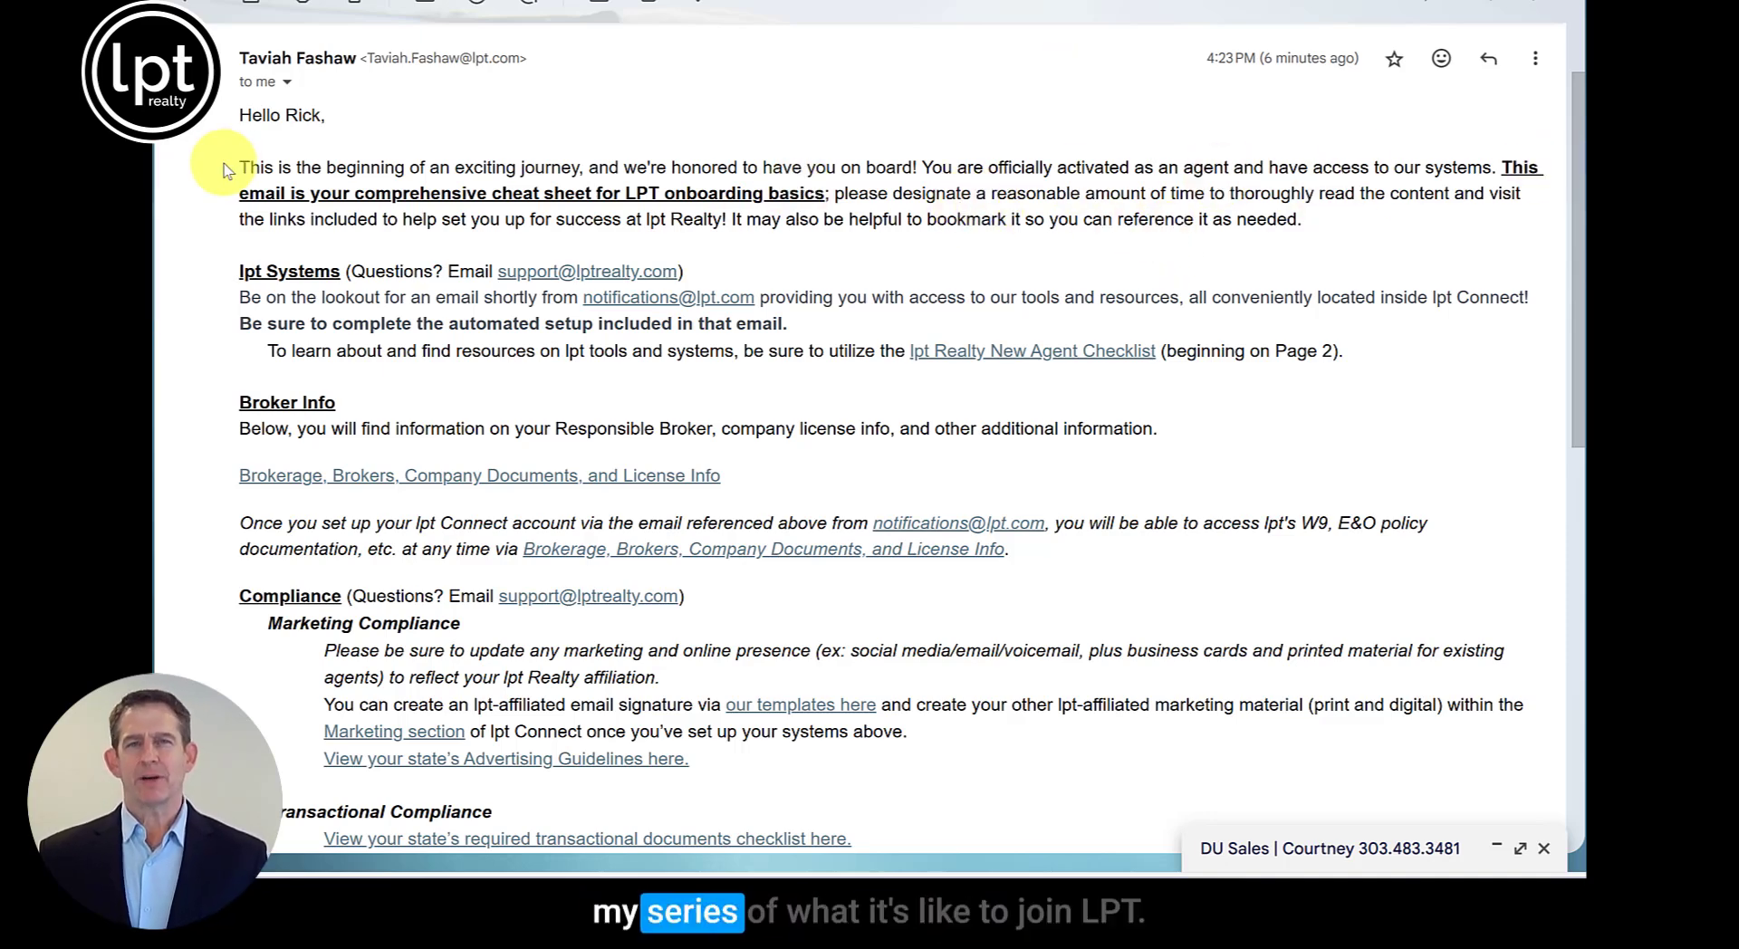
From the welcome email, open the linked 'lpt Realty New Agent Checklist' document
drag(224, 163, 1476, 283)
click(1518, 230)
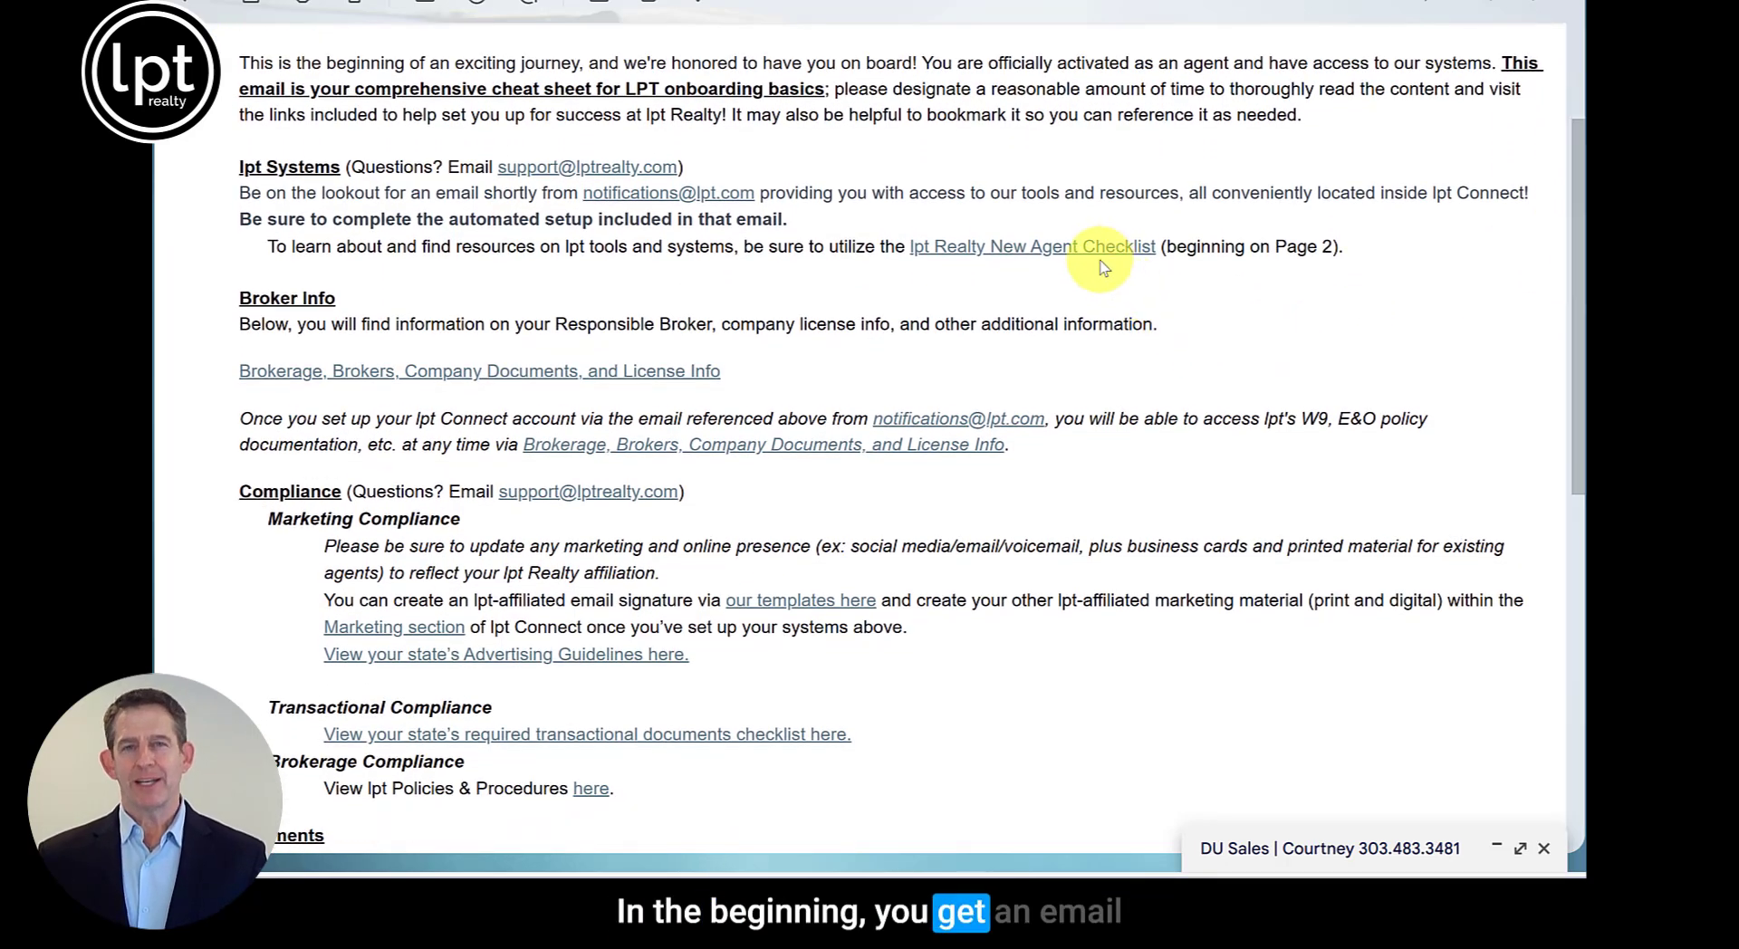
click(1096, 256)
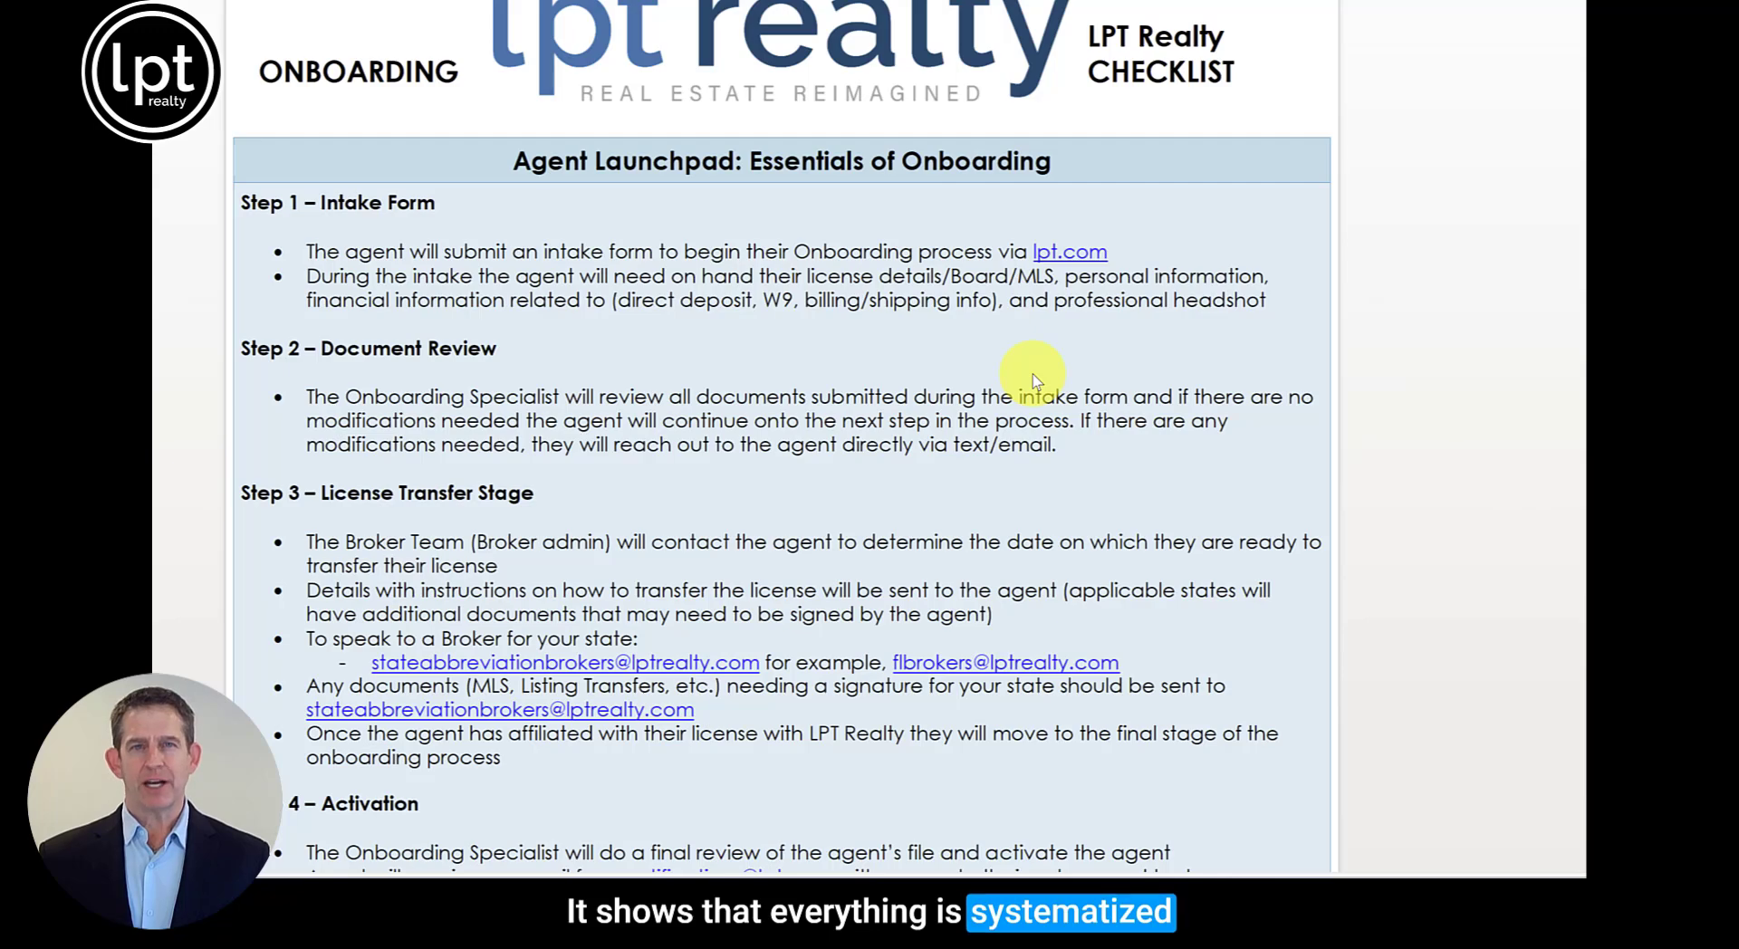
Scroll to Automated Systems Set-up and highlight the LPT Connect, Dotloop and Listing Power Tools lines
scroll(1033, 373, down, 3)
scroll(1035, 379, down, 5)
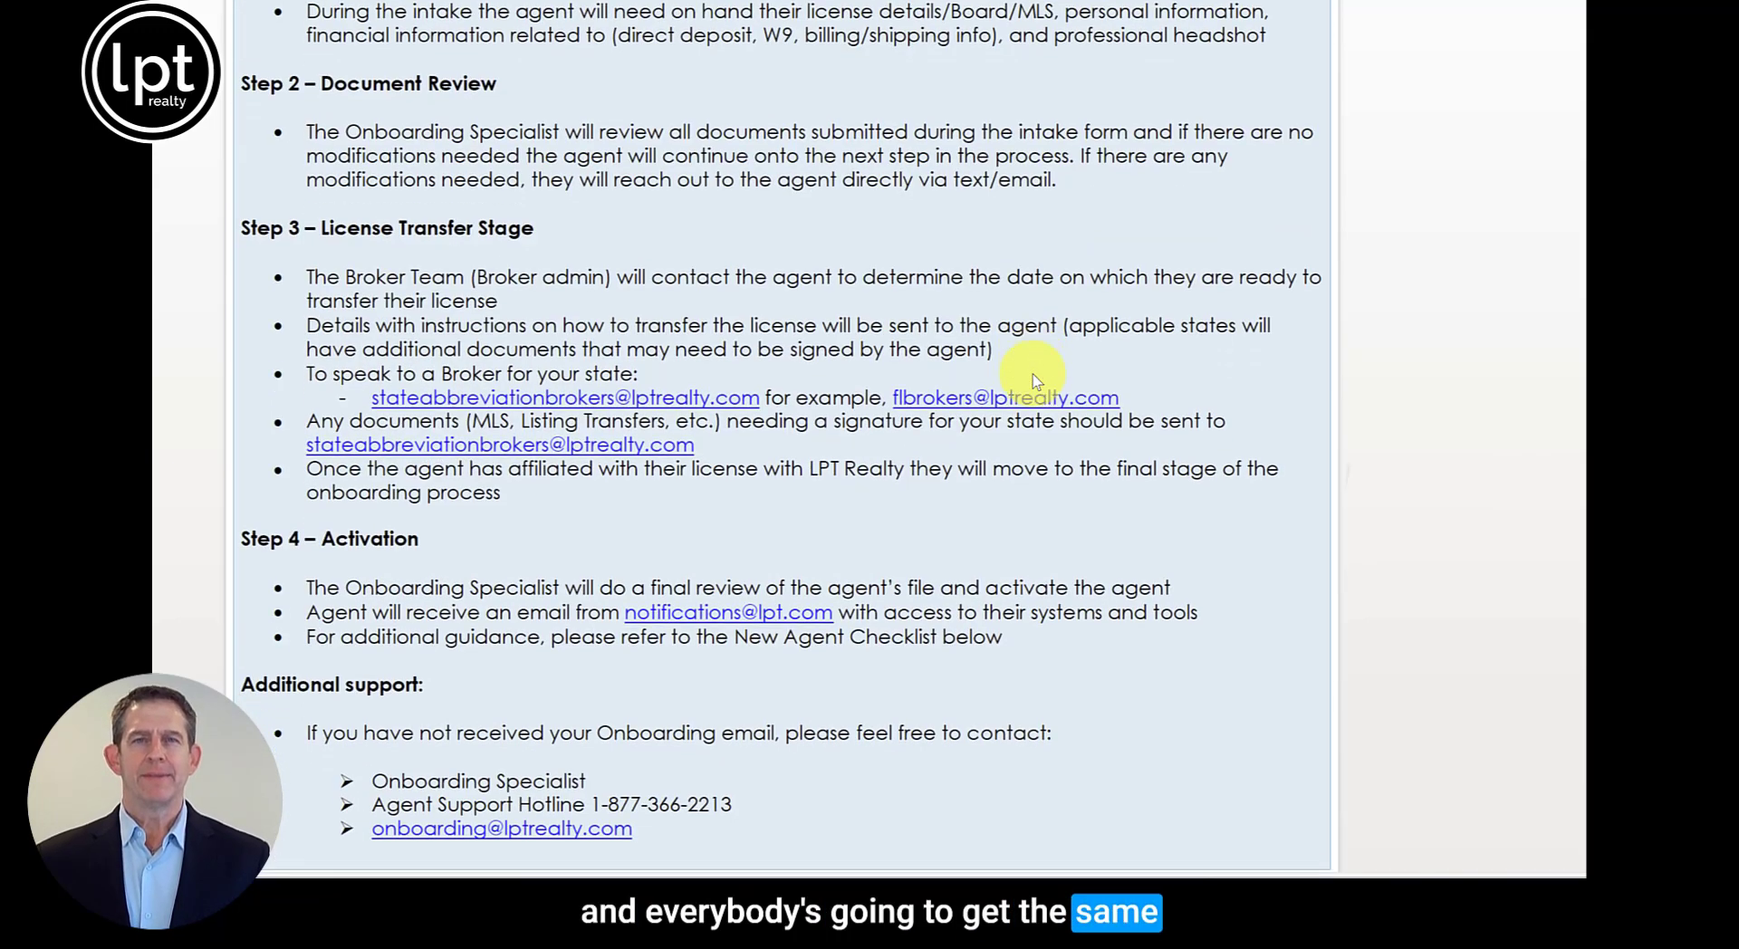
scroll(1035, 379, down, 6)
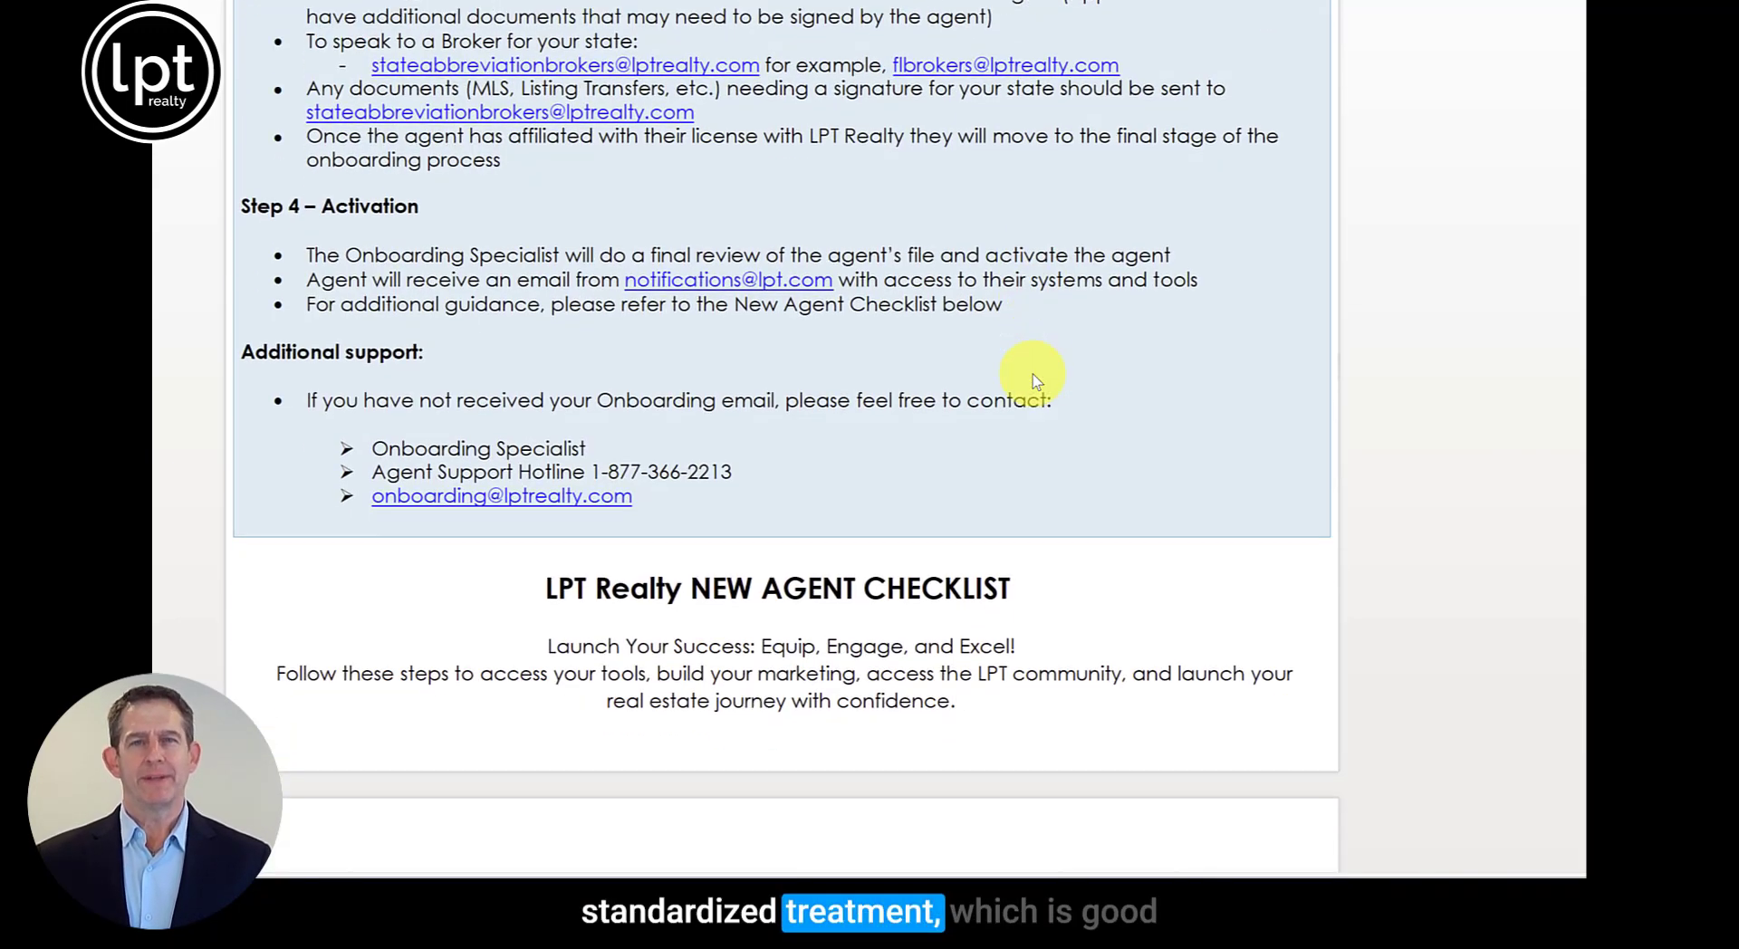
scroll(1036, 378, down, 6)
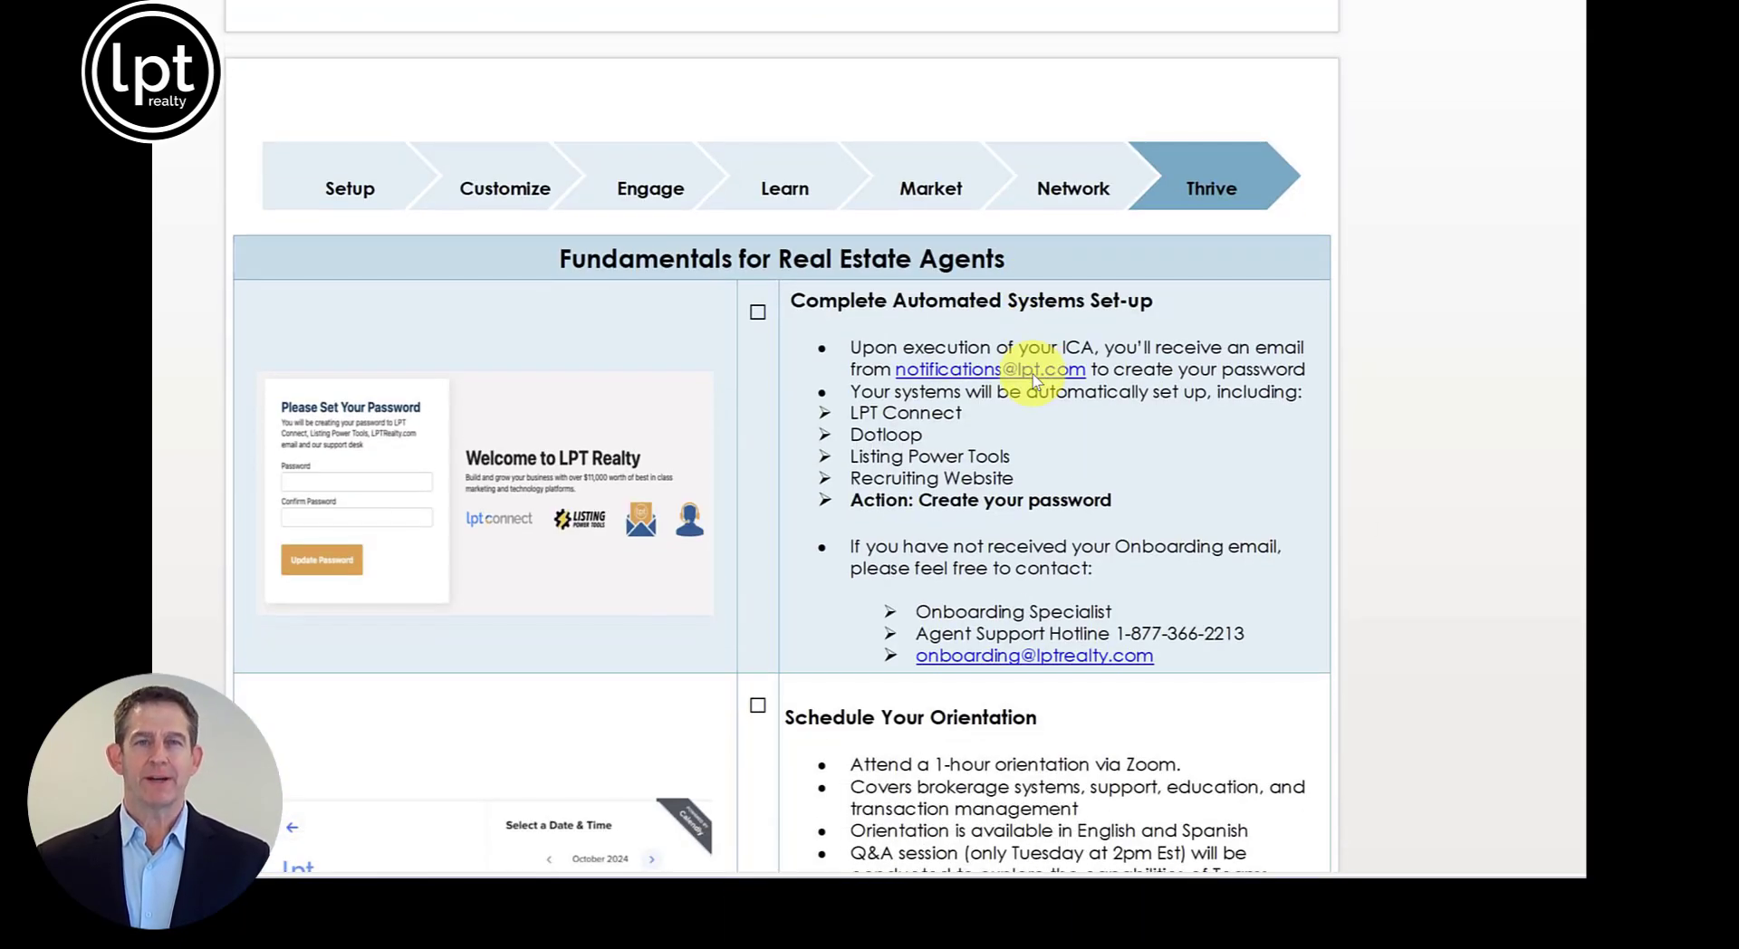
scroll(1036, 379, down, 1)
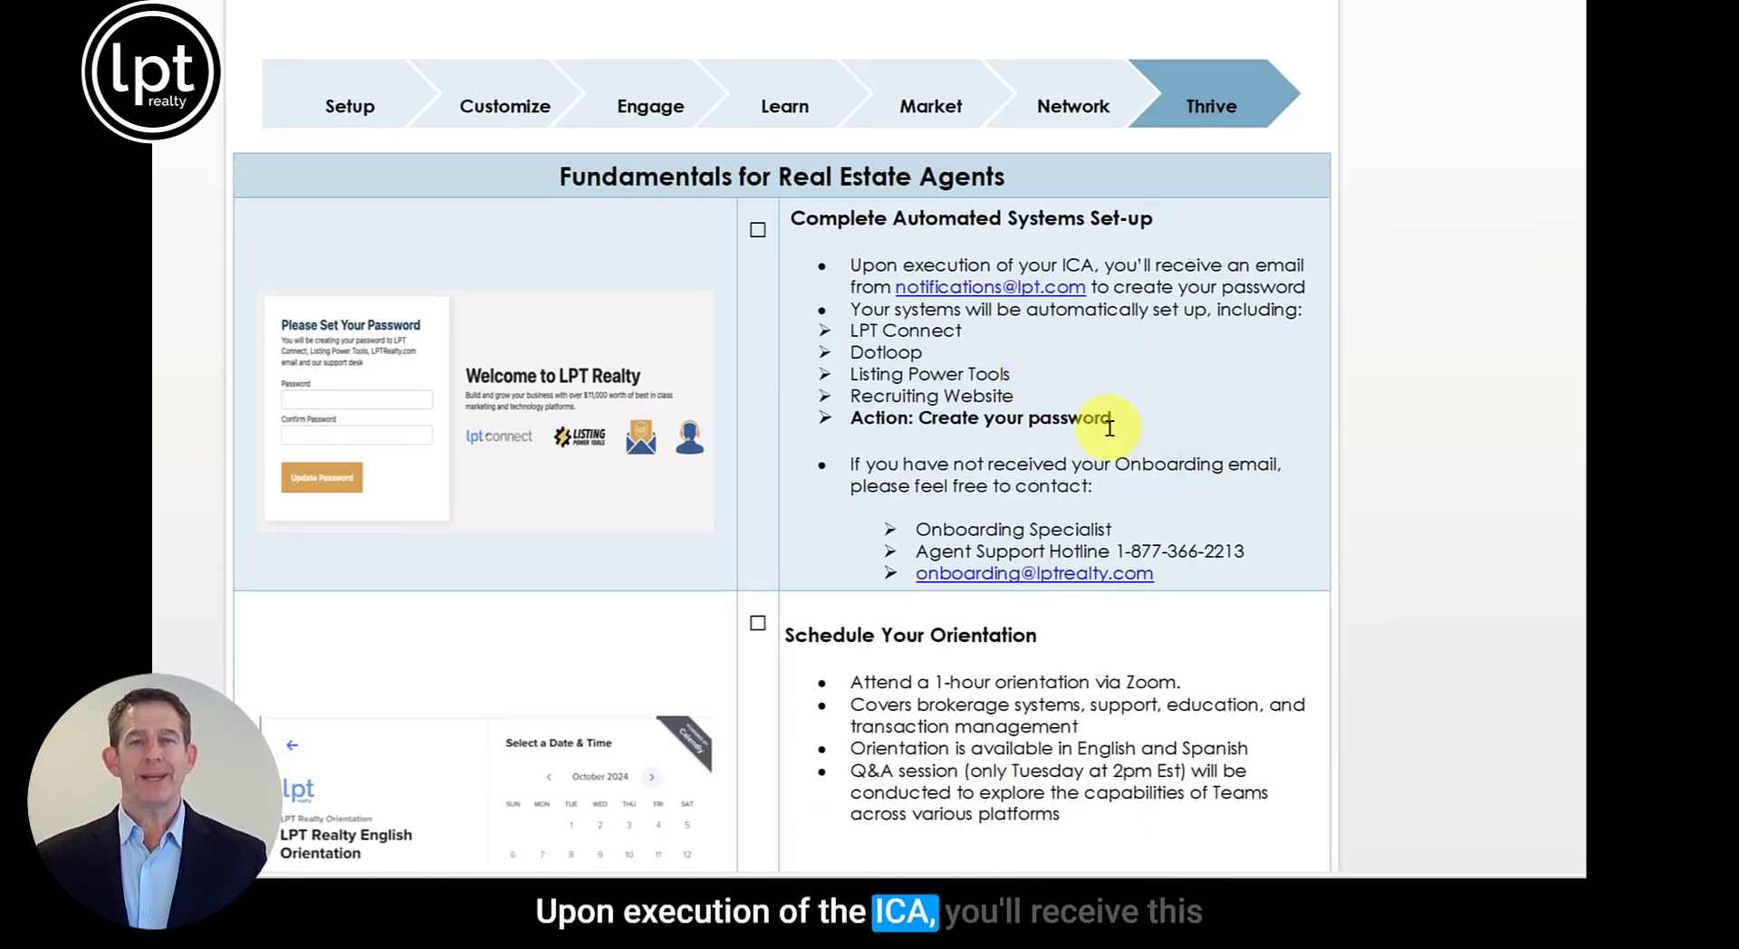
drag(847, 331, 1033, 383)
click(1103, 397)
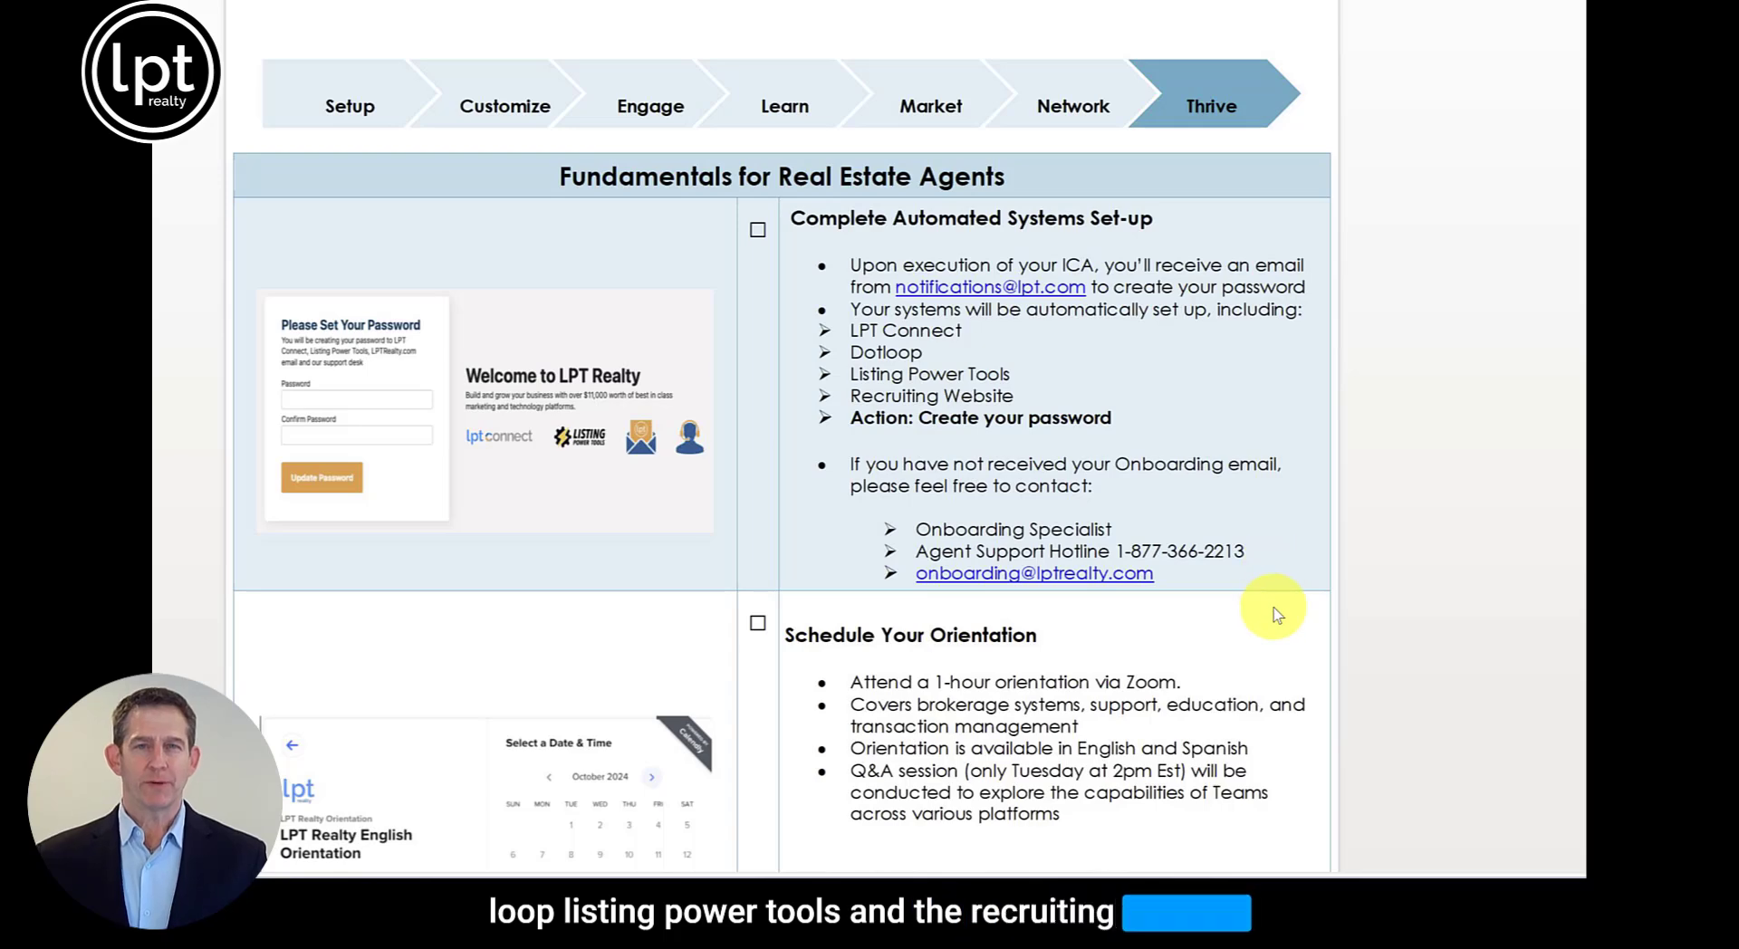
Scroll to Schedule Your Orientation and highlight its orientation details bullets
scroll(1276, 614, down, 3)
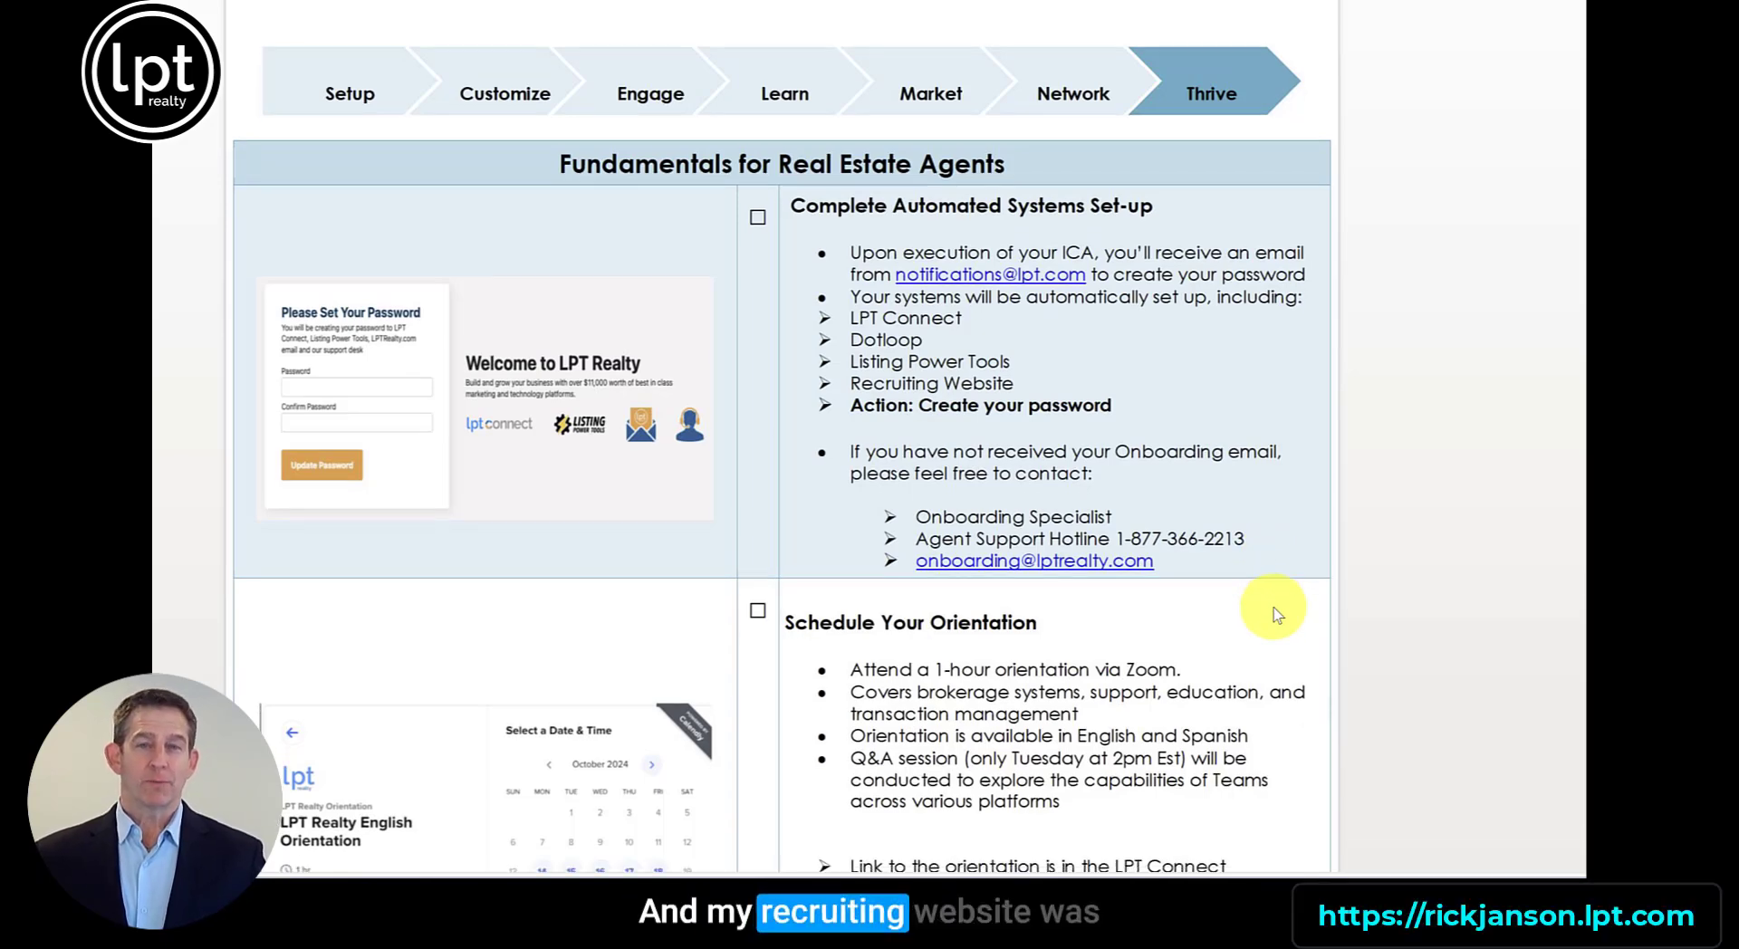
scroll(1276, 614, down, 7)
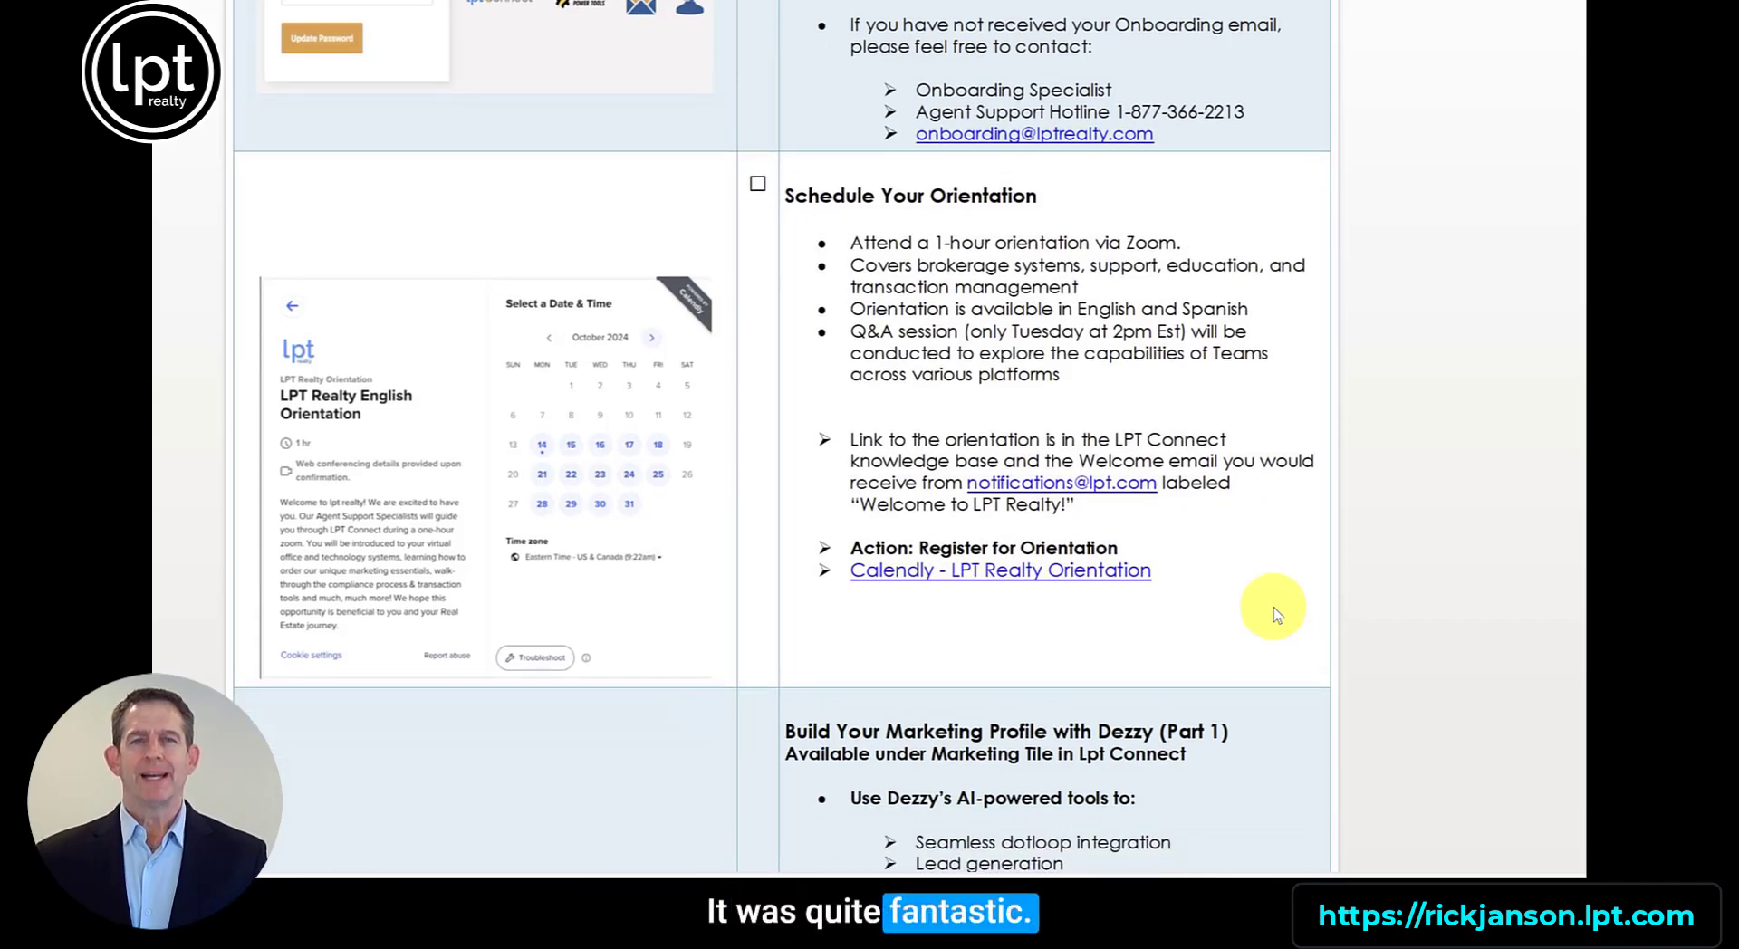
drag(847, 245, 1096, 355)
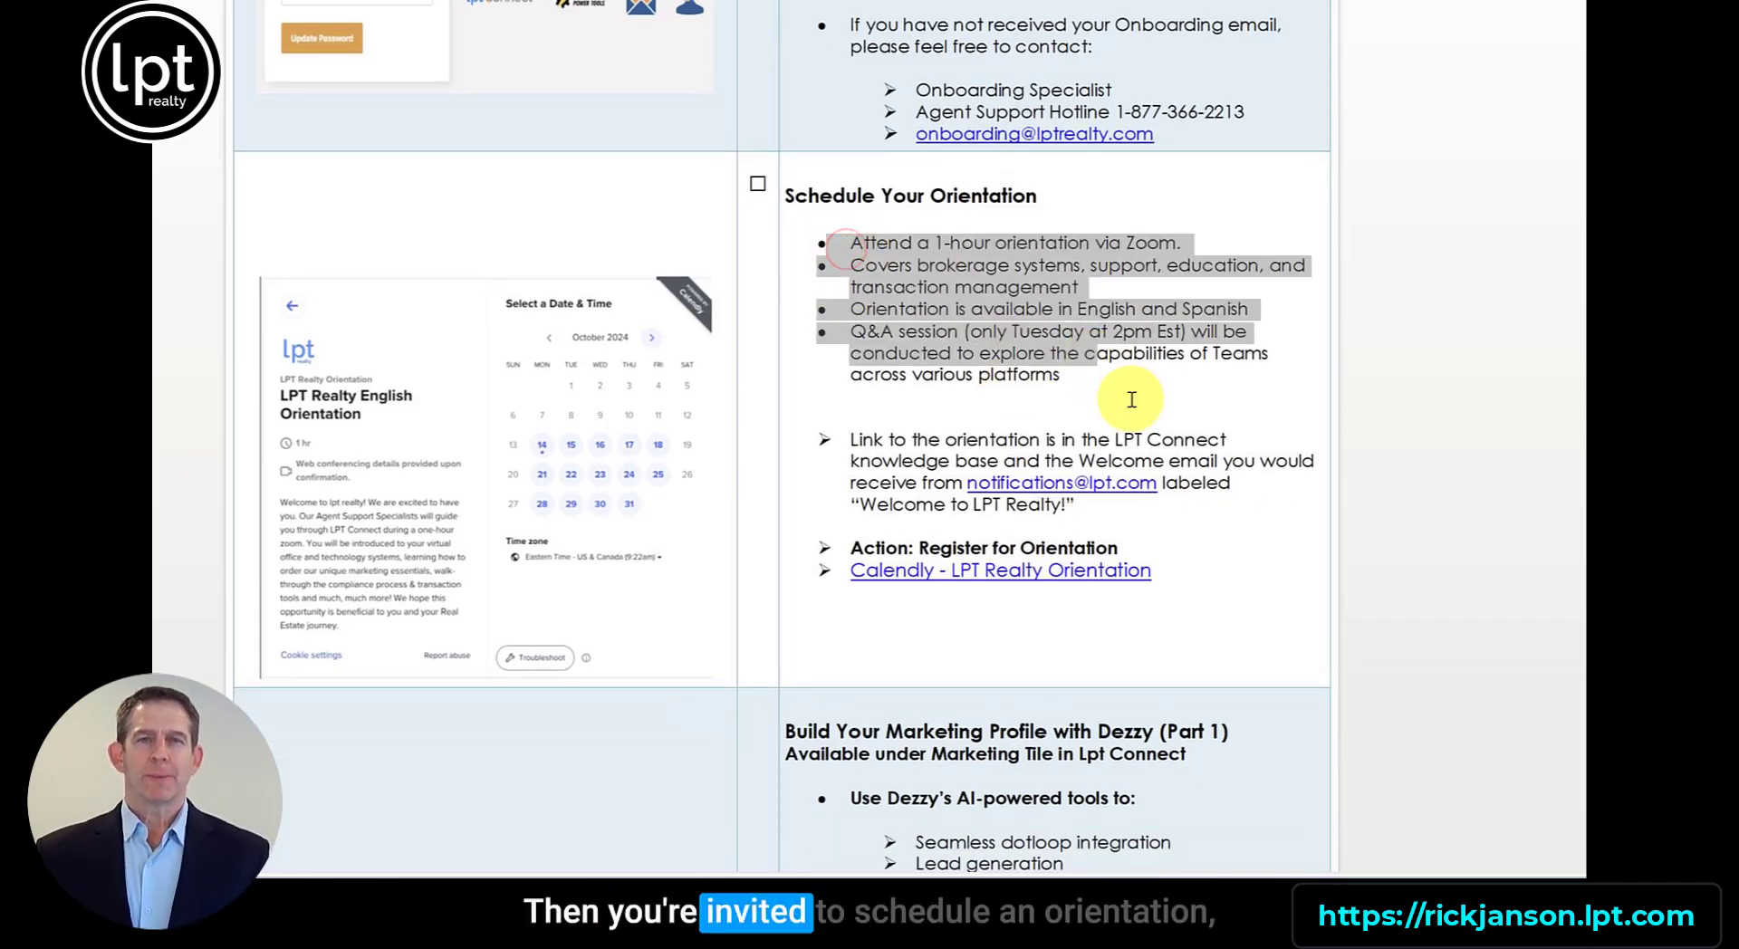
click(1299, 527)
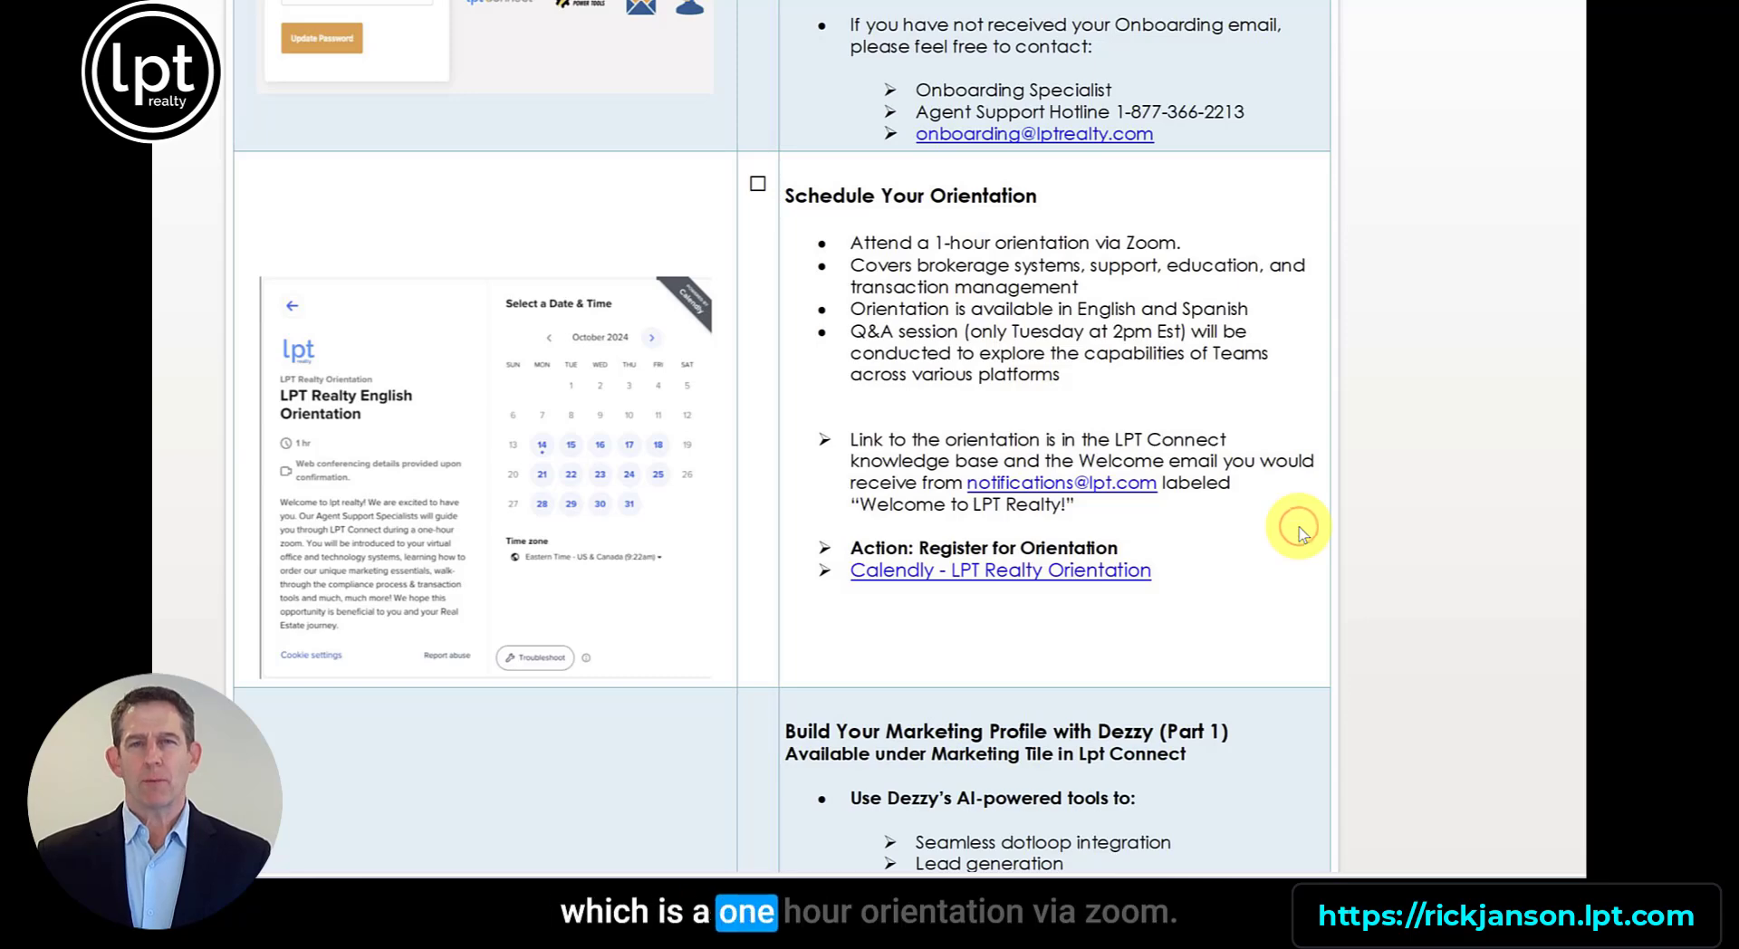
scroll(1301, 534, down, 5)
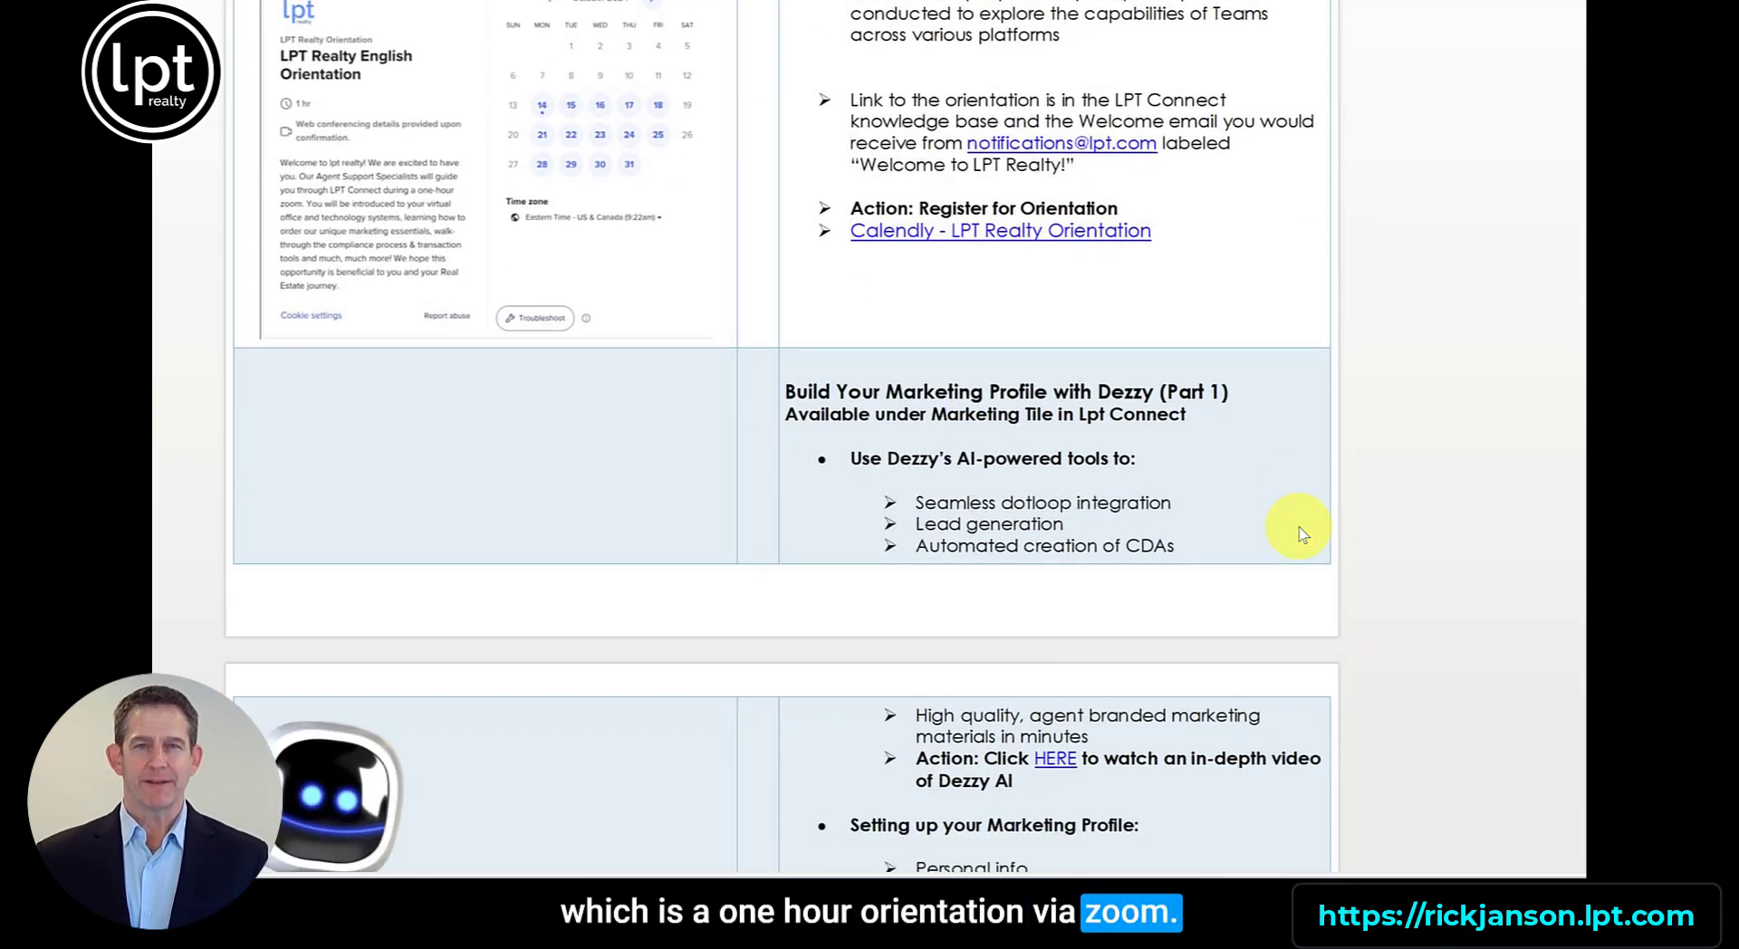
Review the Build Your Marketing Profile heading and highlight the Power Connect (Add-On) section
scroll(1302, 533, down, 3)
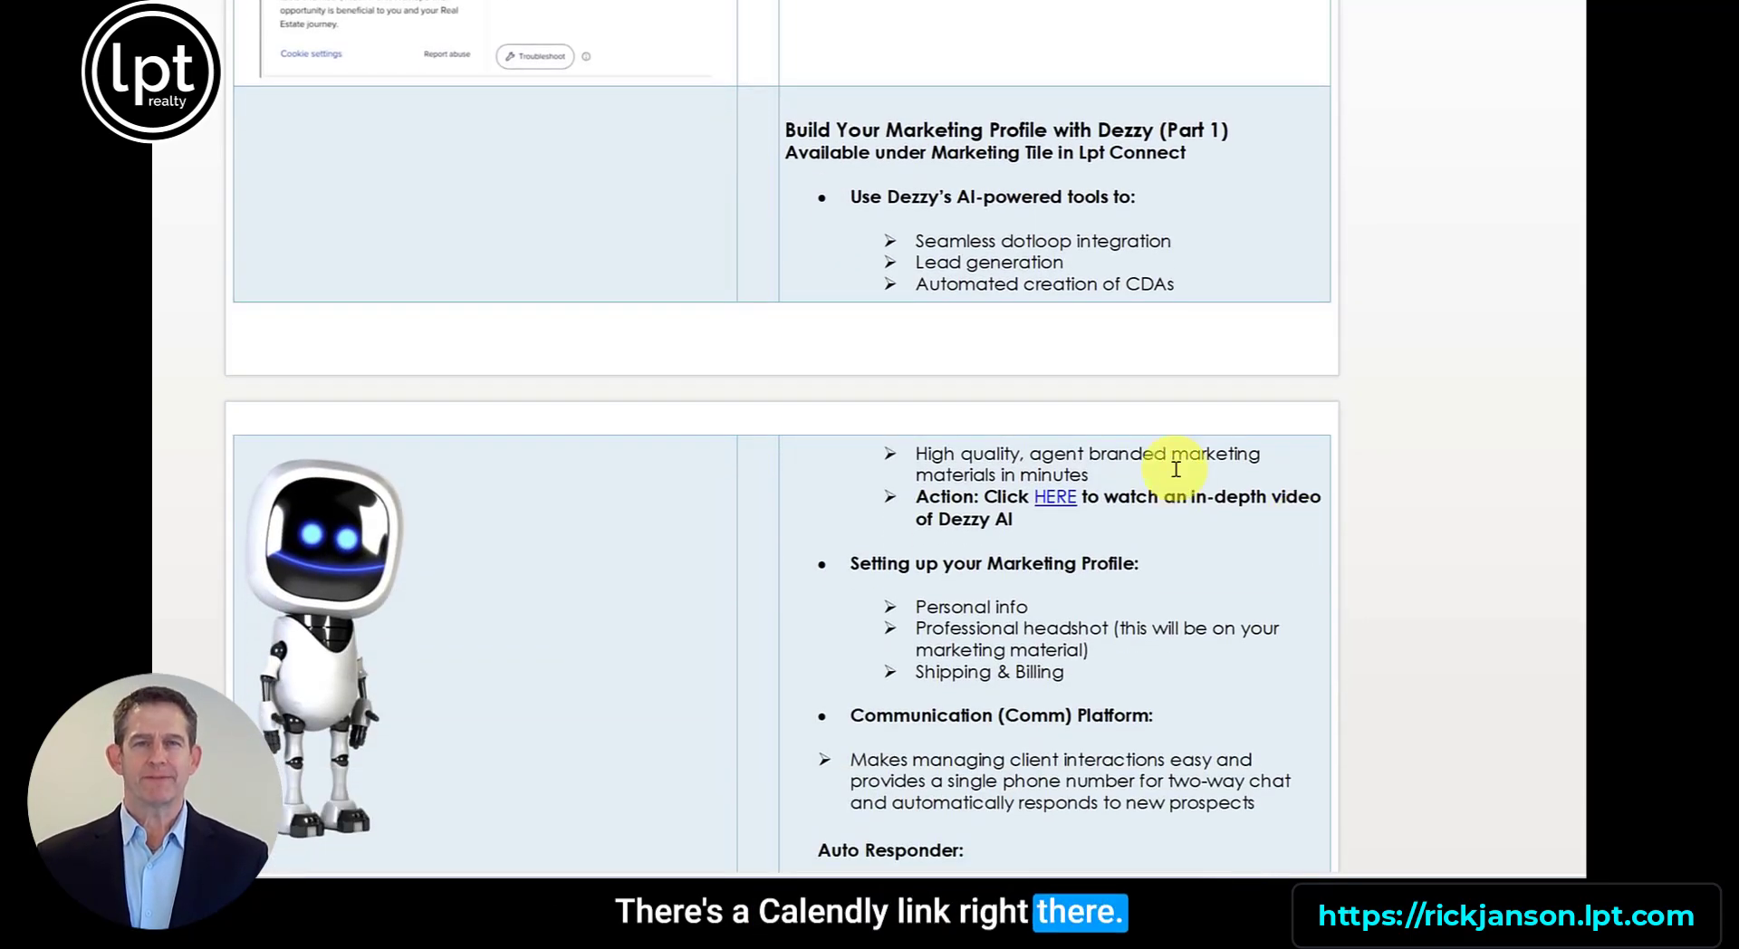
drag(1237, 173, 1242, 176)
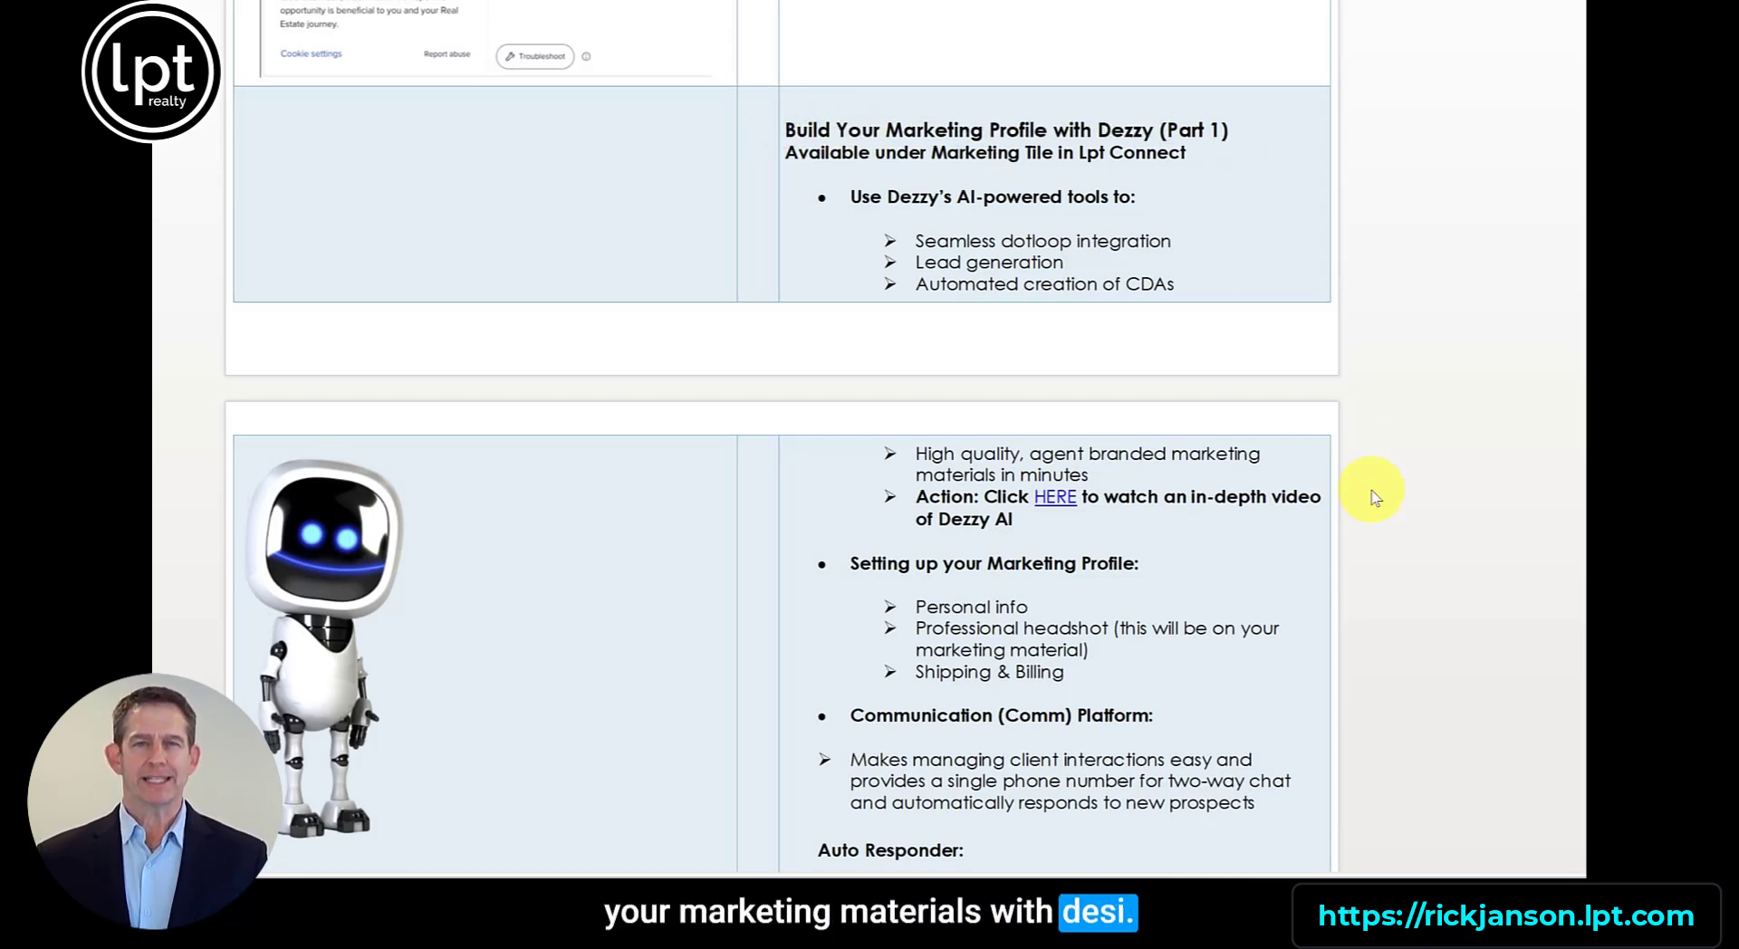
scroll(1374, 496, down, 5)
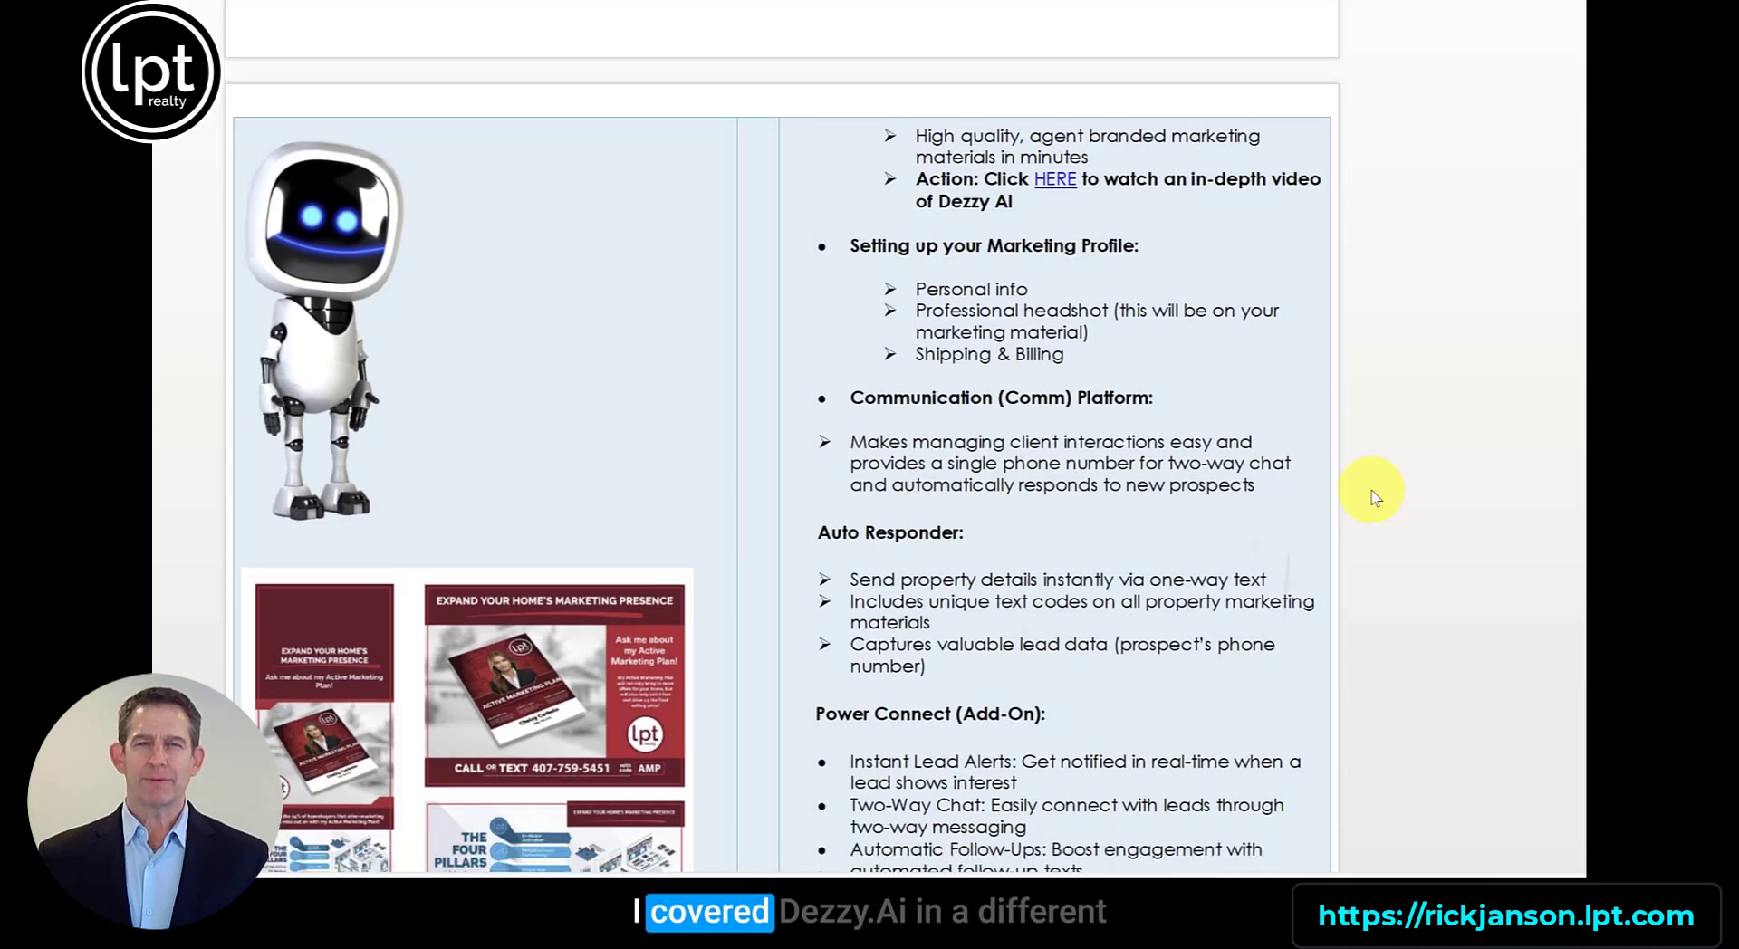
scroll(1374, 497, down, 7)
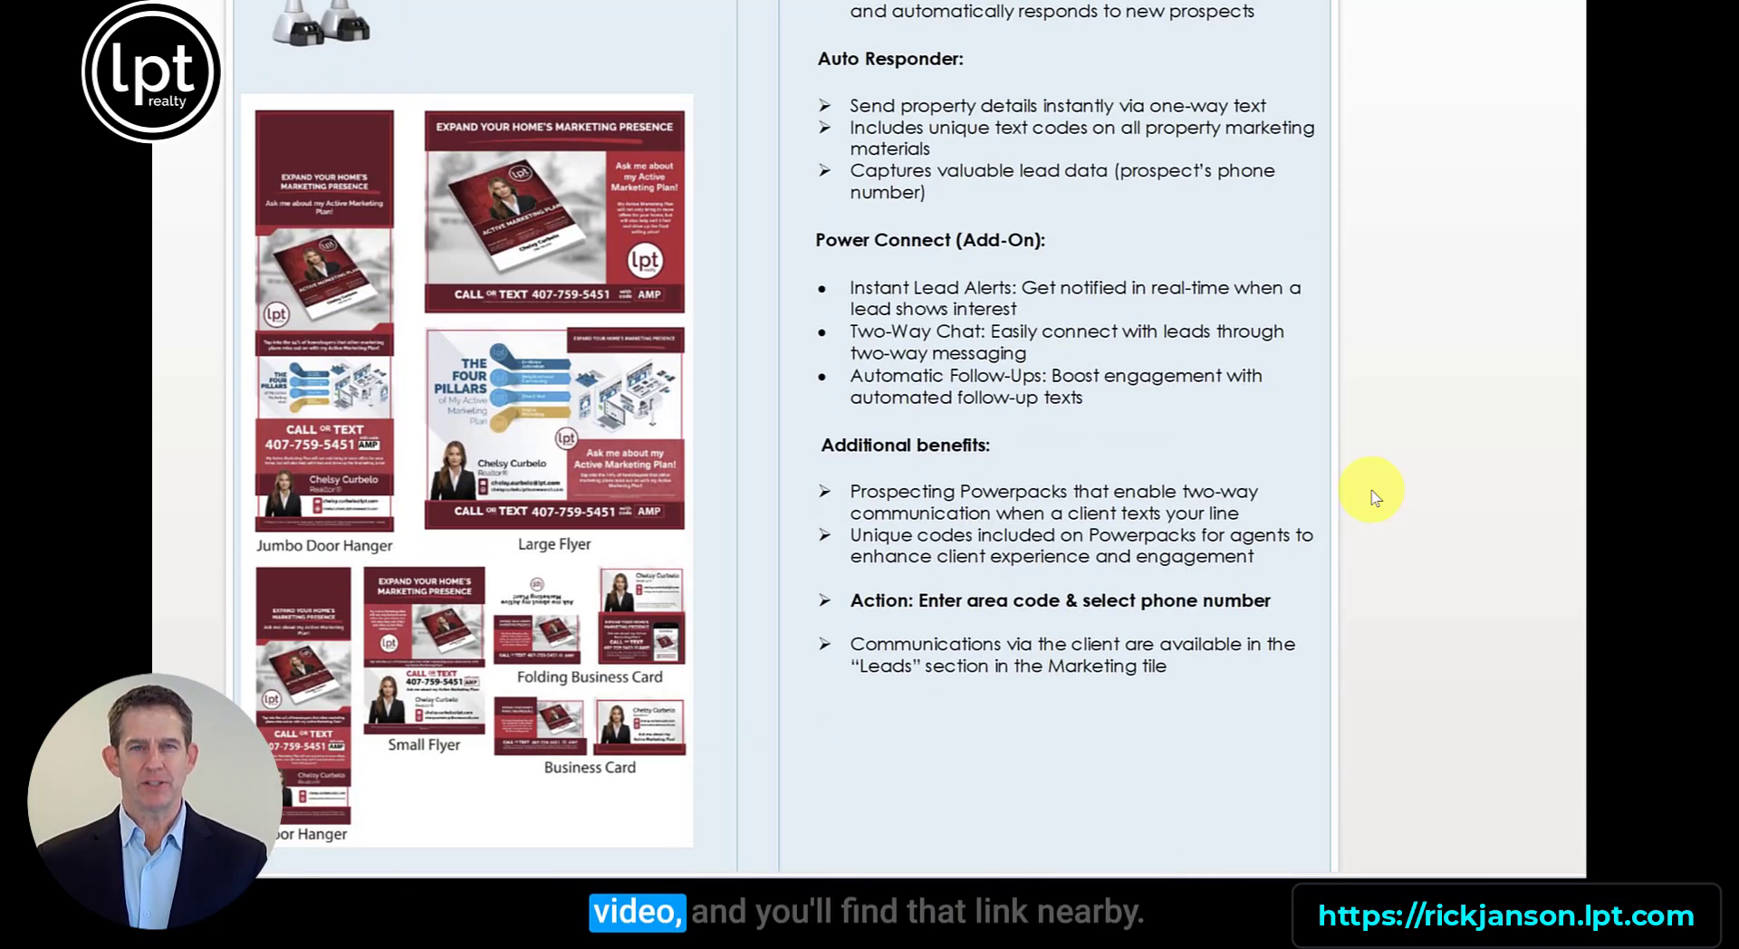
scroll(1374, 496, down, 3)
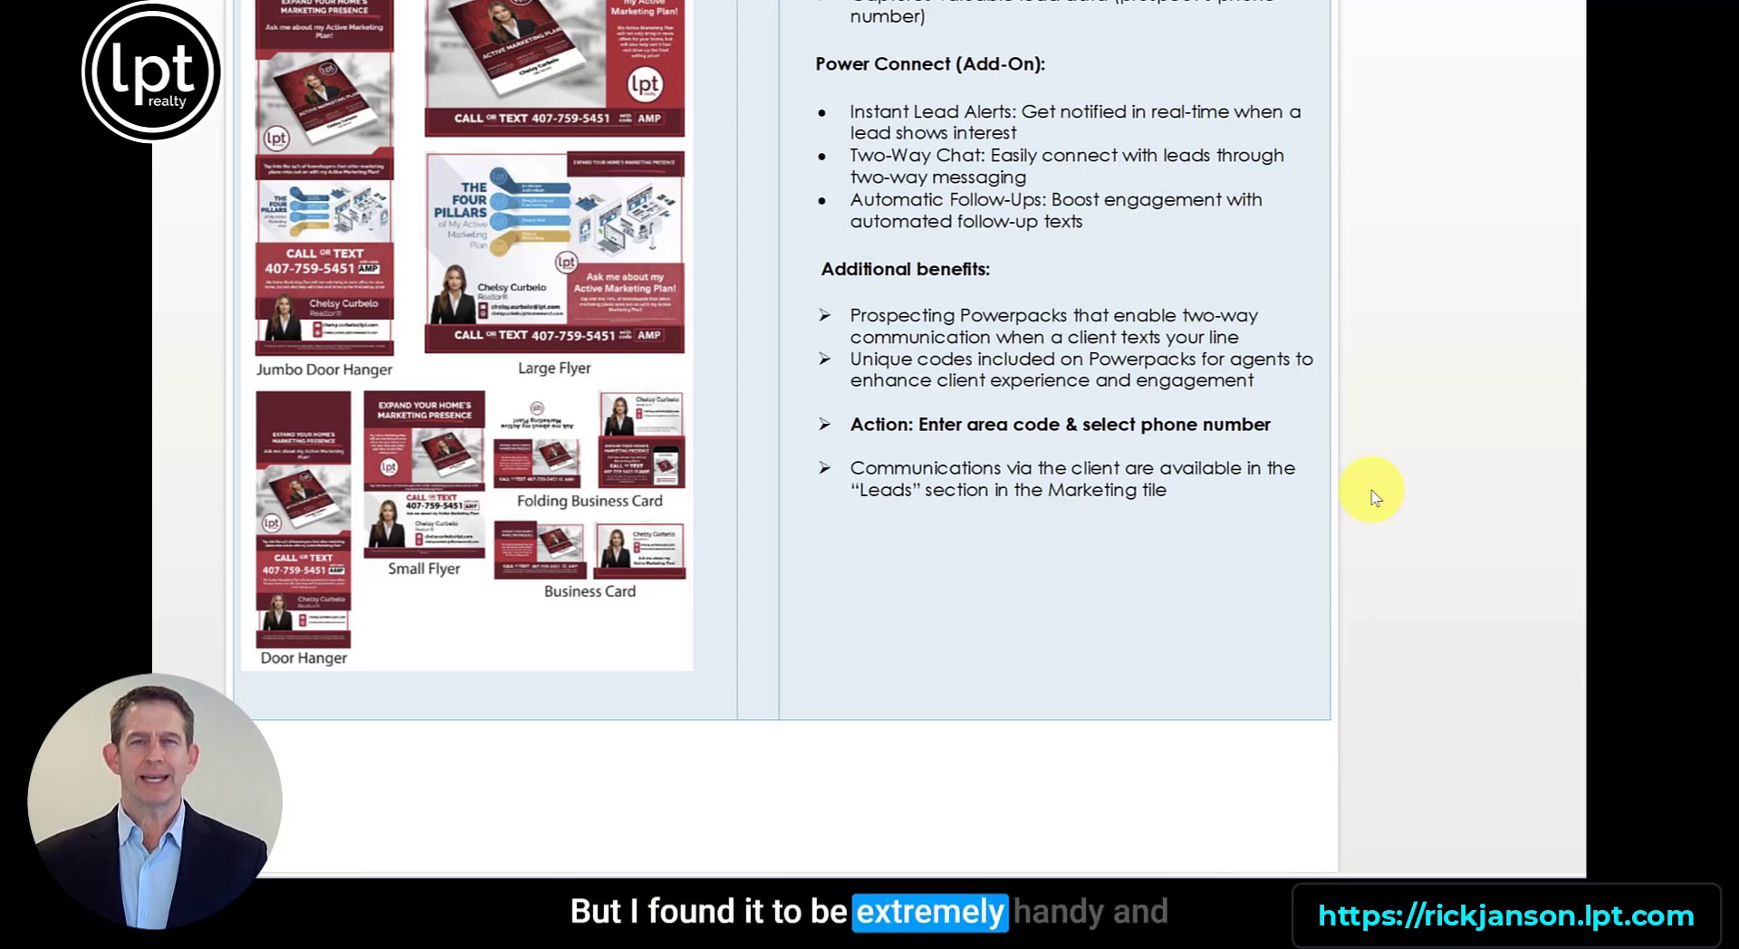
scroll(1205, 361, up, 2)
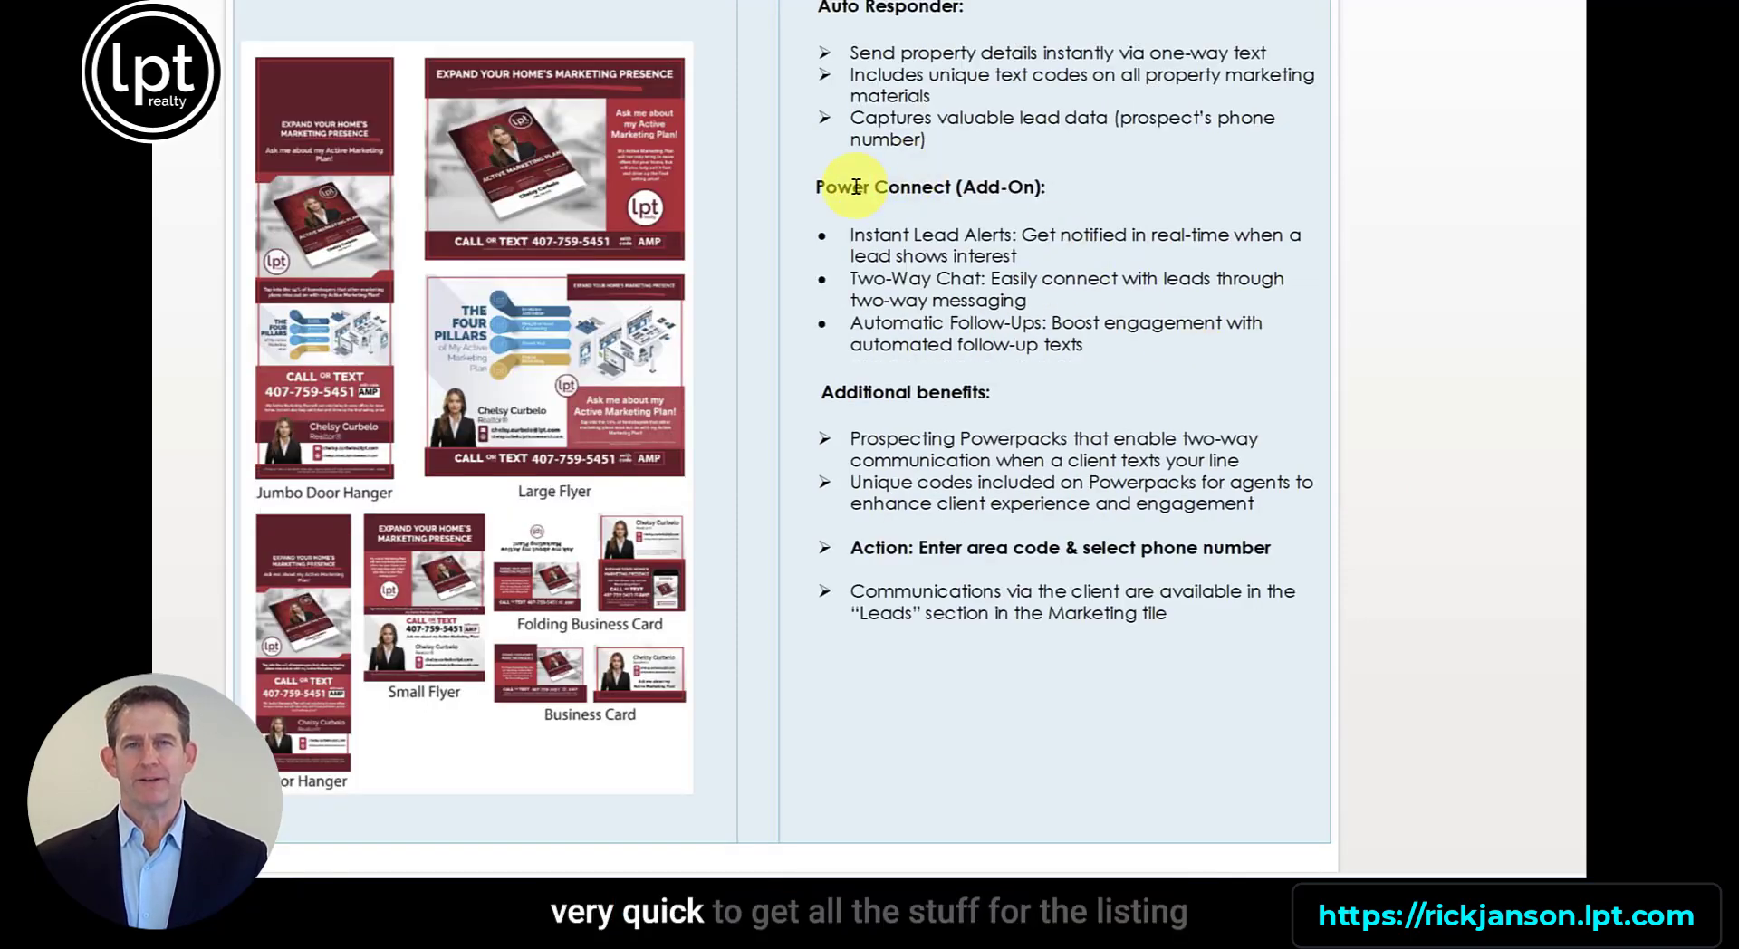
mouse_move(816, 188)
mouse_down()
mouse_move(1131, 197)
mouse_move(1175, 389)
mouse_up()
click(1173, 403)
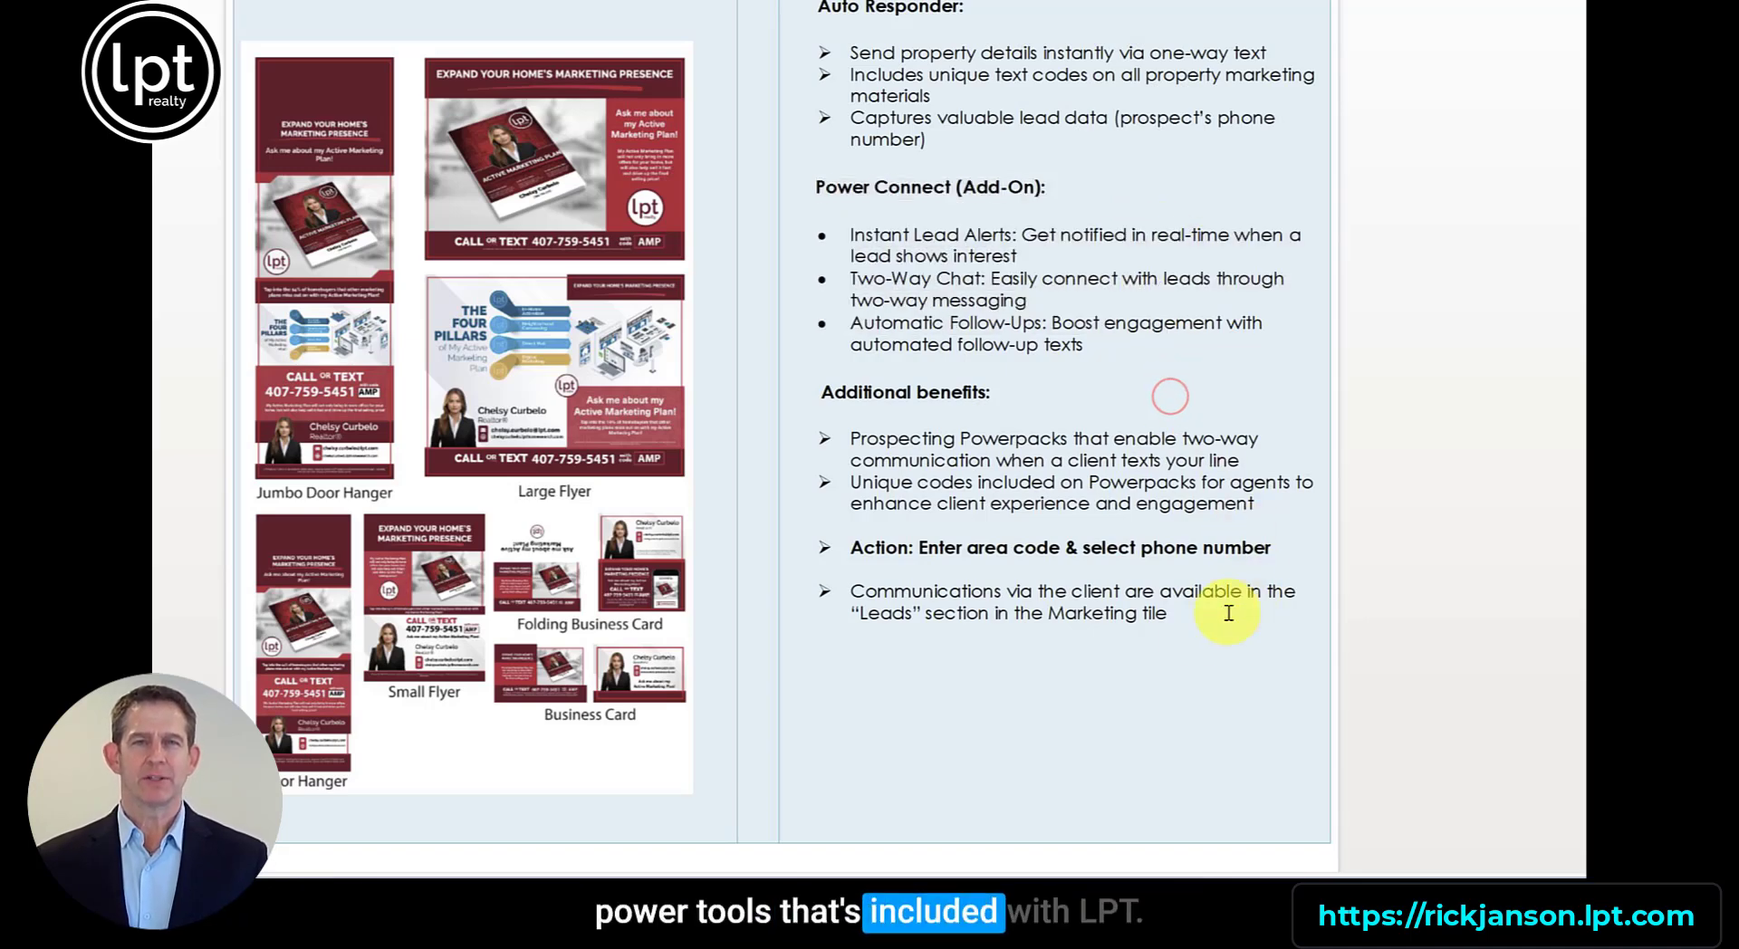
Highlight the Additional benefits bullets and scroll on to Dezzy Part 2
scroll(1210, 638, down, 3)
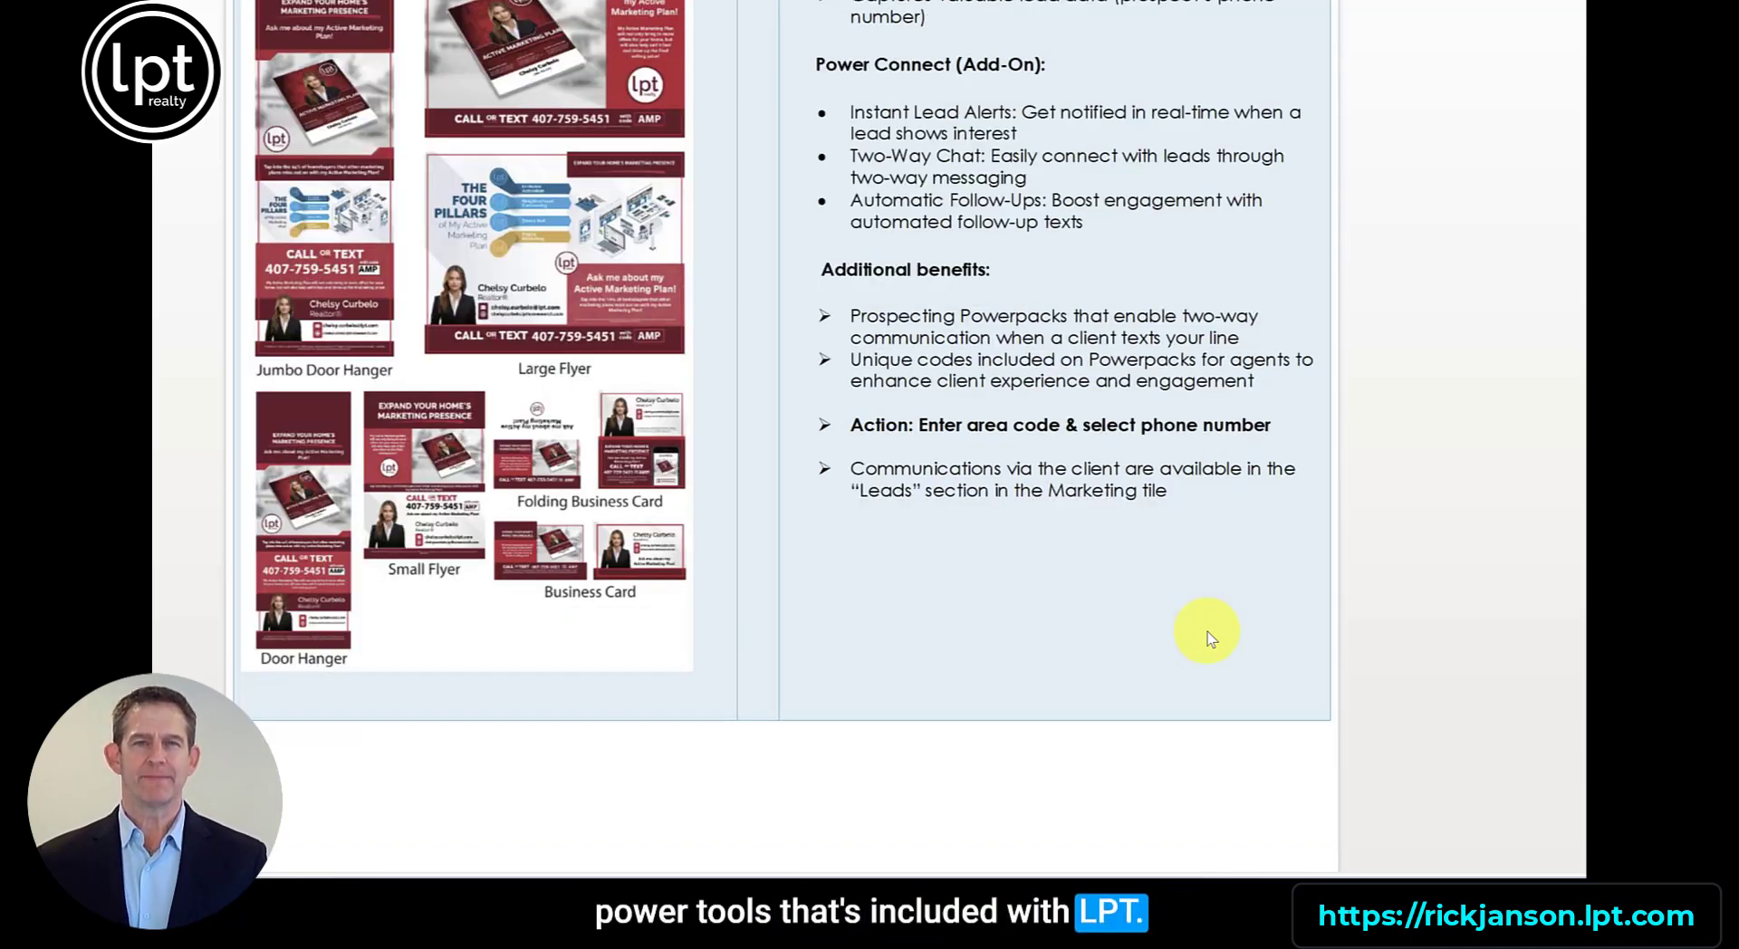
drag(824, 269, 1259, 469)
click(1237, 514)
scroll(1179, 584, down, 9)
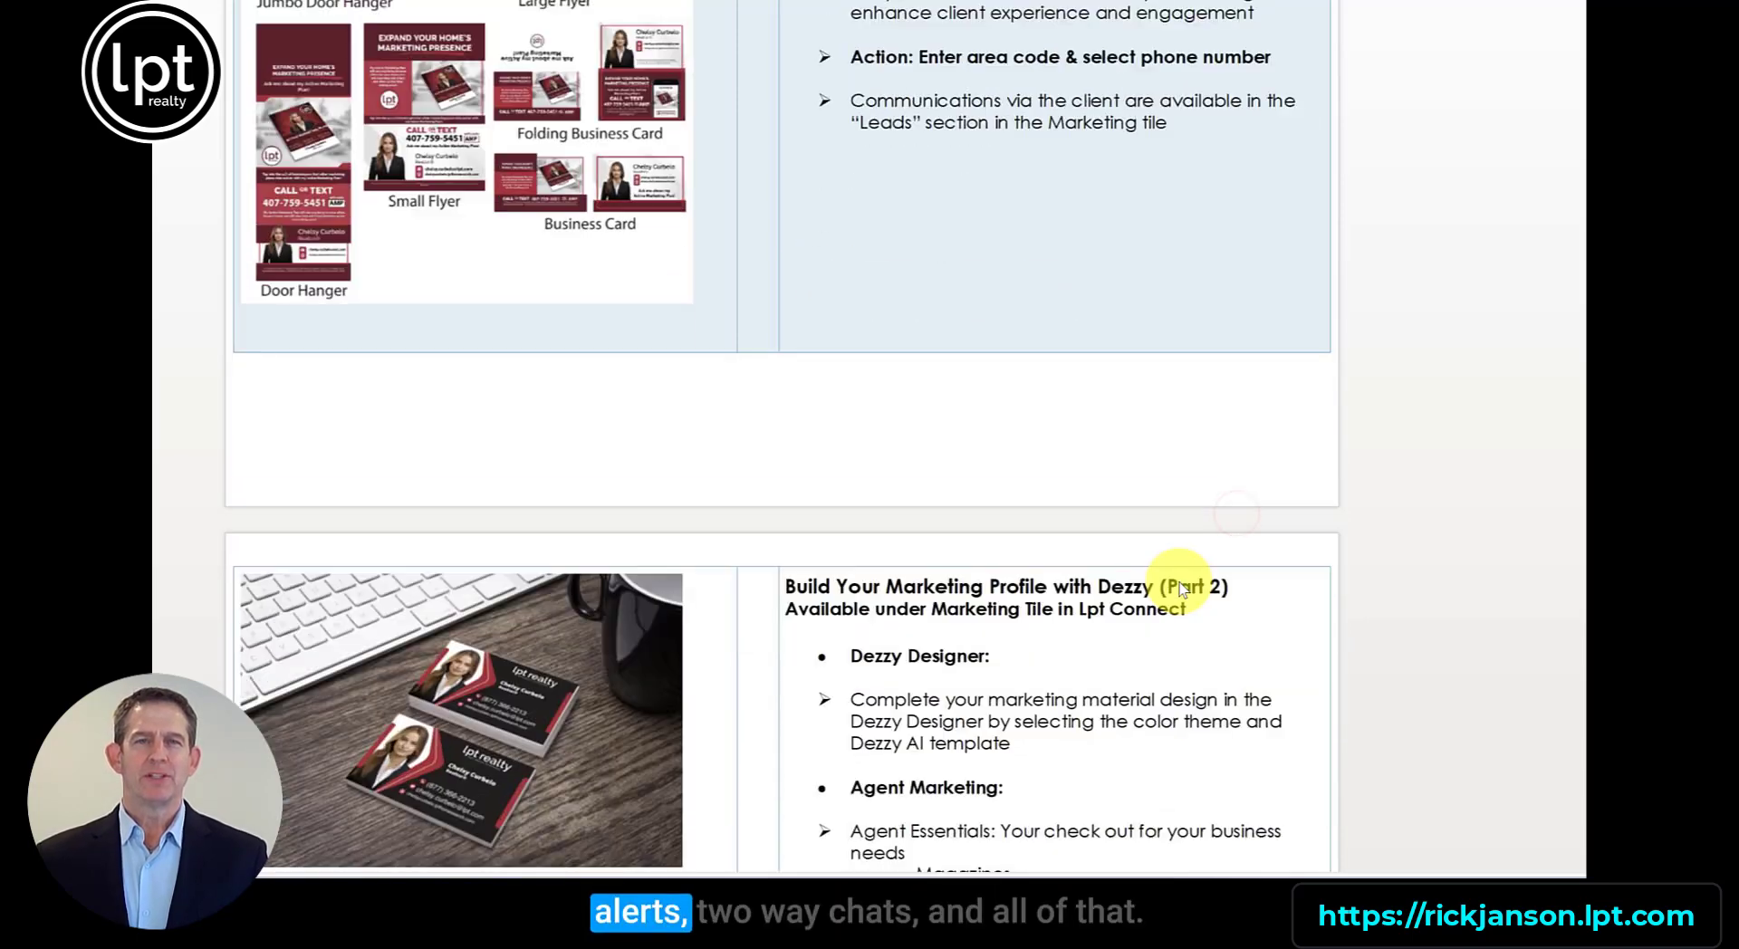
Scroll down to Customize Your Listing Materials and highlight its heading
scroll(1179, 587, down, 6)
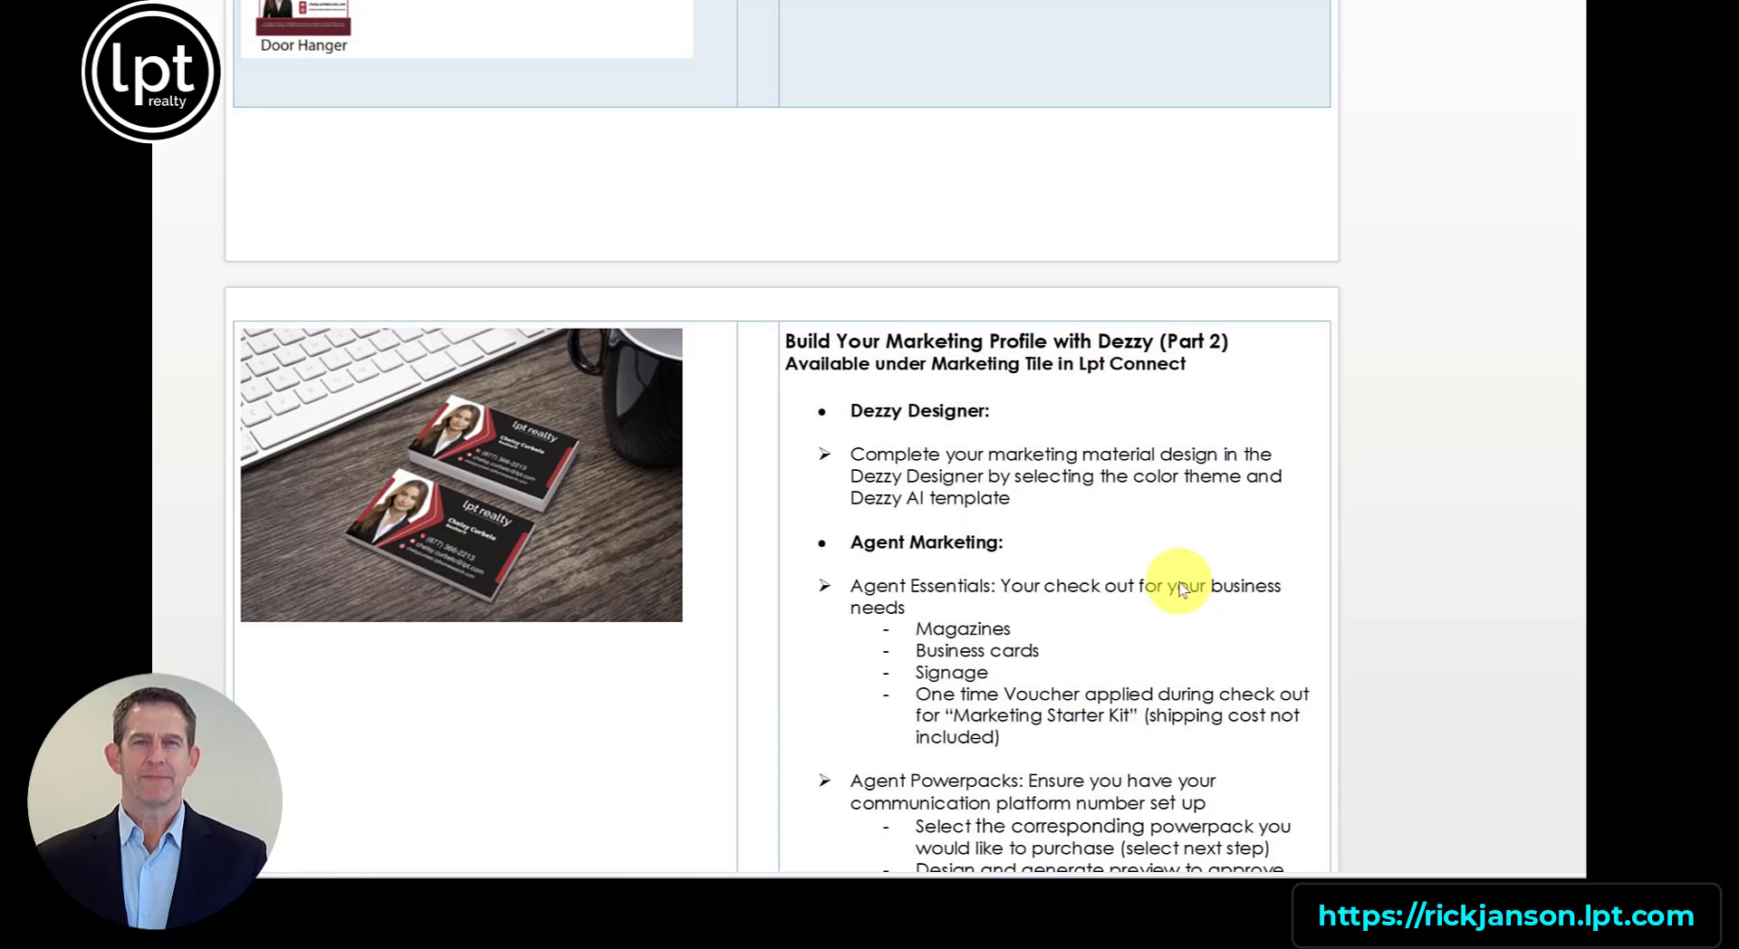
scroll(1179, 587, down, 3)
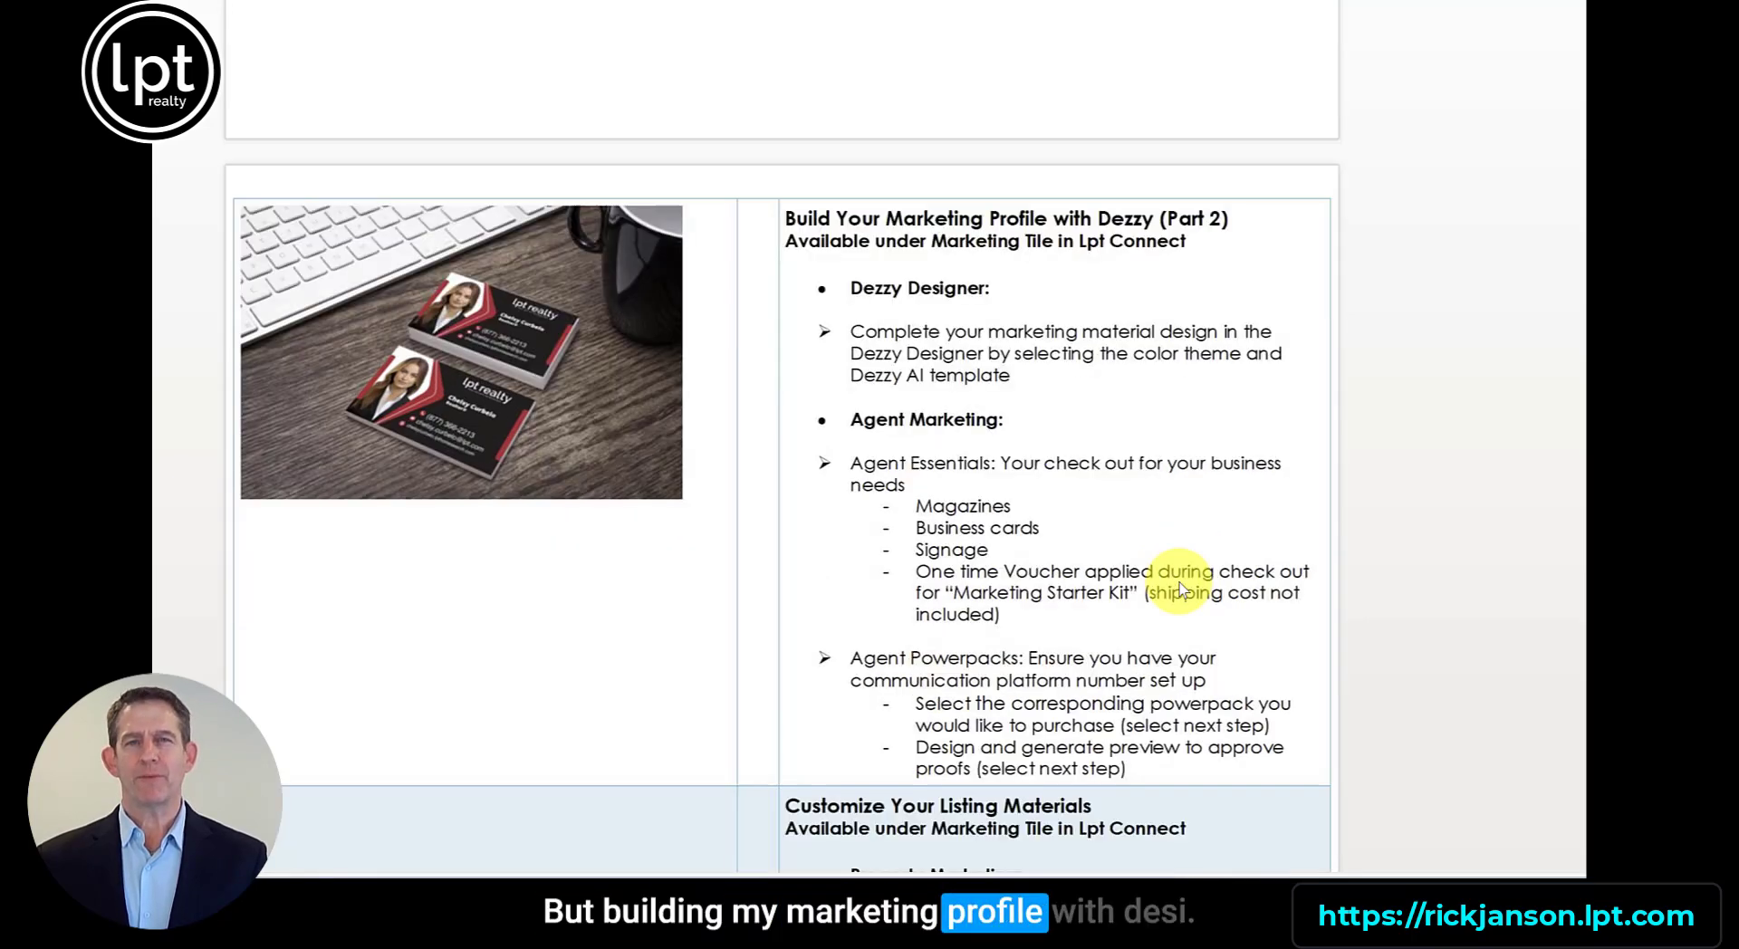
scroll(1179, 583, down, 3)
scroll(1180, 583, down, 3)
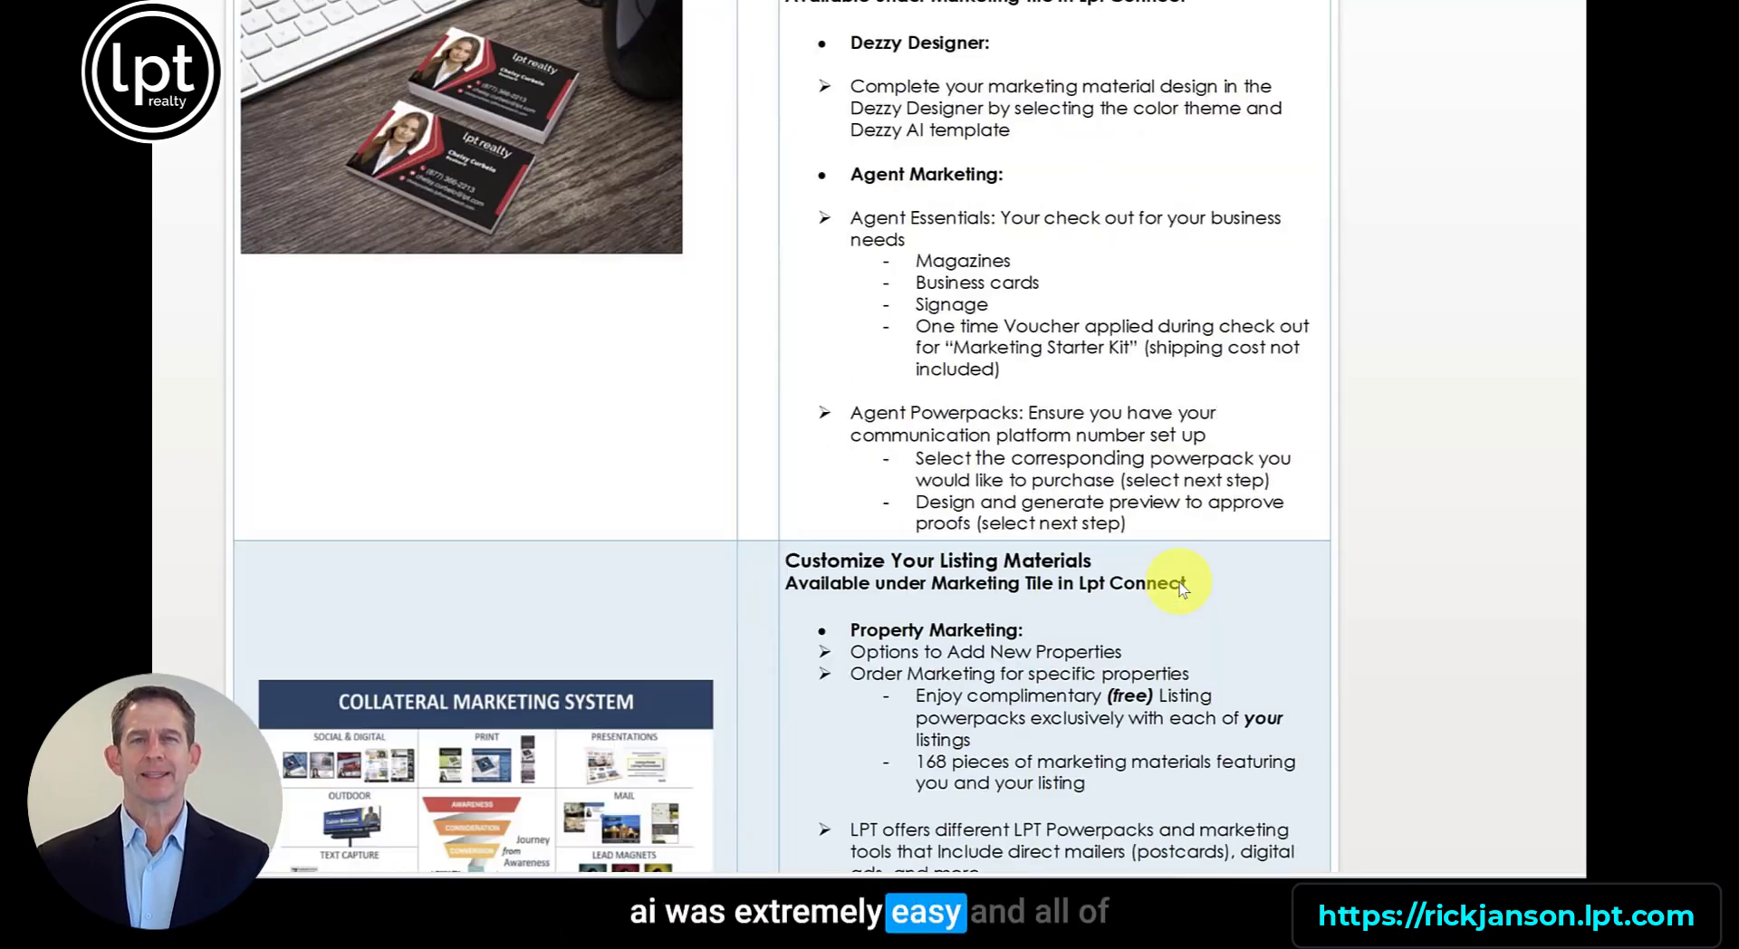
scroll(1179, 584, down, 3)
scroll(1179, 583, down, 3)
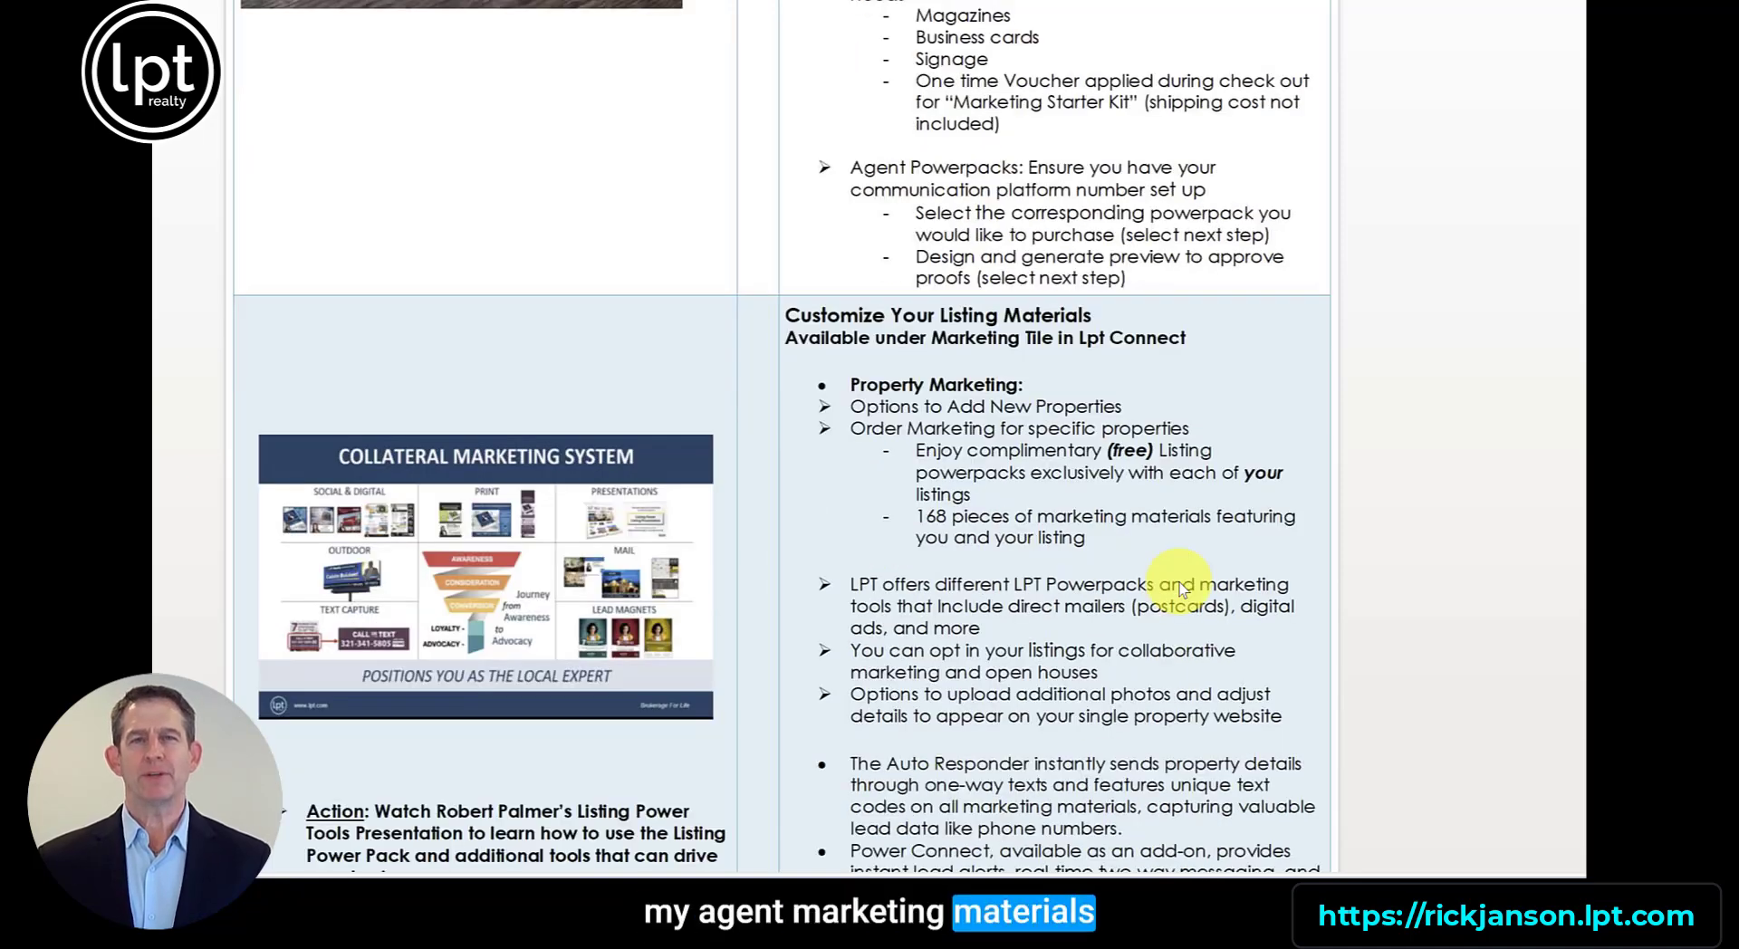
scroll(1179, 584, down, 3)
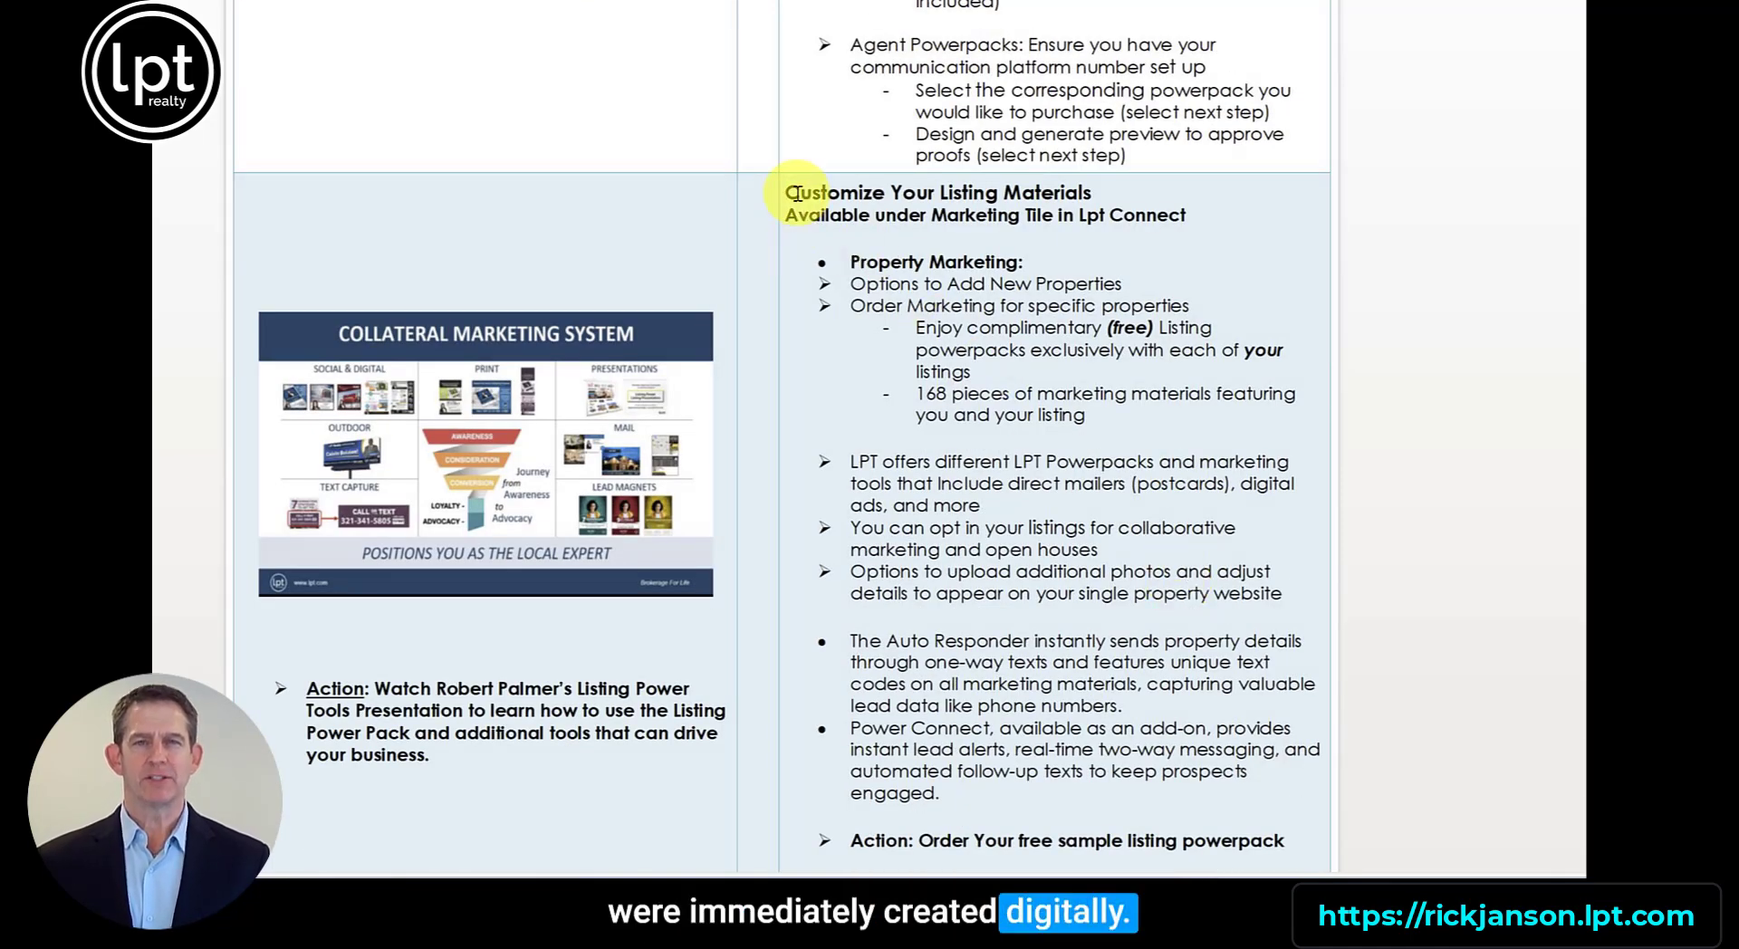
drag(786, 193, 1291, 217)
click(1122, 407)
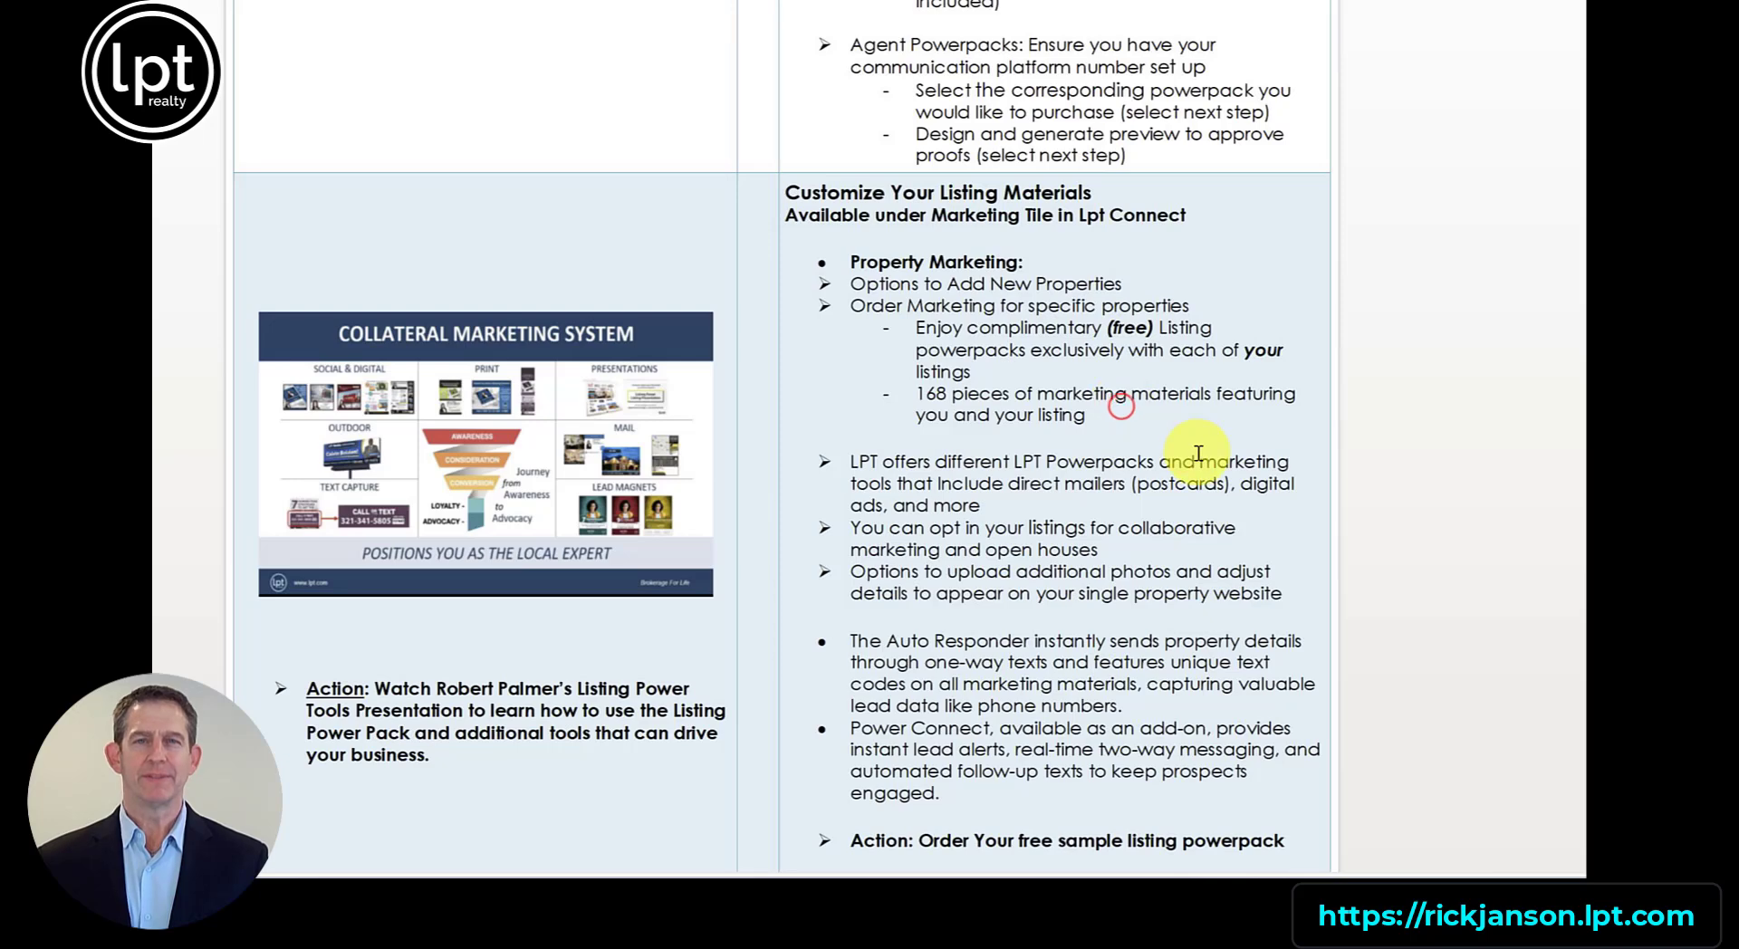
Continue scrolling to the Submit a Ticket table with the New Ticket example
scroll(1197, 453, down, 3)
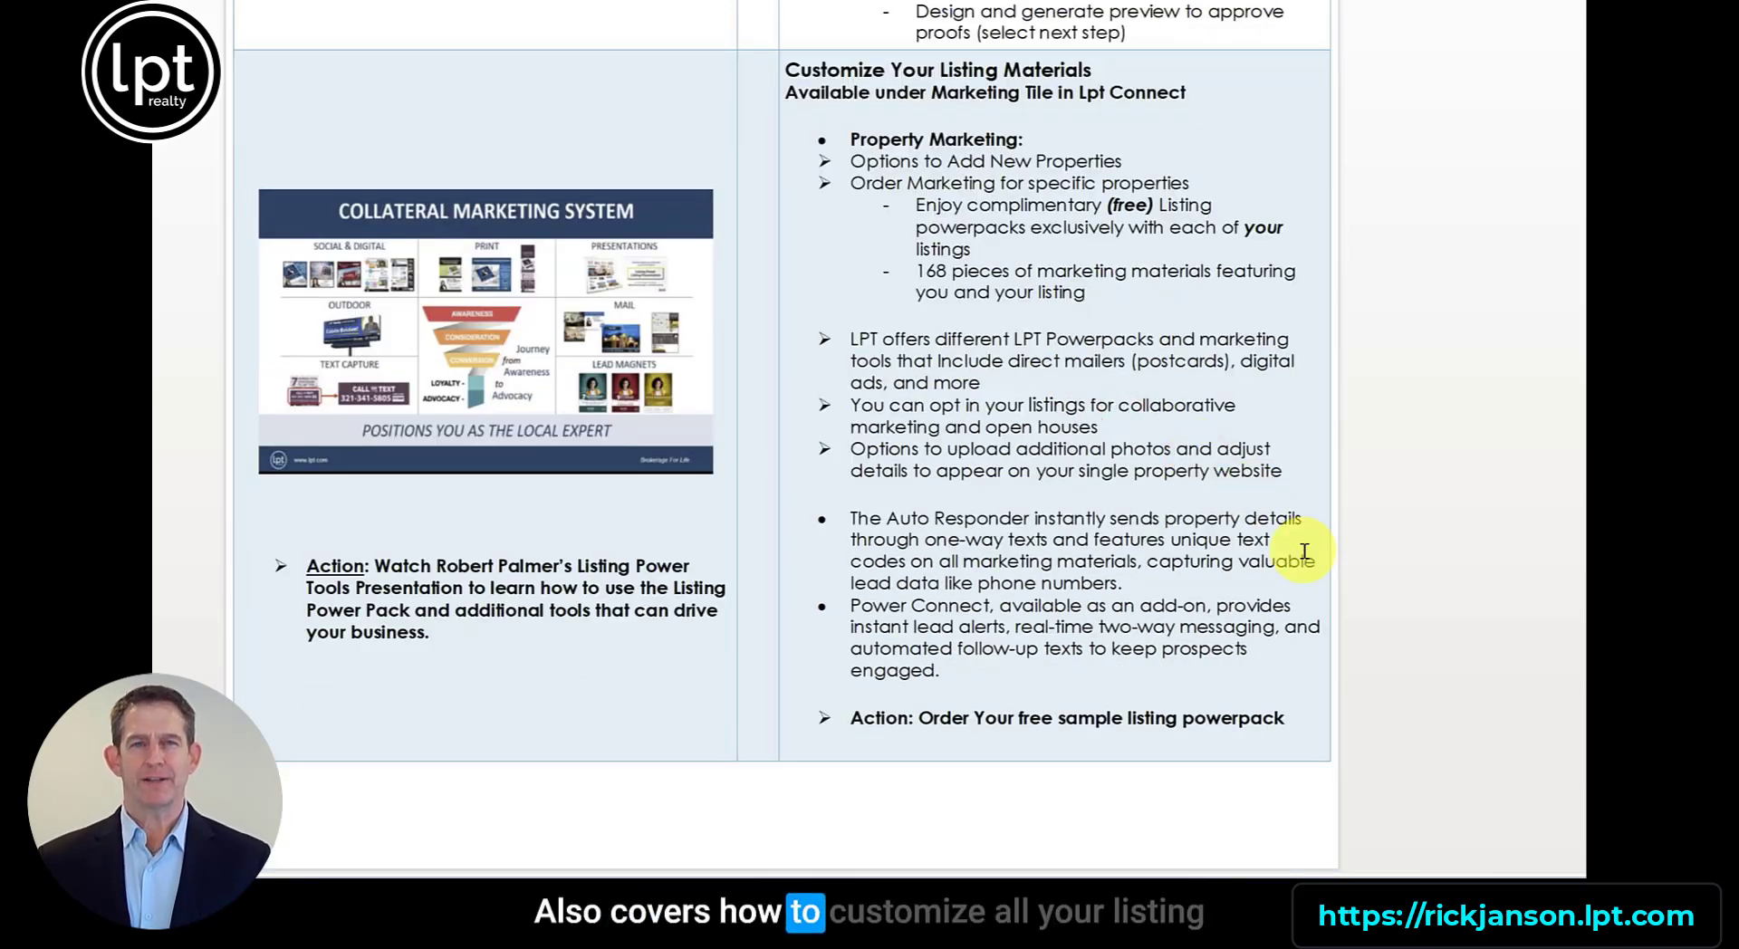
scroll(1305, 551, down, 3)
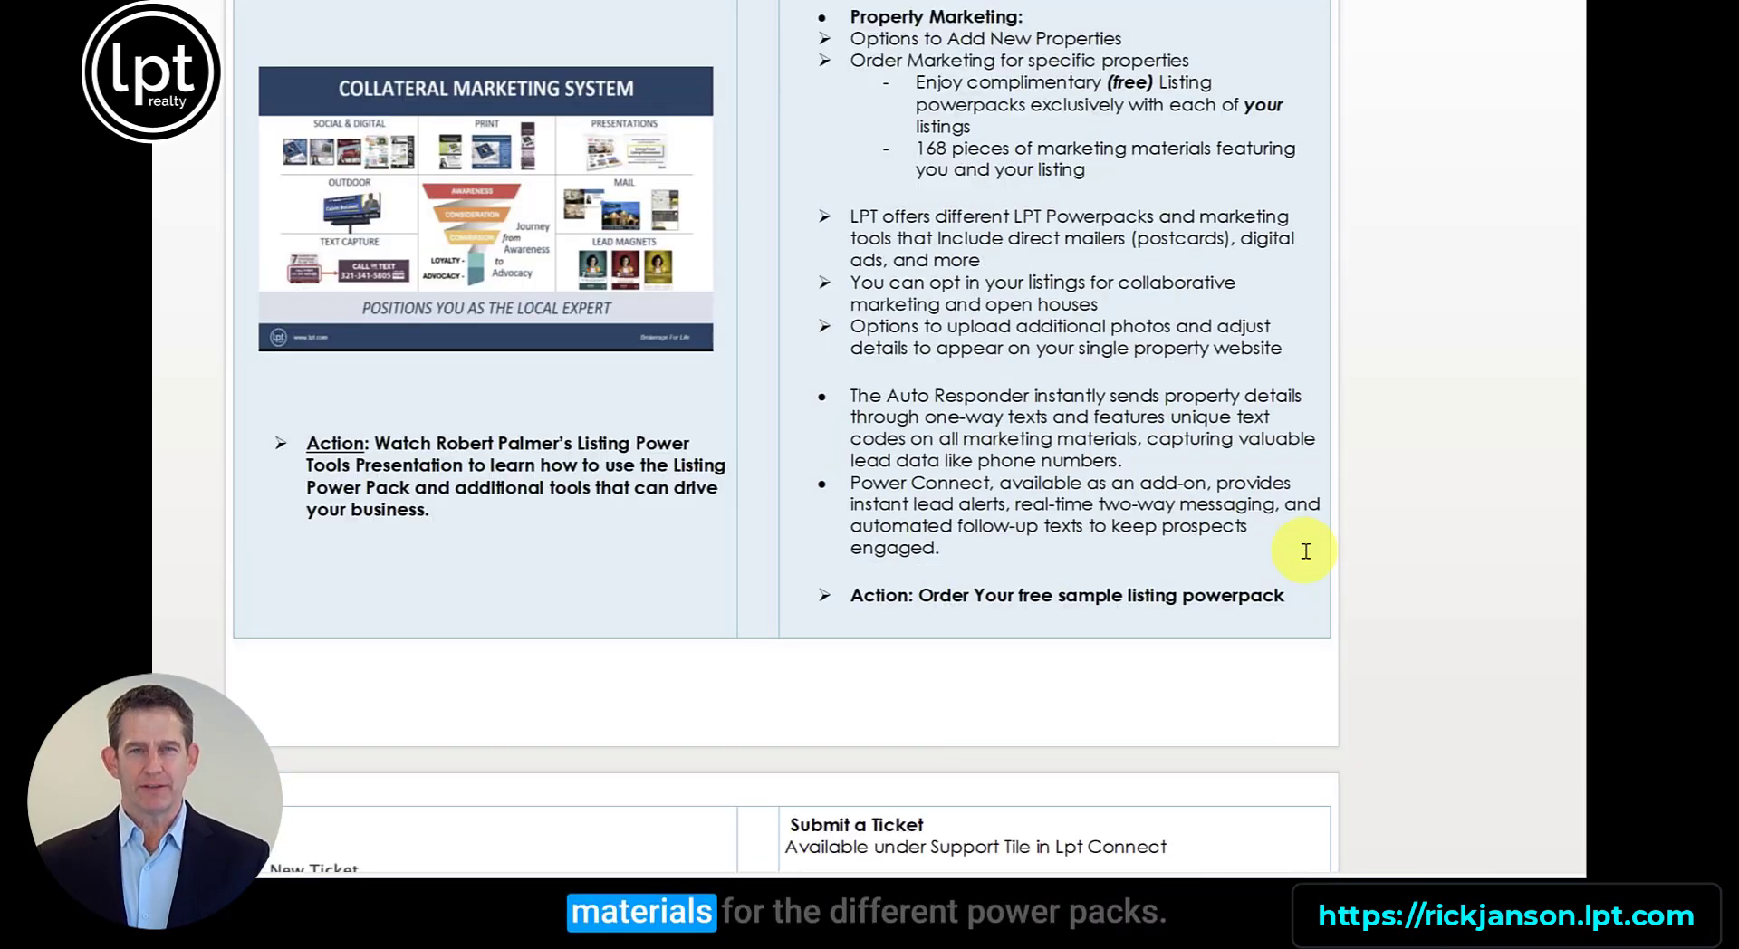
scroll(1305, 550, down, 12)
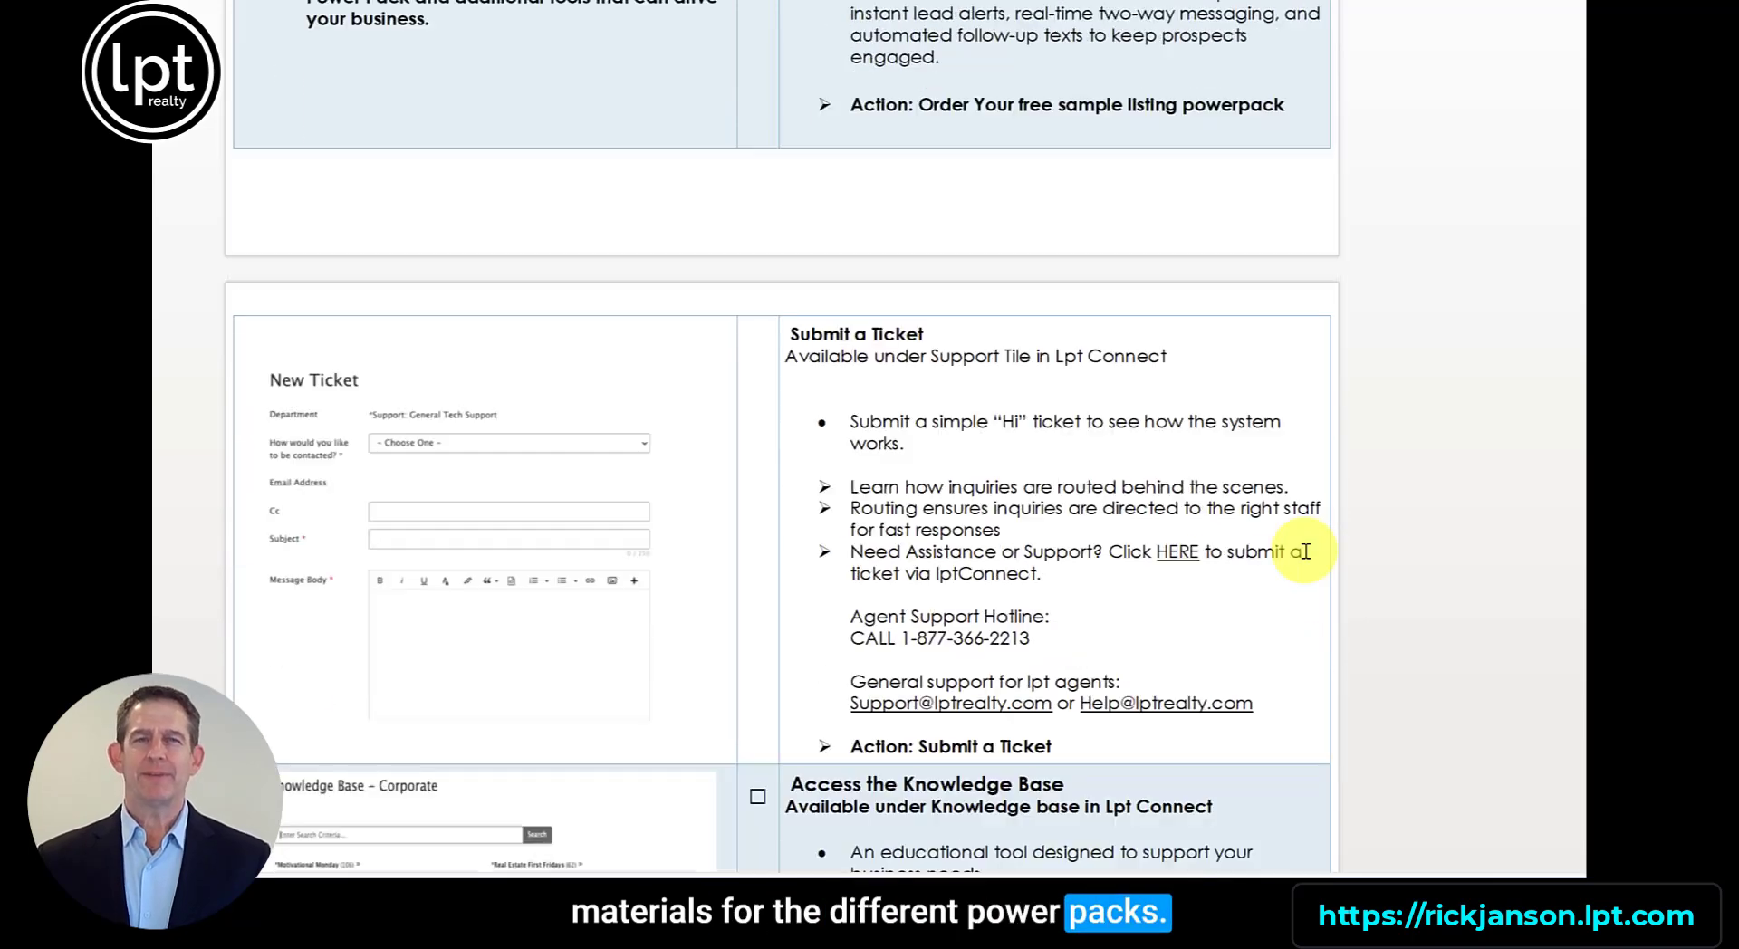
Highlight the Submit a Ticket heading
scroll(1305, 551, down, 3)
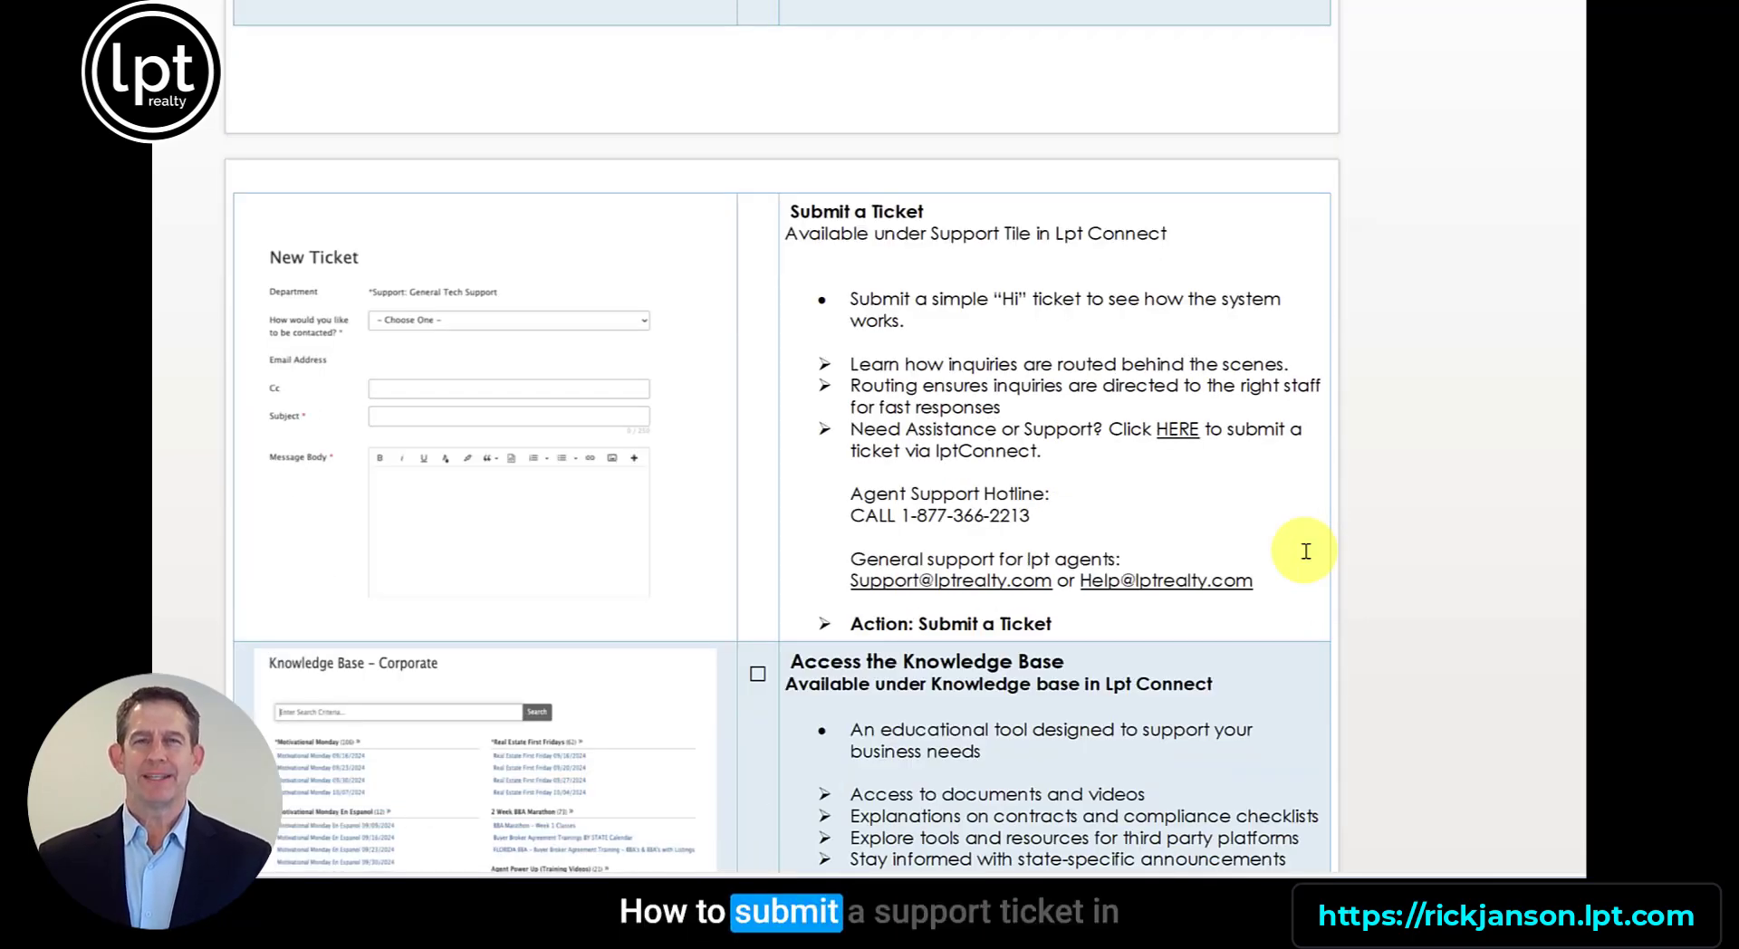
click(770, 210)
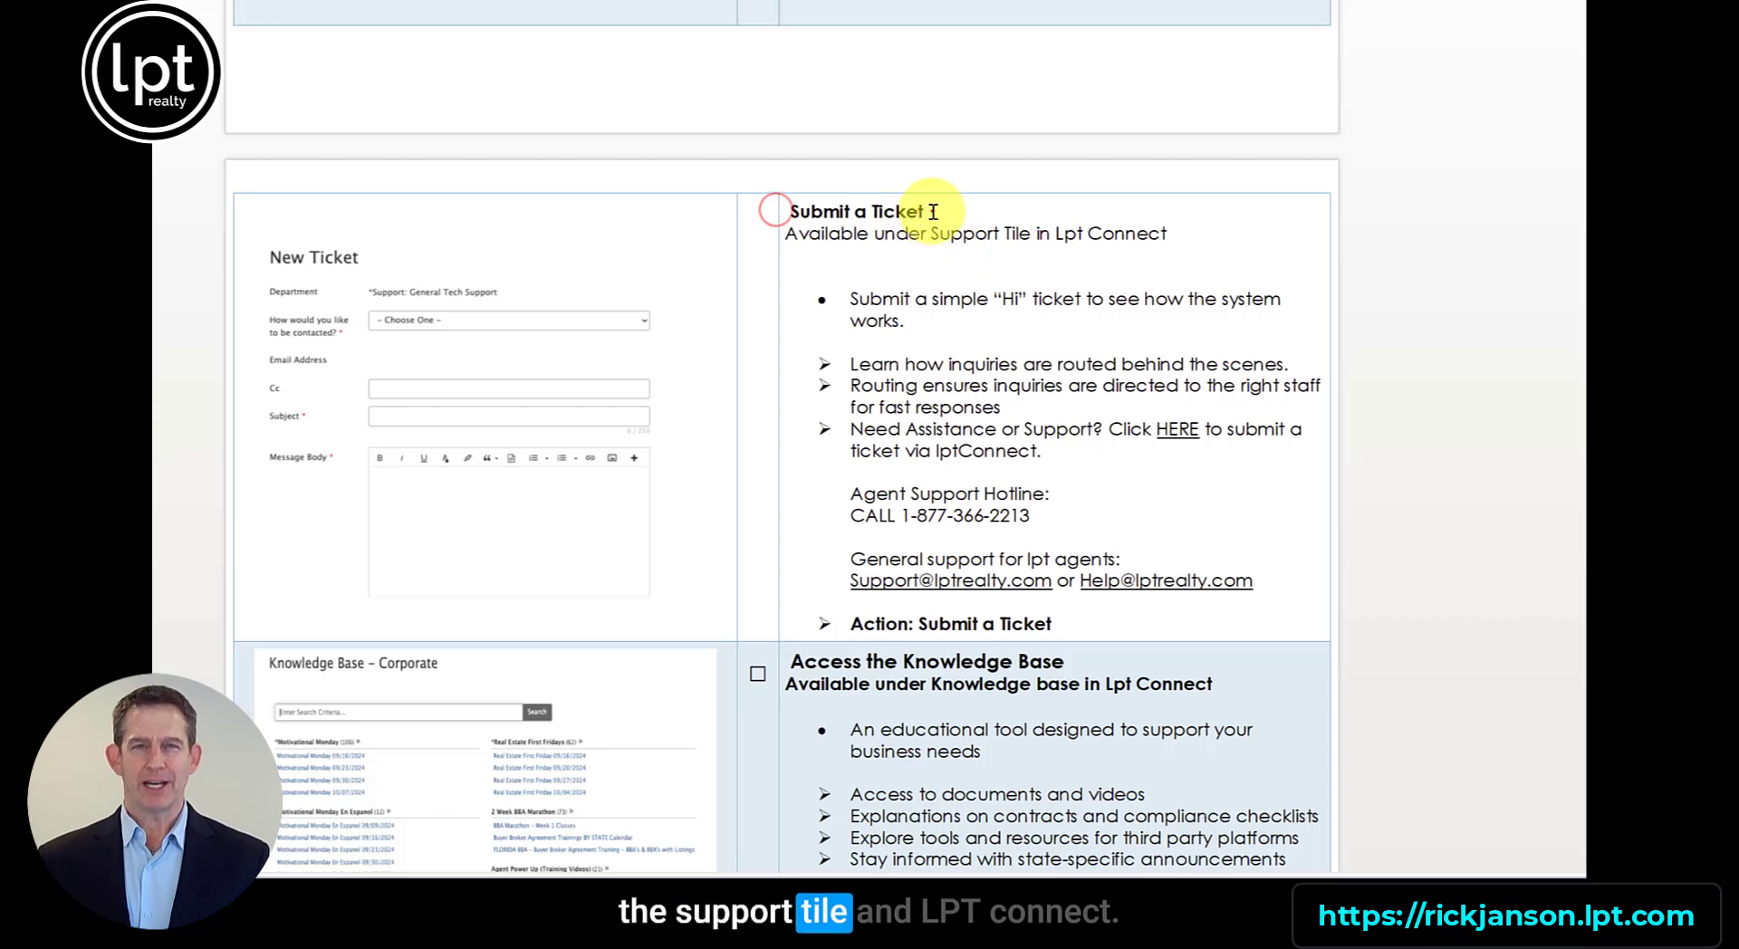
shift+click(933, 211)
click(845, 320)
Highlight Access the Knowledge Base, then scroll to Register for All Available Training
scroll(1252, 509, down, 9)
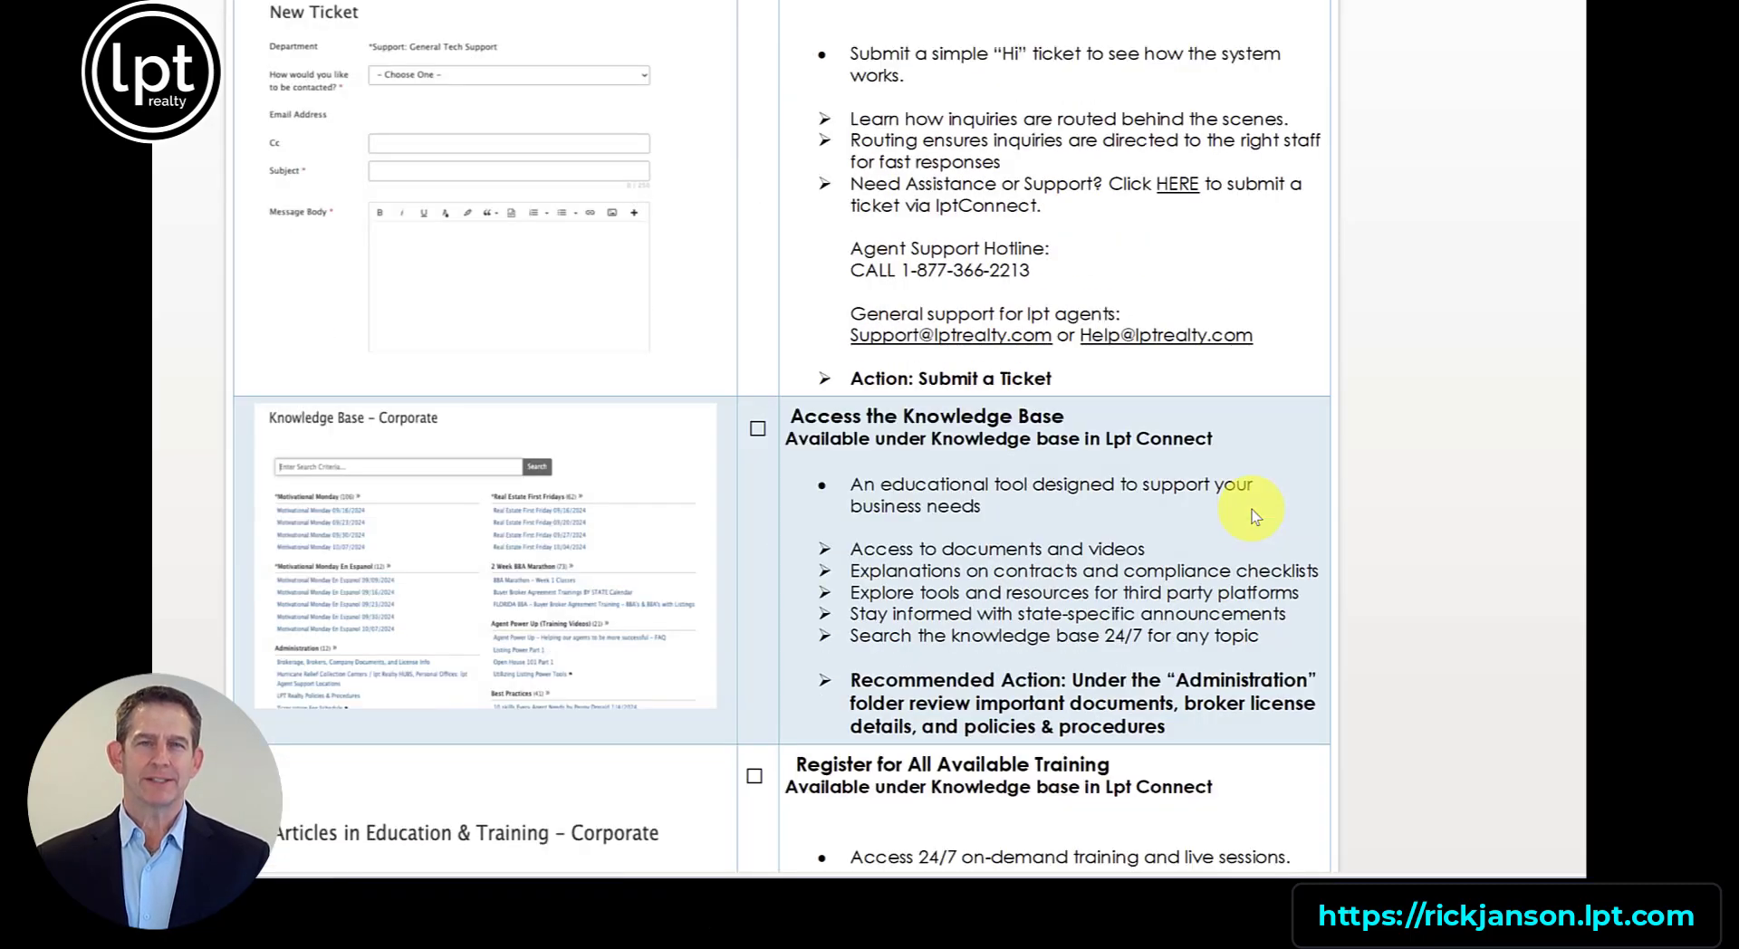
click(791, 303)
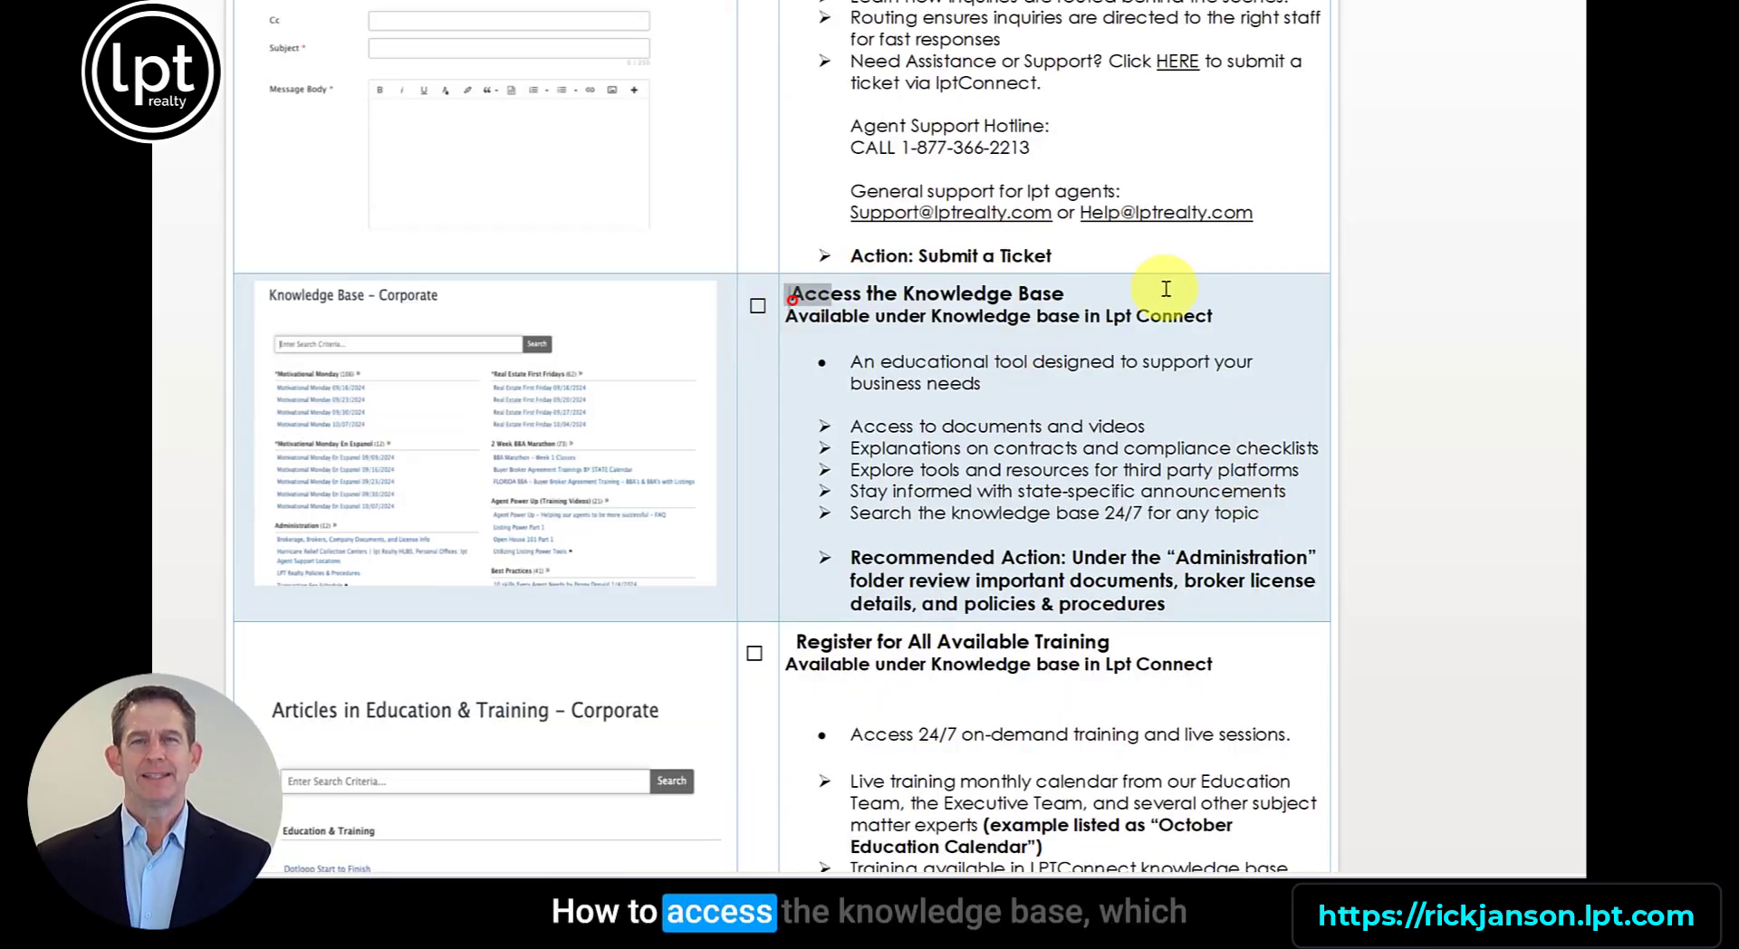
shift+click(1165, 290)
click(1145, 391)
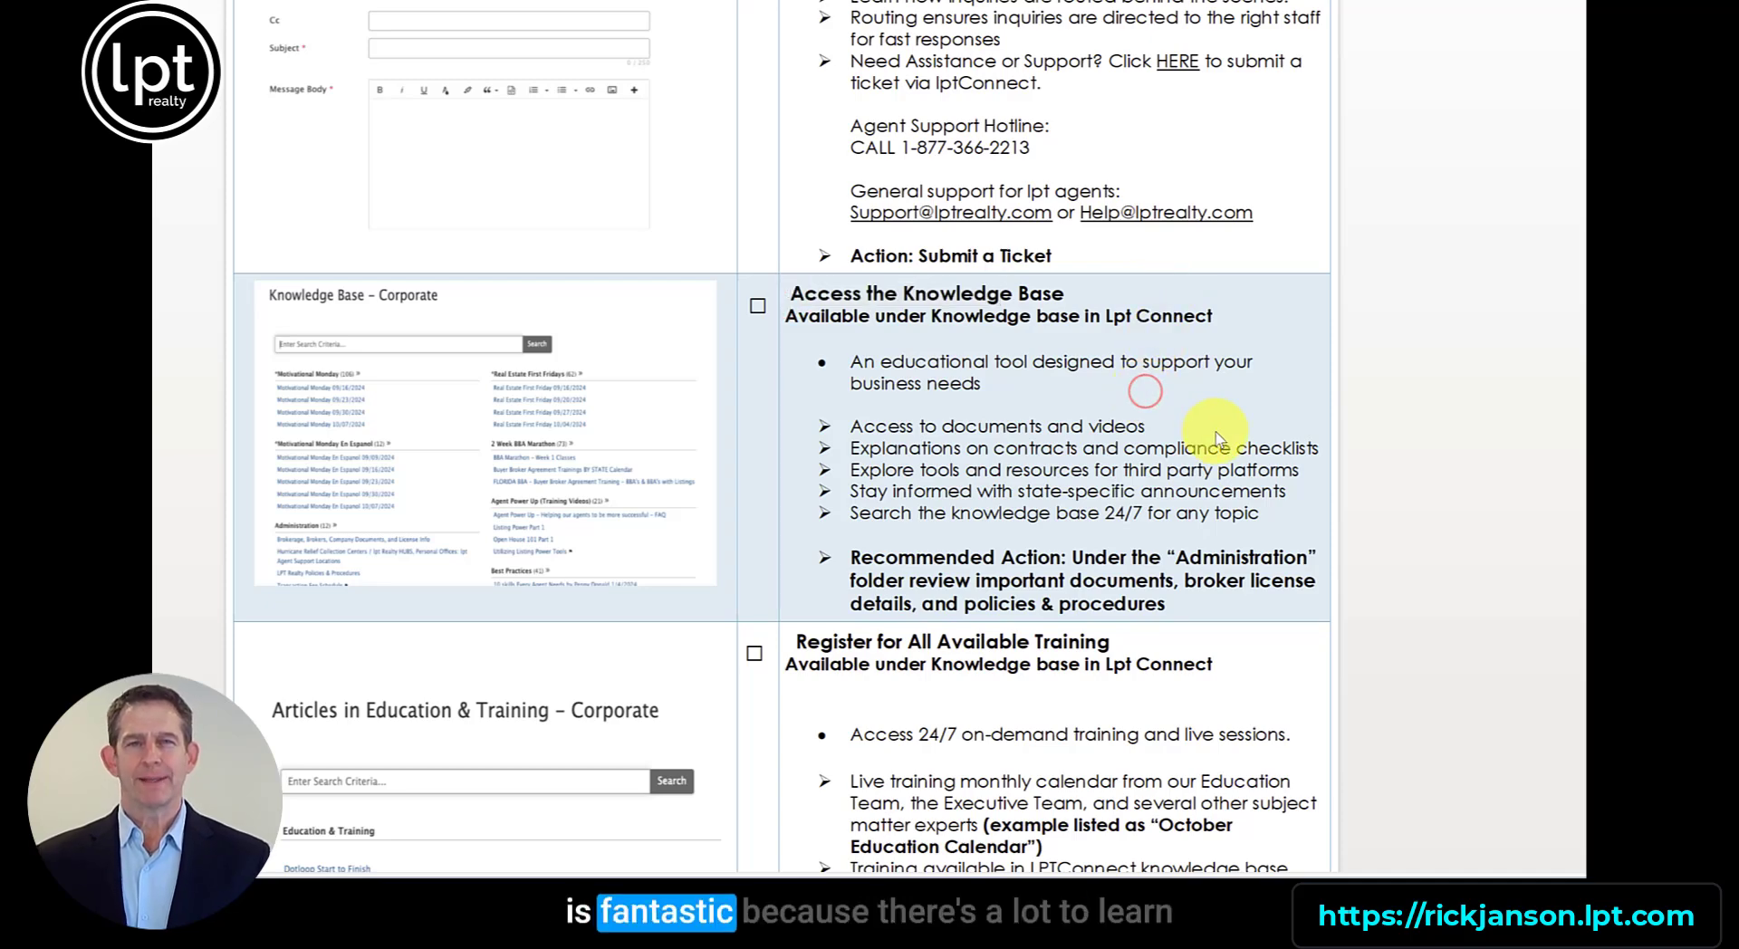
scroll(1219, 439, down, 9)
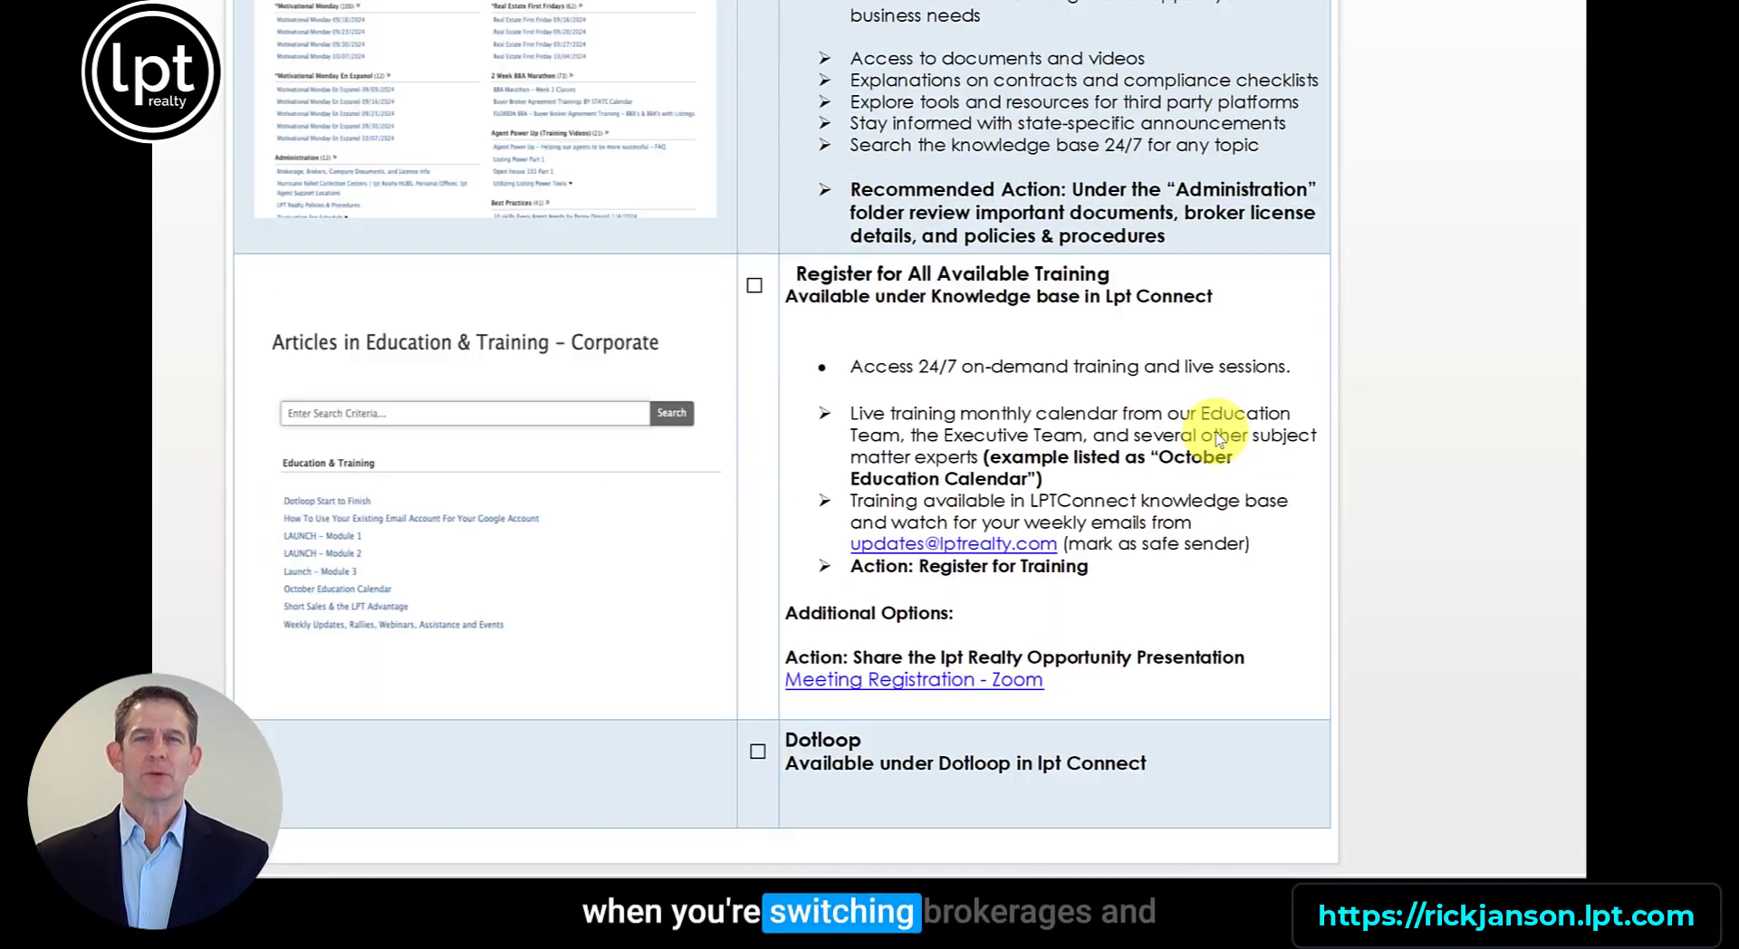
Scroll through the Dotloop, Broker & Boards, weekly events and community items
scroll(1218, 439, down, 9)
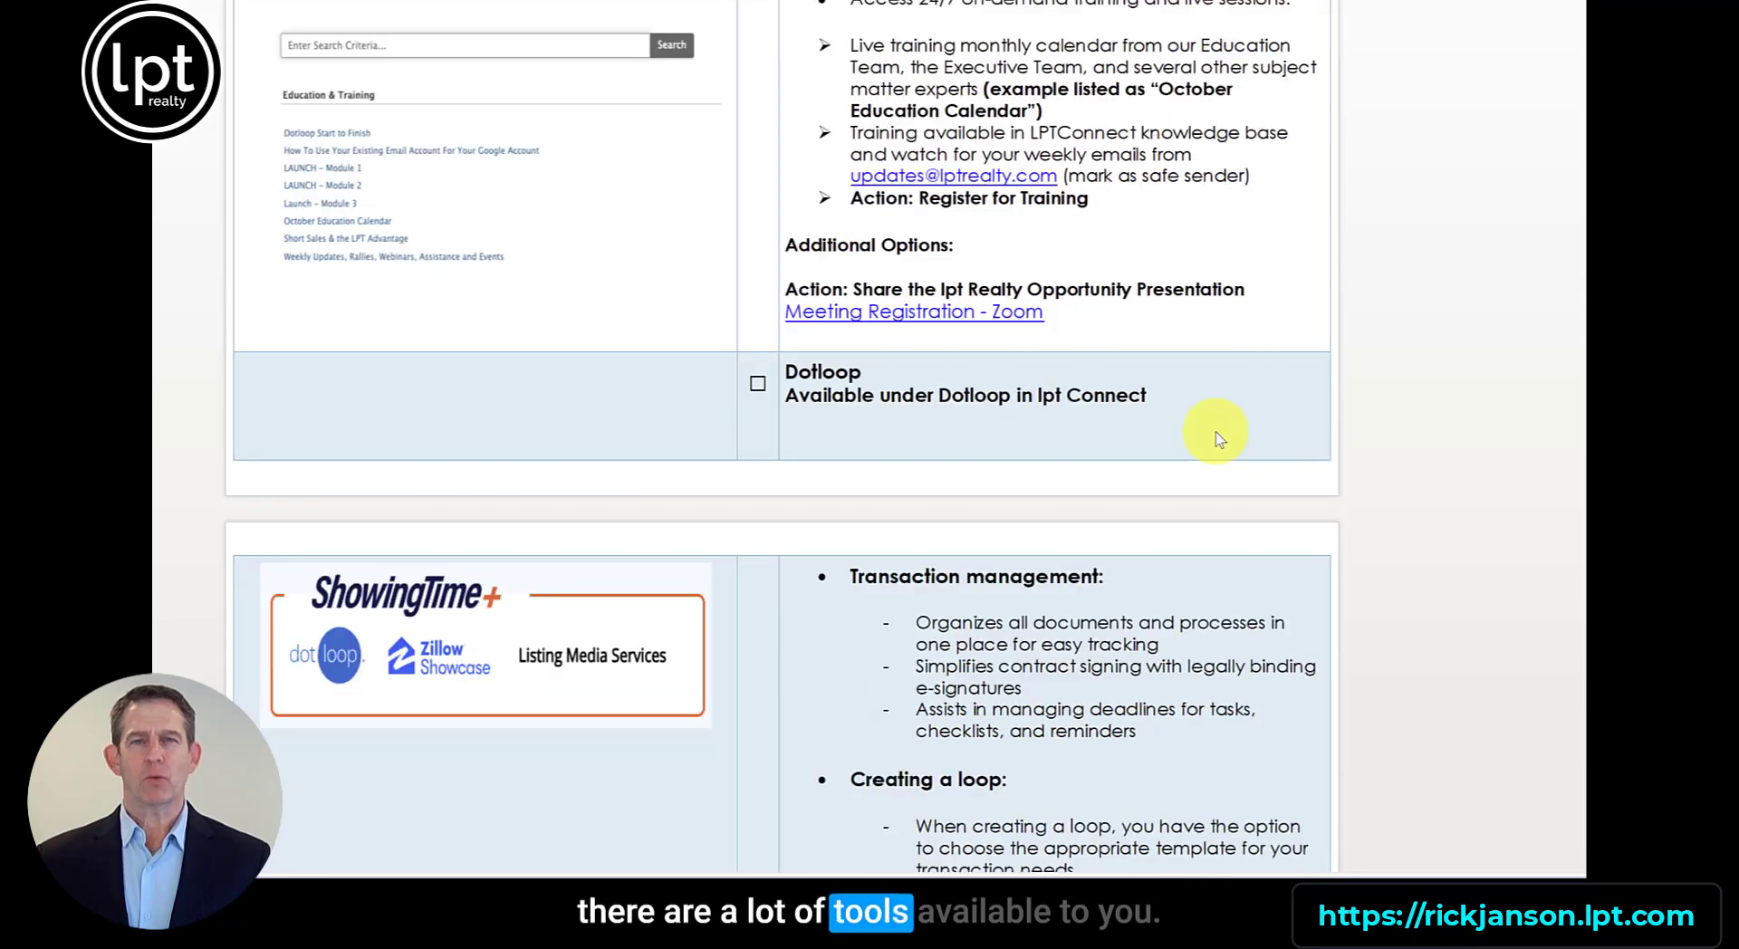
scroll(1218, 439, down, 6)
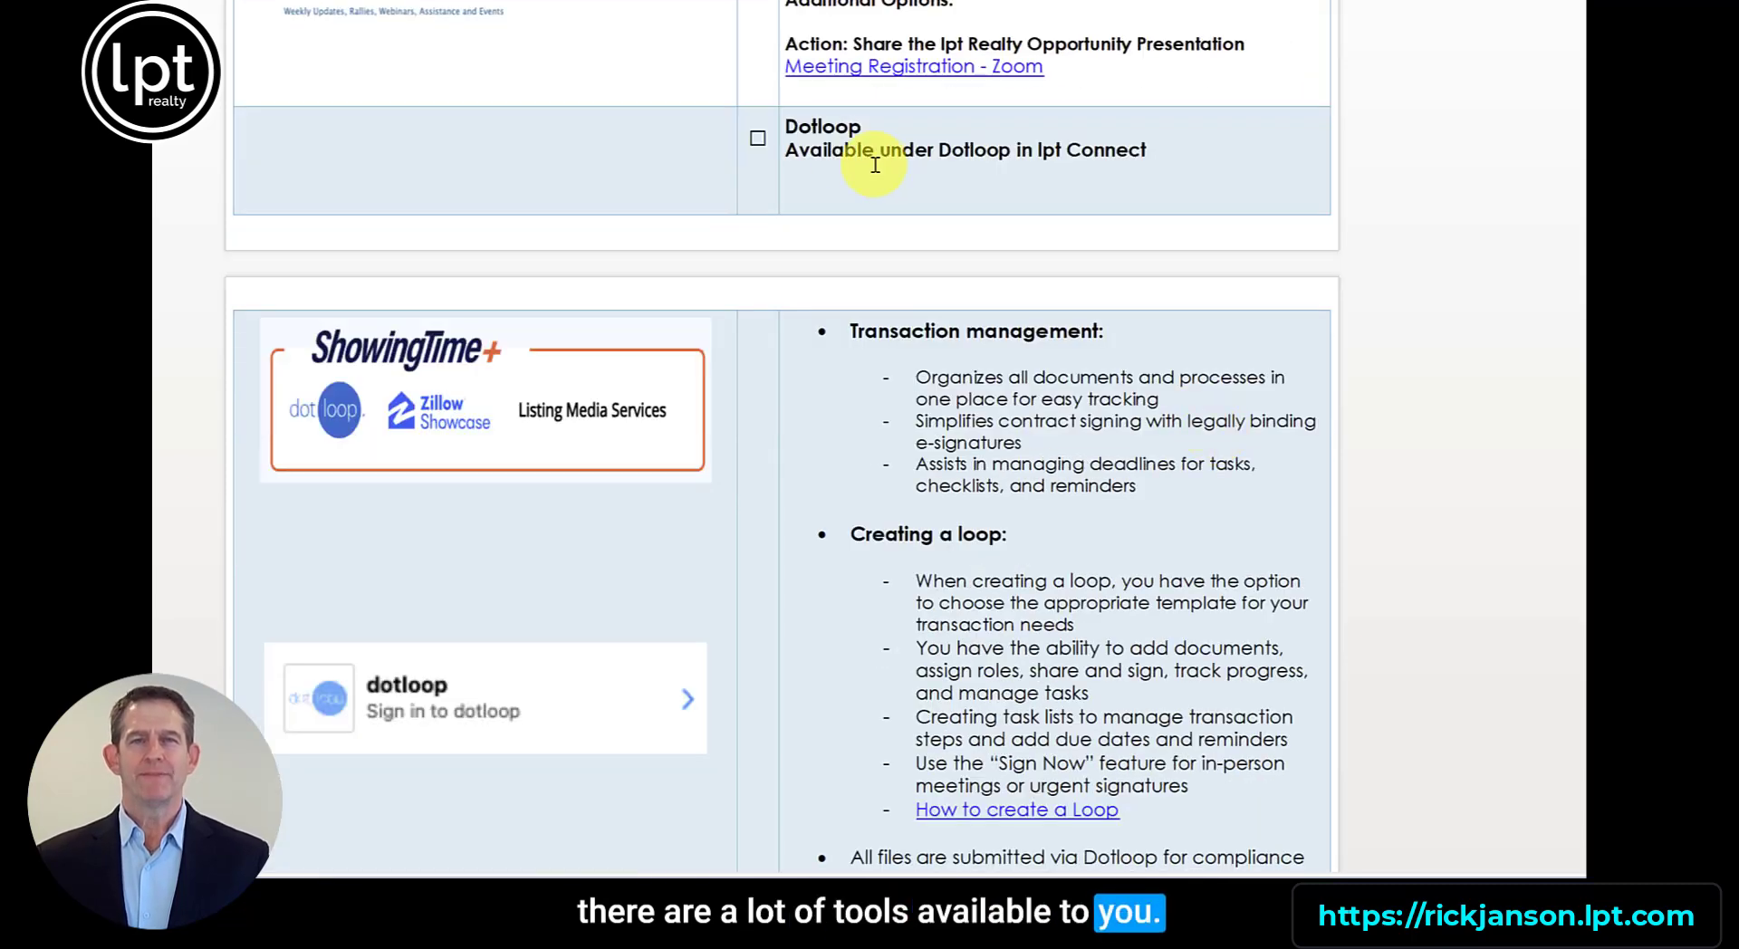
click(1137, 295)
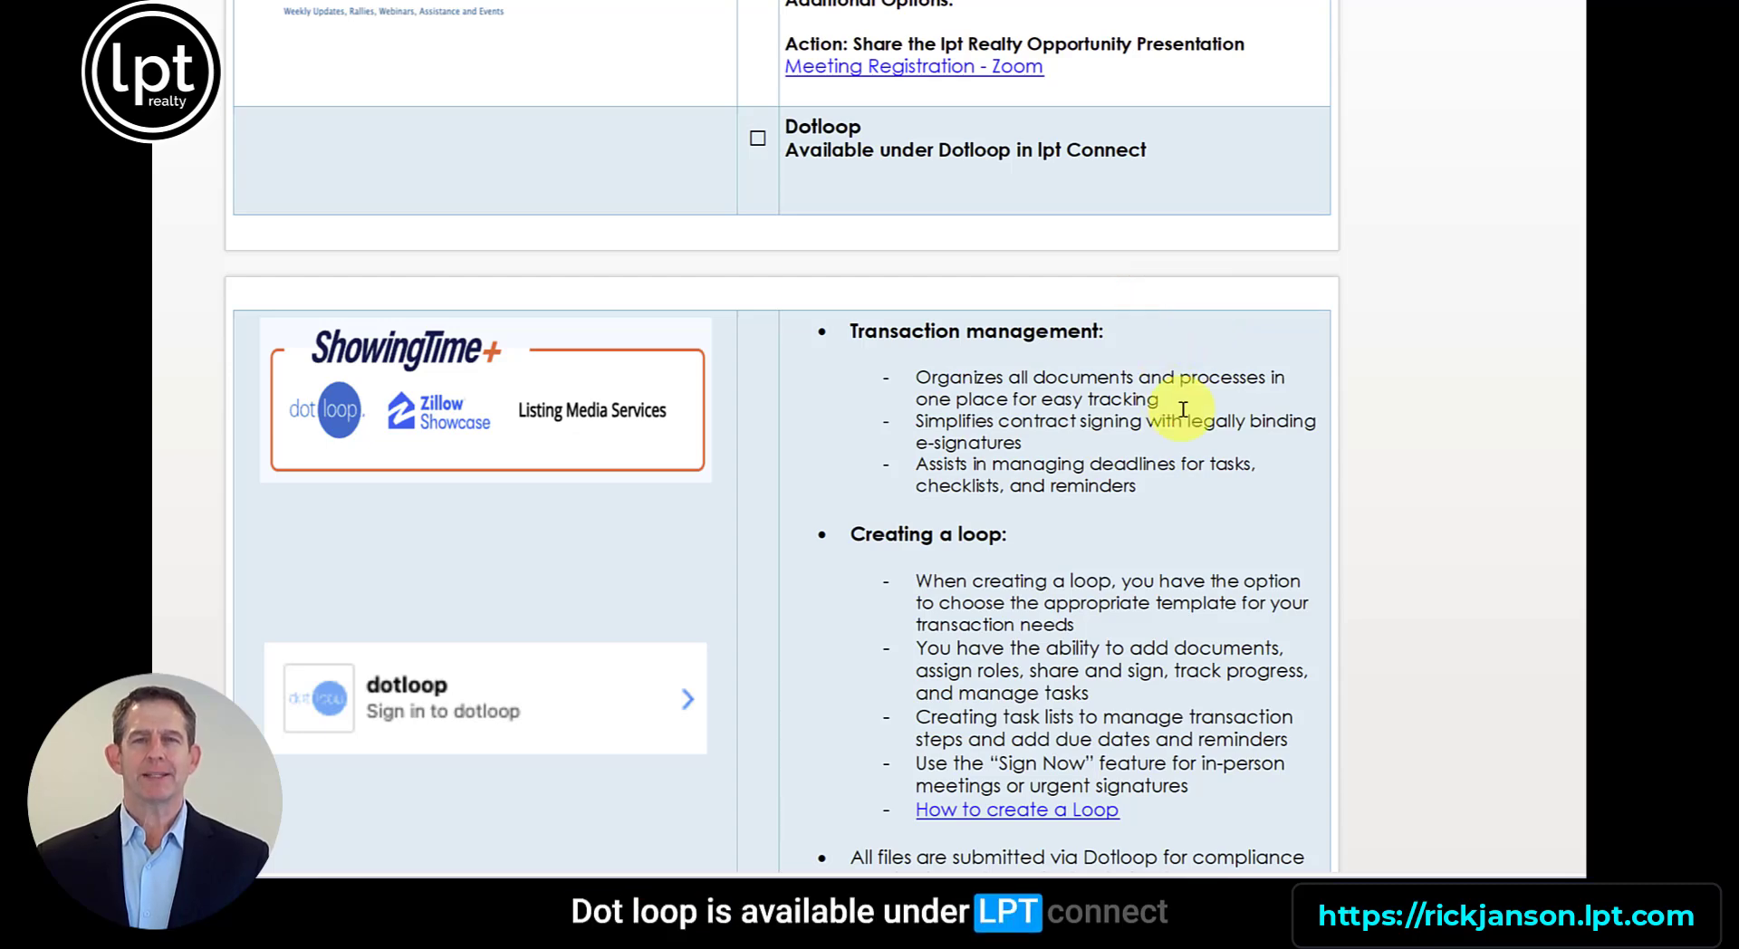
scroll(1184, 475, down, 3)
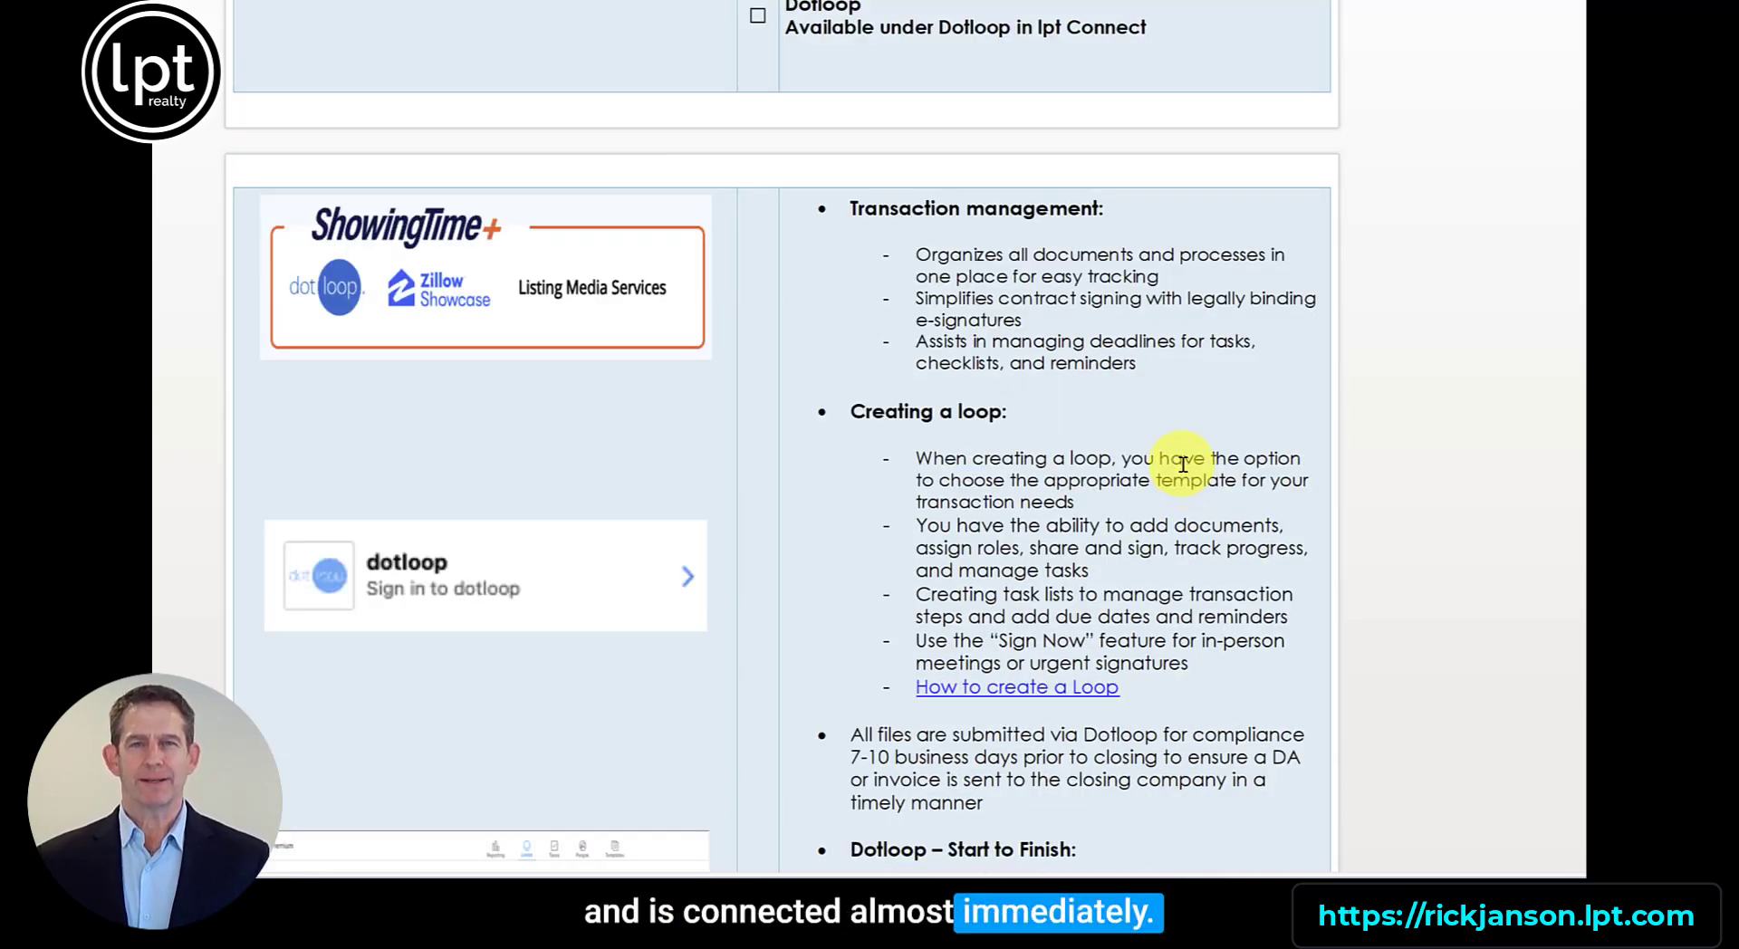
scroll(1183, 470, down, 6)
scroll(1183, 465, down, 3)
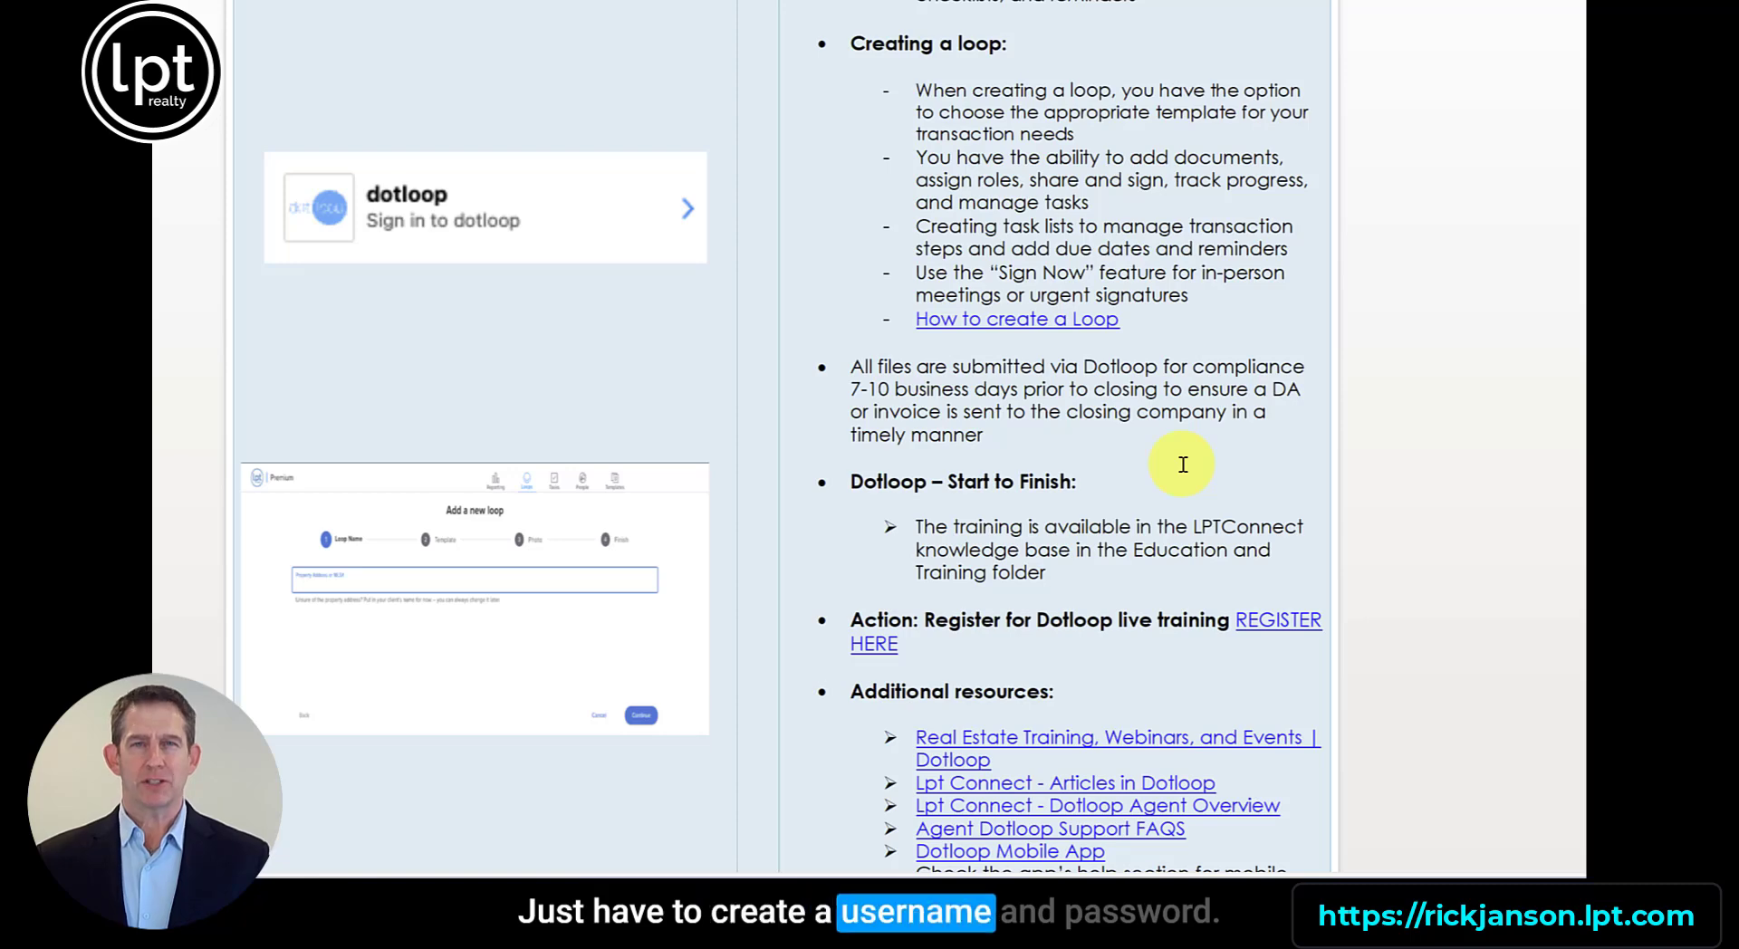
scroll(1183, 465, down, 3)
scroll(1183, 465, down, 3)
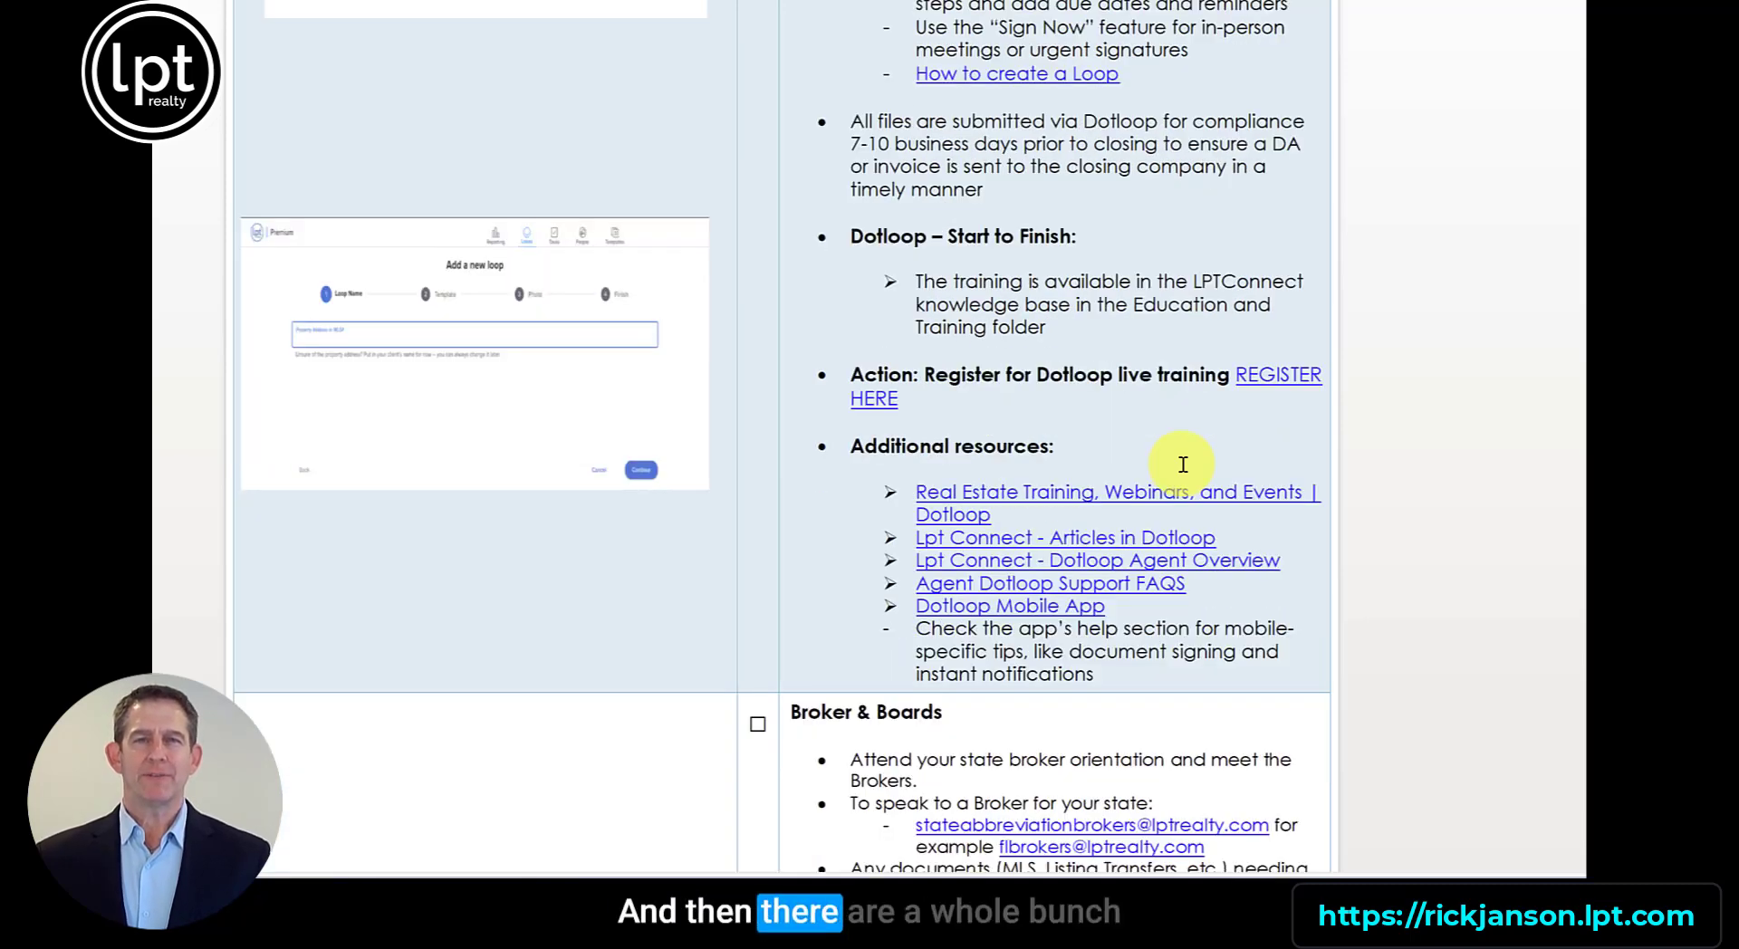
scroll(1183, 464, down, 3)
scroll(1183, 464, down, 3)
scroll(1183, 463, down, 3)
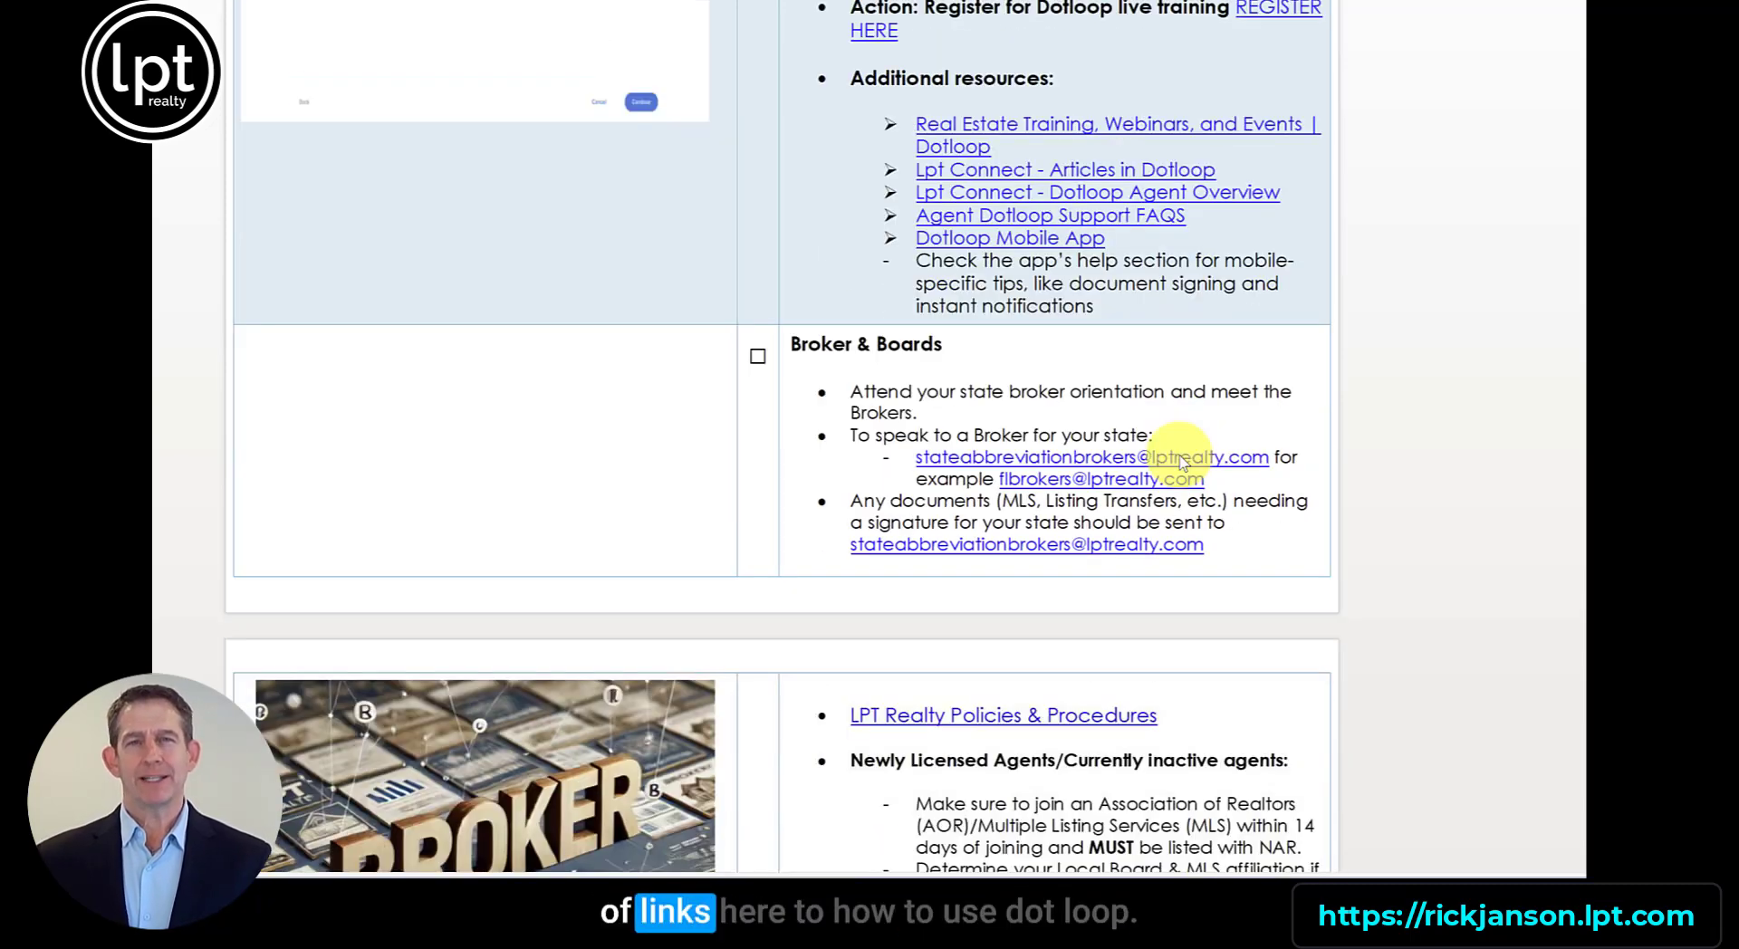
scroll(1183, 463, down, 3)
scroll(1183, 464, down, 3)
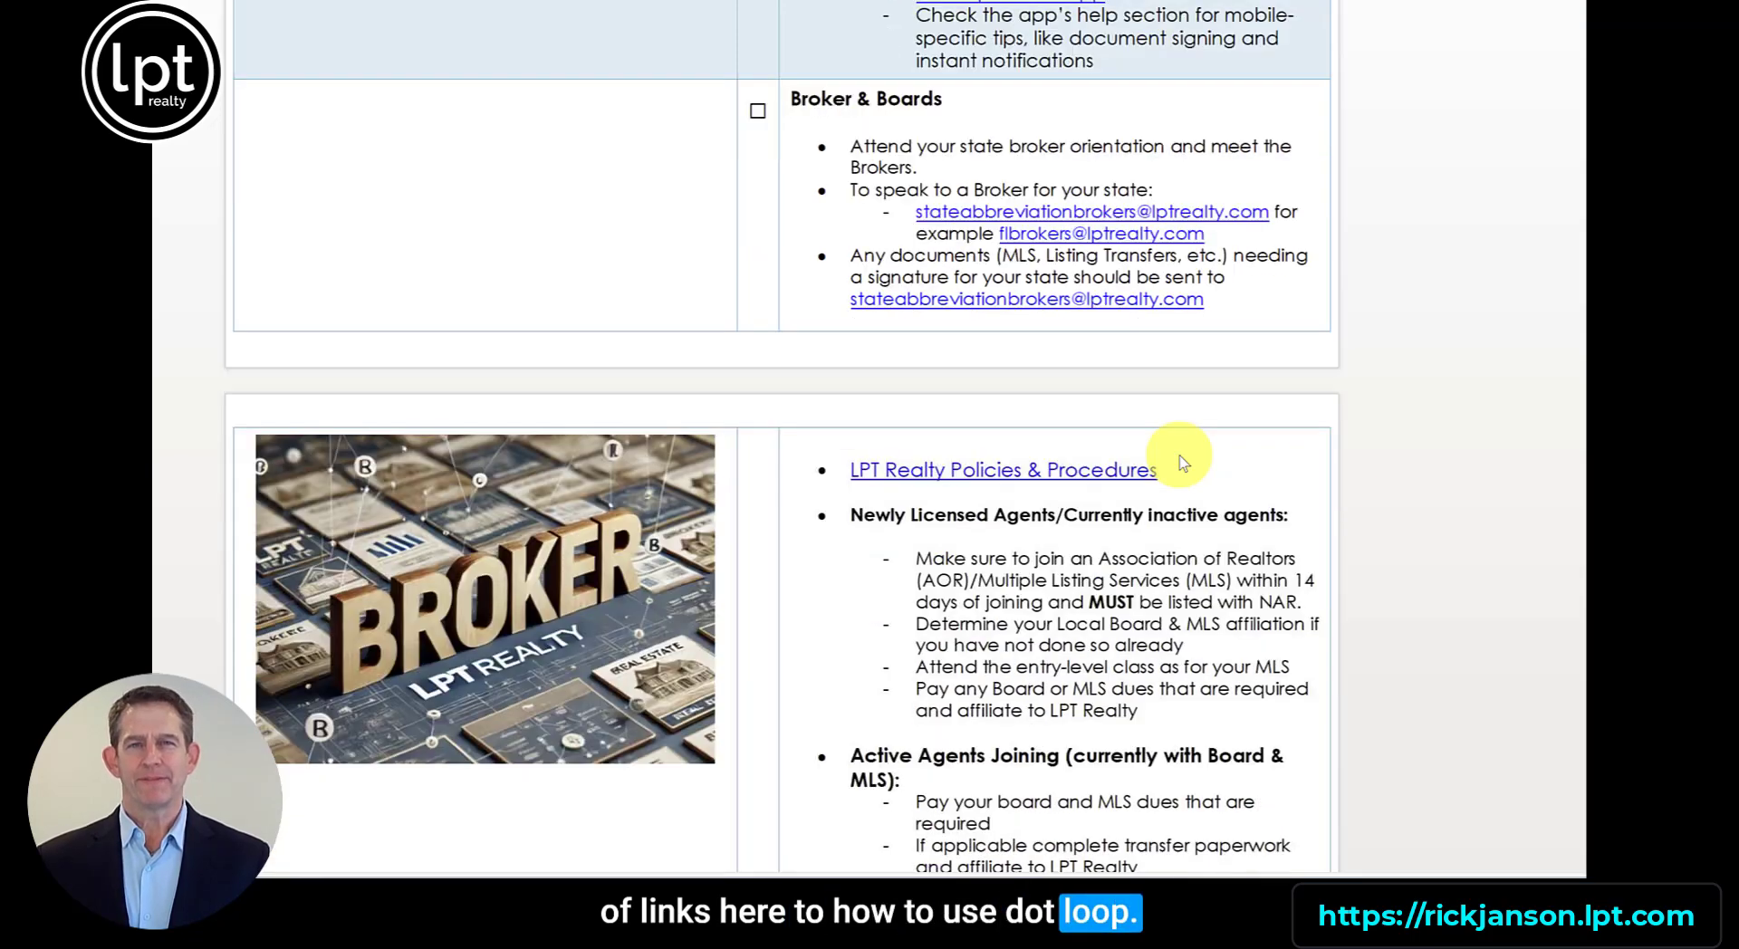
scroll(1183, 463, down, 6)
scroll(1183, 464, down, 3)
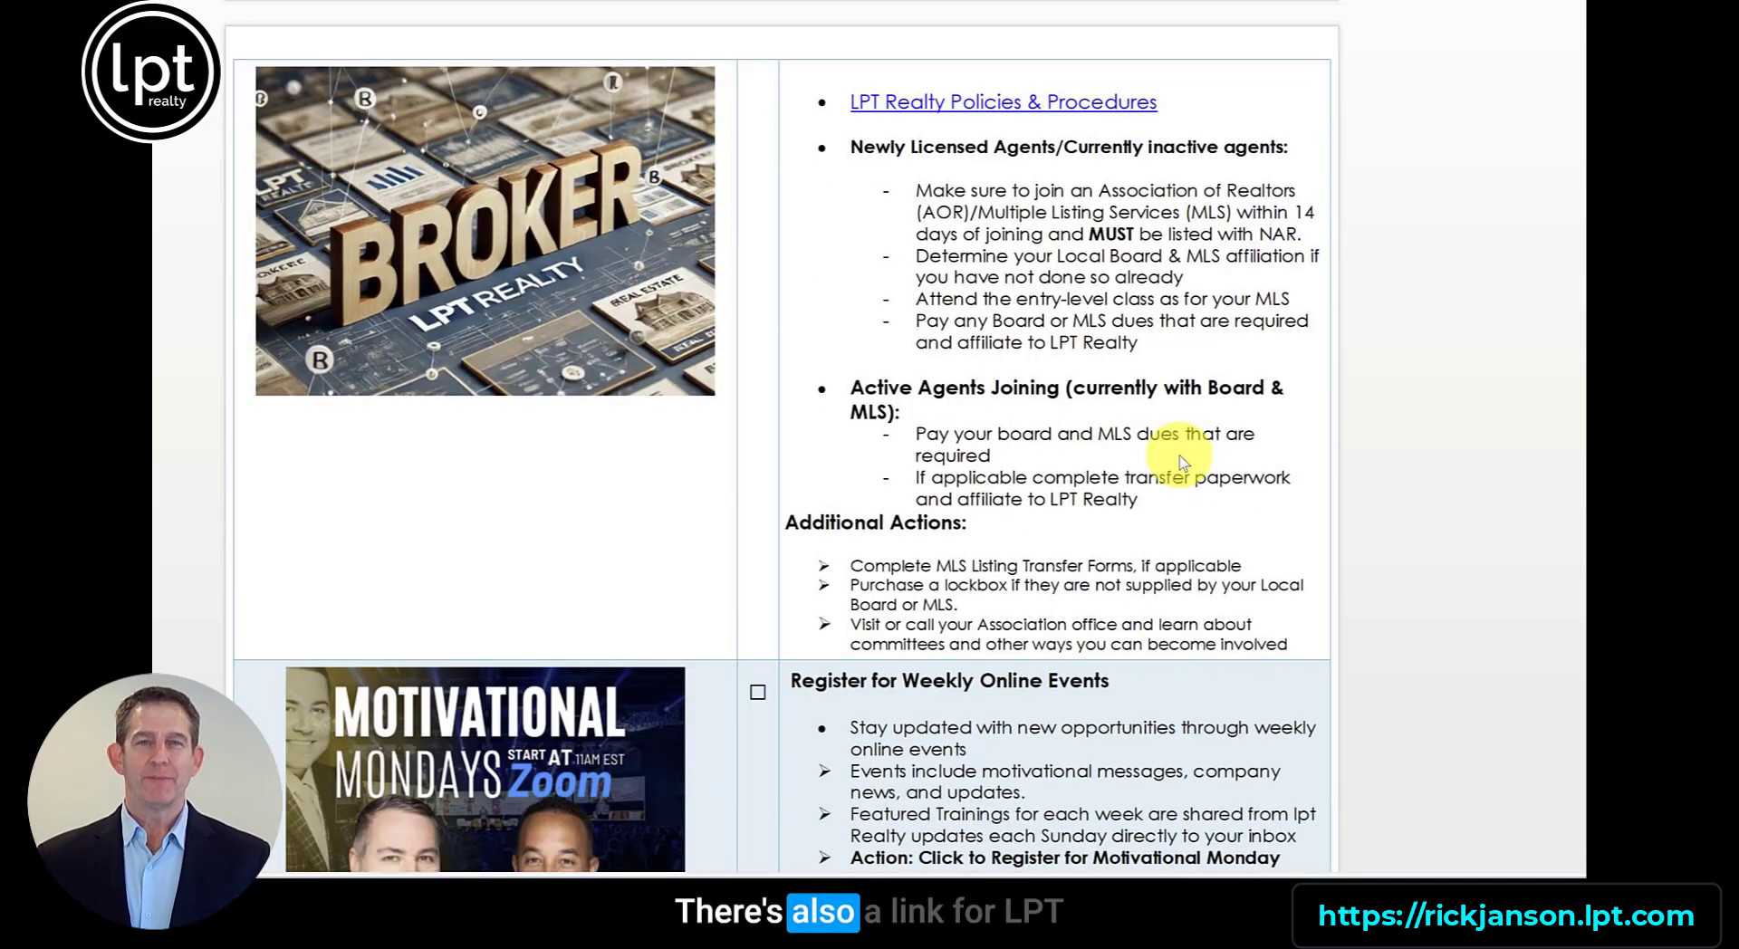
scroll(1183, 464, down, 3)
scroll(1183, 464, down, 3)
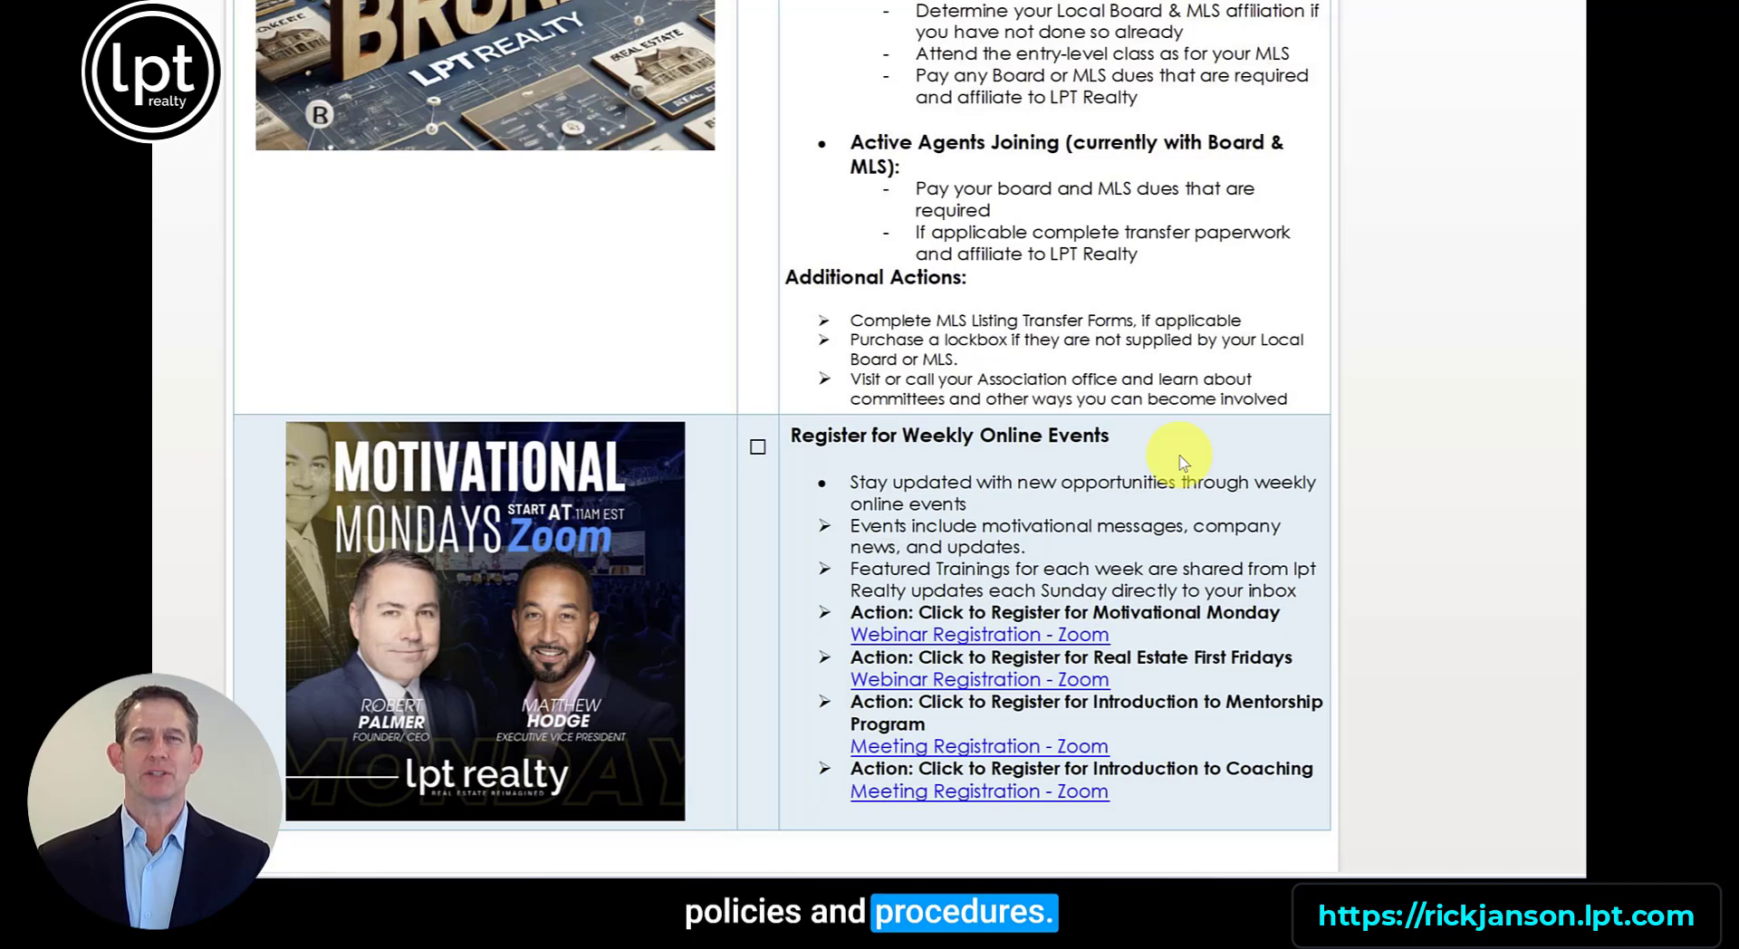
scroll(1183, 464, down, 3)
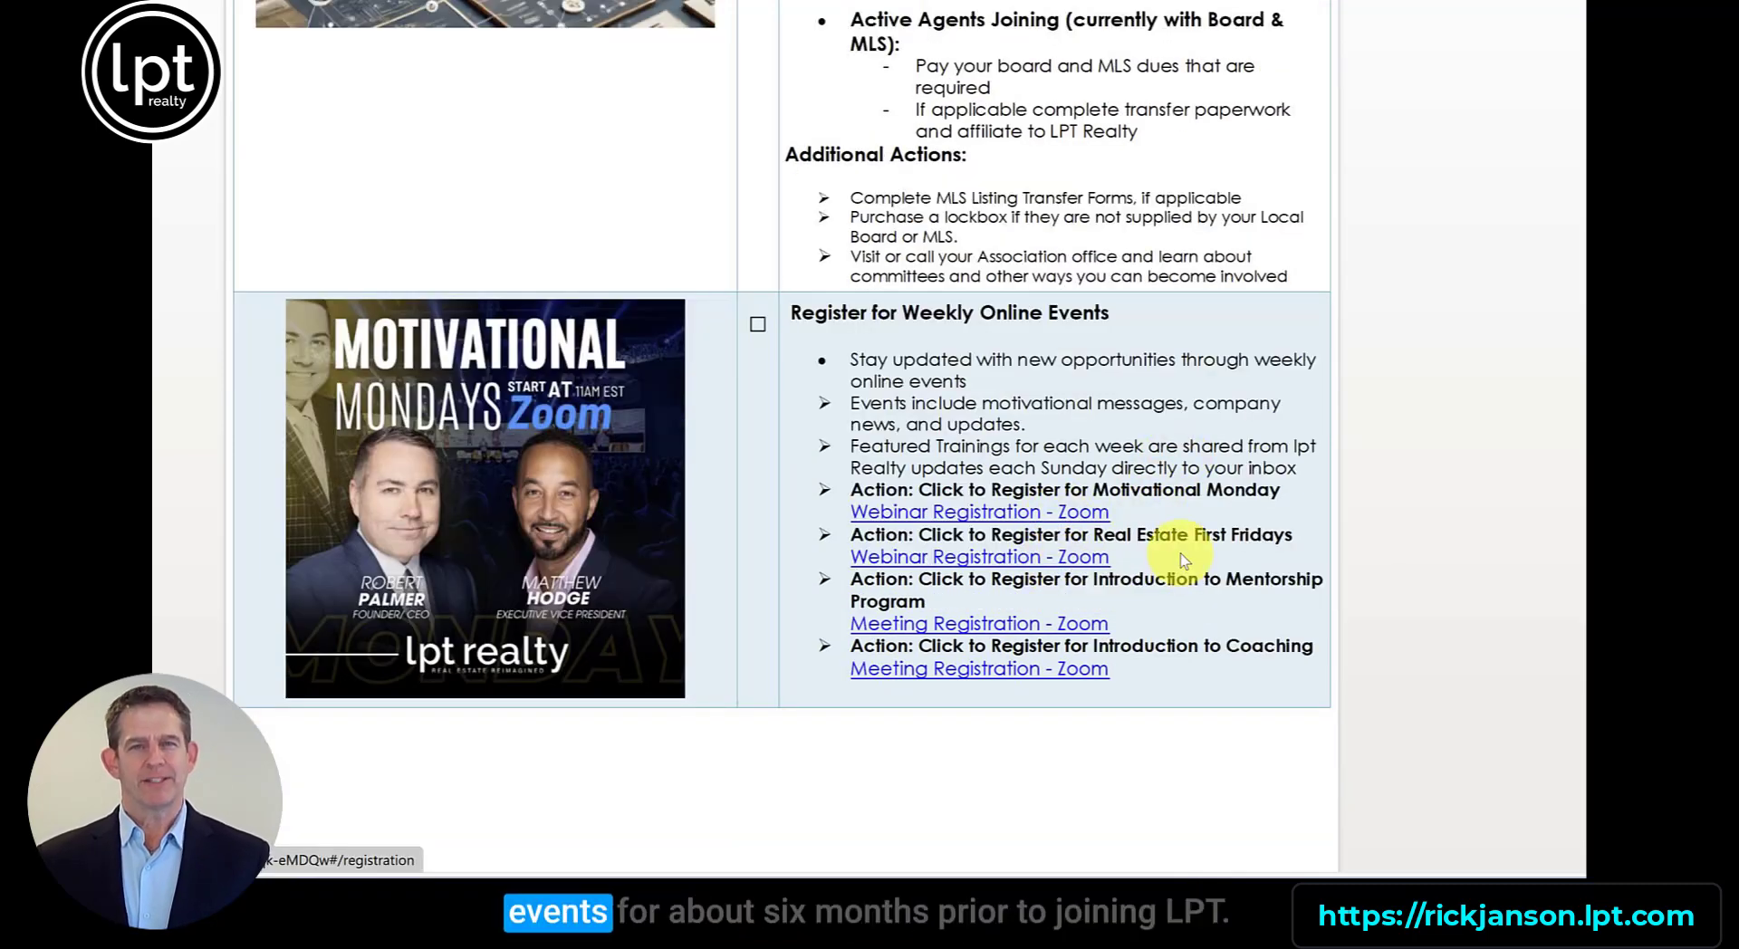
Reach Further Resources for Exploration and open the Register for LPT Plus link
scroll(1190, 521, down, 3)
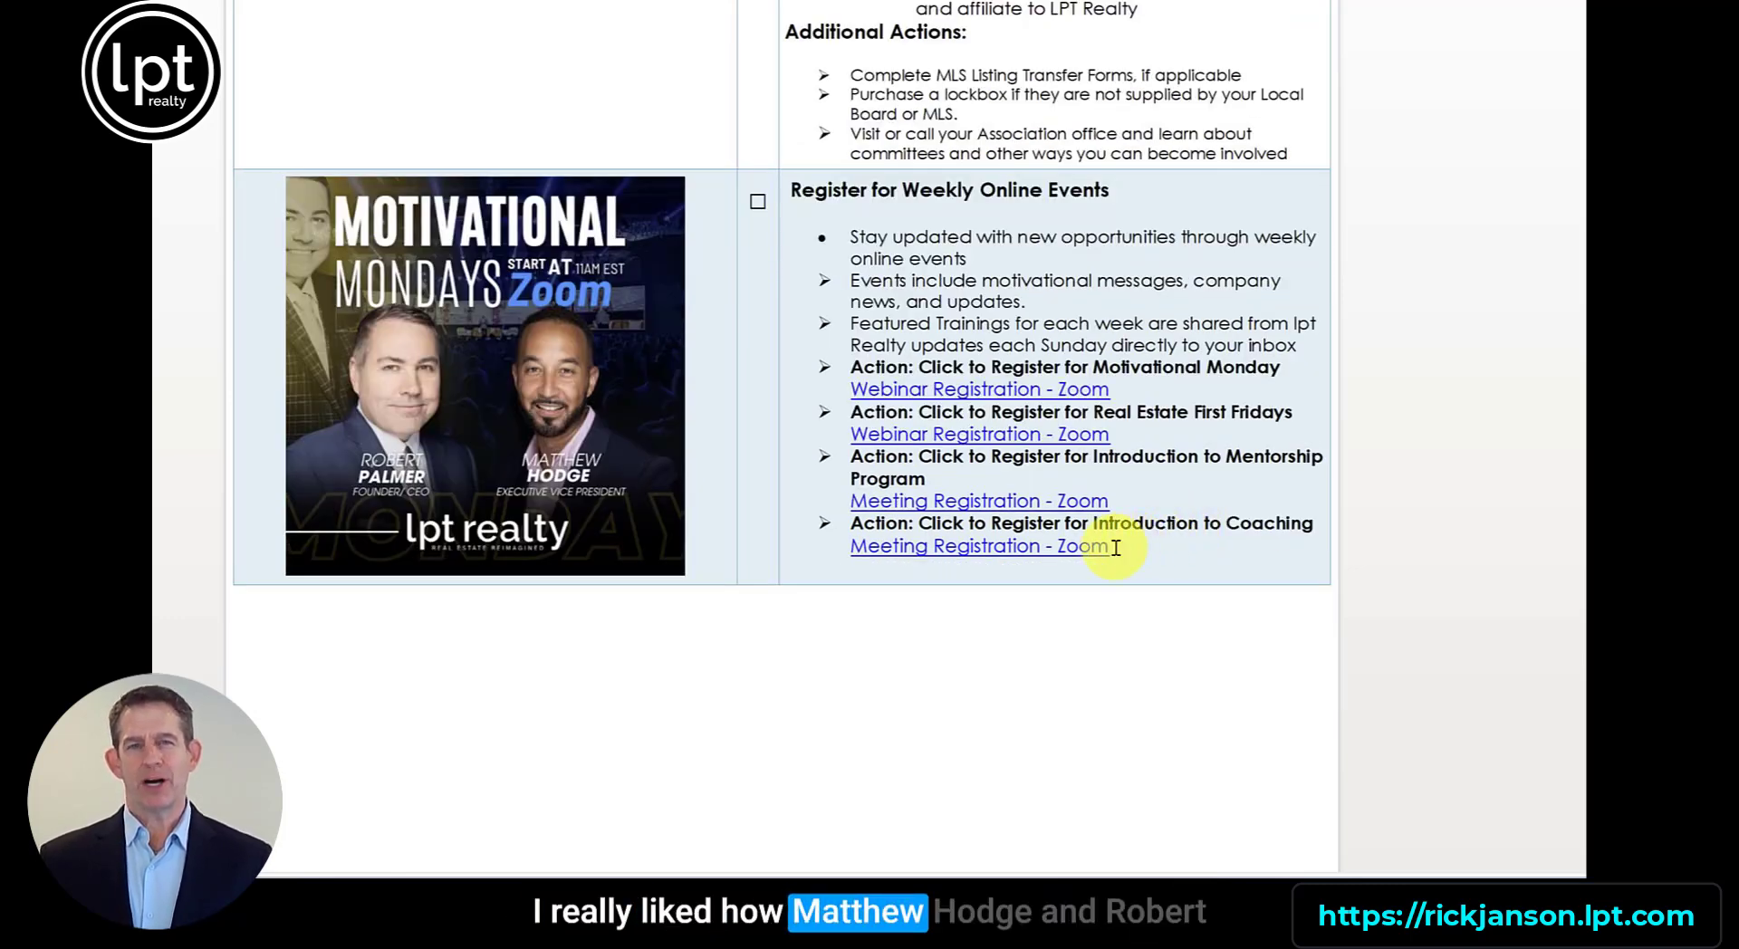
scroll(1041, 580, down, 3)
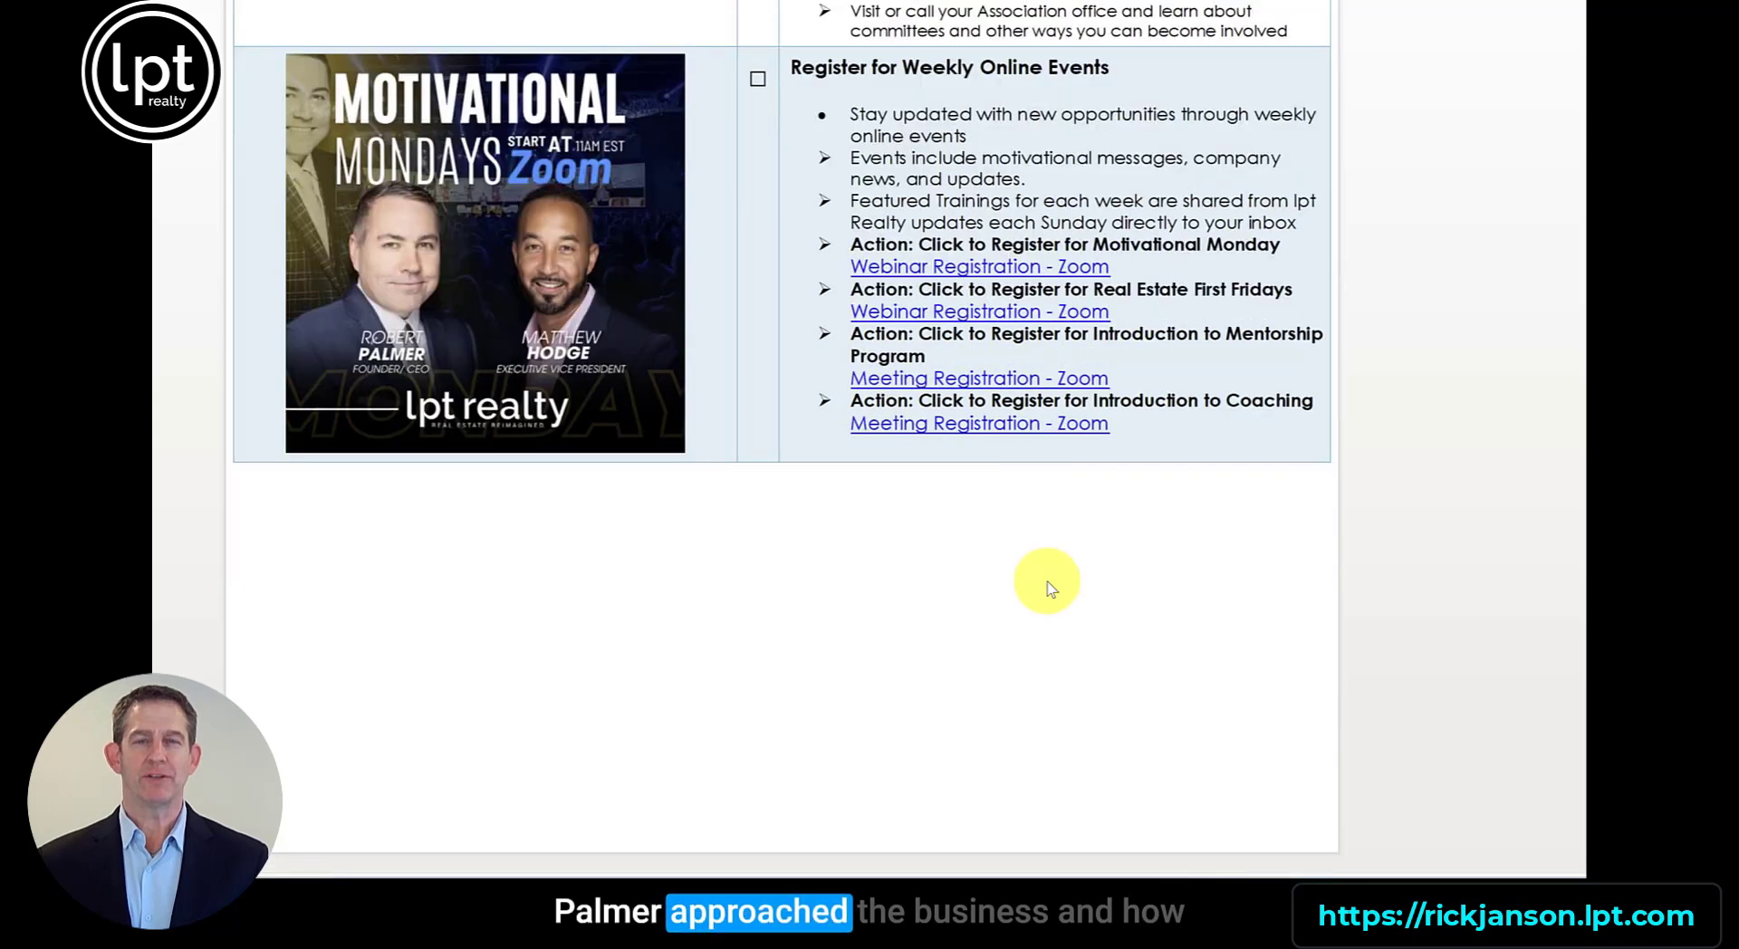
scroll(1051, 585, down, 9)
scroll(1054, 584, down, 9)
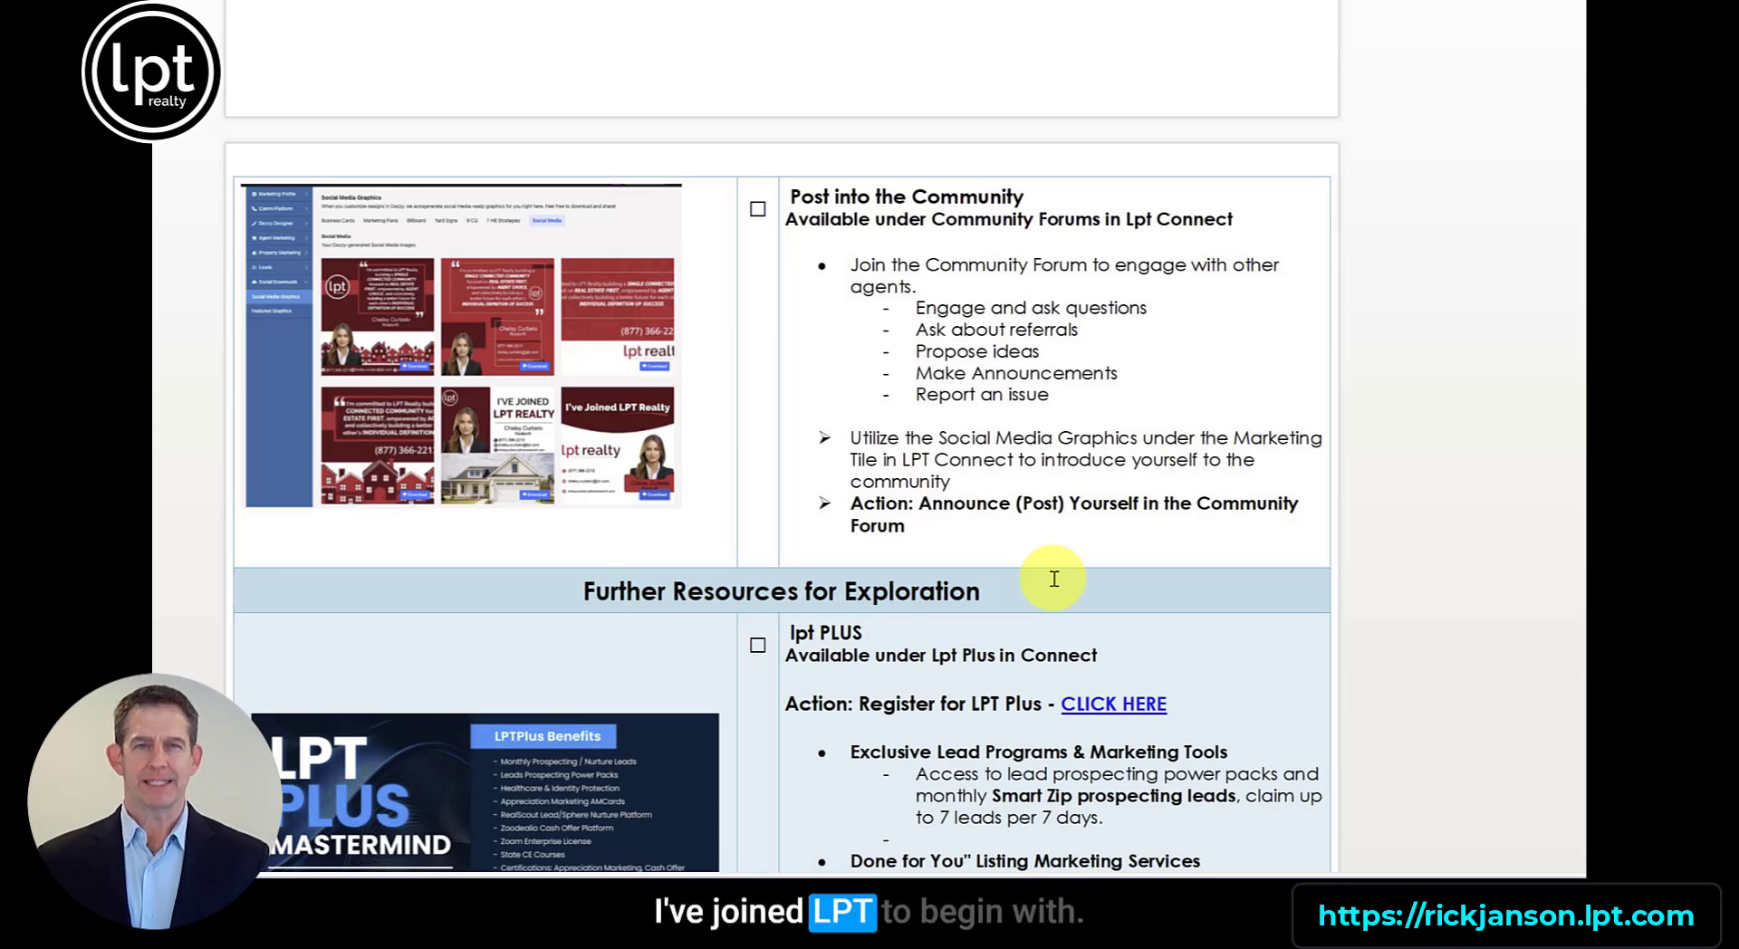
scroll(1083, 573, down, 6)
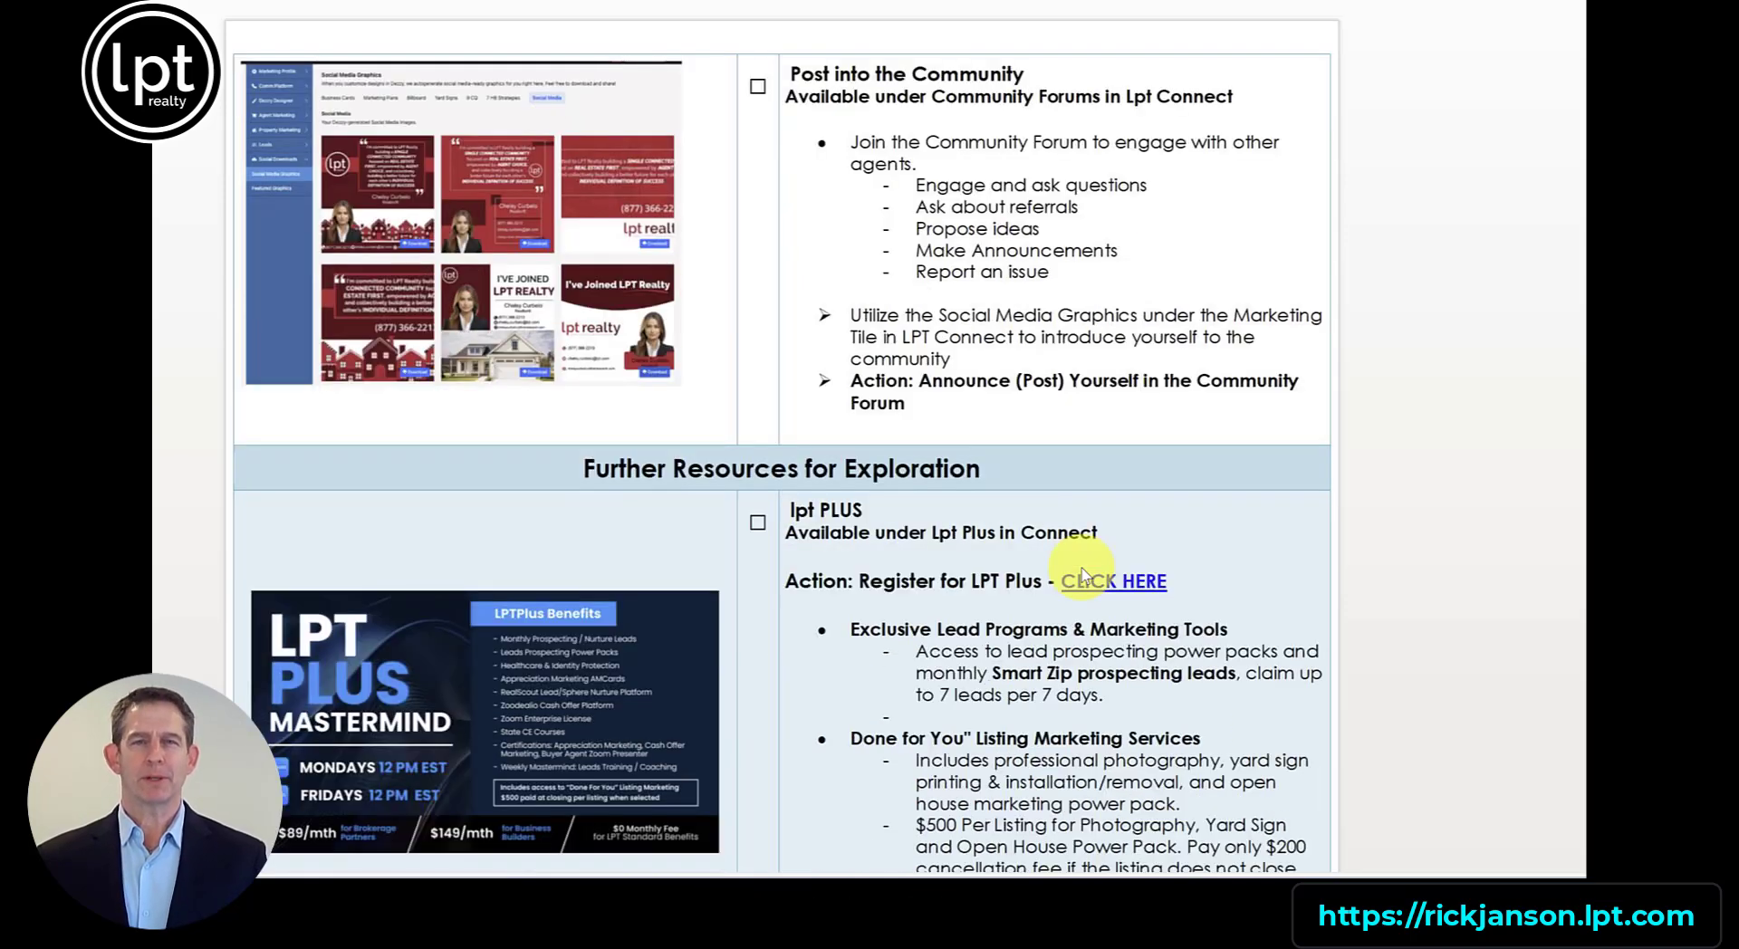
scroll(1083, 574, down, 3)
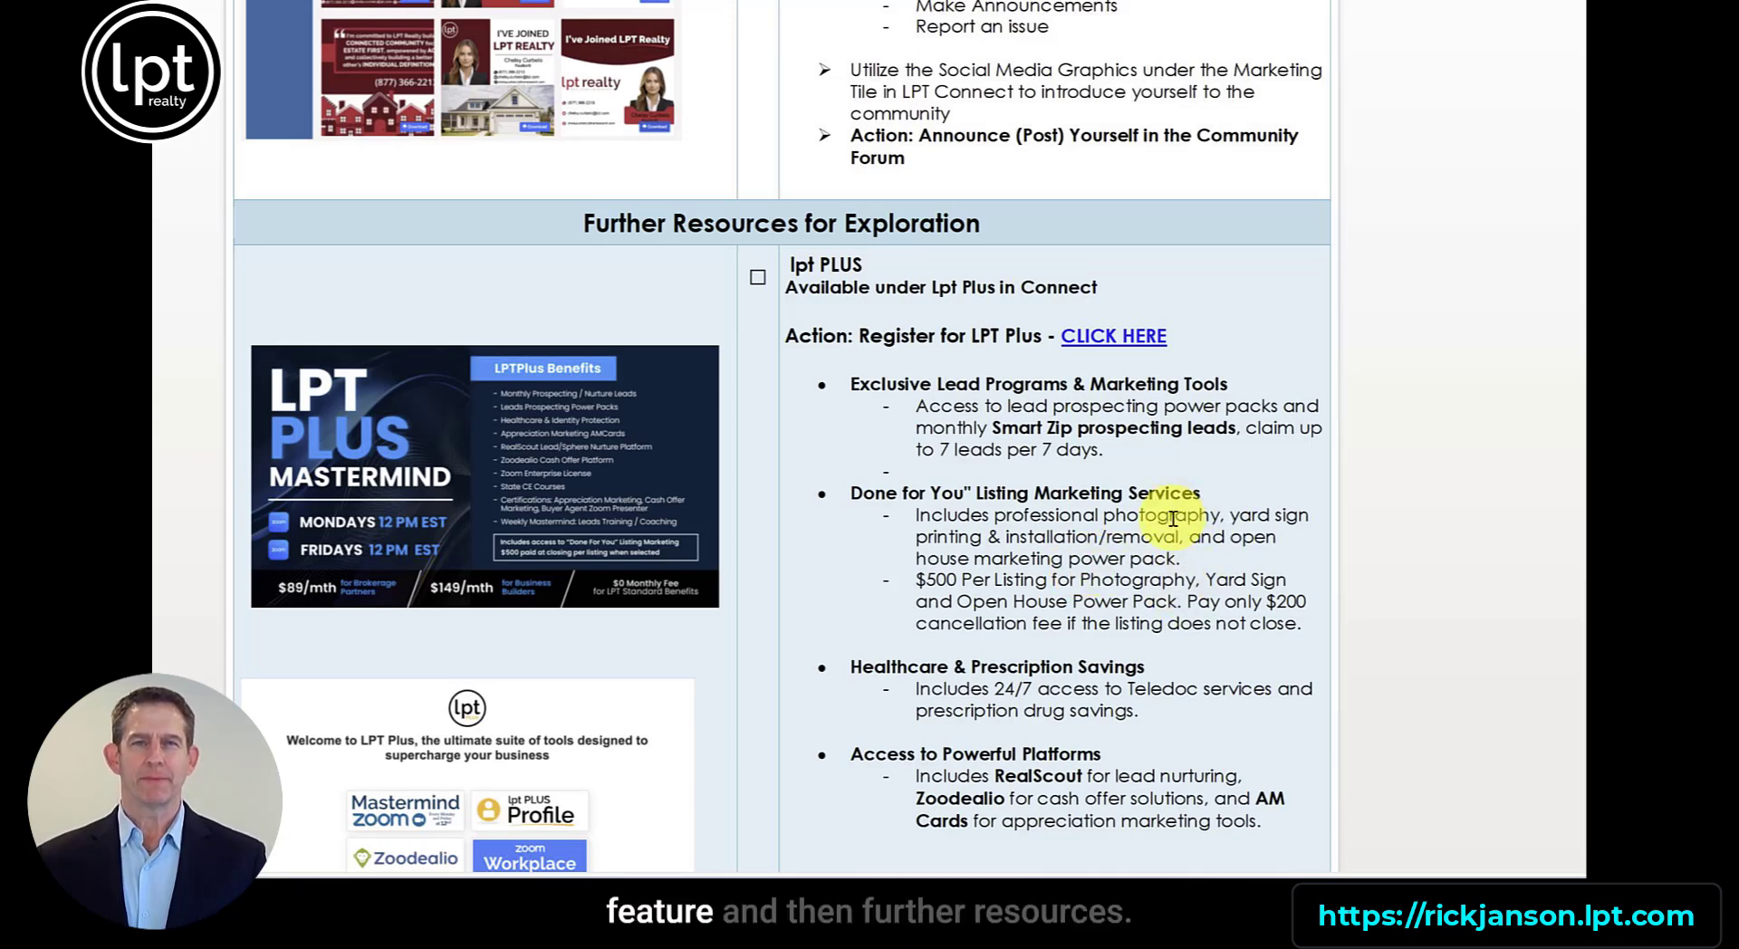
scroll(1173, 518, down, 3)
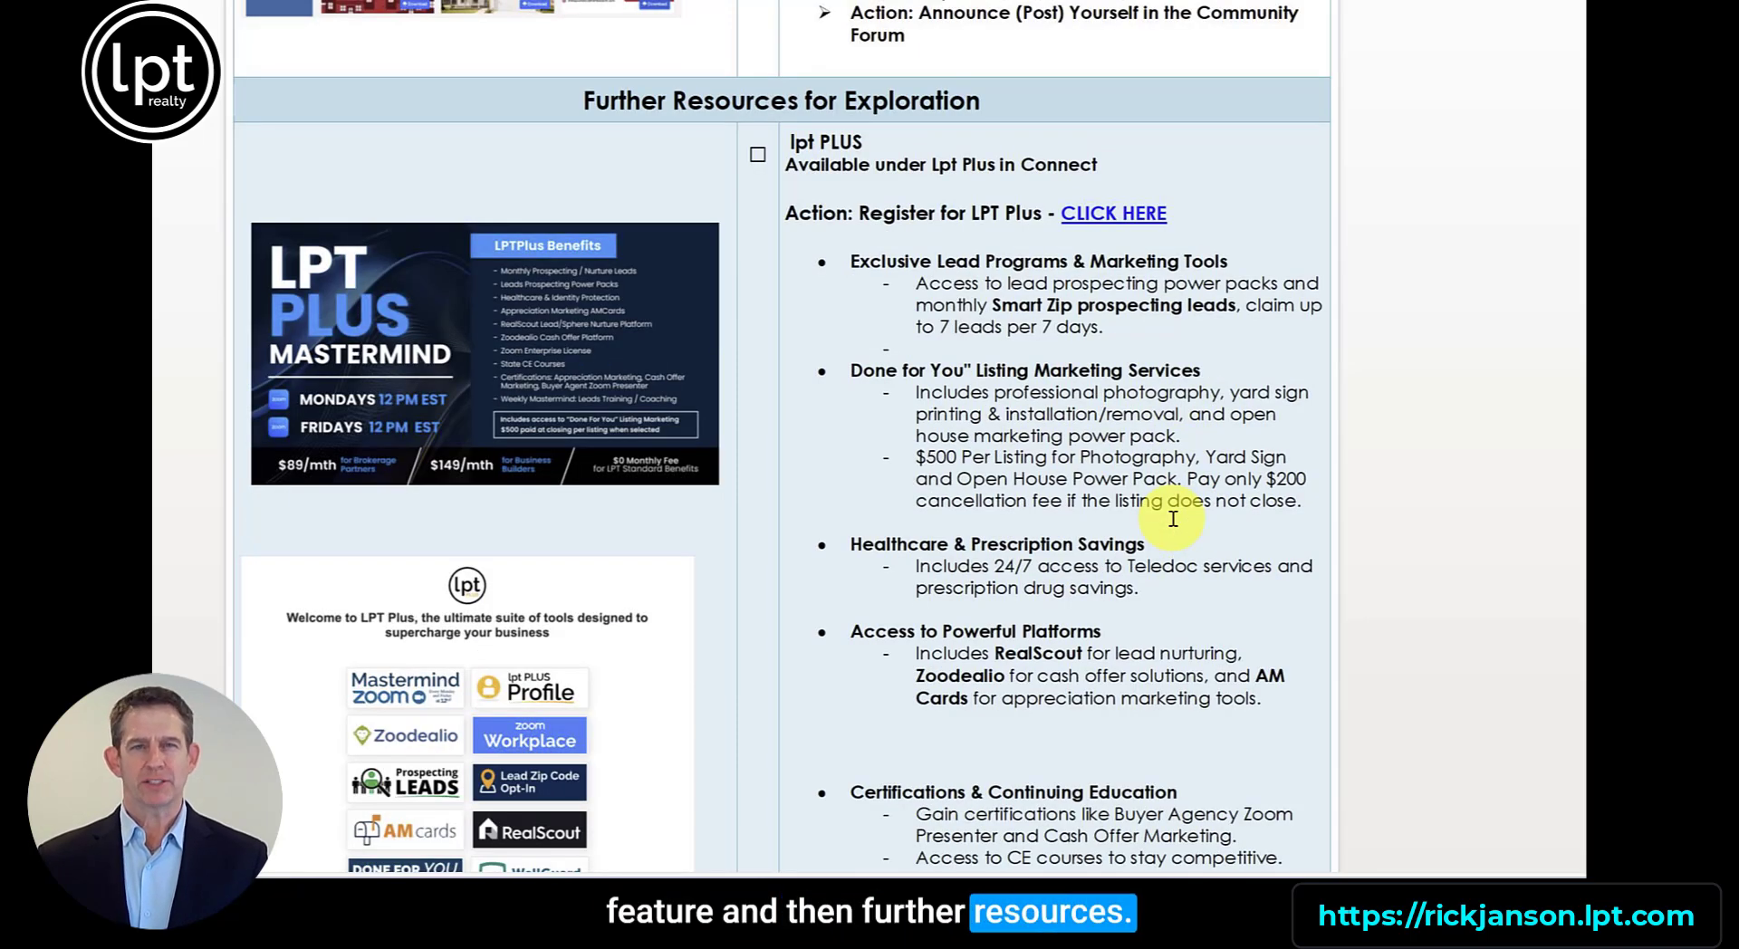
click(1114, 212)
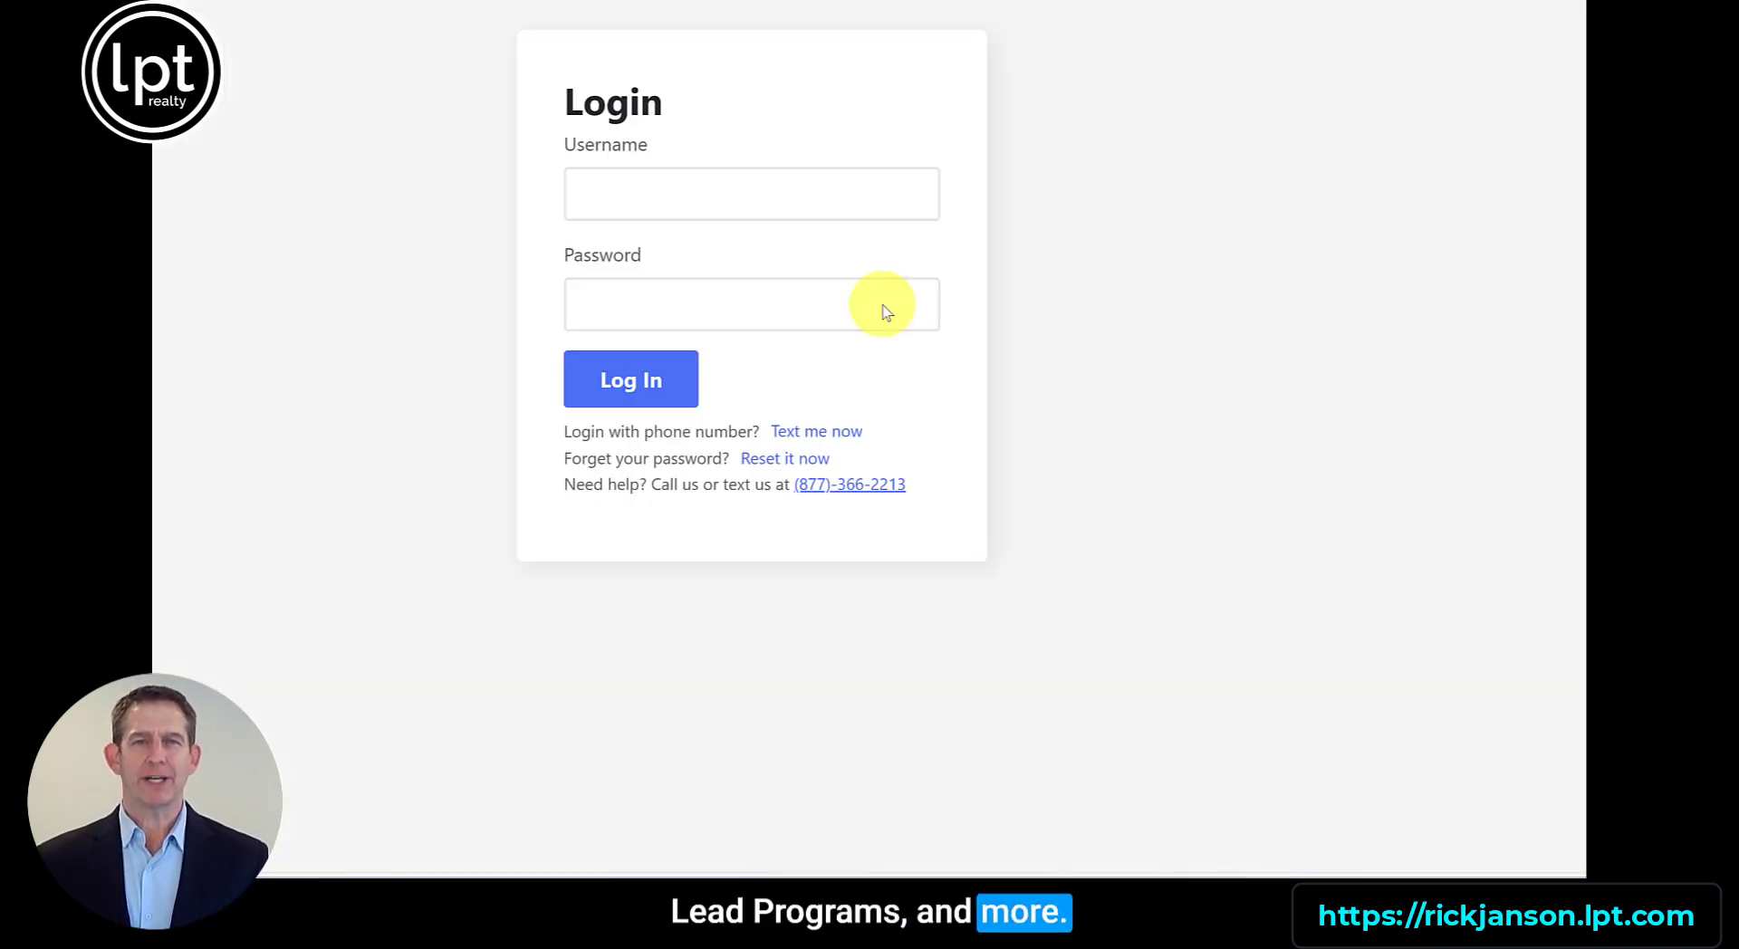
Switch to phone-number login, enter the phone number, and request a texted token
click(807, 431)
click(759, 201)
text(3035)
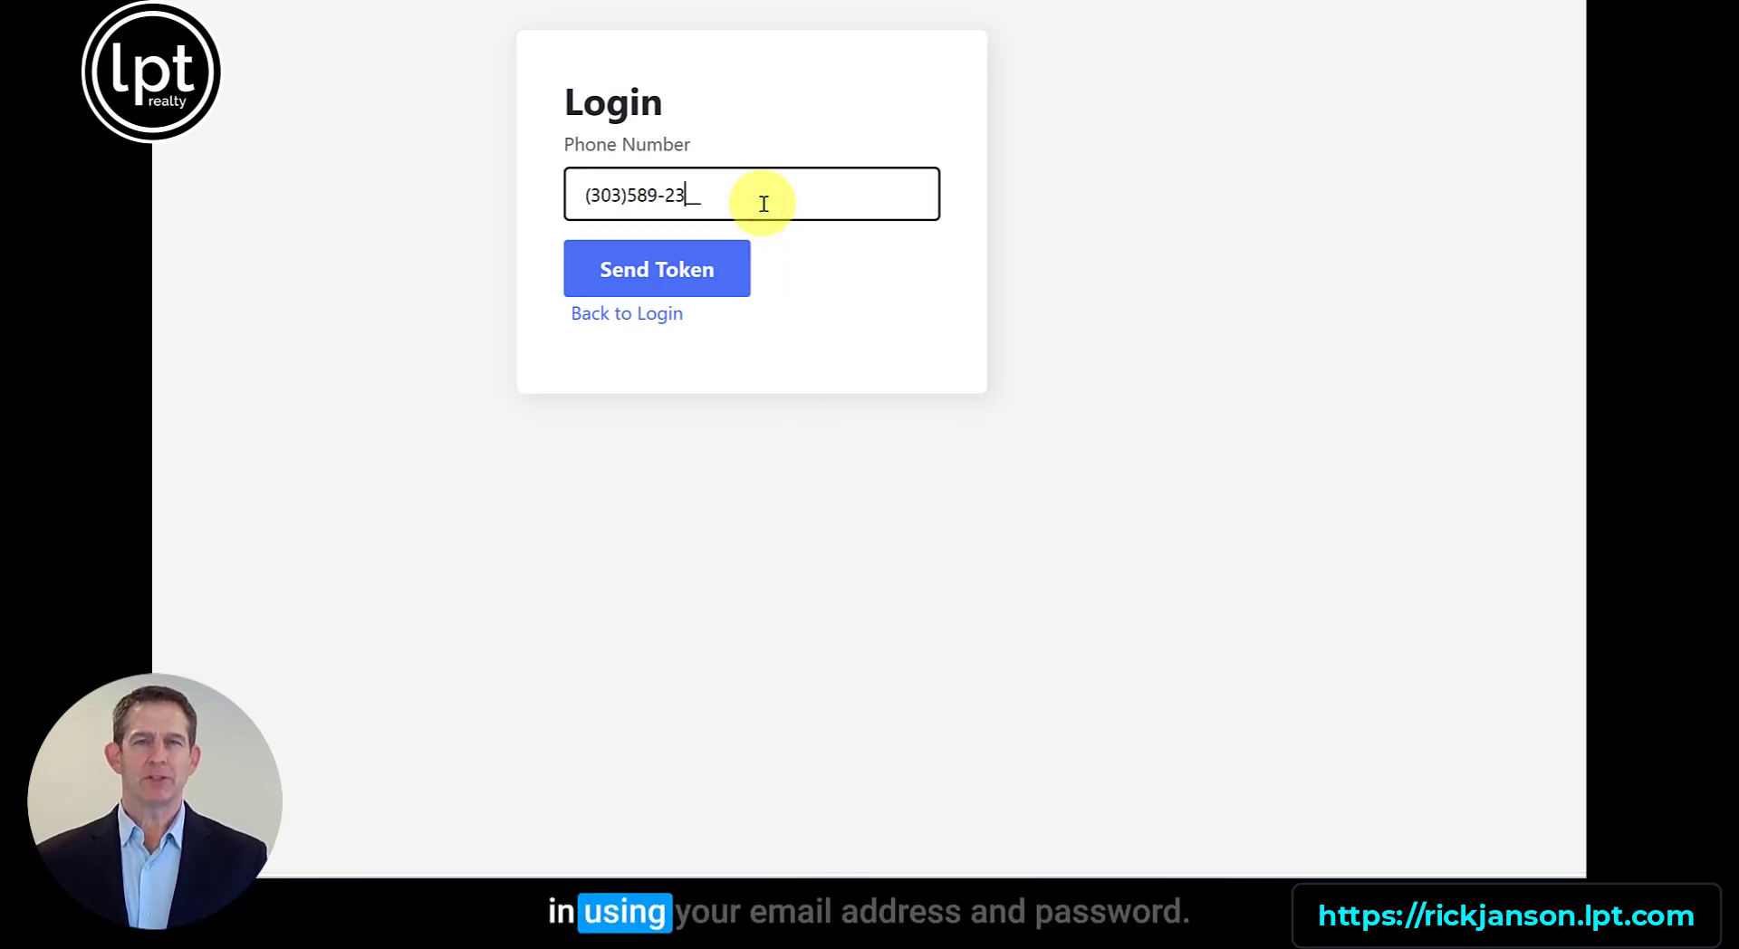
click(667, 272)
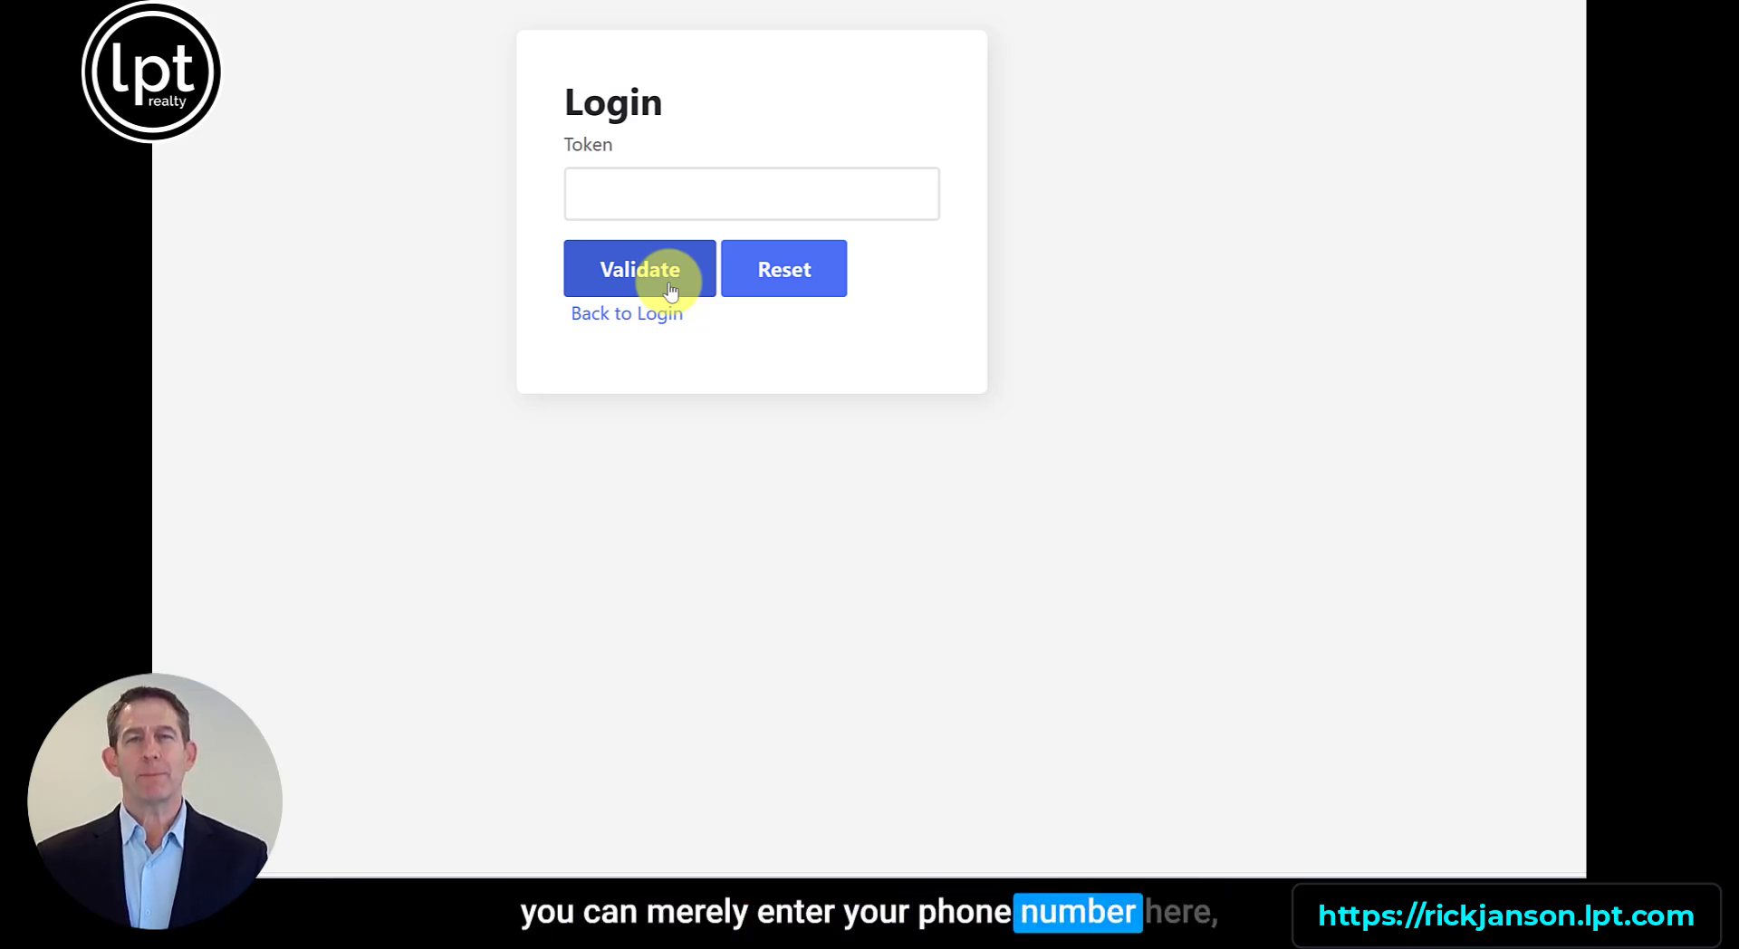
Enter the six-digit texted code in the Token field and validate it
click(662, 194)
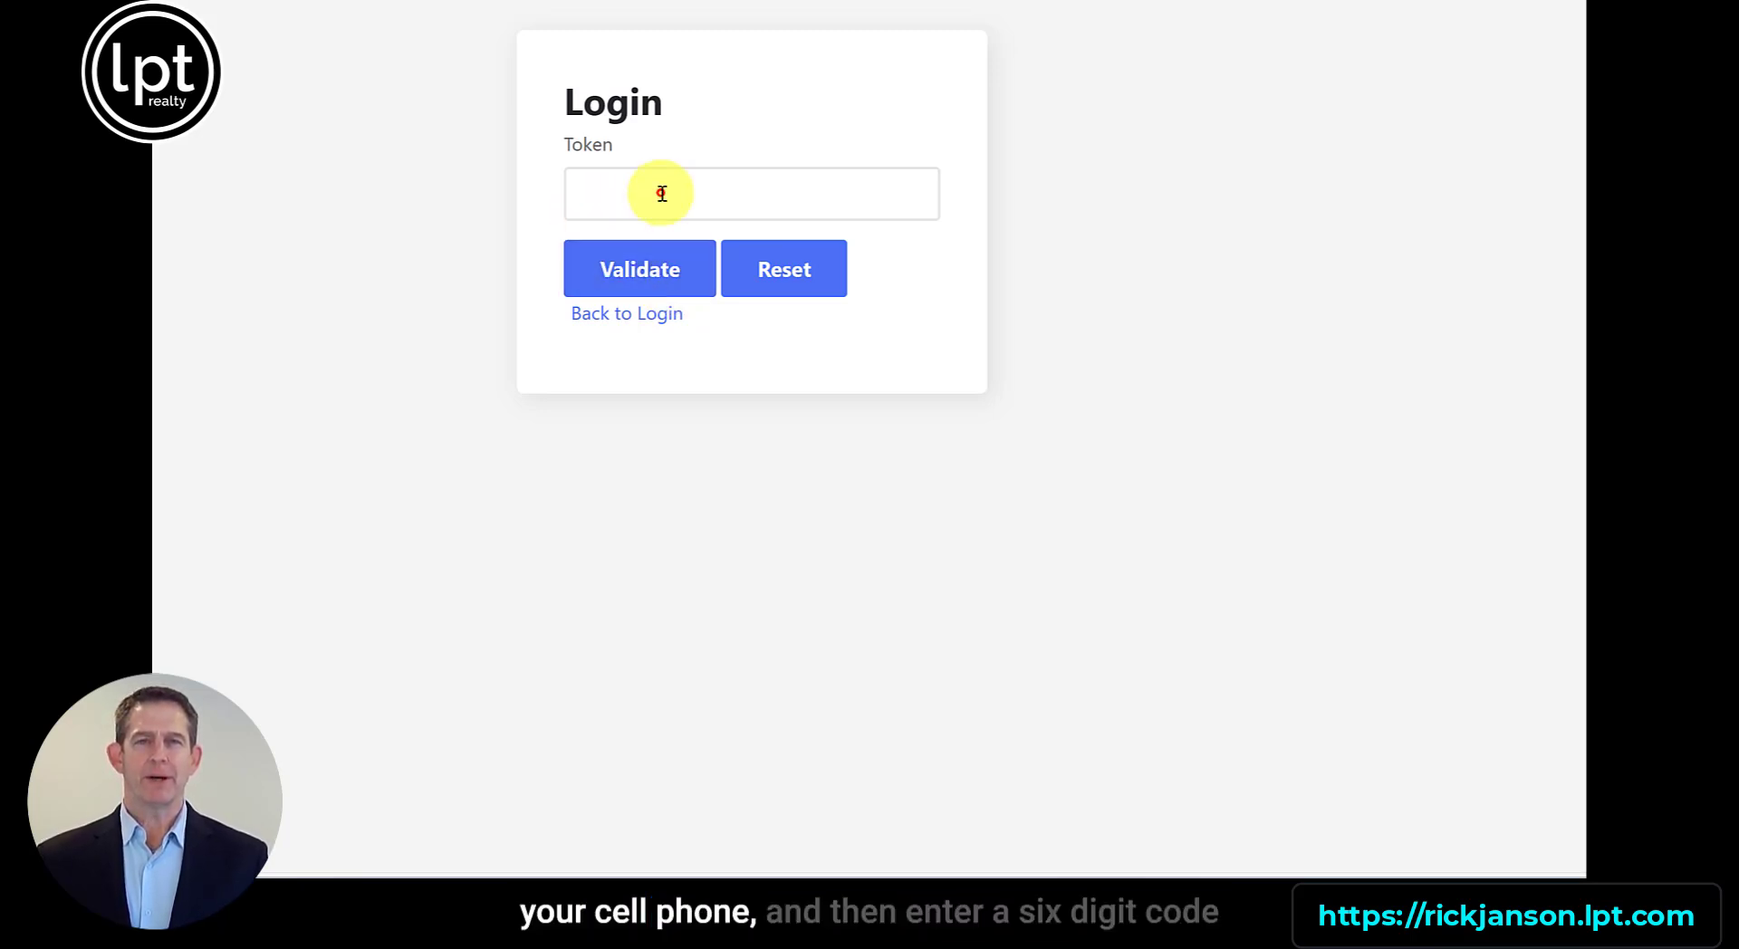
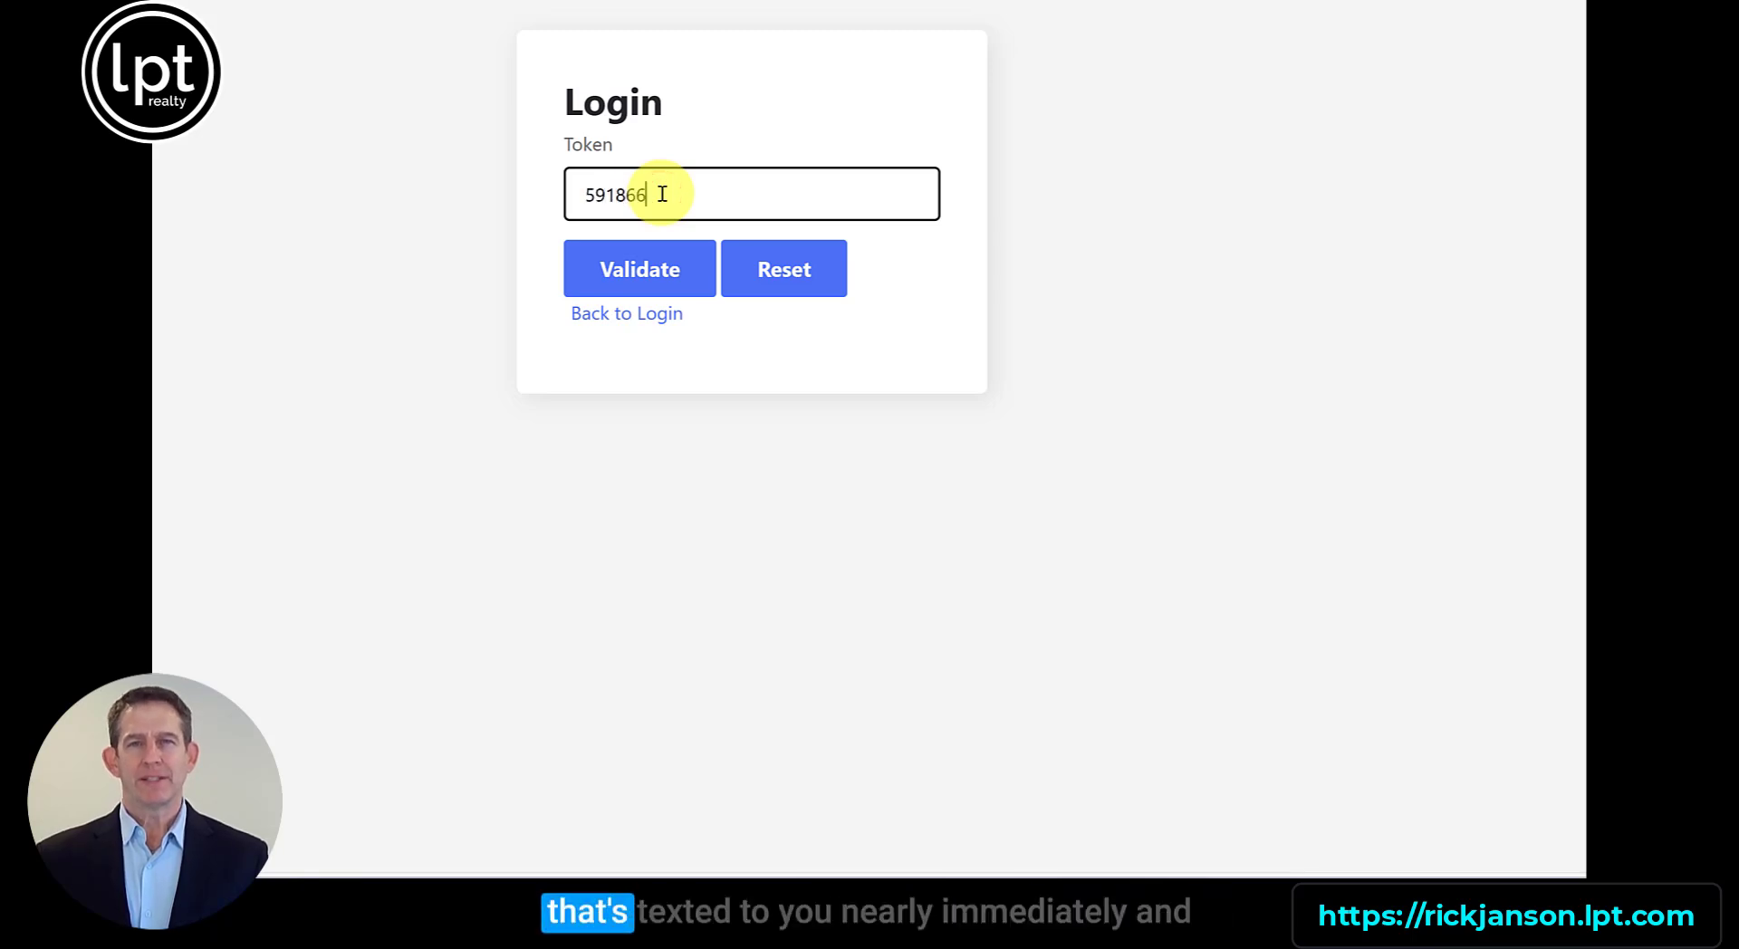
click(690, 269)
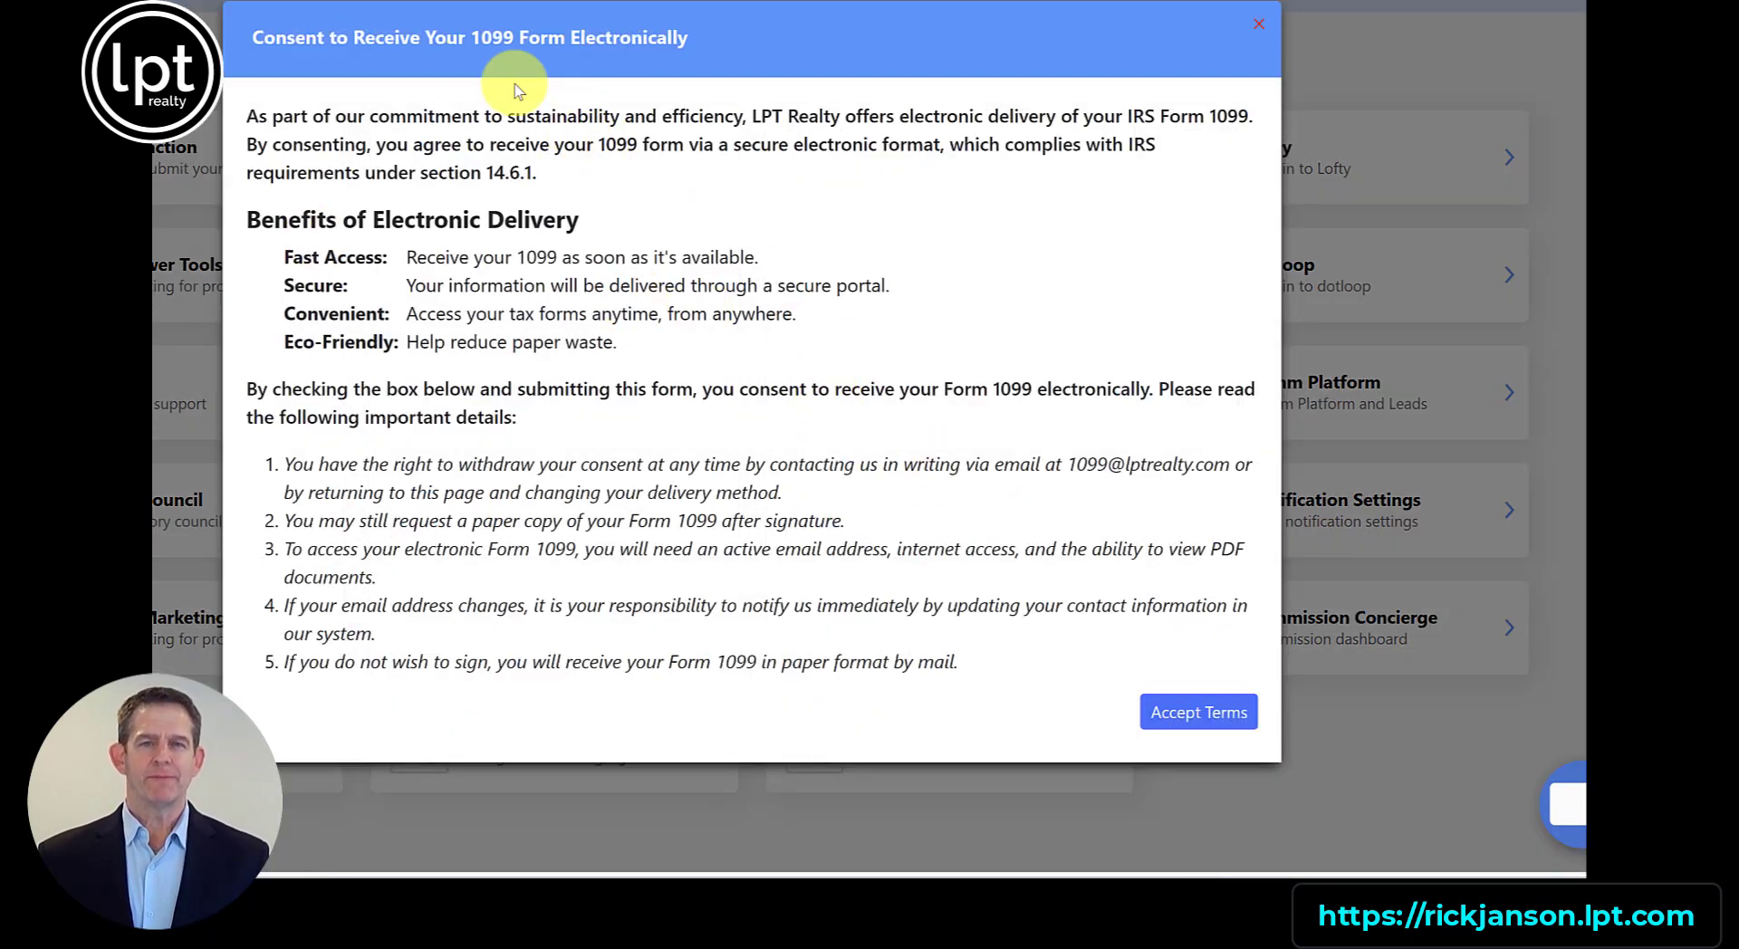
Accept the 1099 electronic-delivery terms, then open the email's 'our templates here' signature link
click(1183, 711)
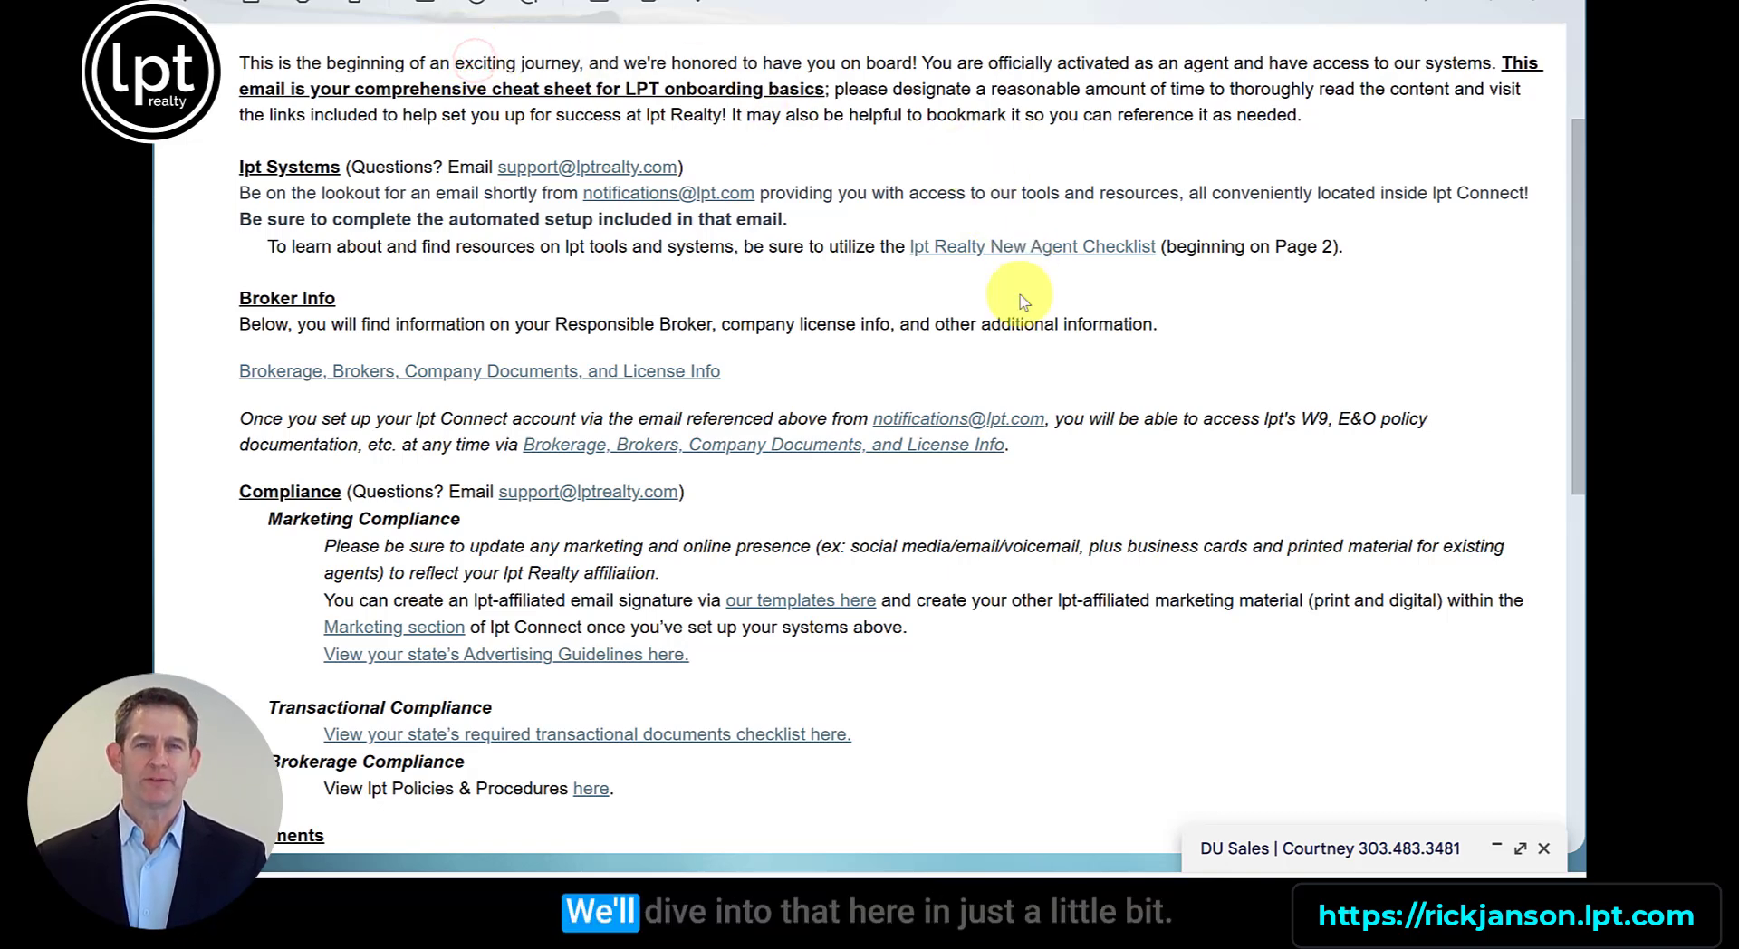
scroll(1016, 367, down, 2)
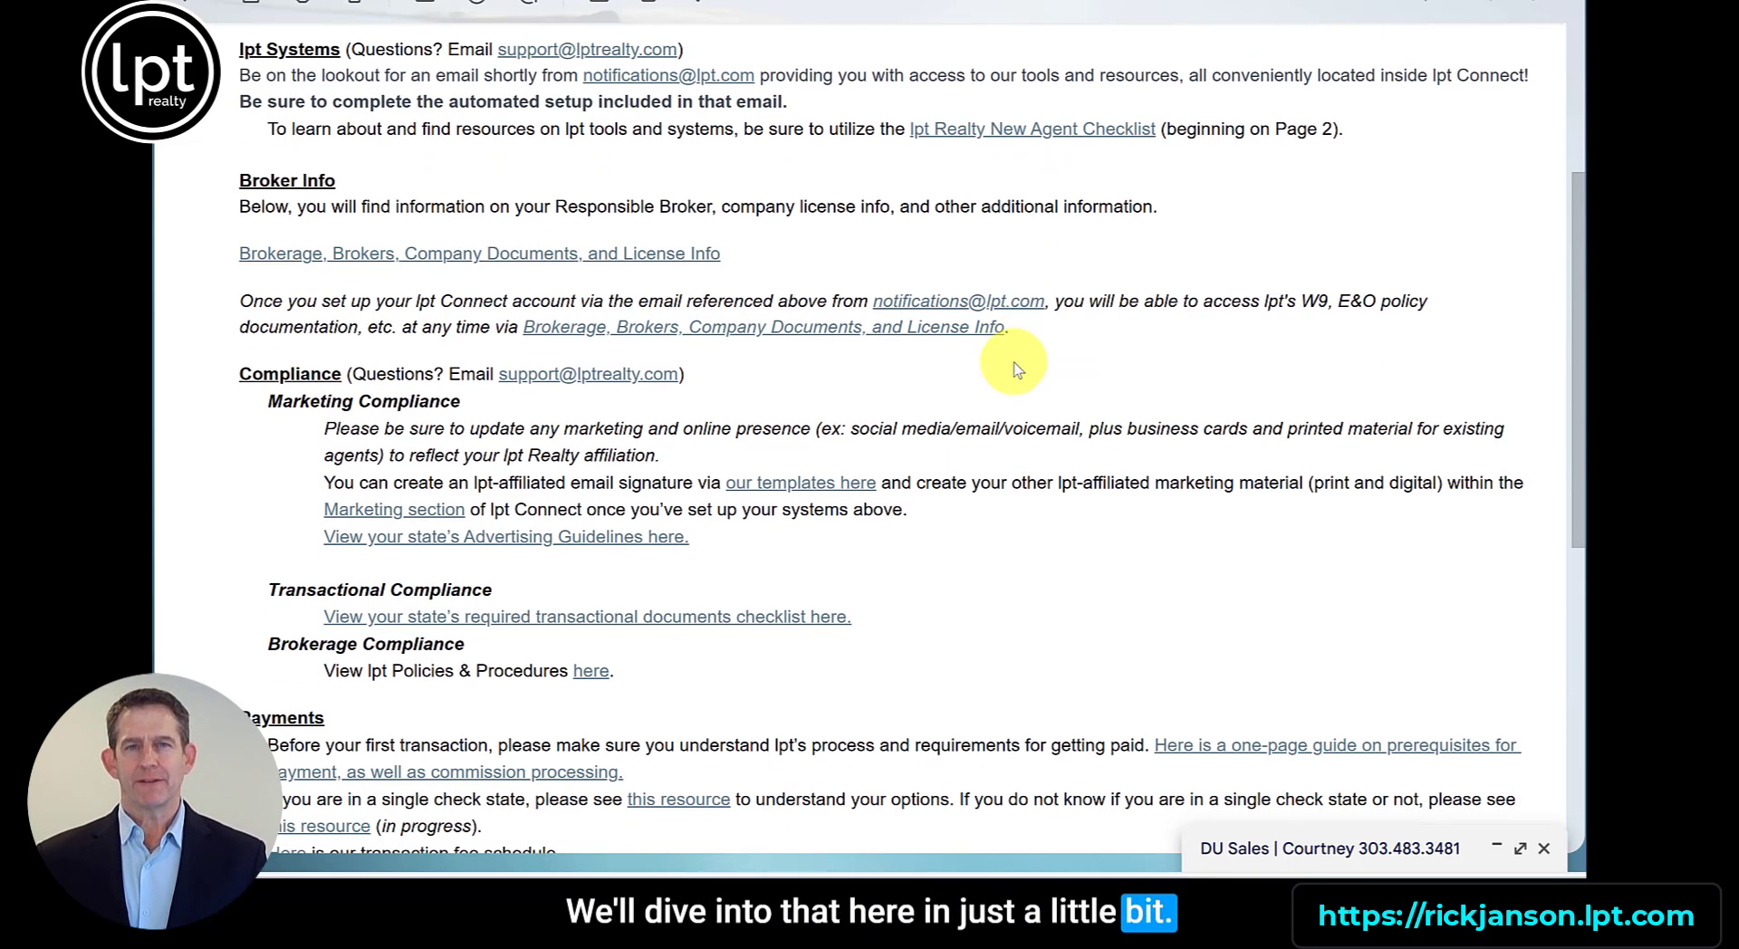
scroll(1016, 370, down, 1)
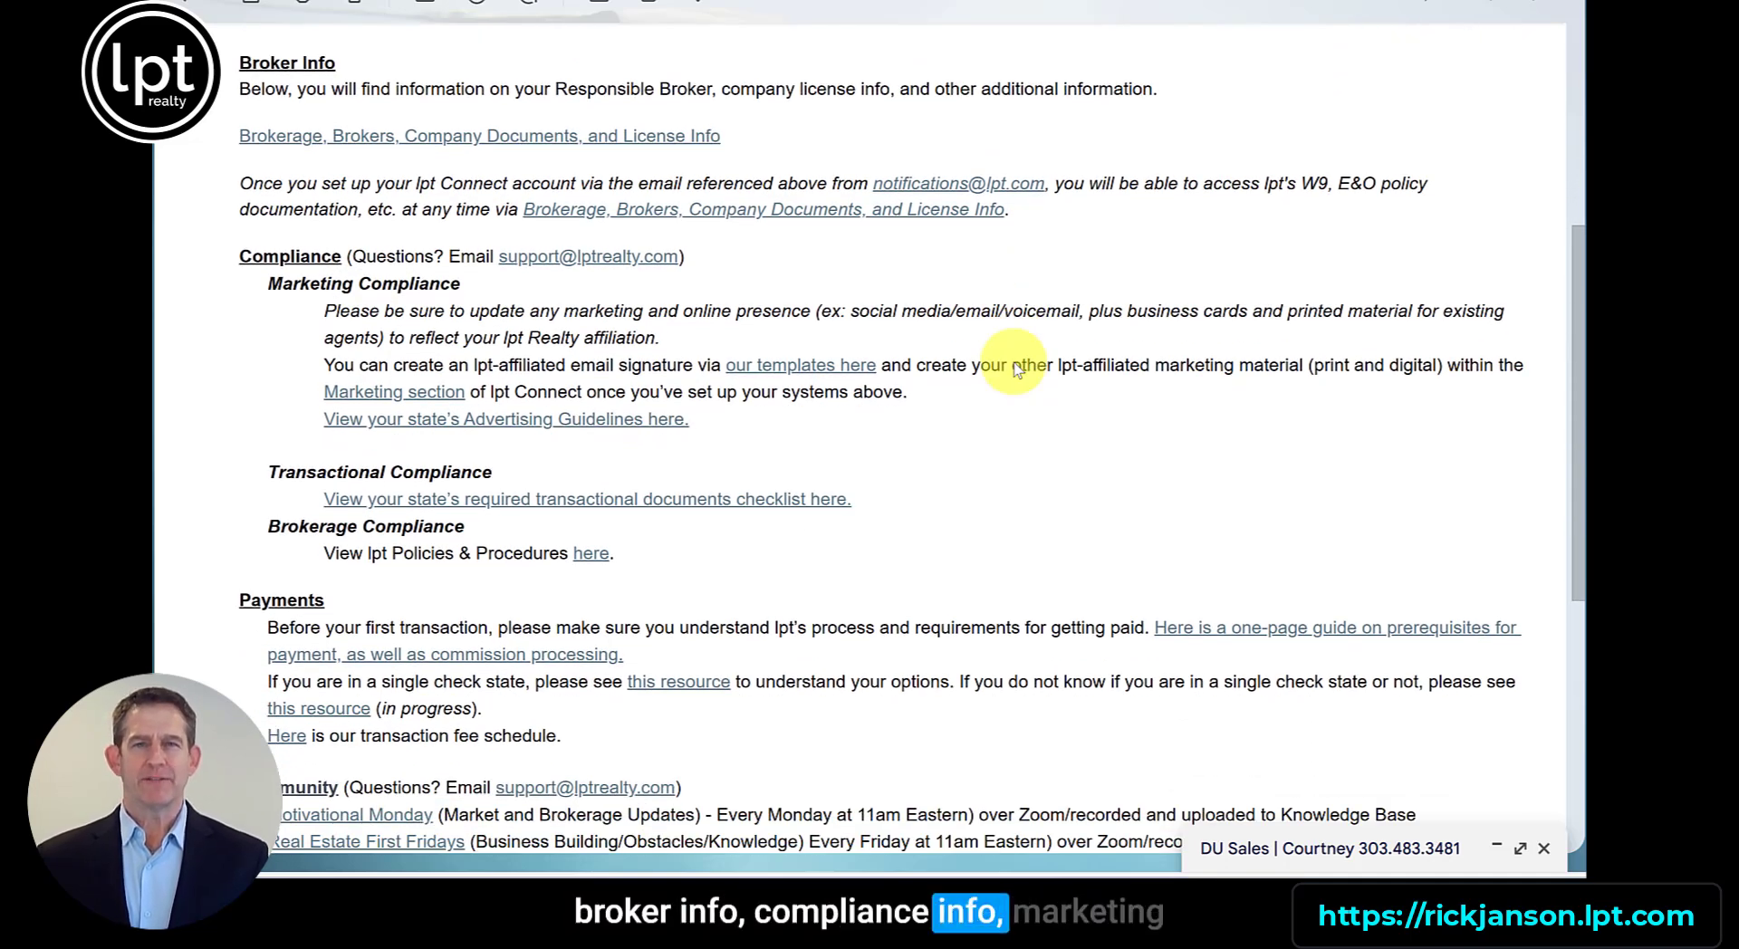
scroll(1016, 370, down, 2)
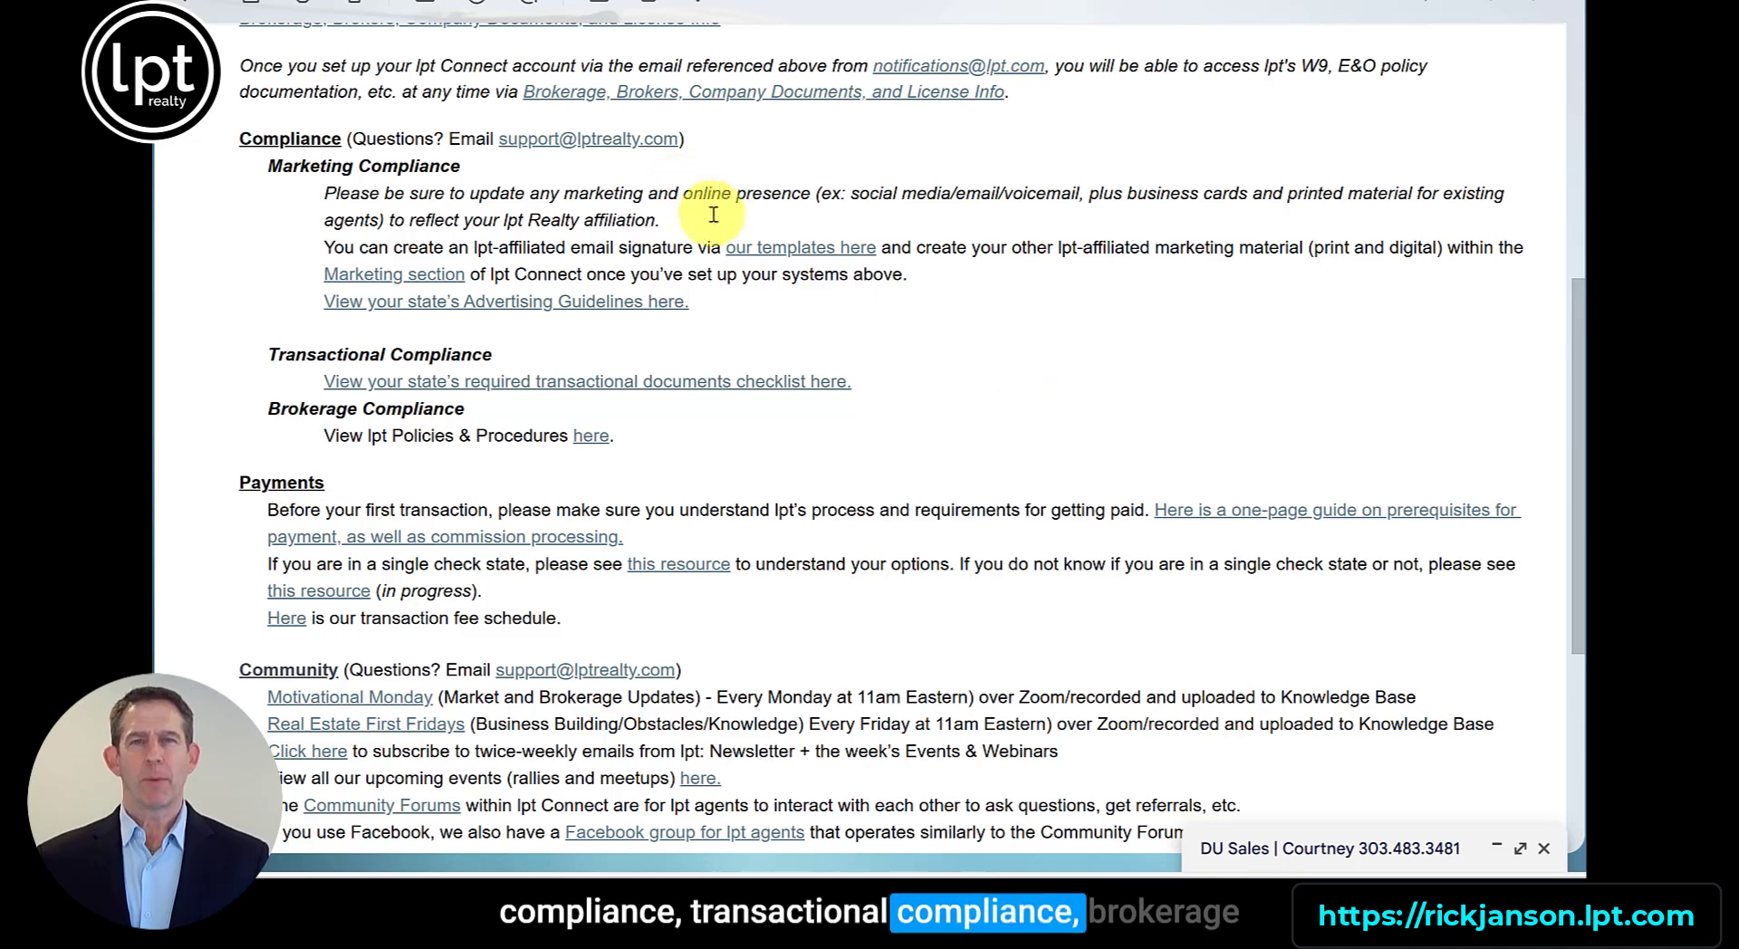
click(768, 255)
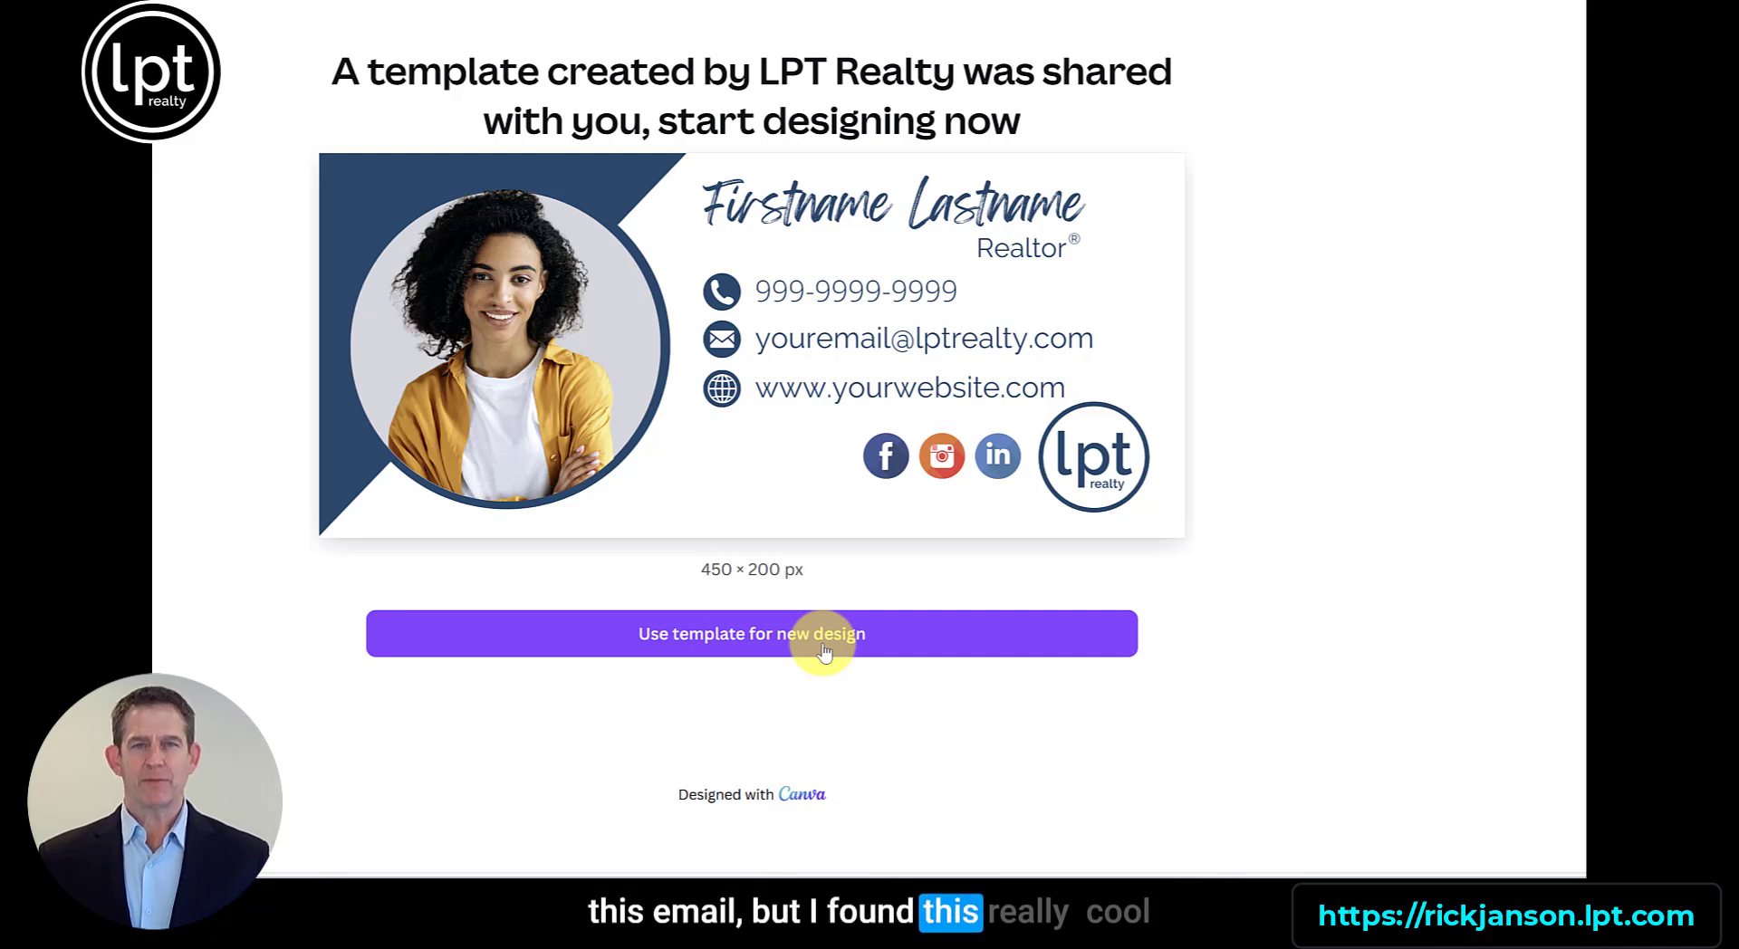
Start a new design from the signature template, zoom out to about 202%, and browse pages 1–8
click(823, 652)
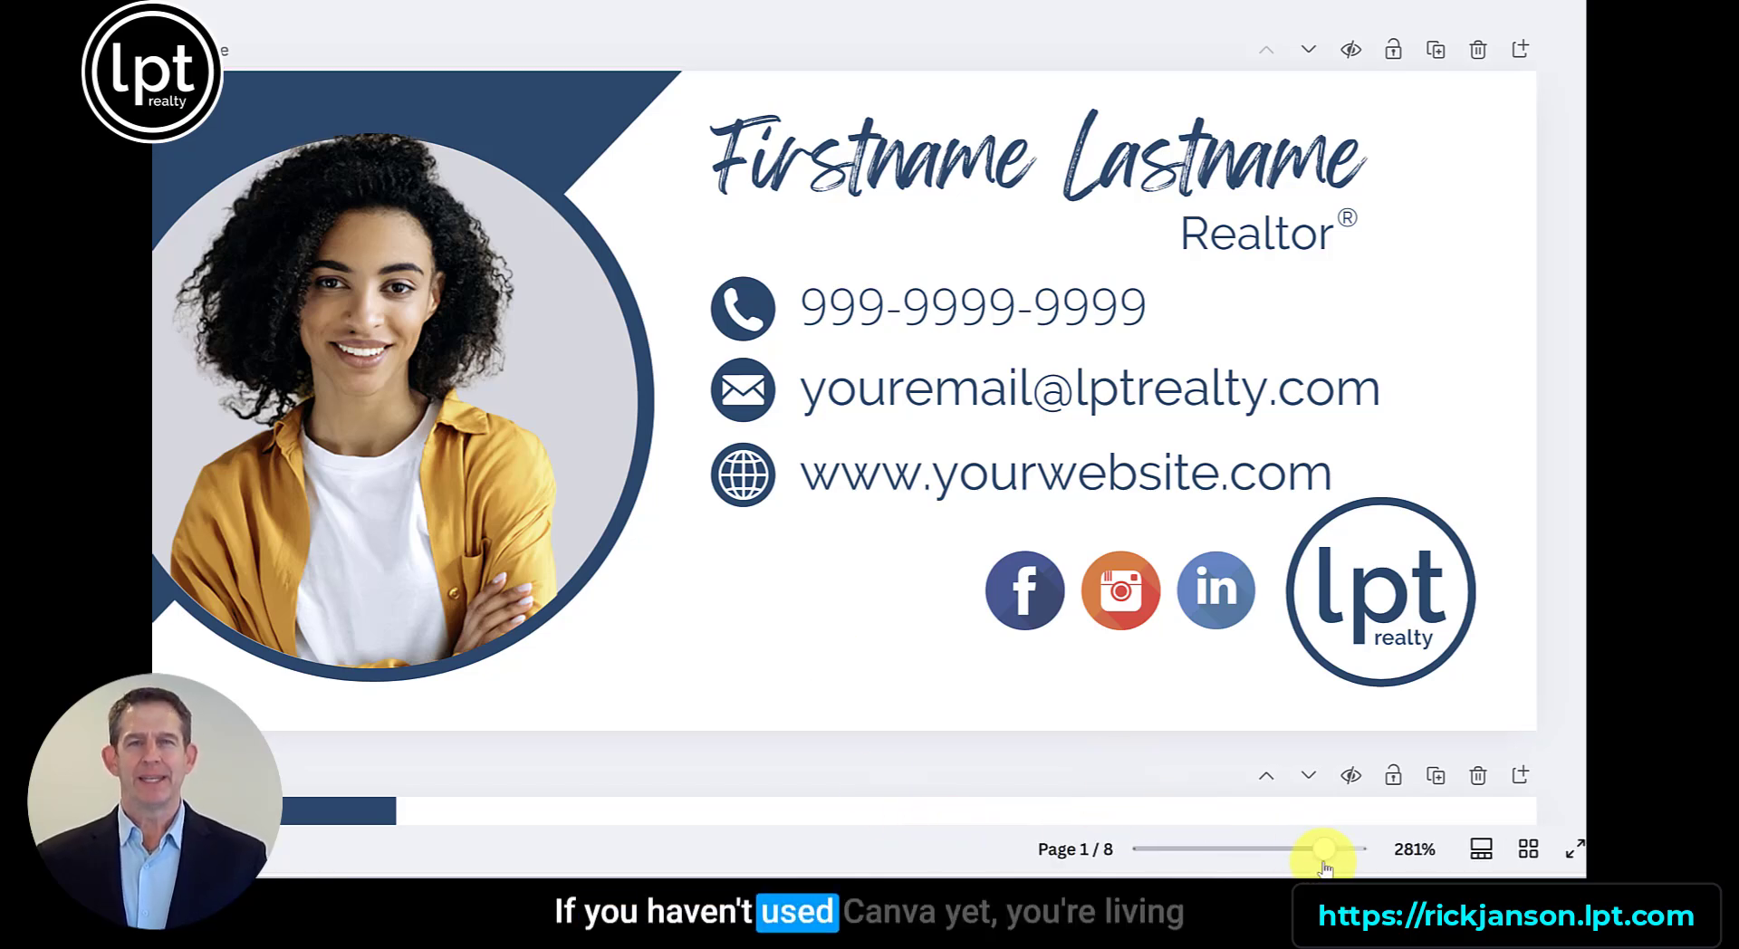
drag(1313, 855, 1307, 855)
scroll(1448, 572, down, 6)
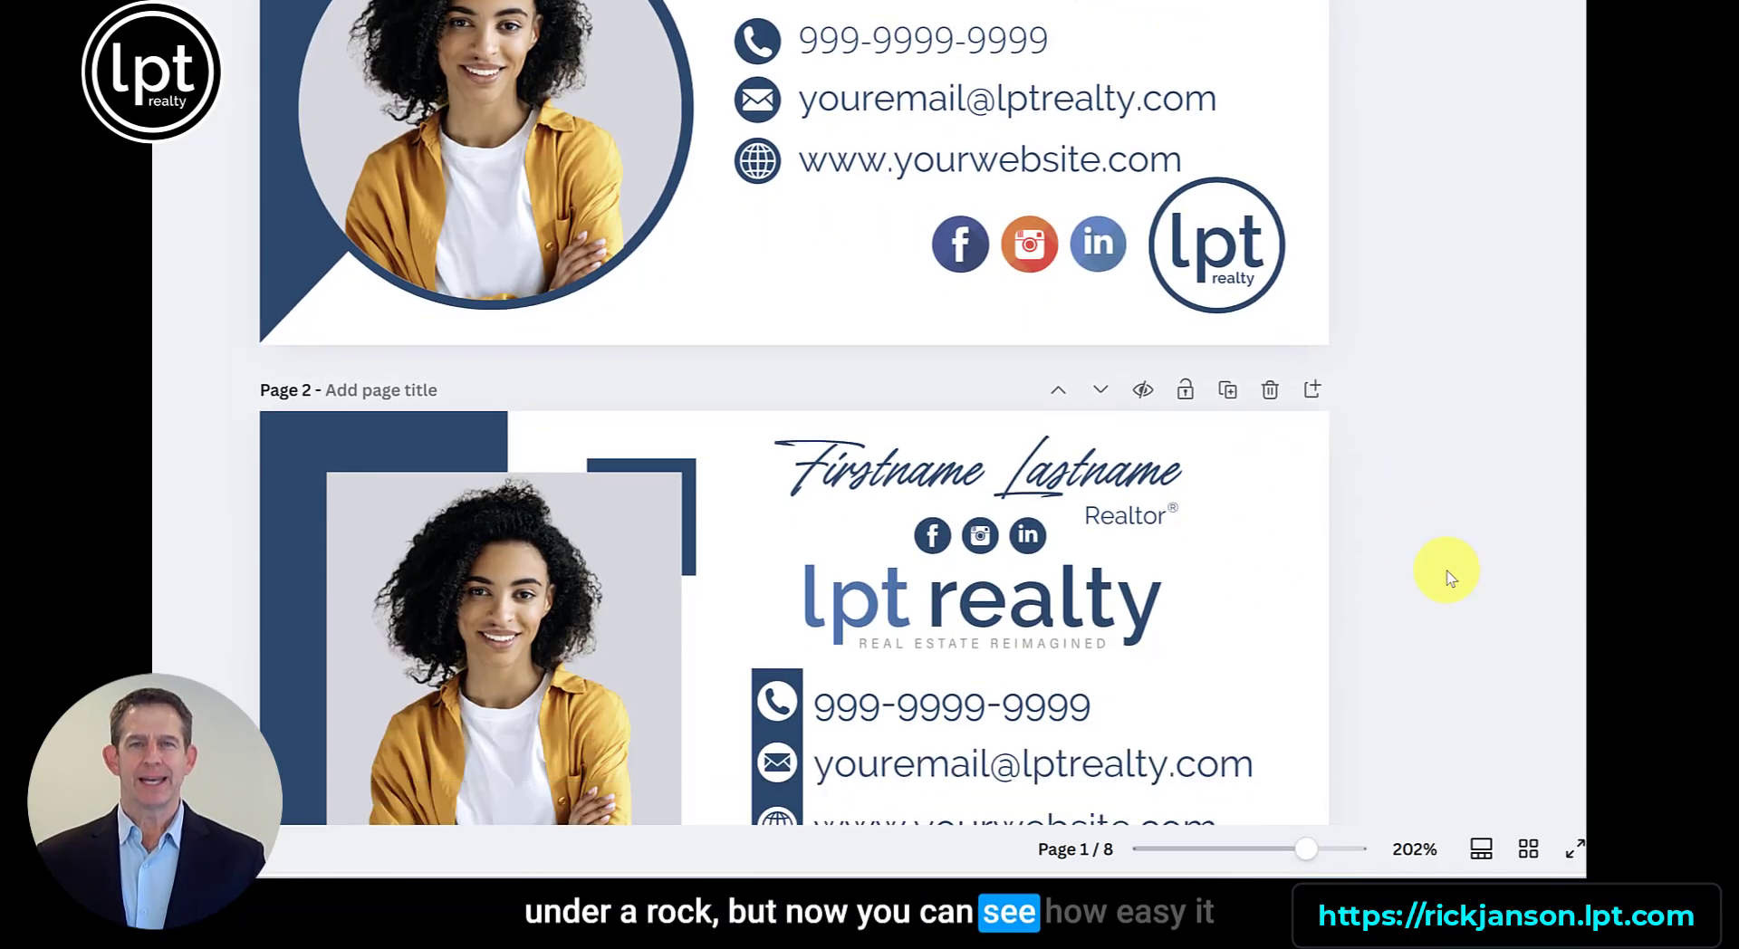
scroll(1448, 572, down, 8)
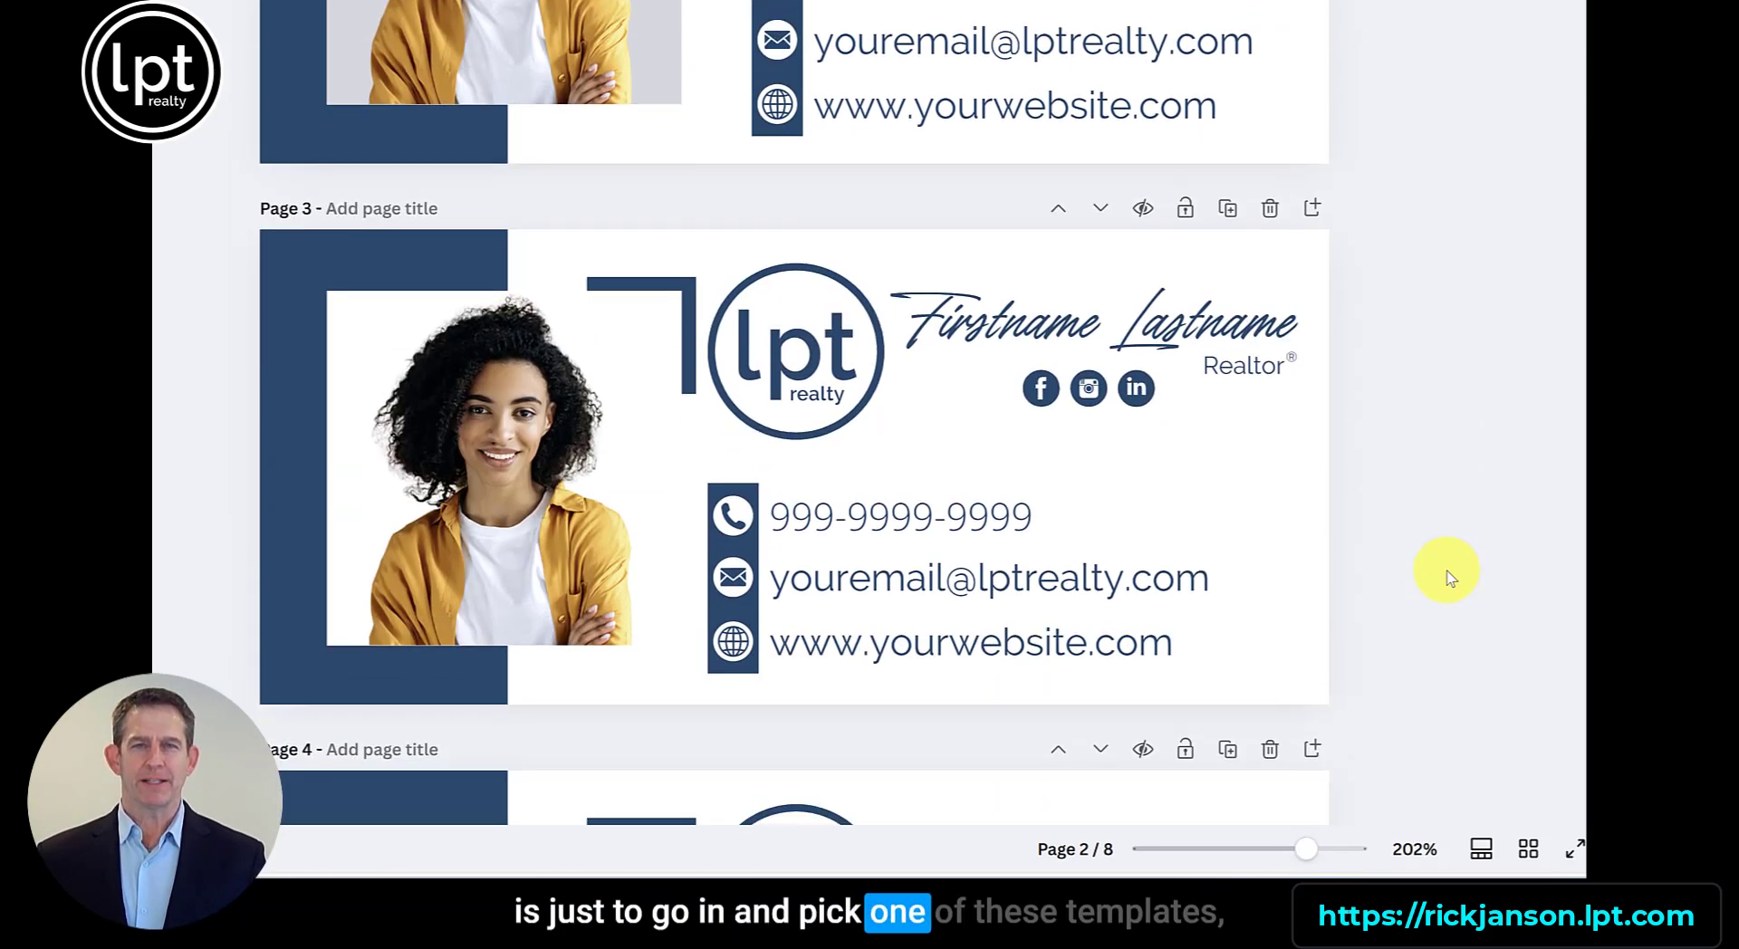
scroll(1447, 573, down, 3)
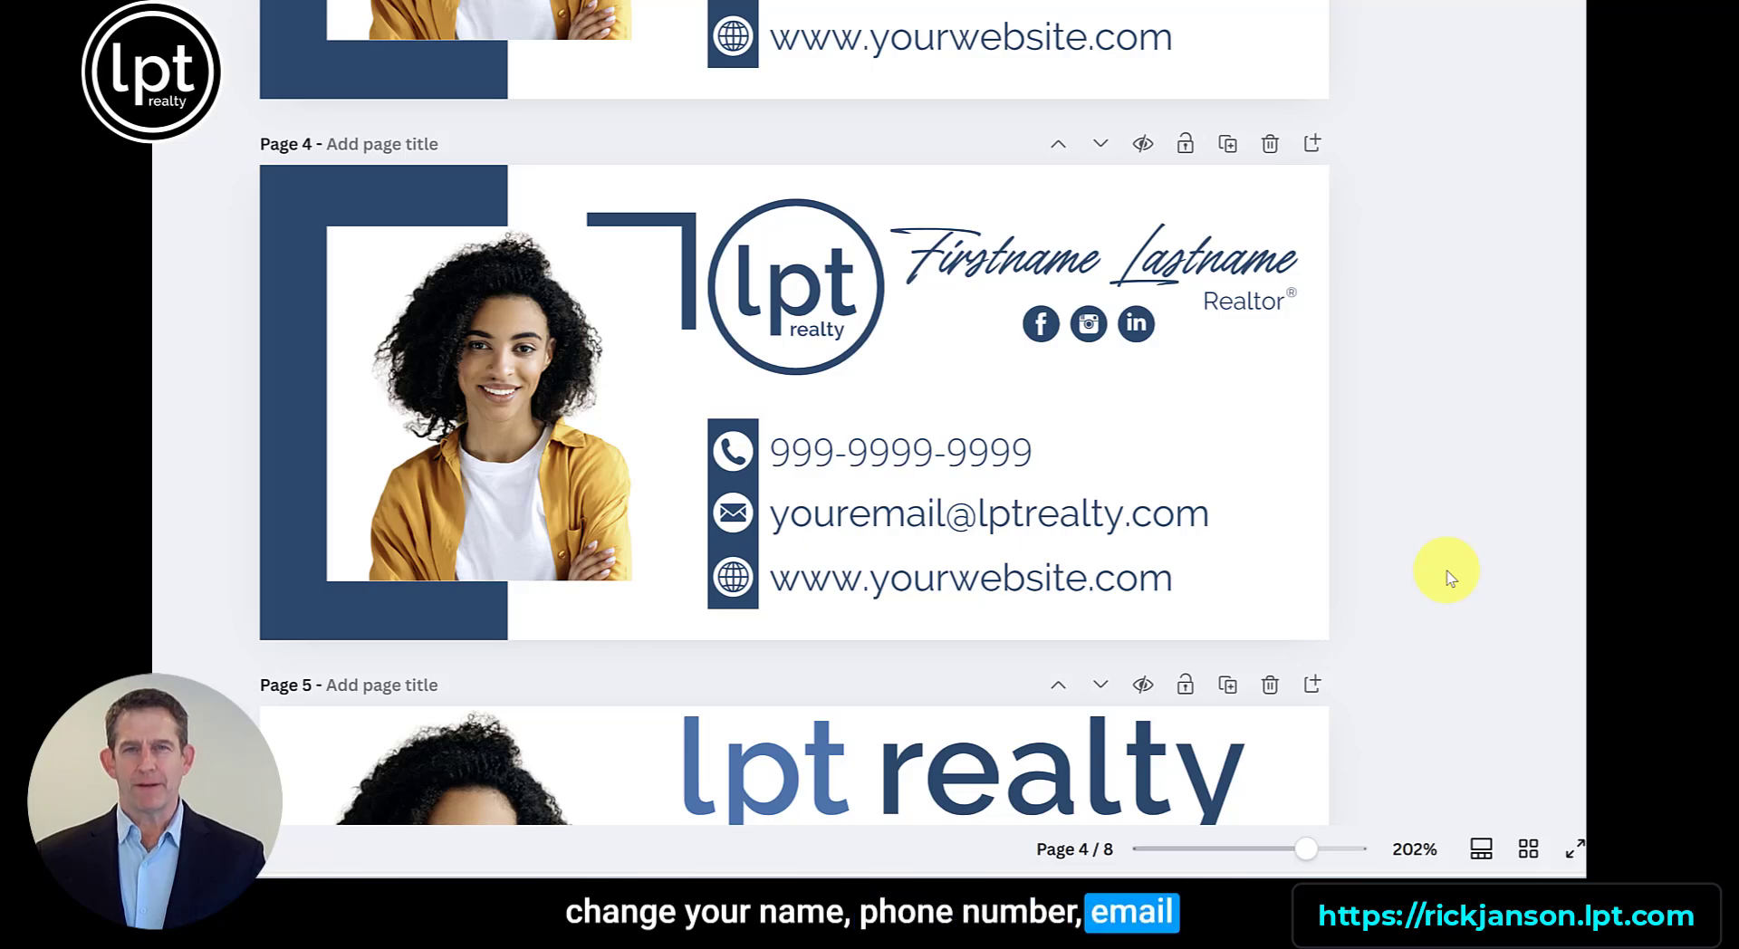
scroll(1447, 573, down, 4)
scroll(1447, 573, down, 8)
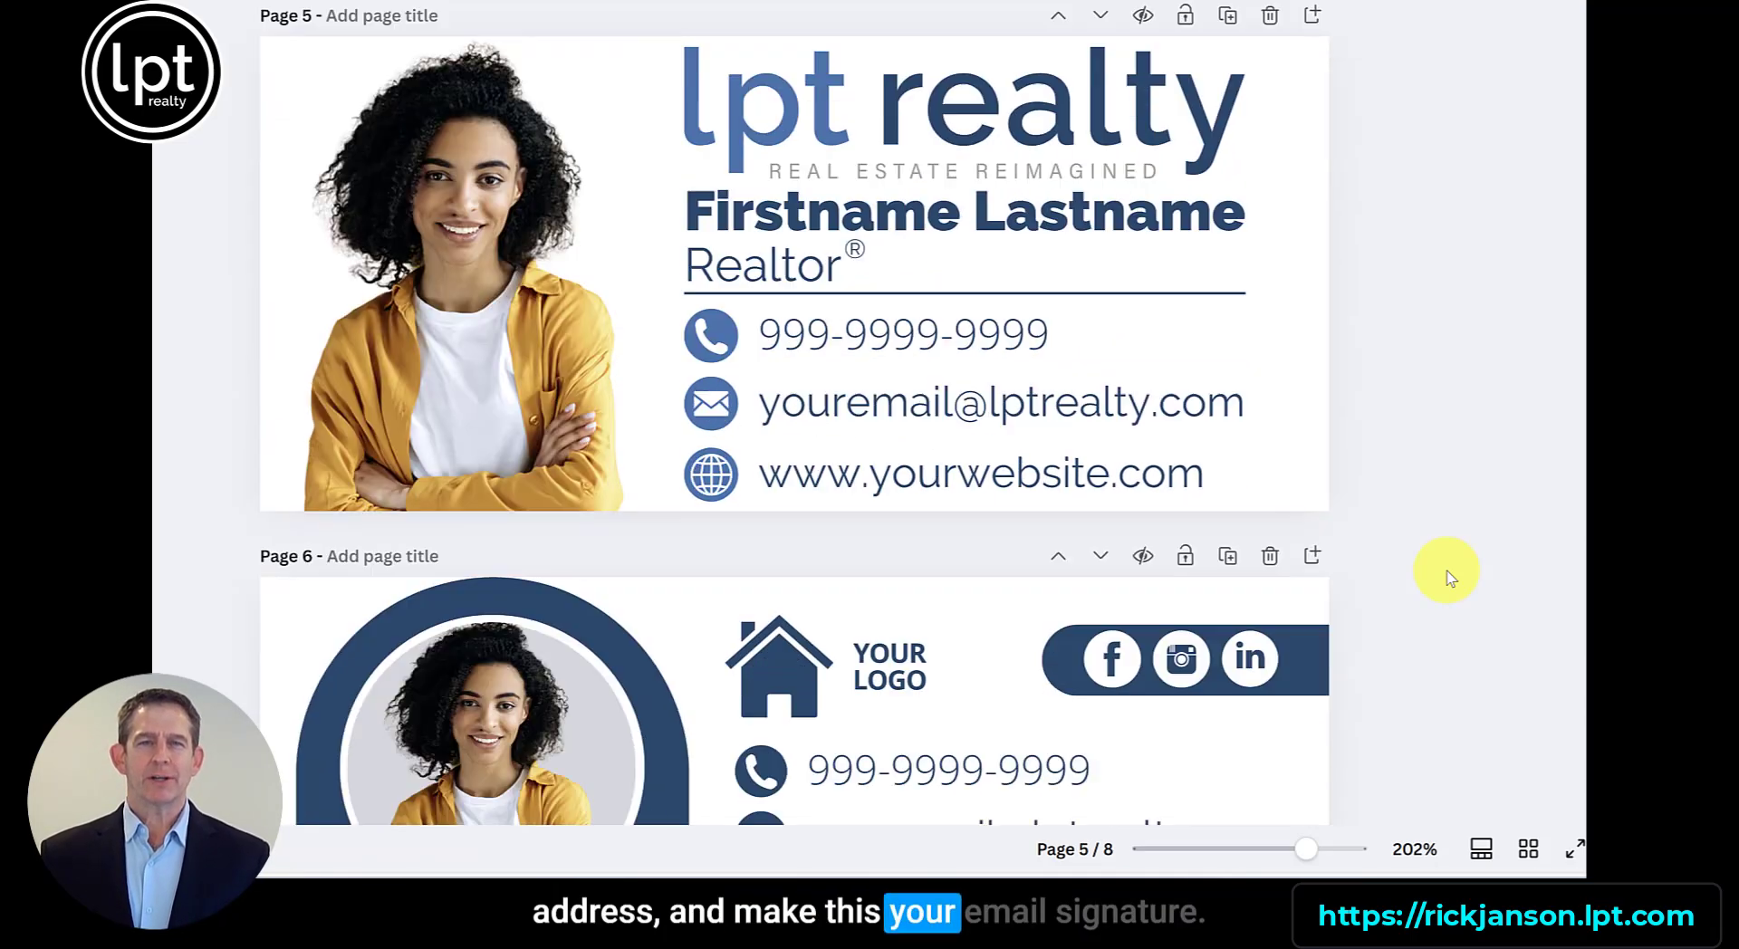
scroll(1448, 572, down, 8)
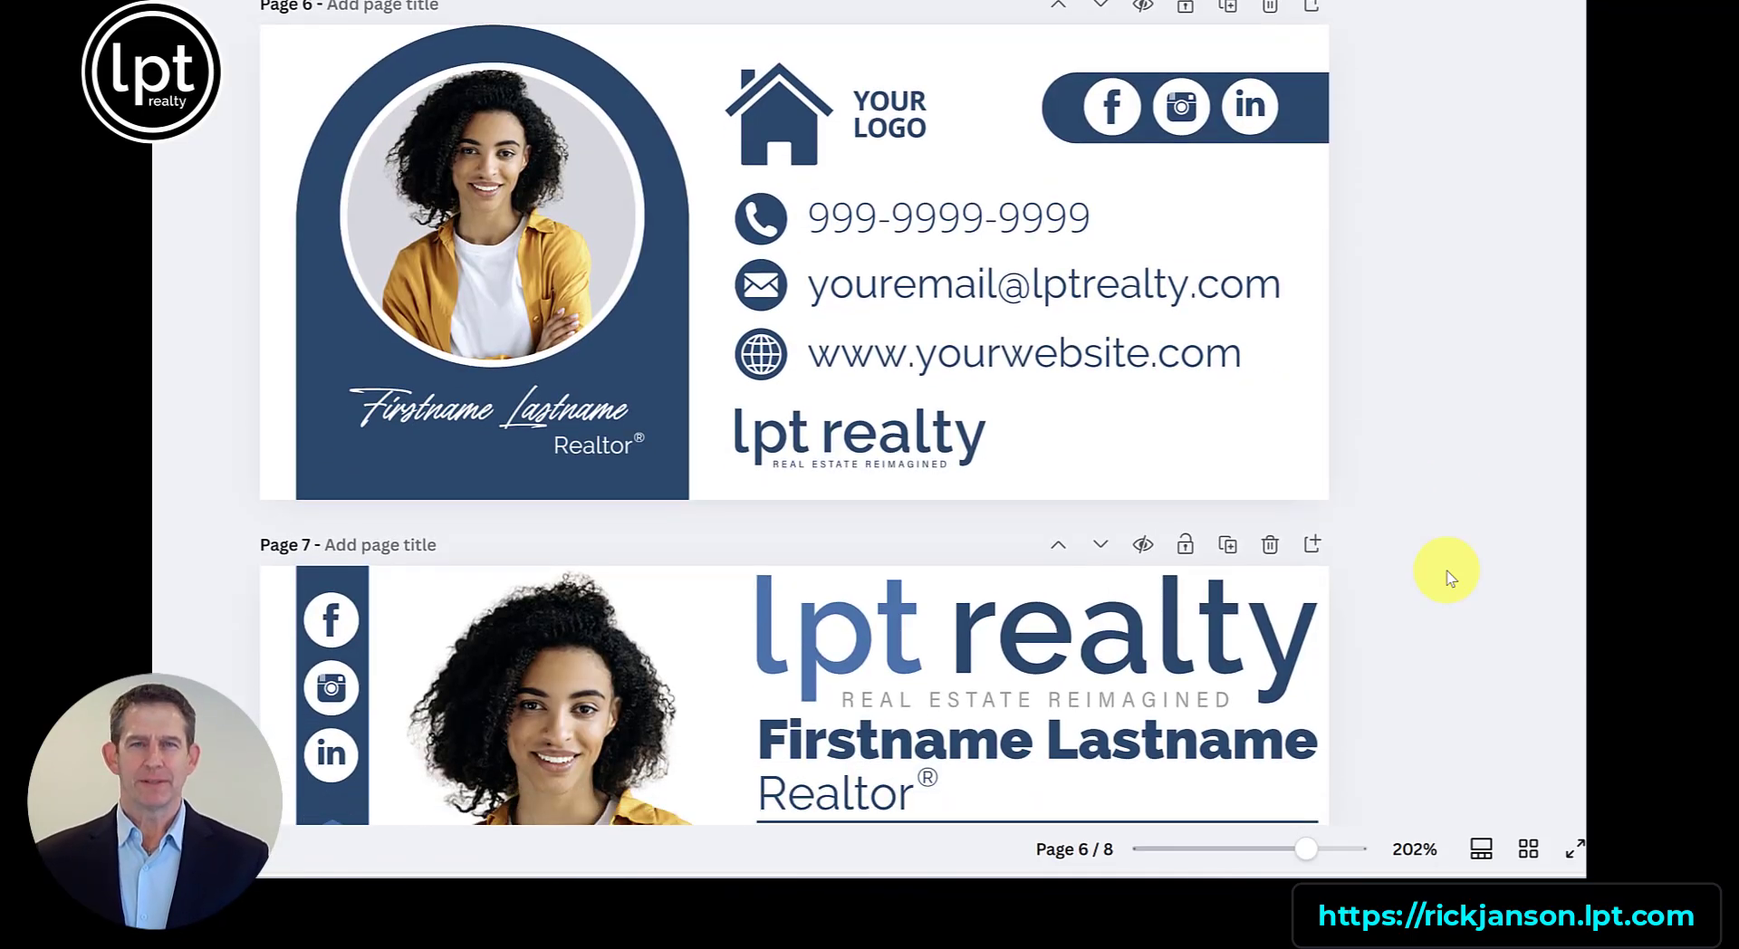
scroll(1448, 573, down, 5)
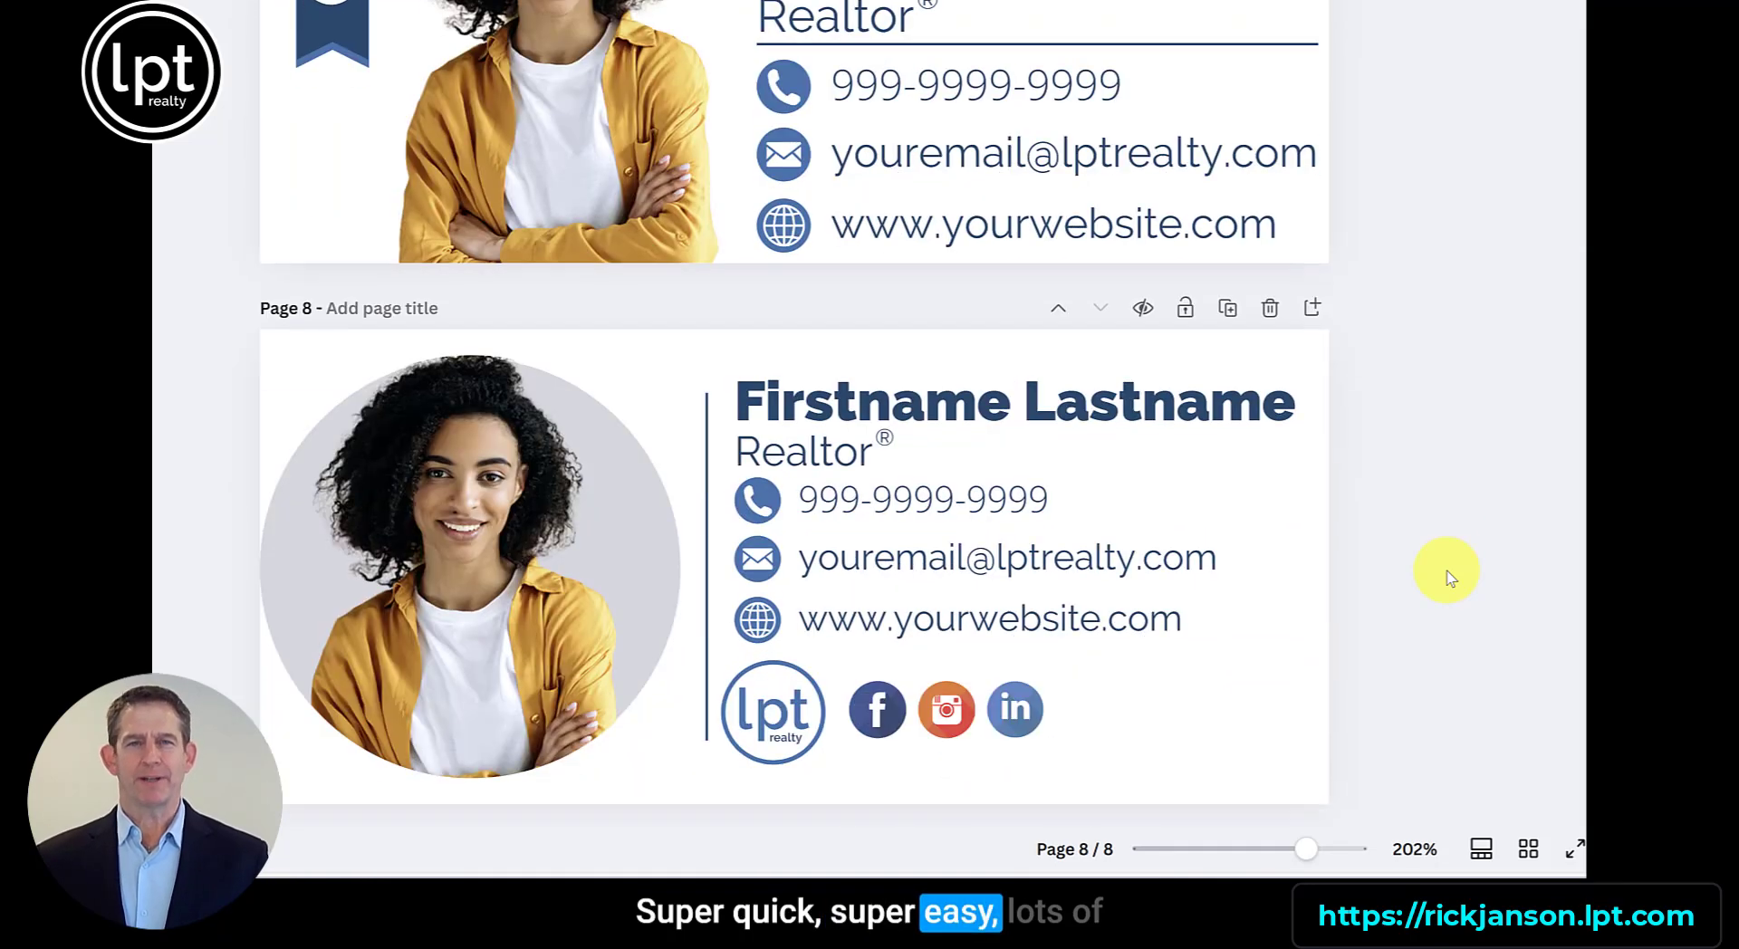
Switch back to the Gmail onboarding email with Alt+Tab
key(alt+Tab)
key(Tab)
key(Escape)
key(alt+Tab)
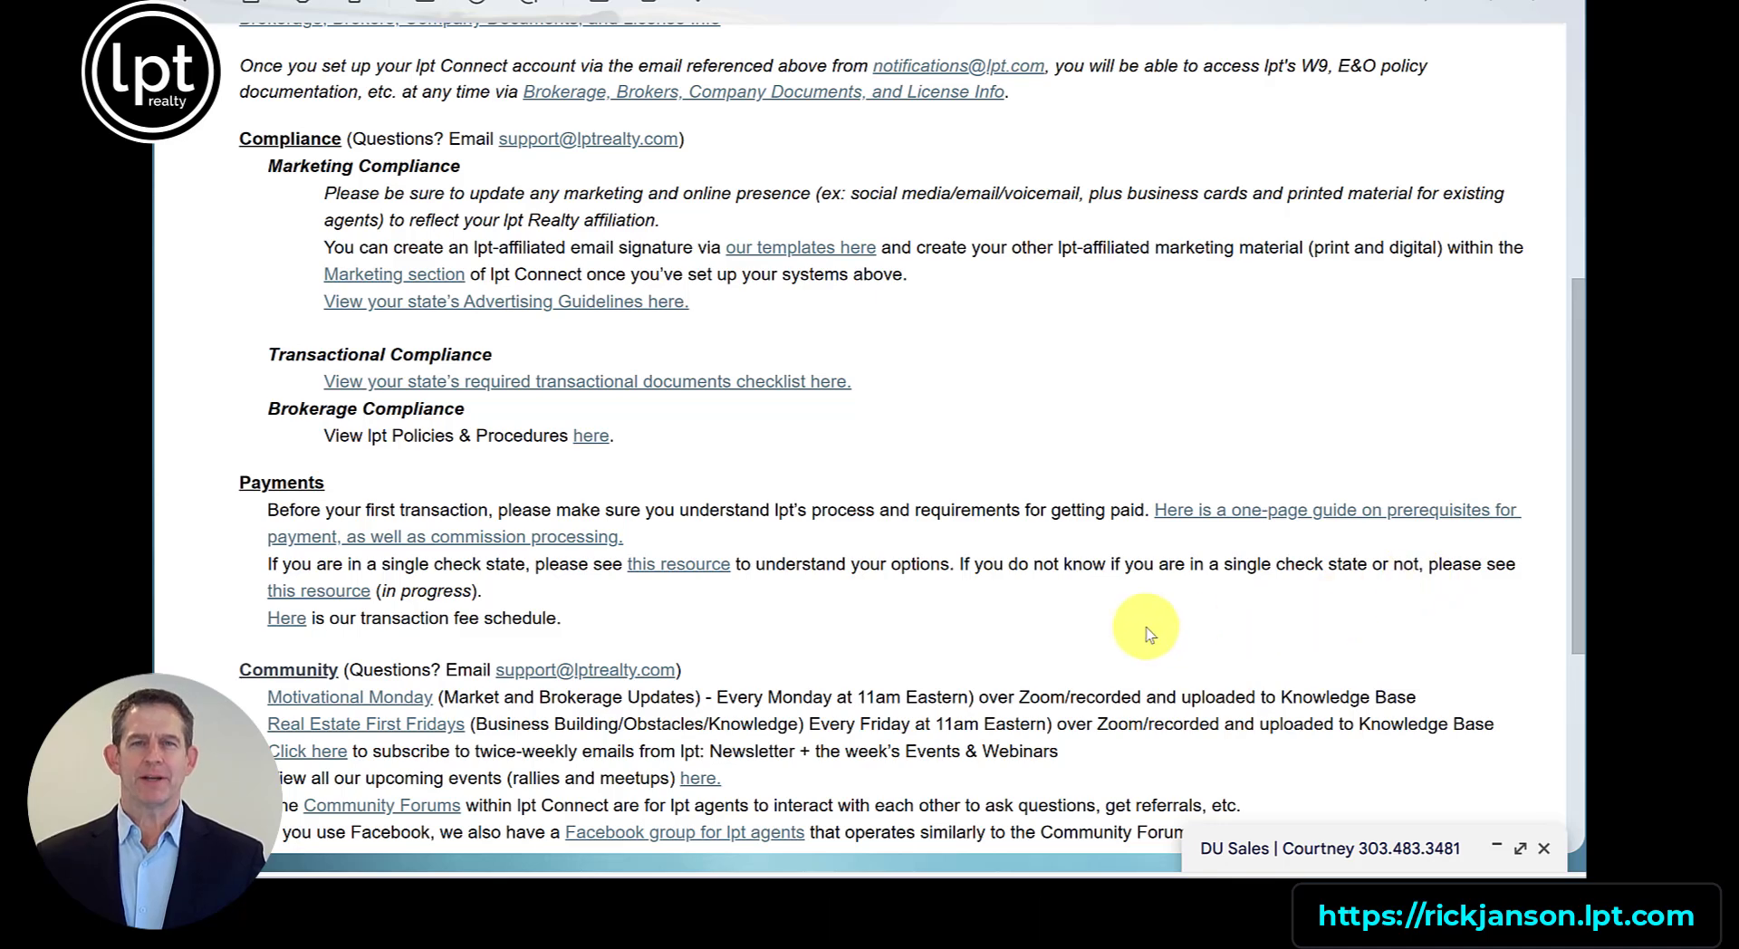
Scroll to the email's Community section and open the 'Facebook group for lpt agents' link
scroll(917, 565, down, 2)
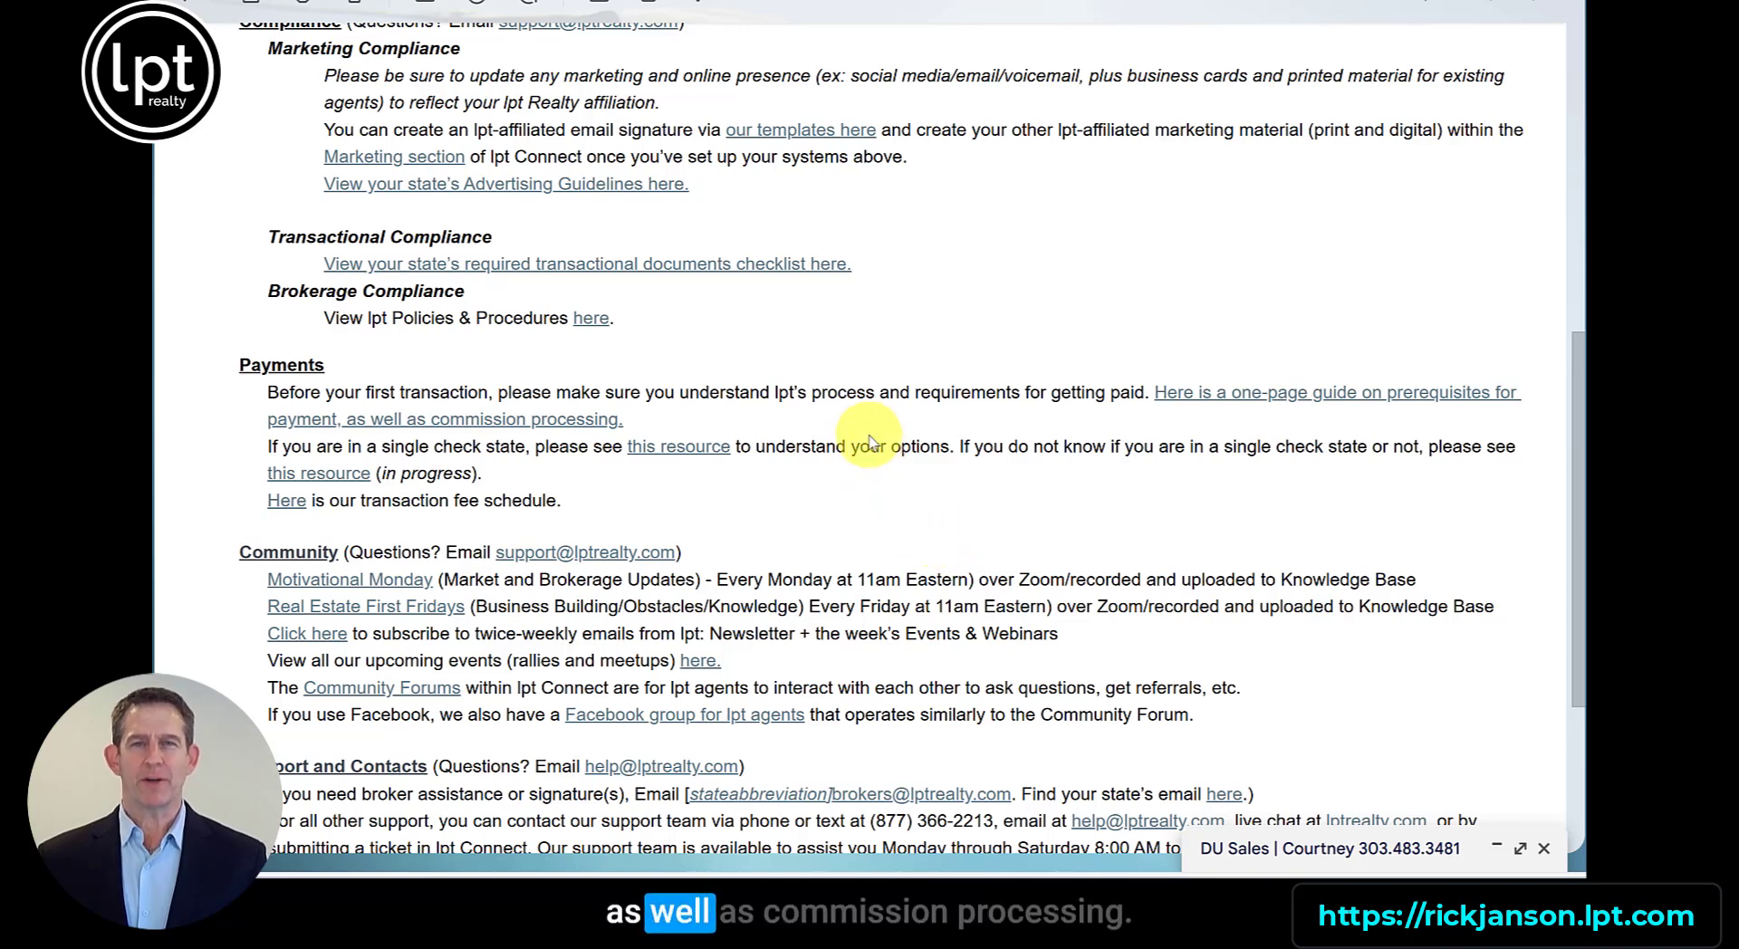
scroll(867, 442, down, 1)
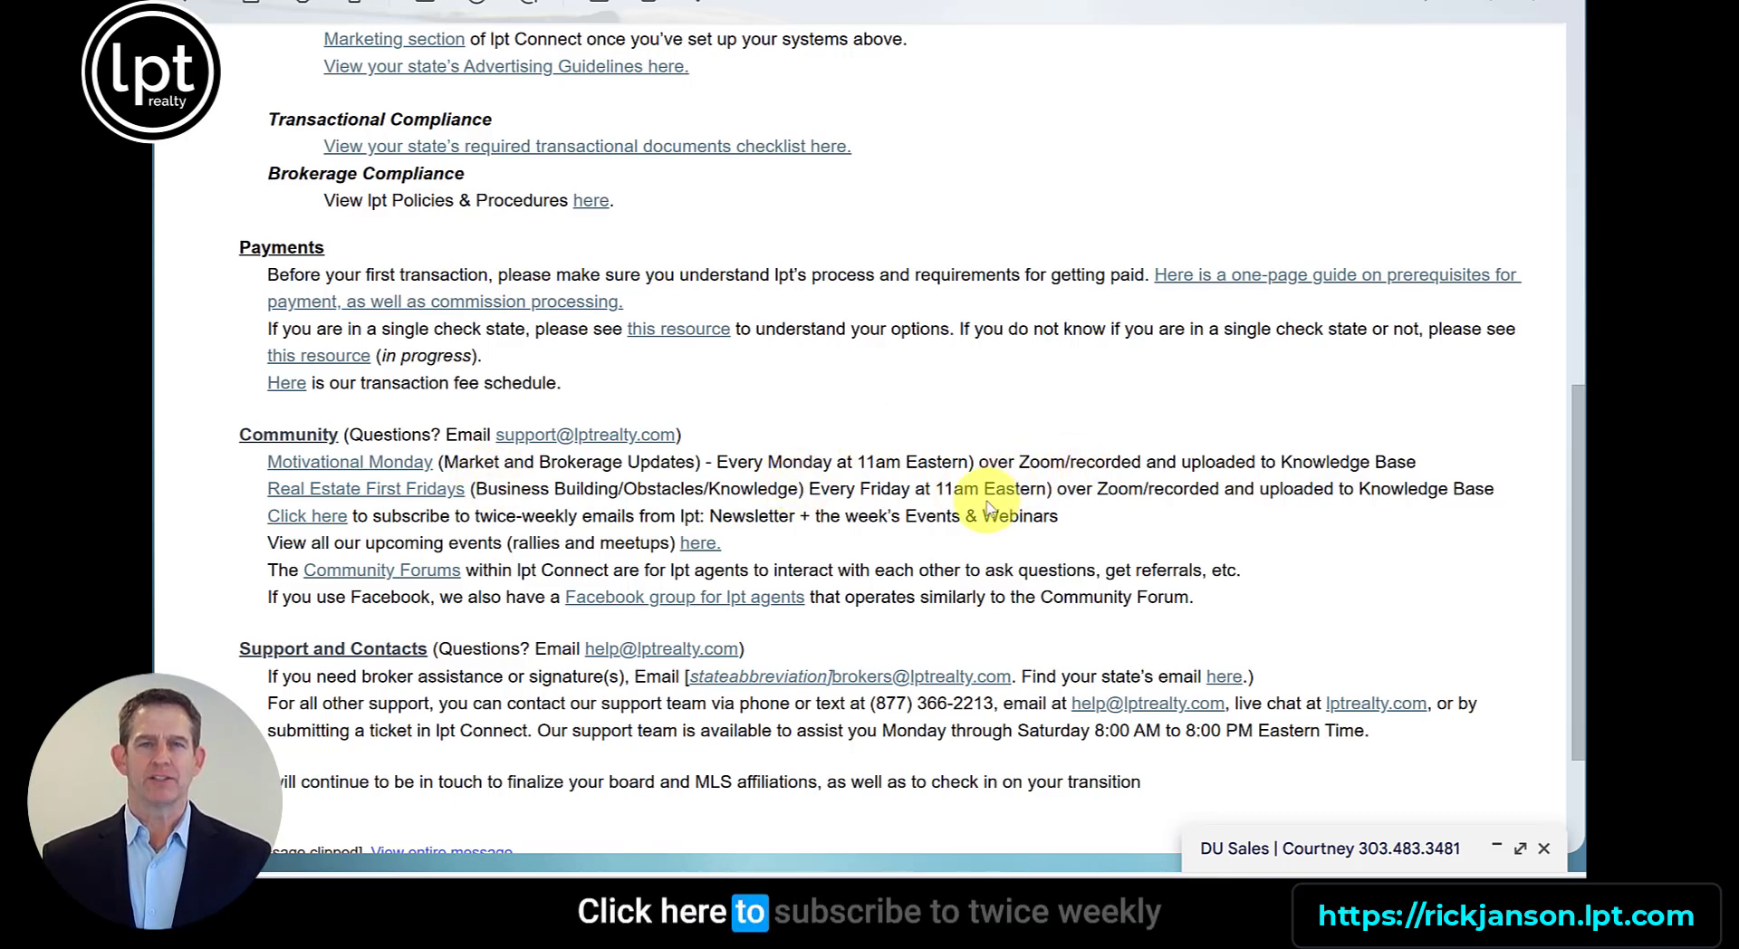
scroll(1002, 498, down, 2)
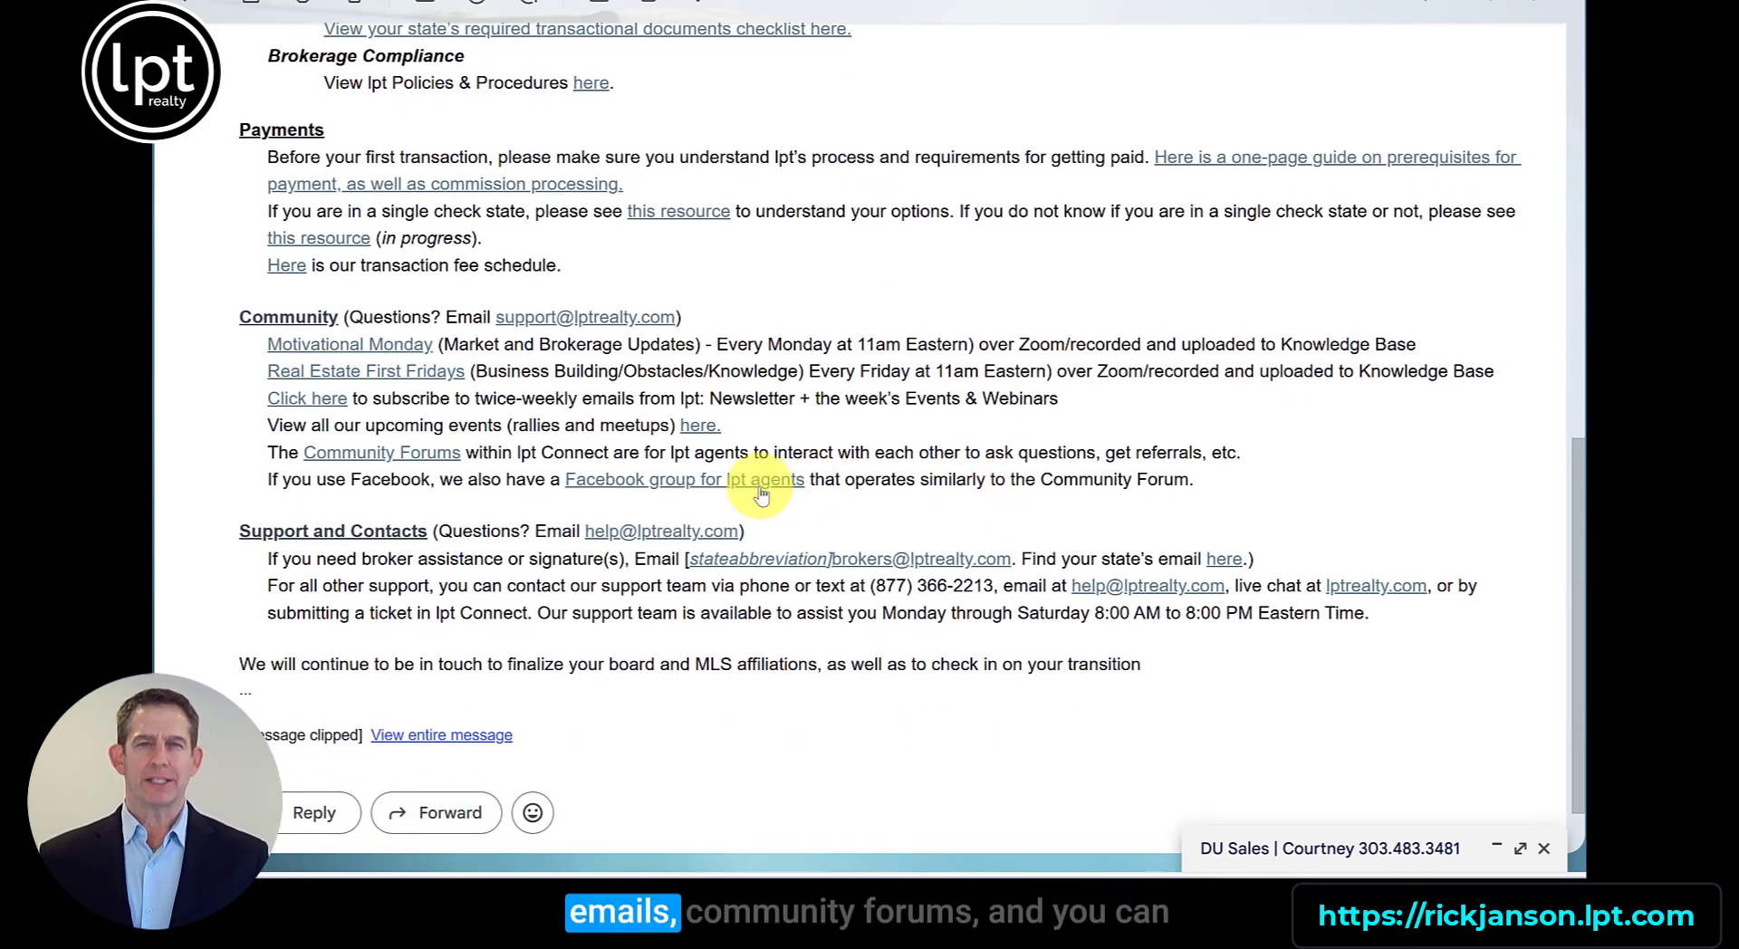
click(761, 480)
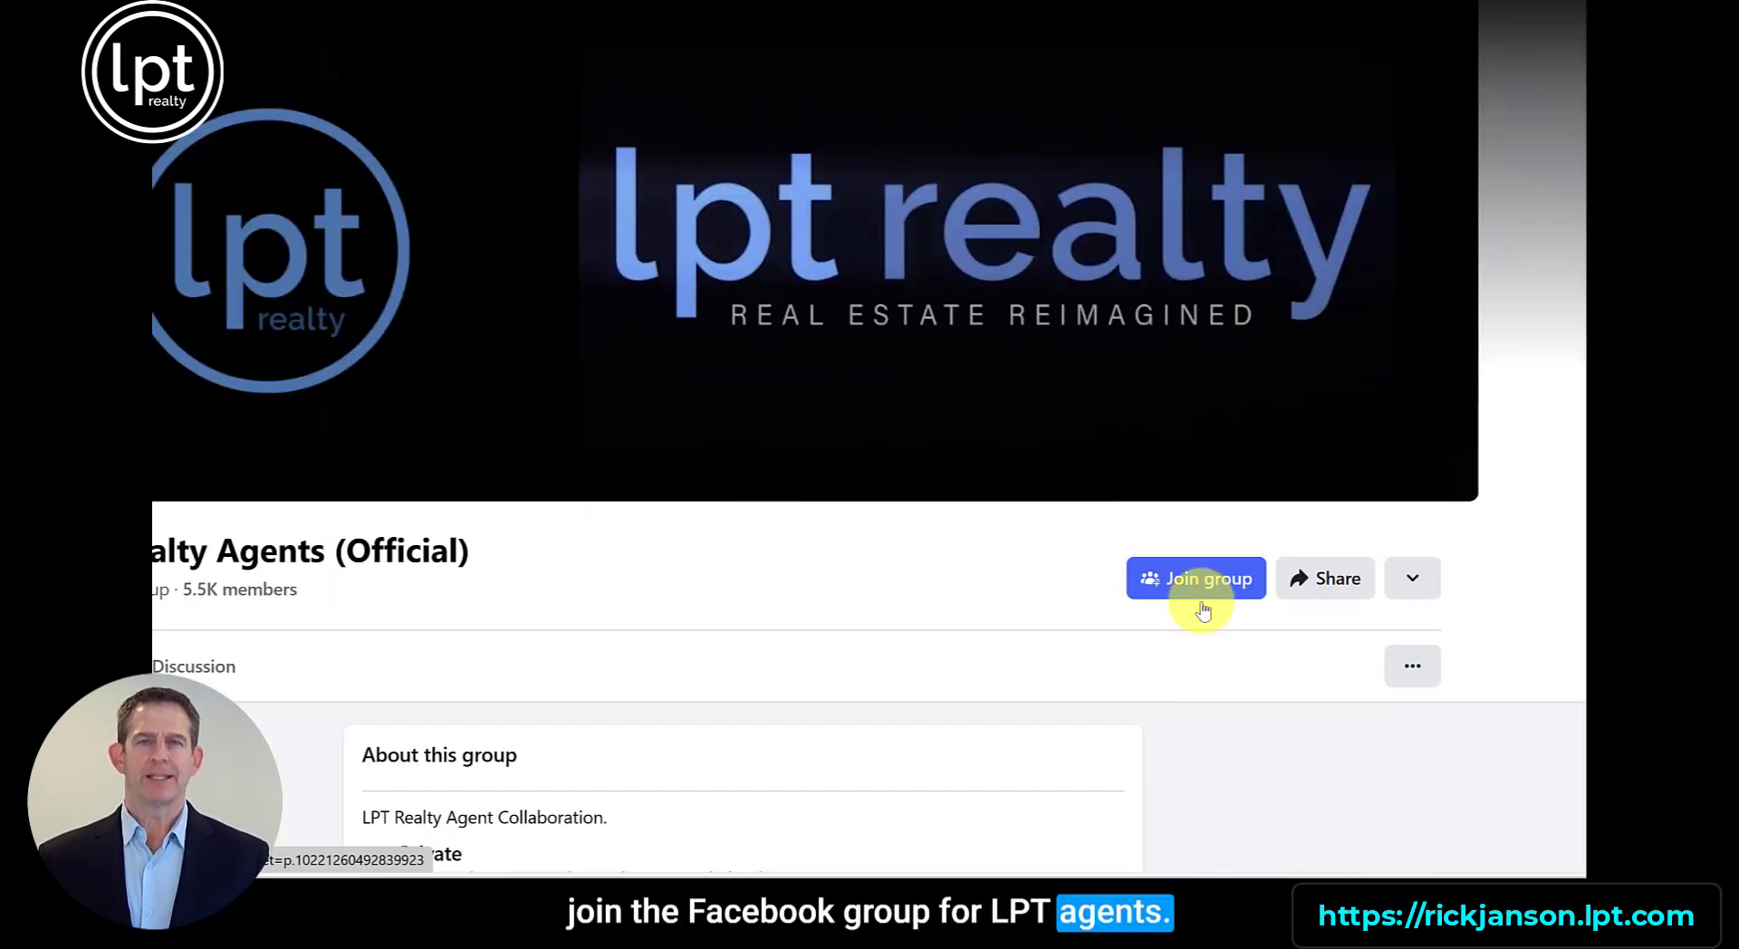
Request to join LPT Realty Agents (Official), focus the lptConnect username answer box, and agree to the group rules
scroll(1218, 578, down, 4)
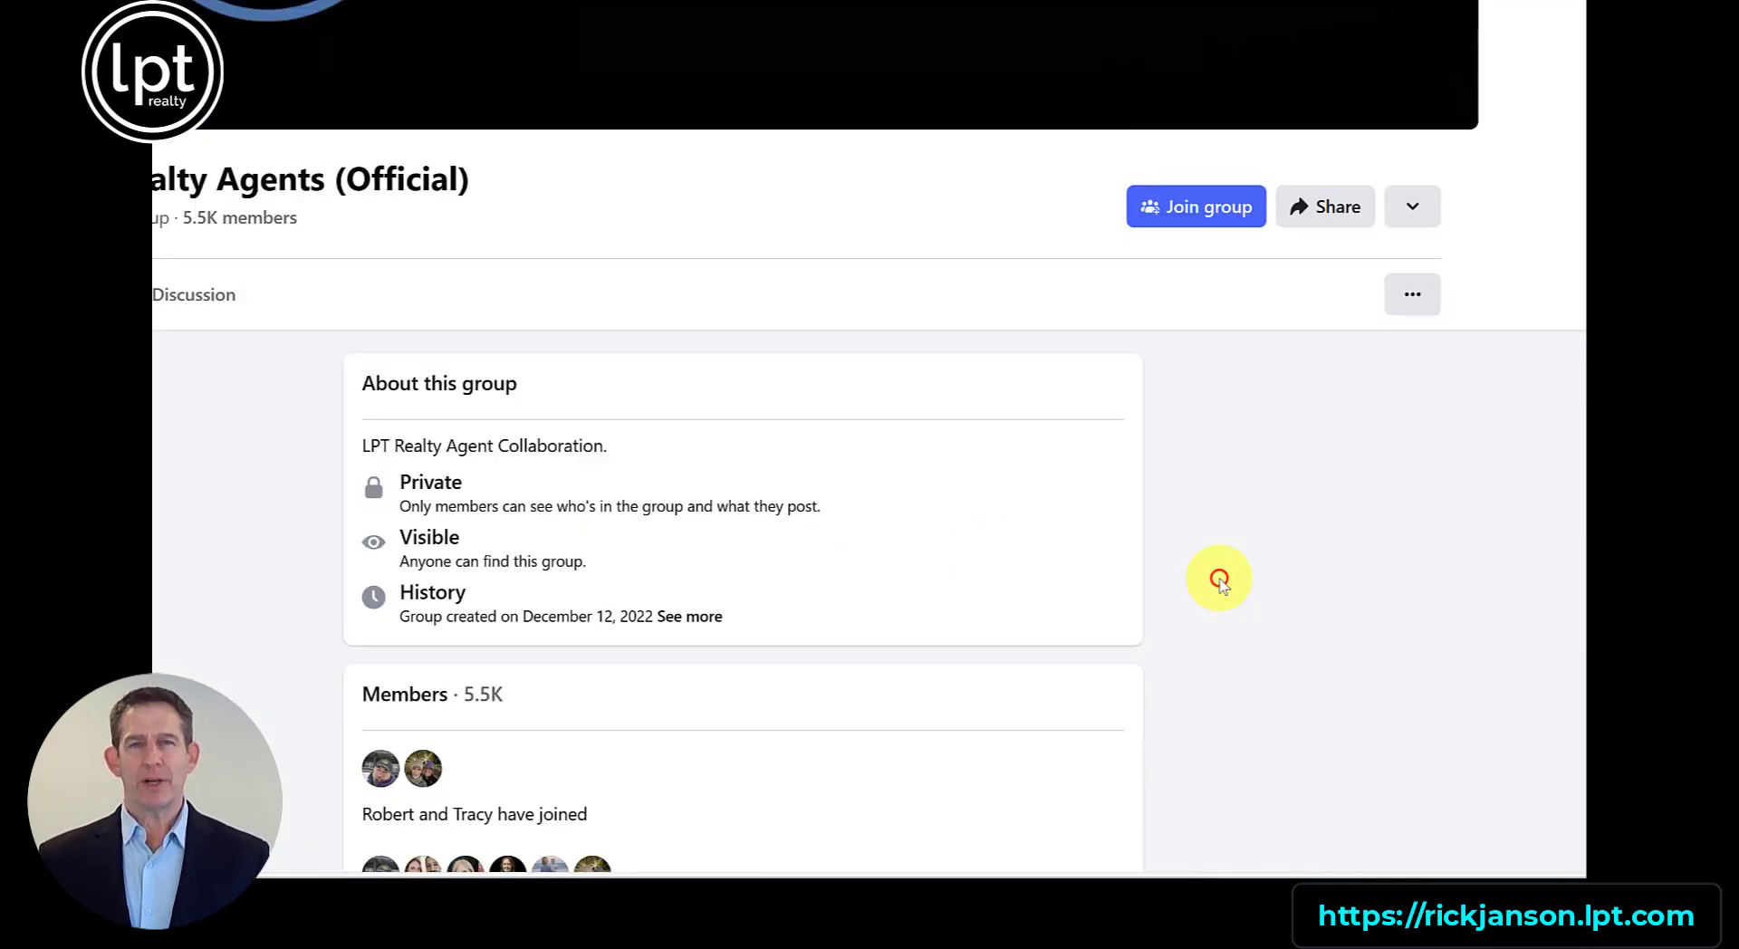
click(1183, 210)
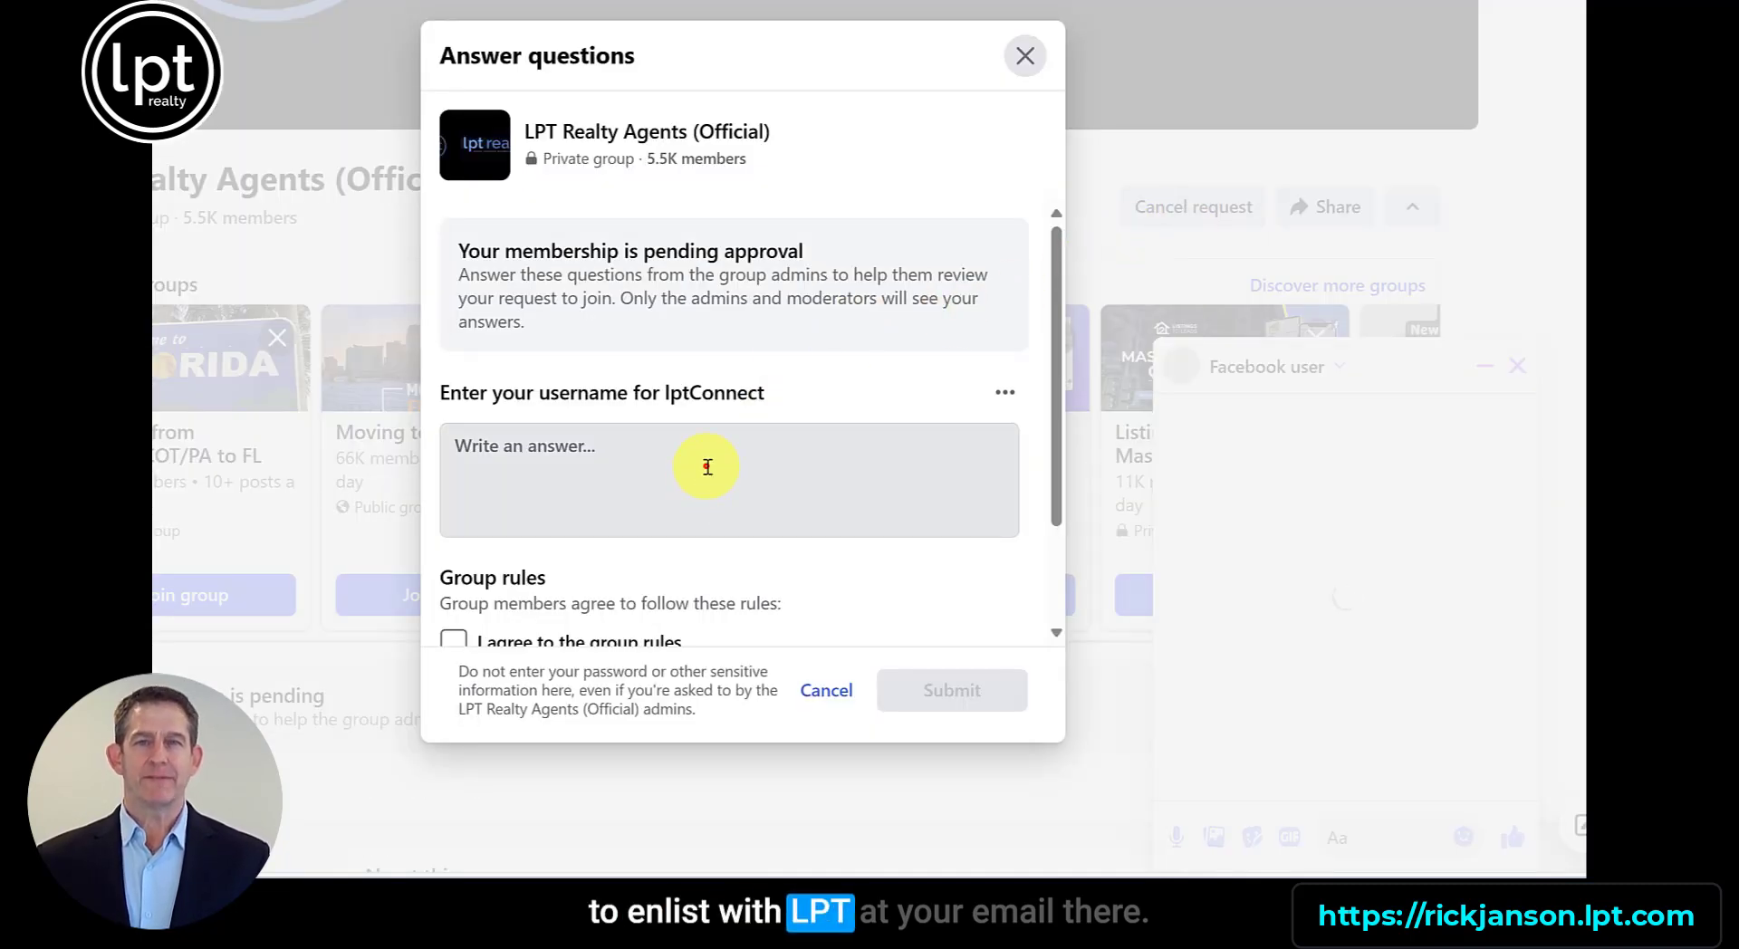
click(706, 466)
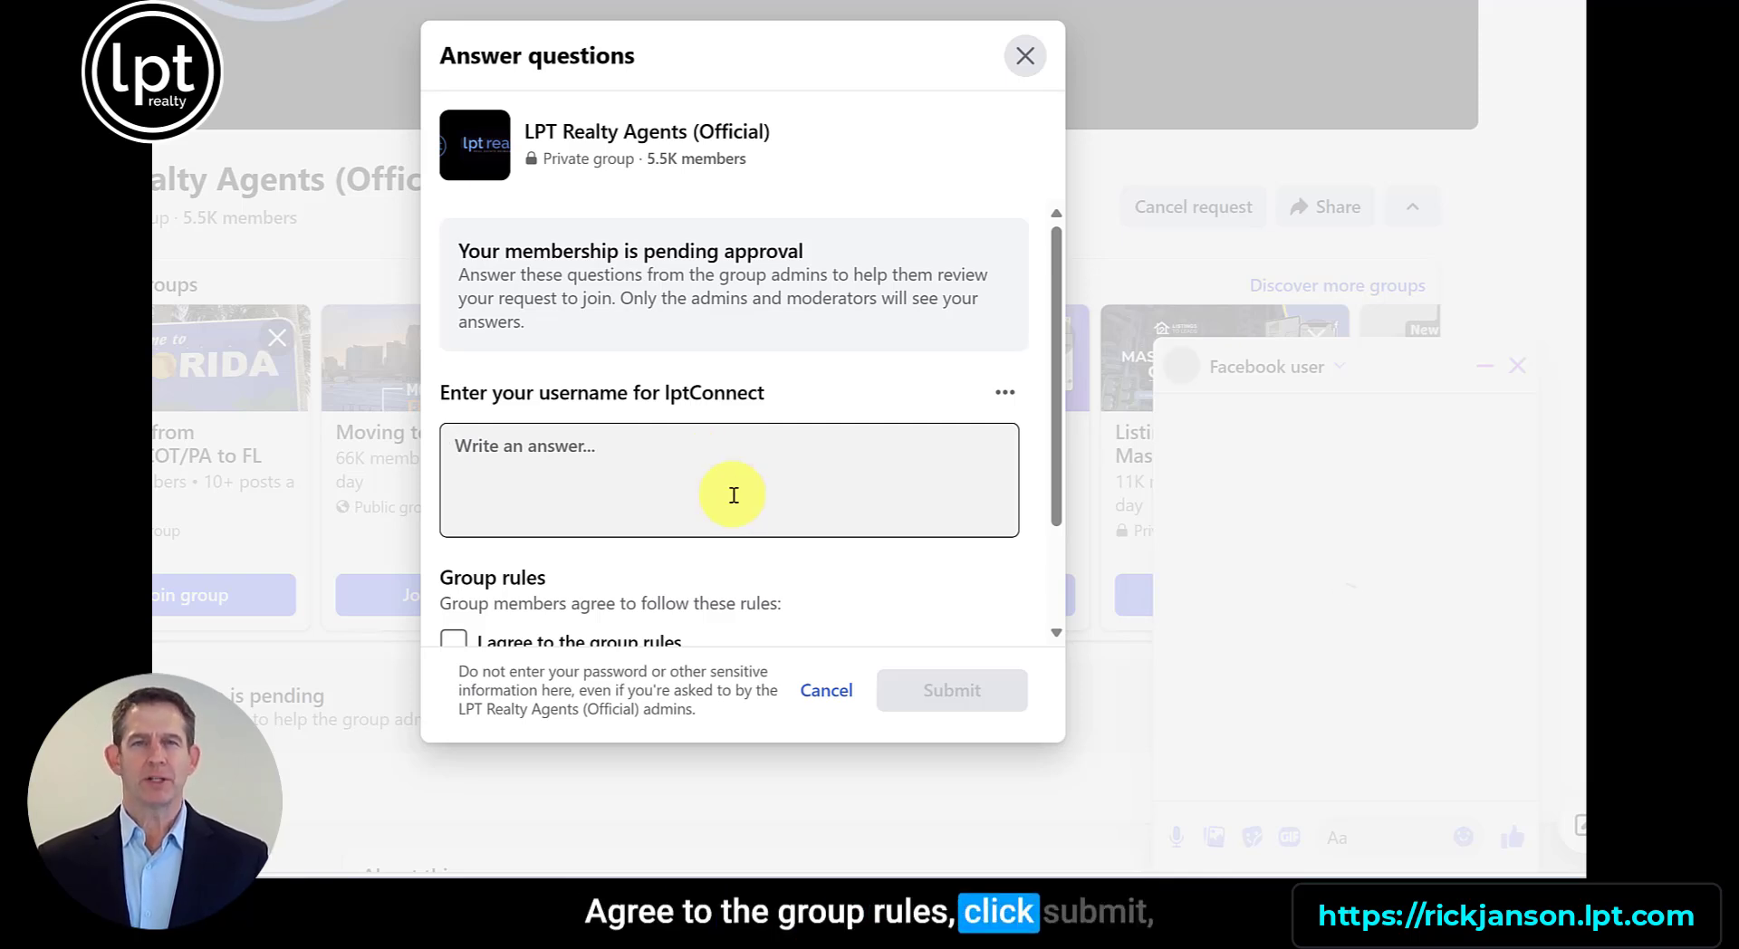
scroll(463, 589, down, 1)
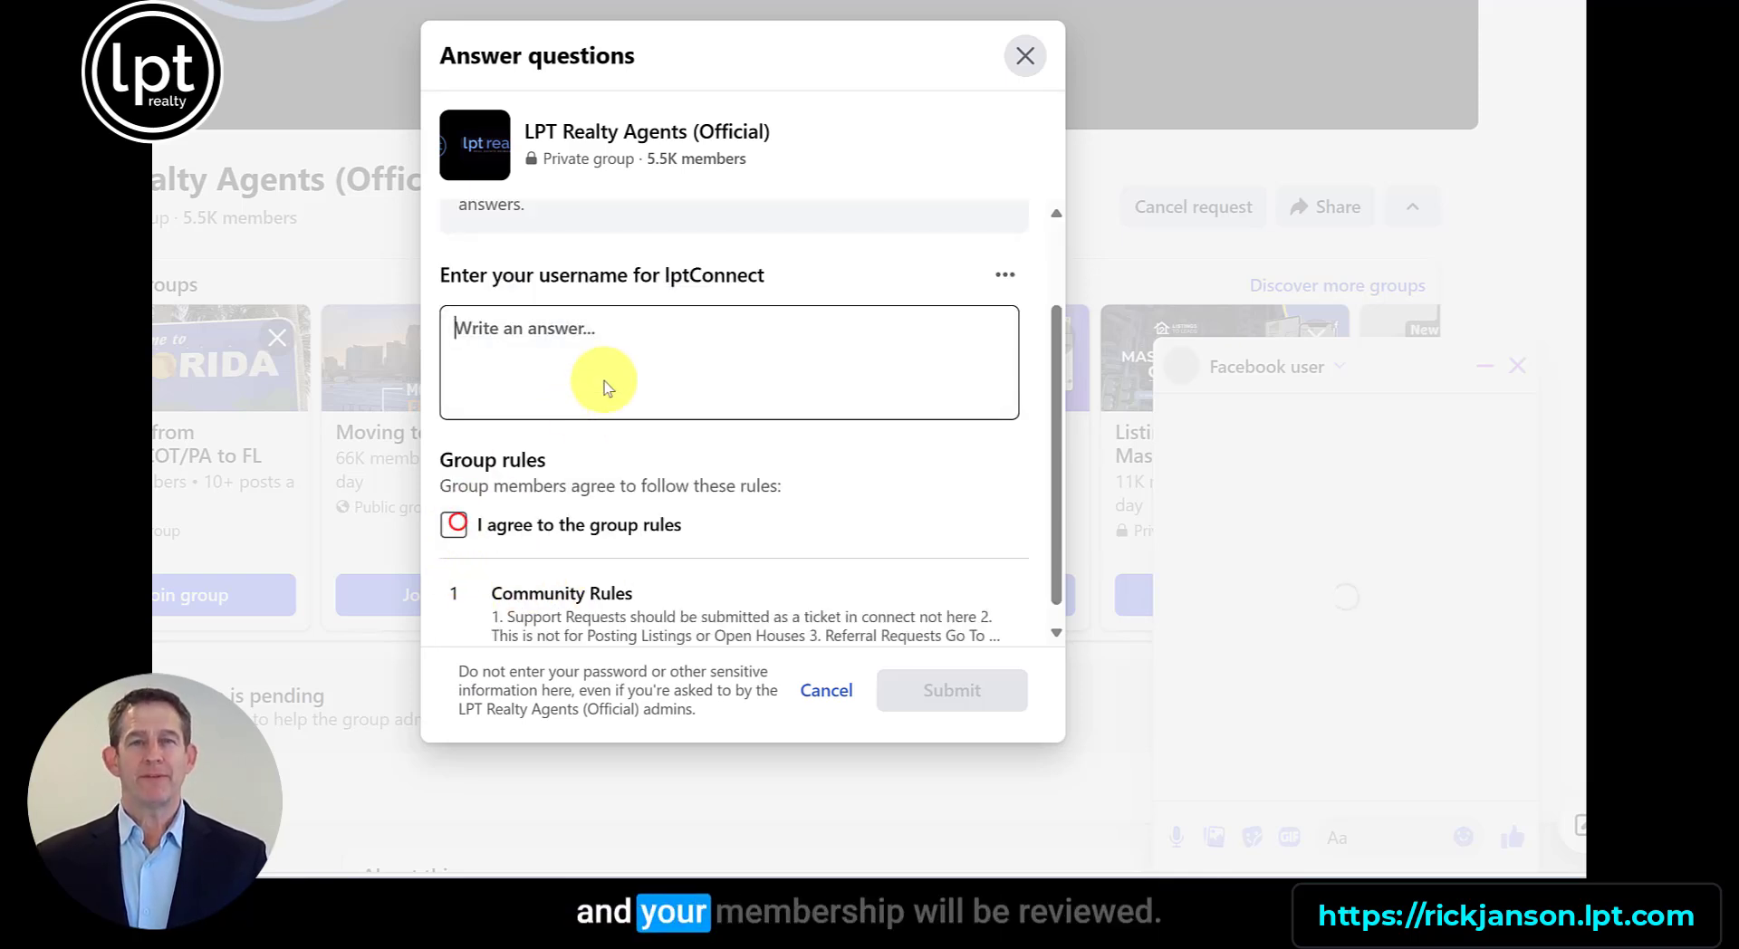
click(614, 347)
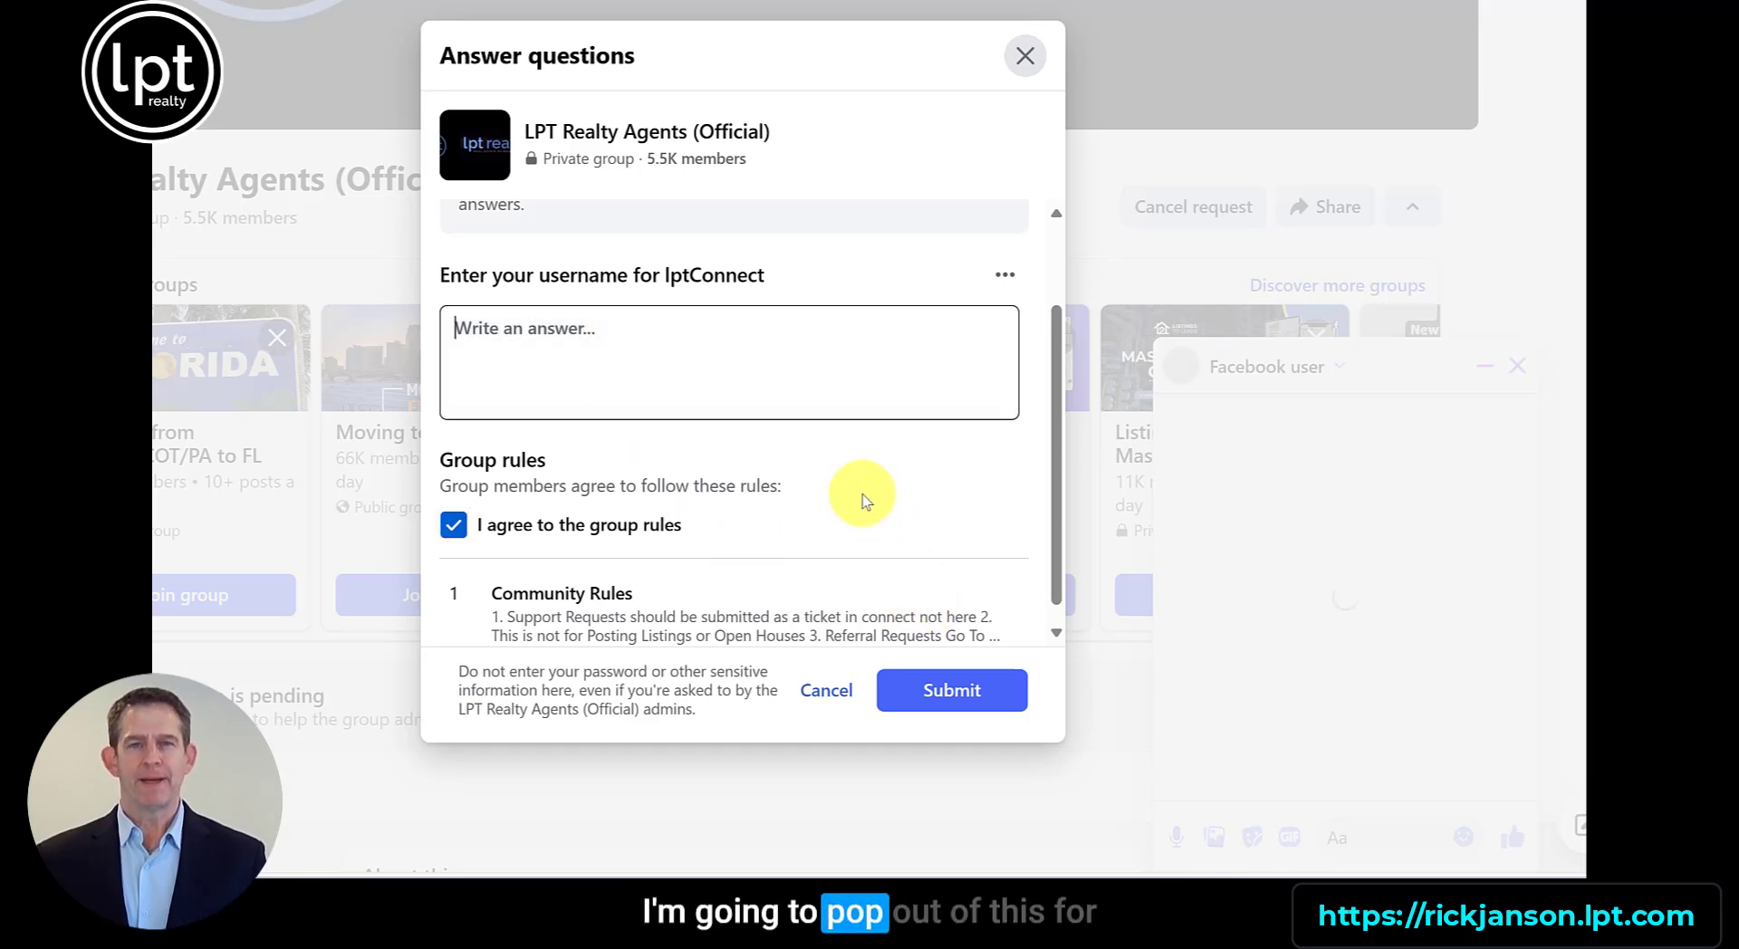
Switch back to the Gmail onboarding email window
key(super+Tab)
key(Escape)
key(alt+Tab)
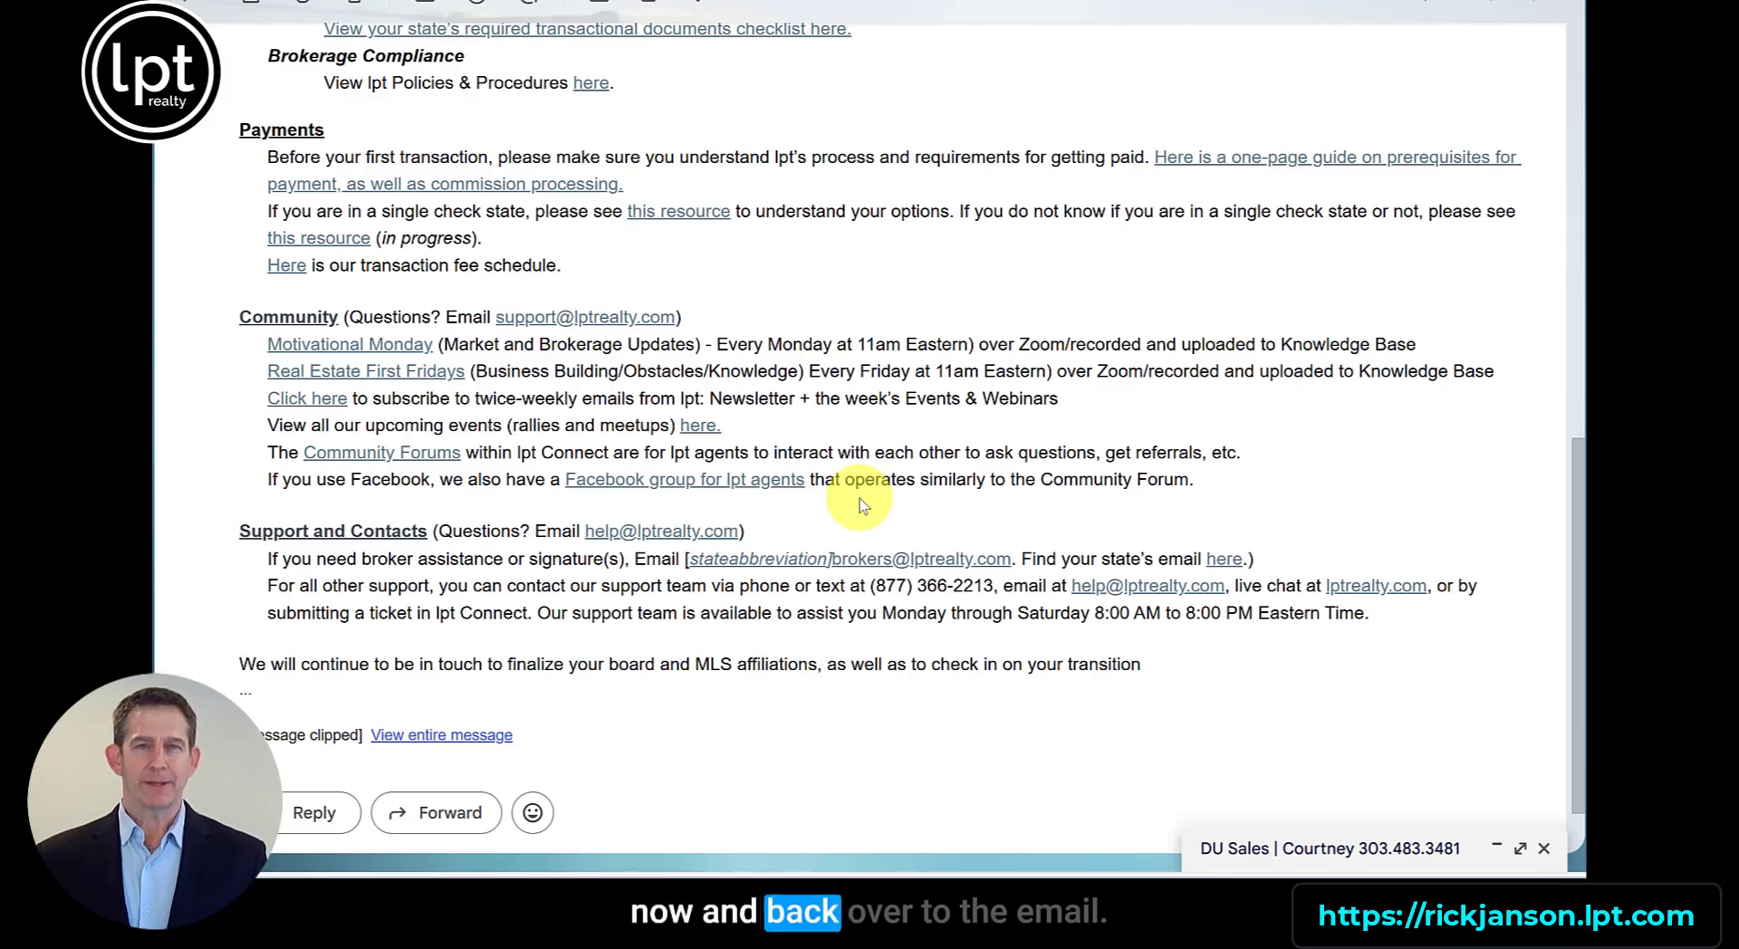
Scroll down to Schedule your Orientation and follow the 'LPT Realty Orientation' link to Calendly
scroll(882, 481, down, 1)
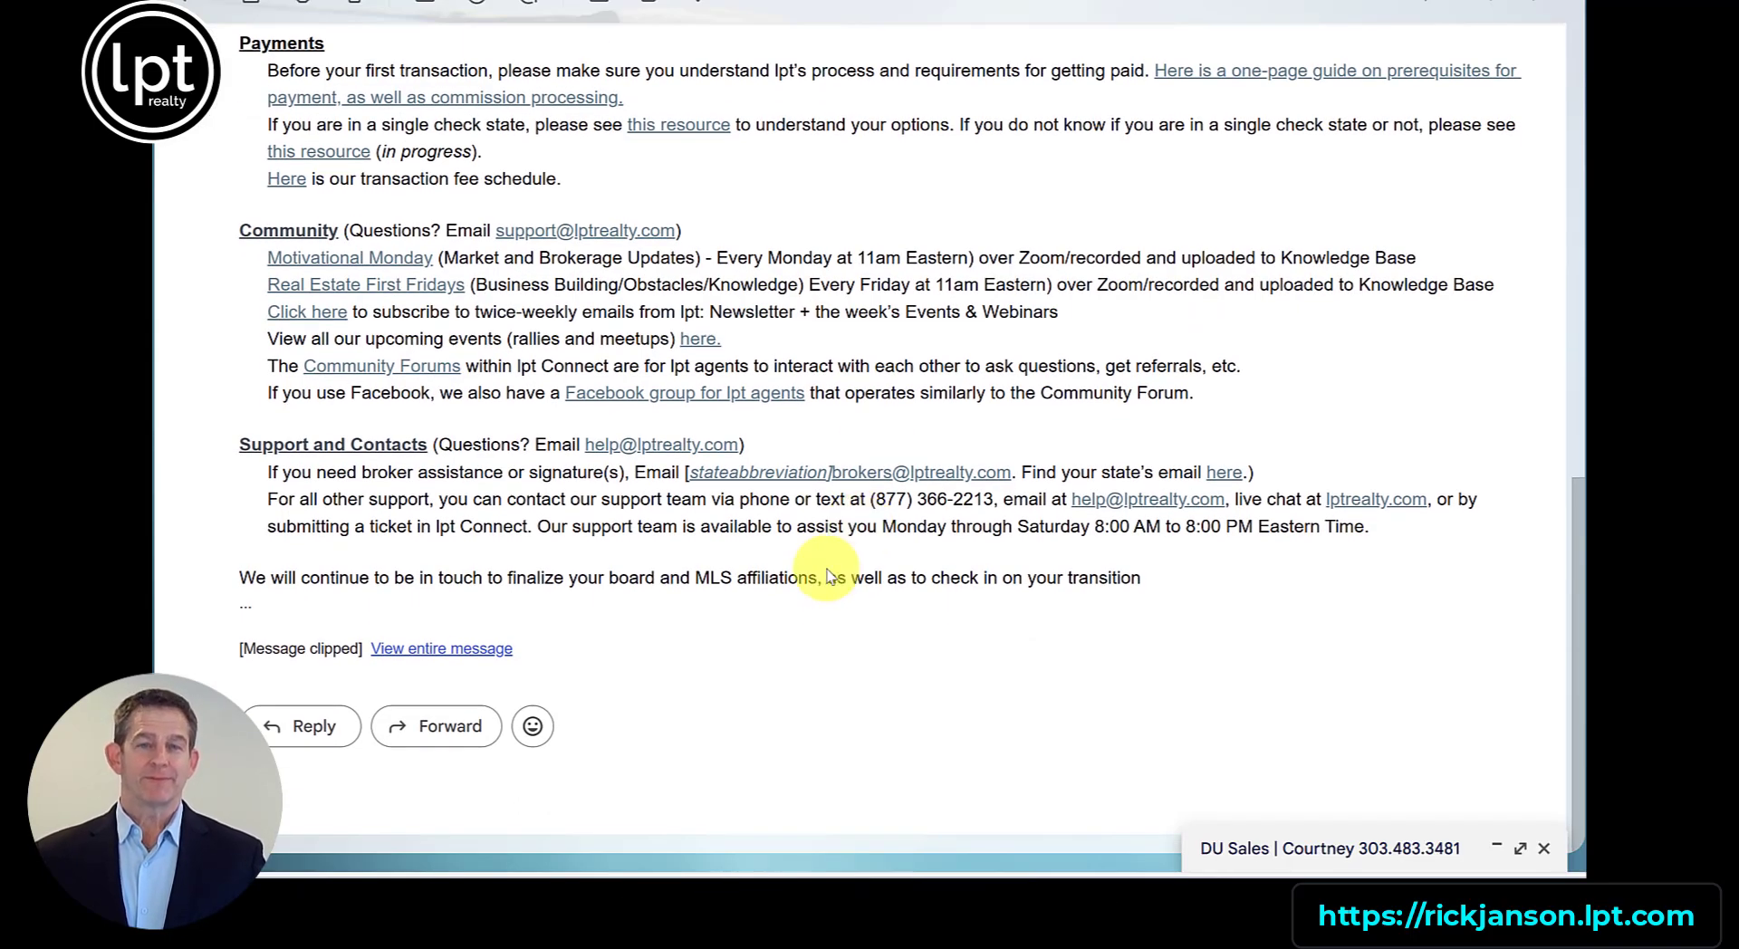
scroll(842, 542, up, 20)
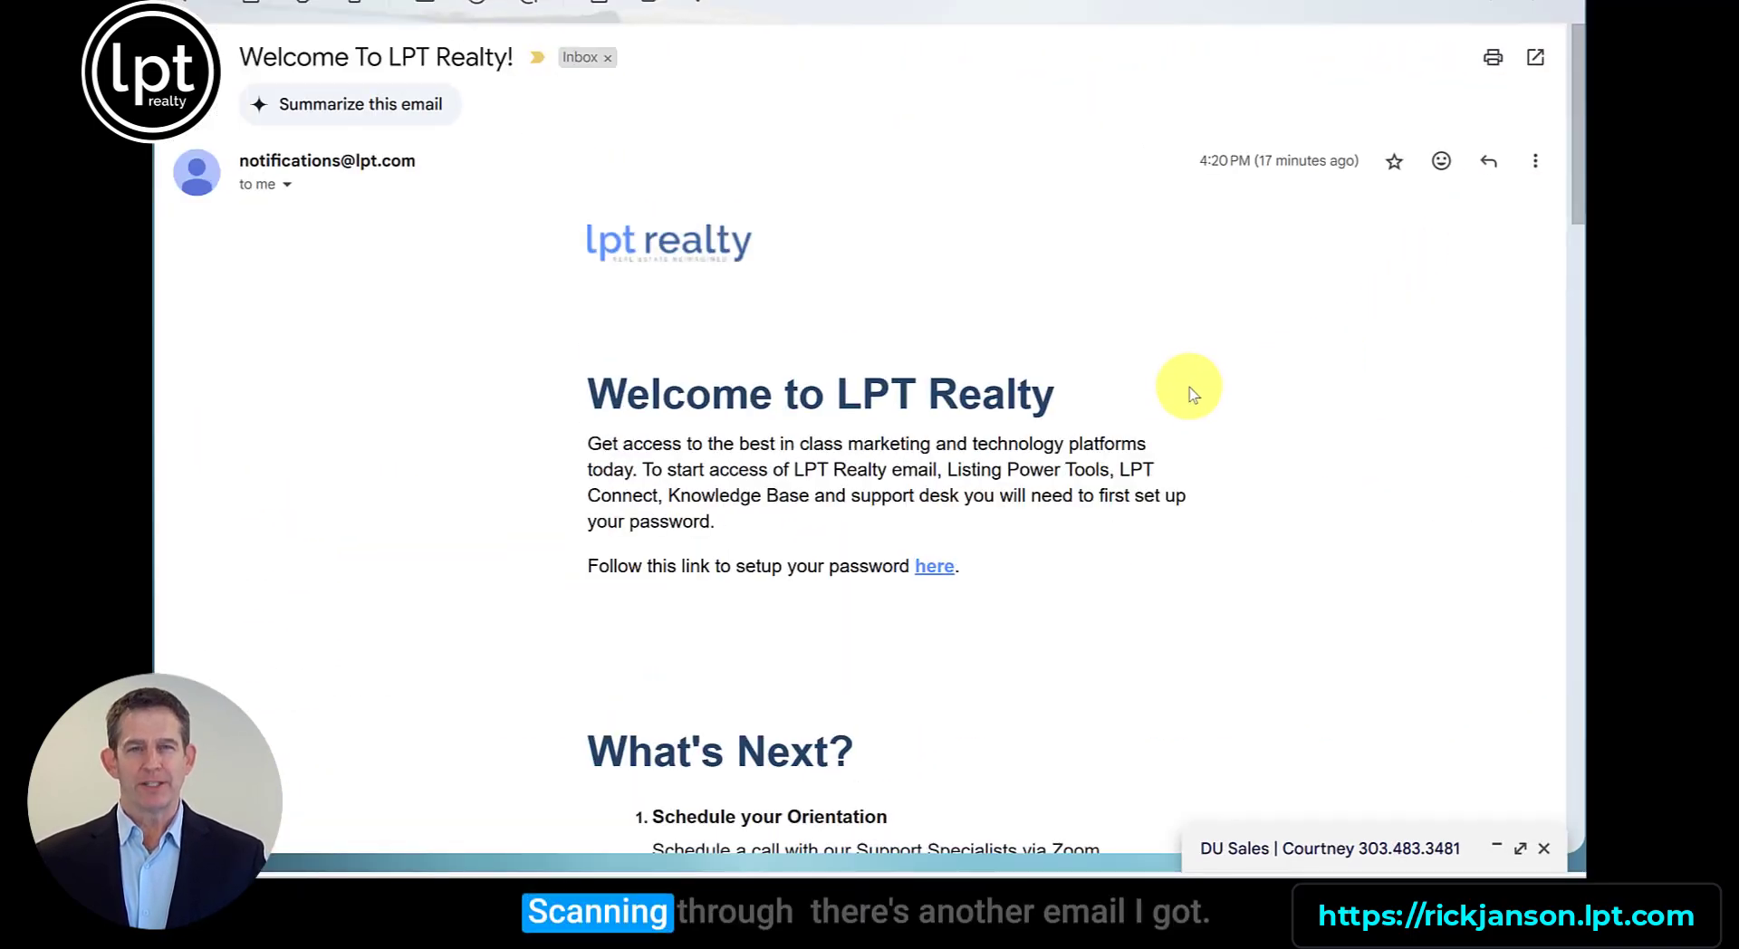
scroll(1193, 395, down, 1)
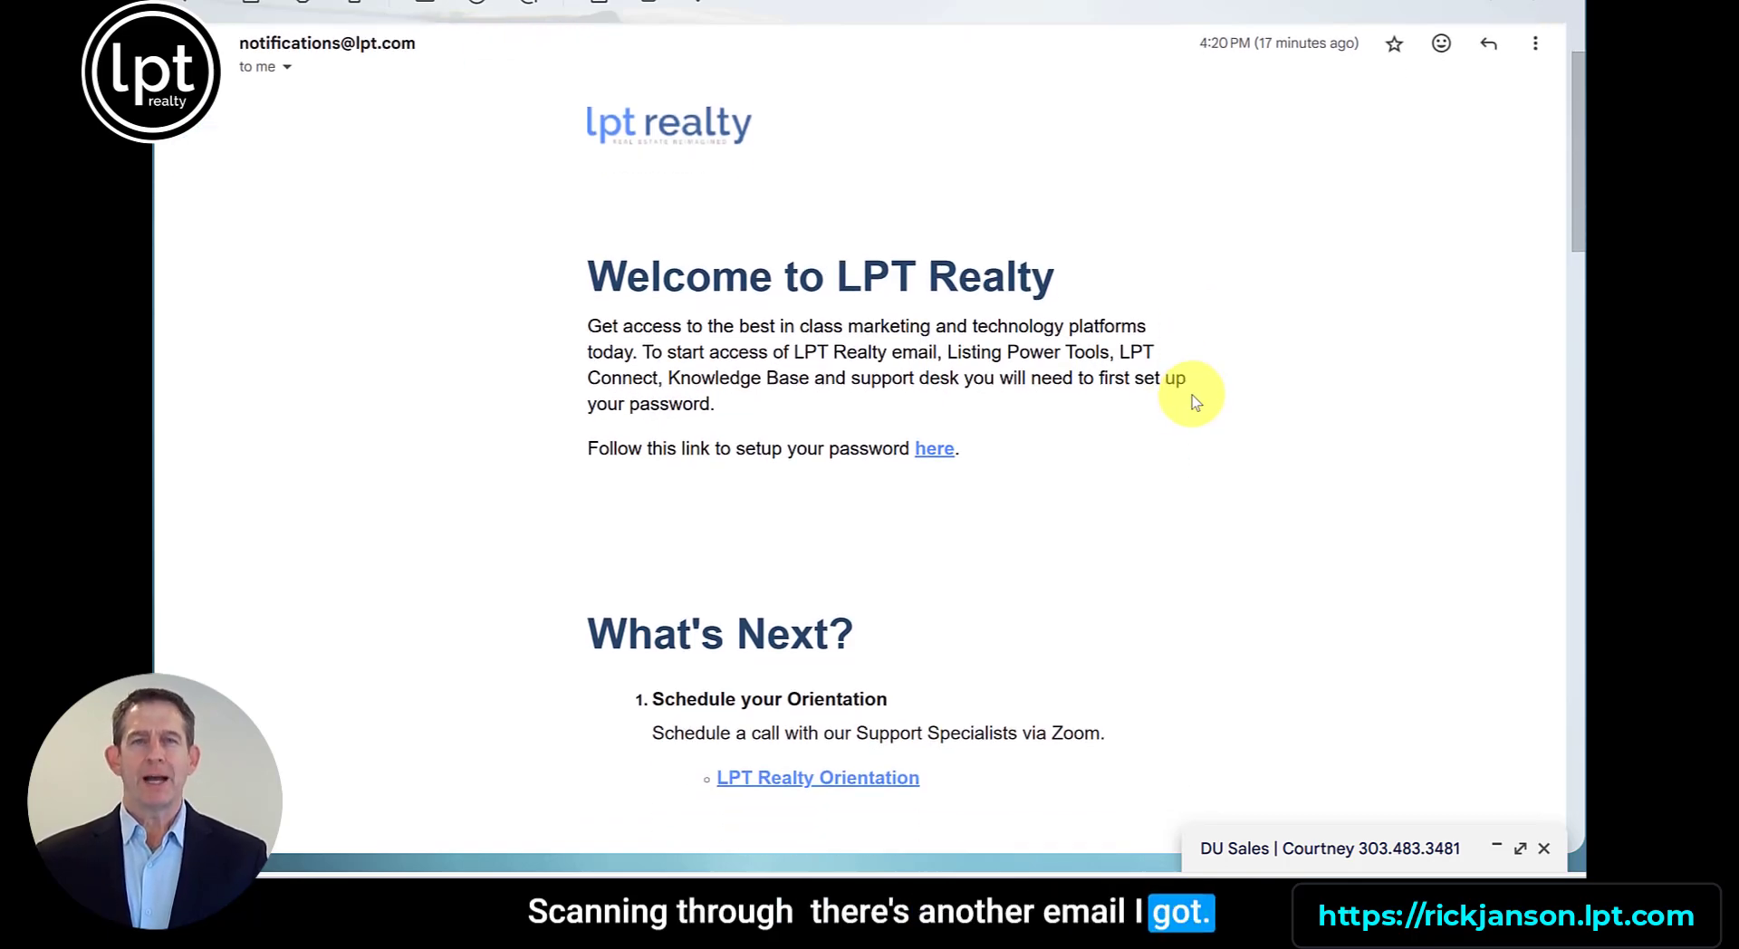
scroll(1115, 373, down, 1)
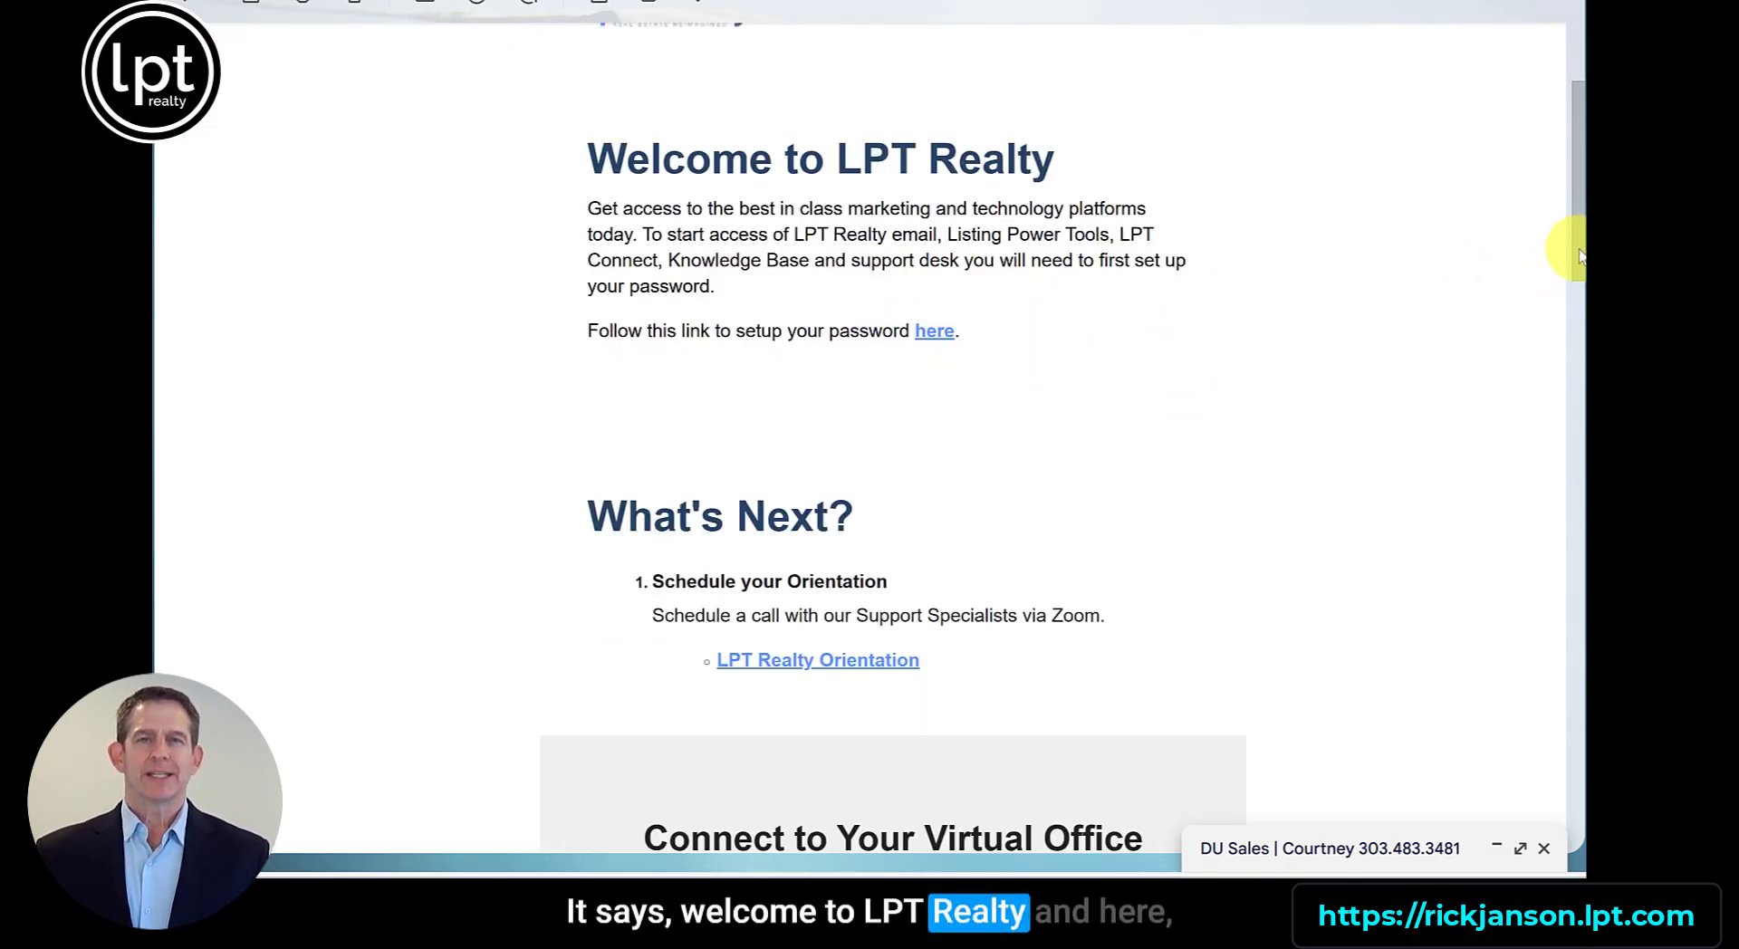
scroll(1570, 271, down, 1)
scroll(1572, 306, down, 2)
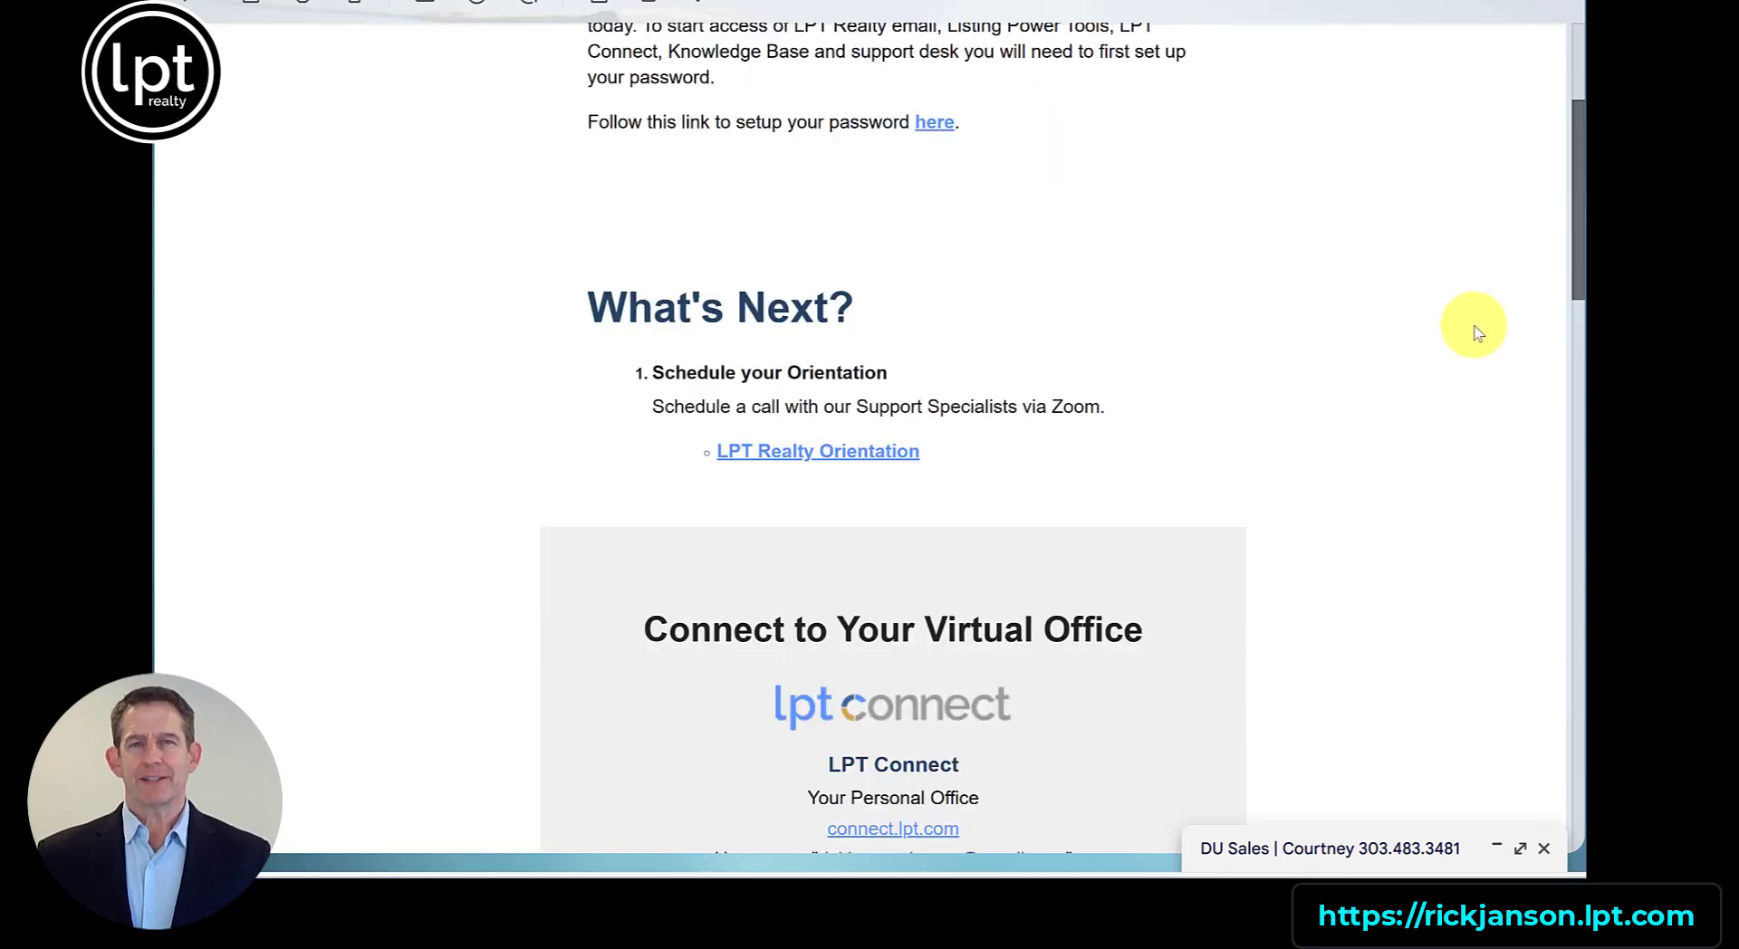
click(822, 453)
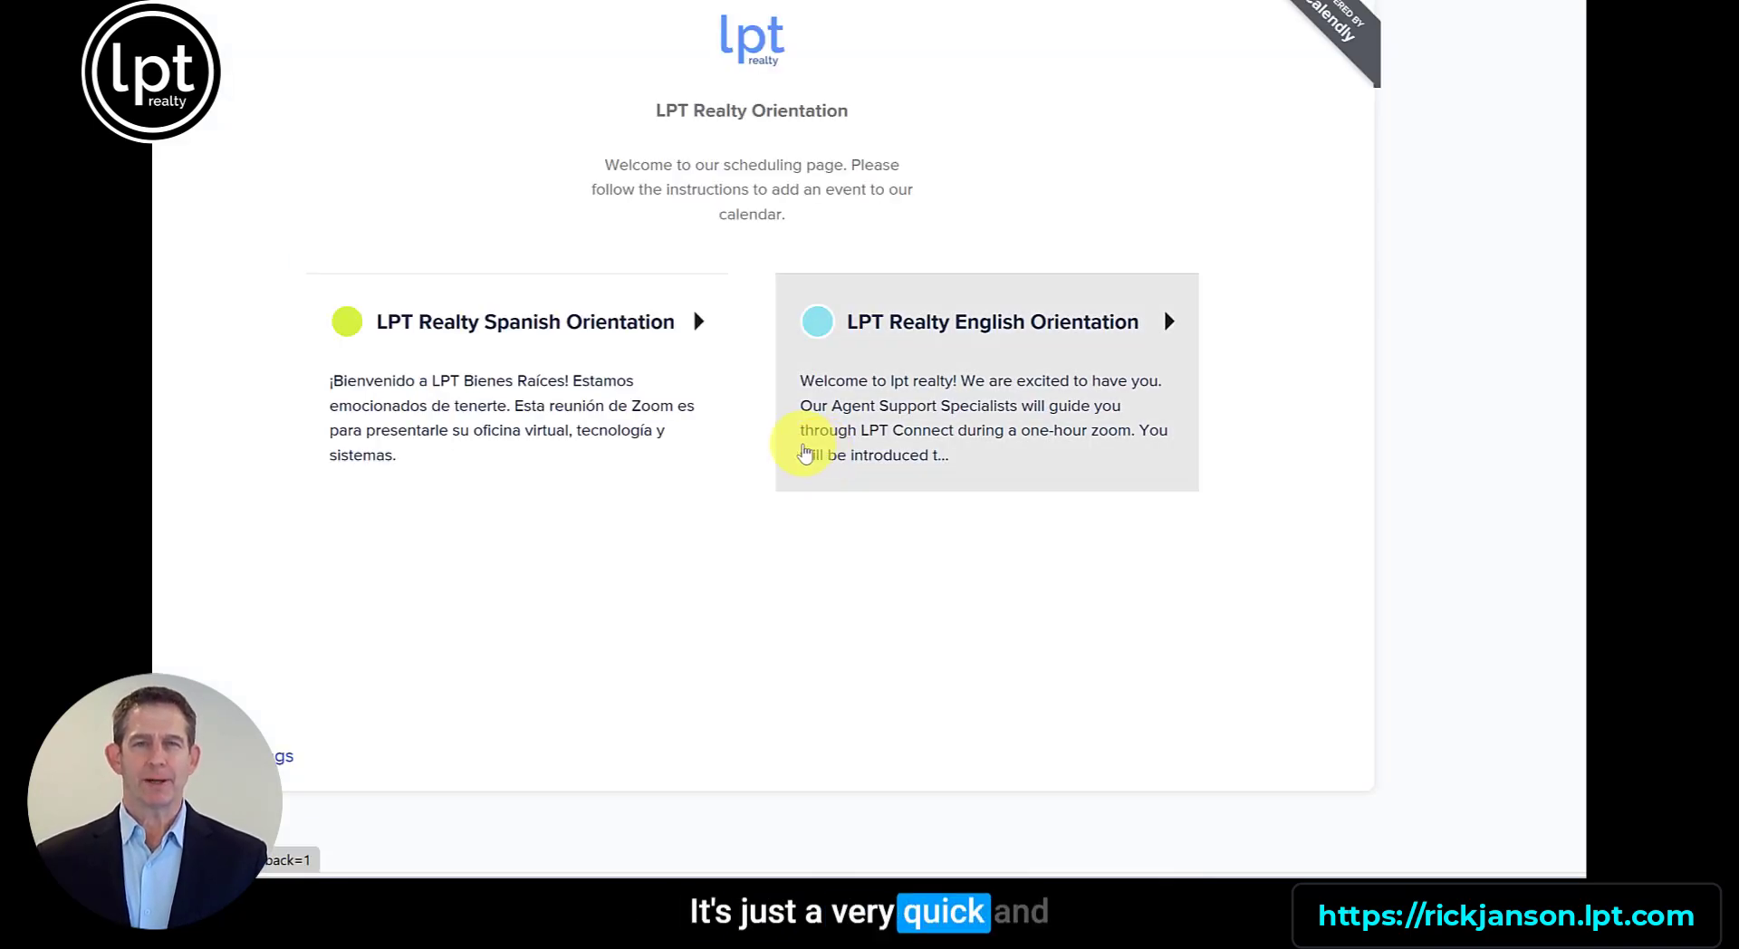
Pick the English Orientation on Wednesday, February 19 at 10:00am and continue to Enter Details
click(871, 433)
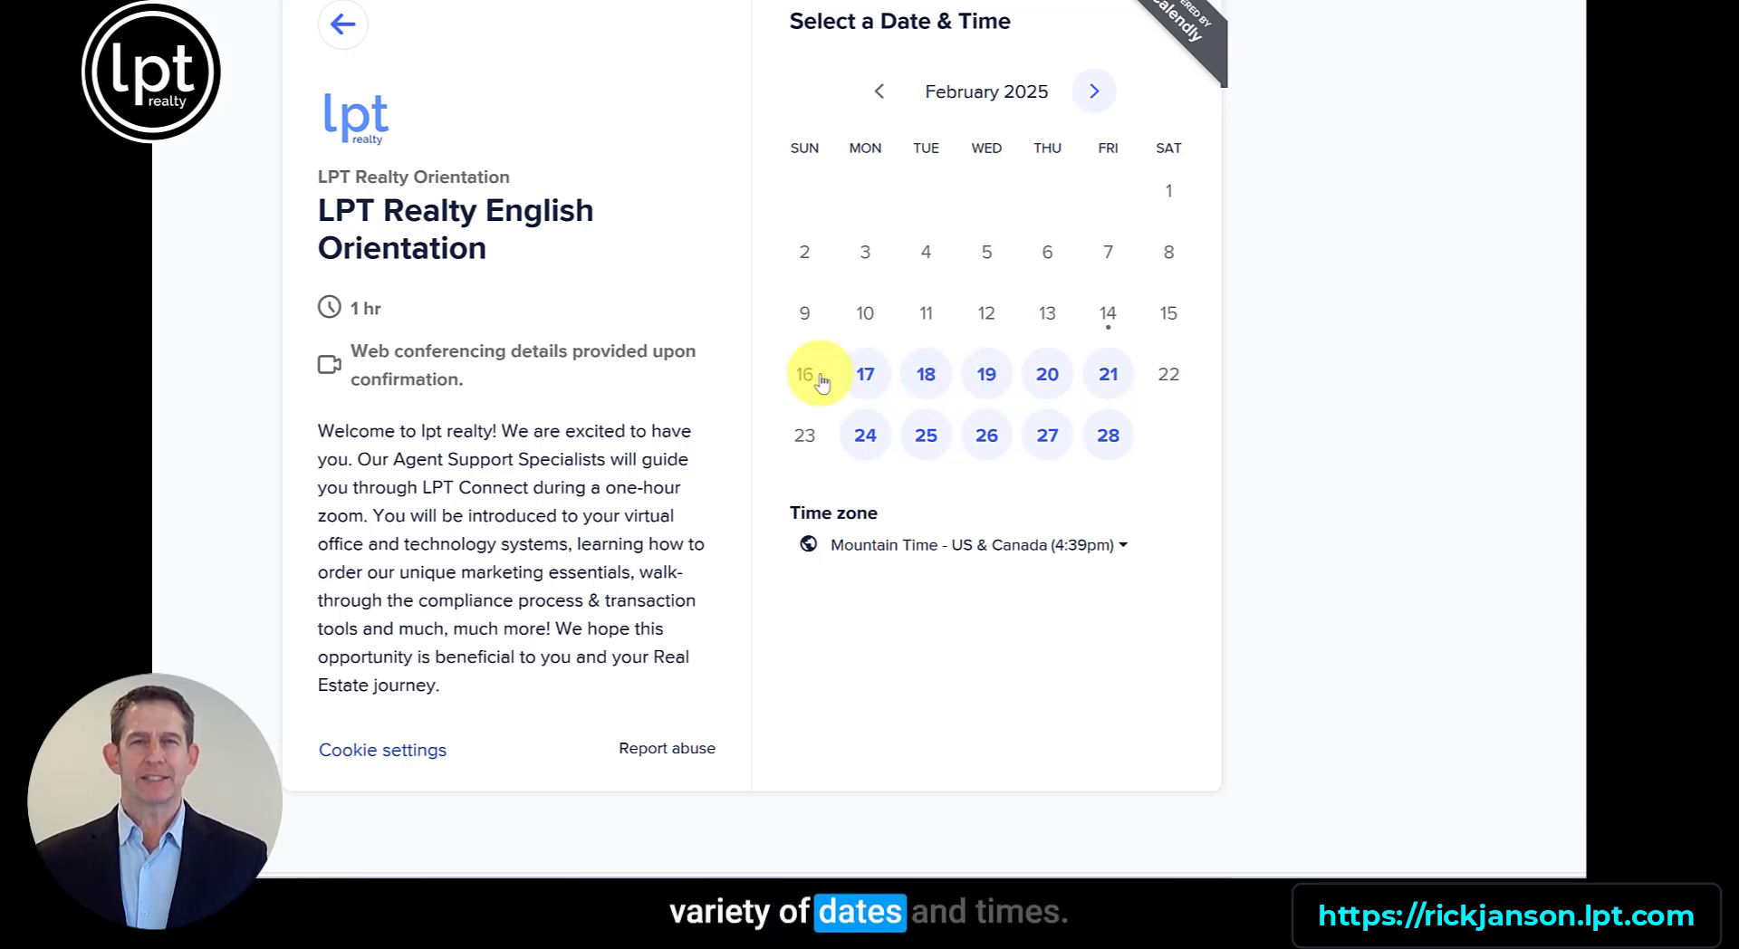
click(968, 379)
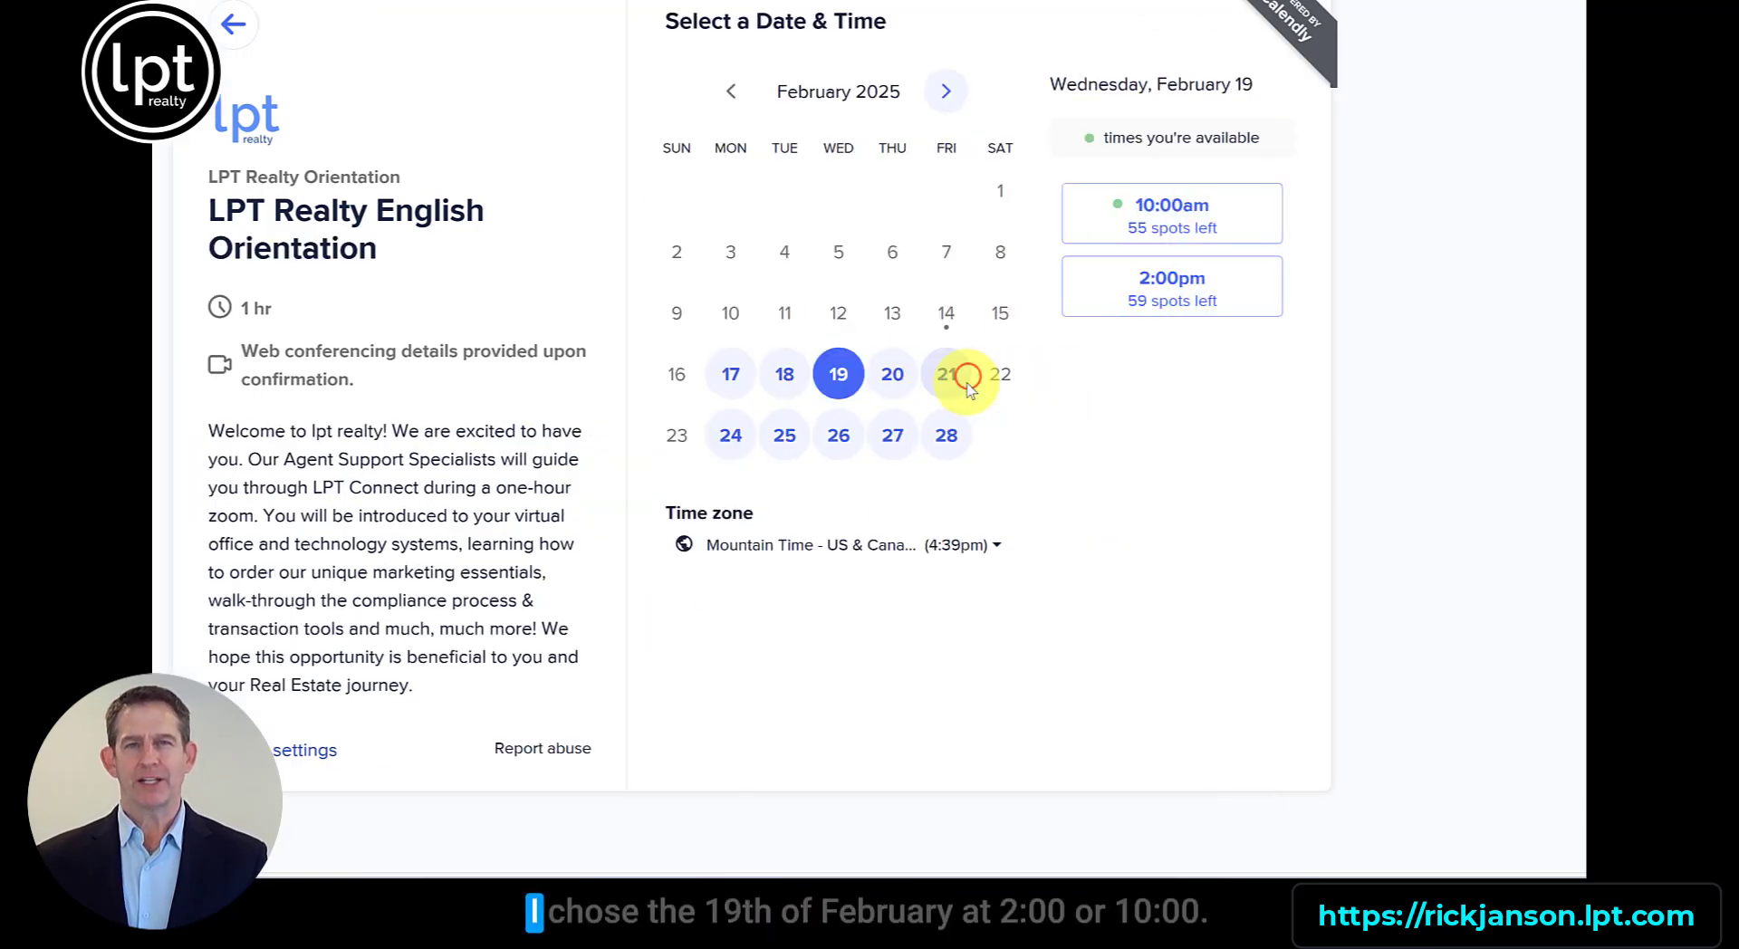
click(1067, 228)
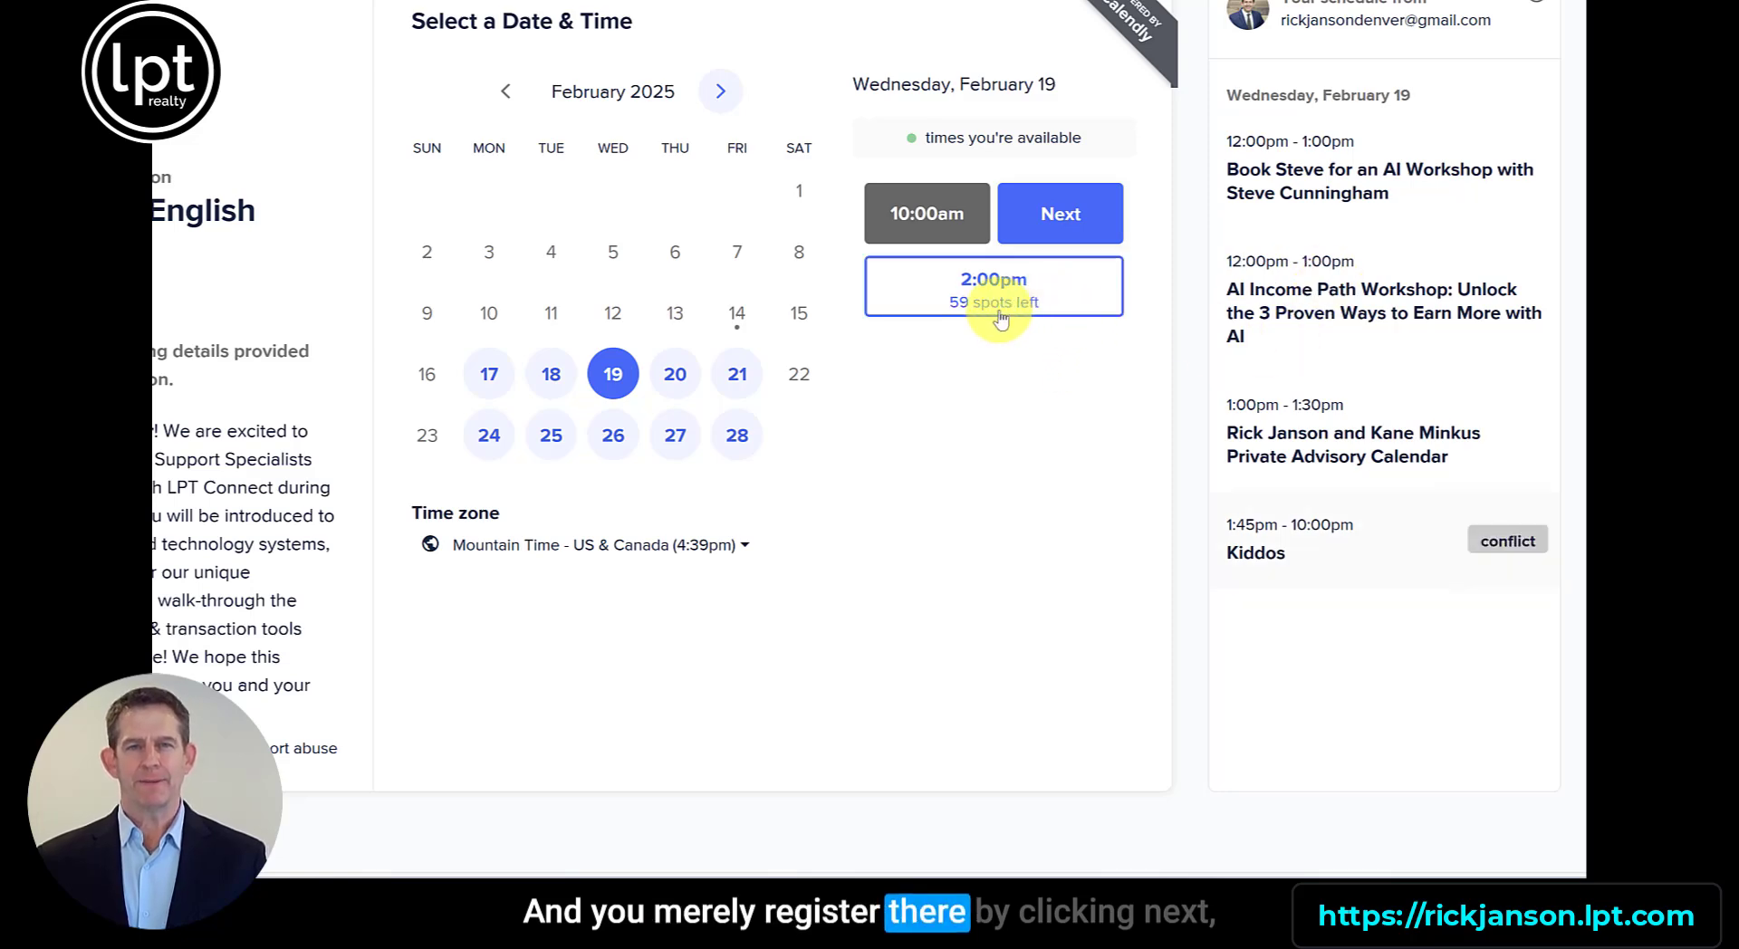
click(1059, 220)
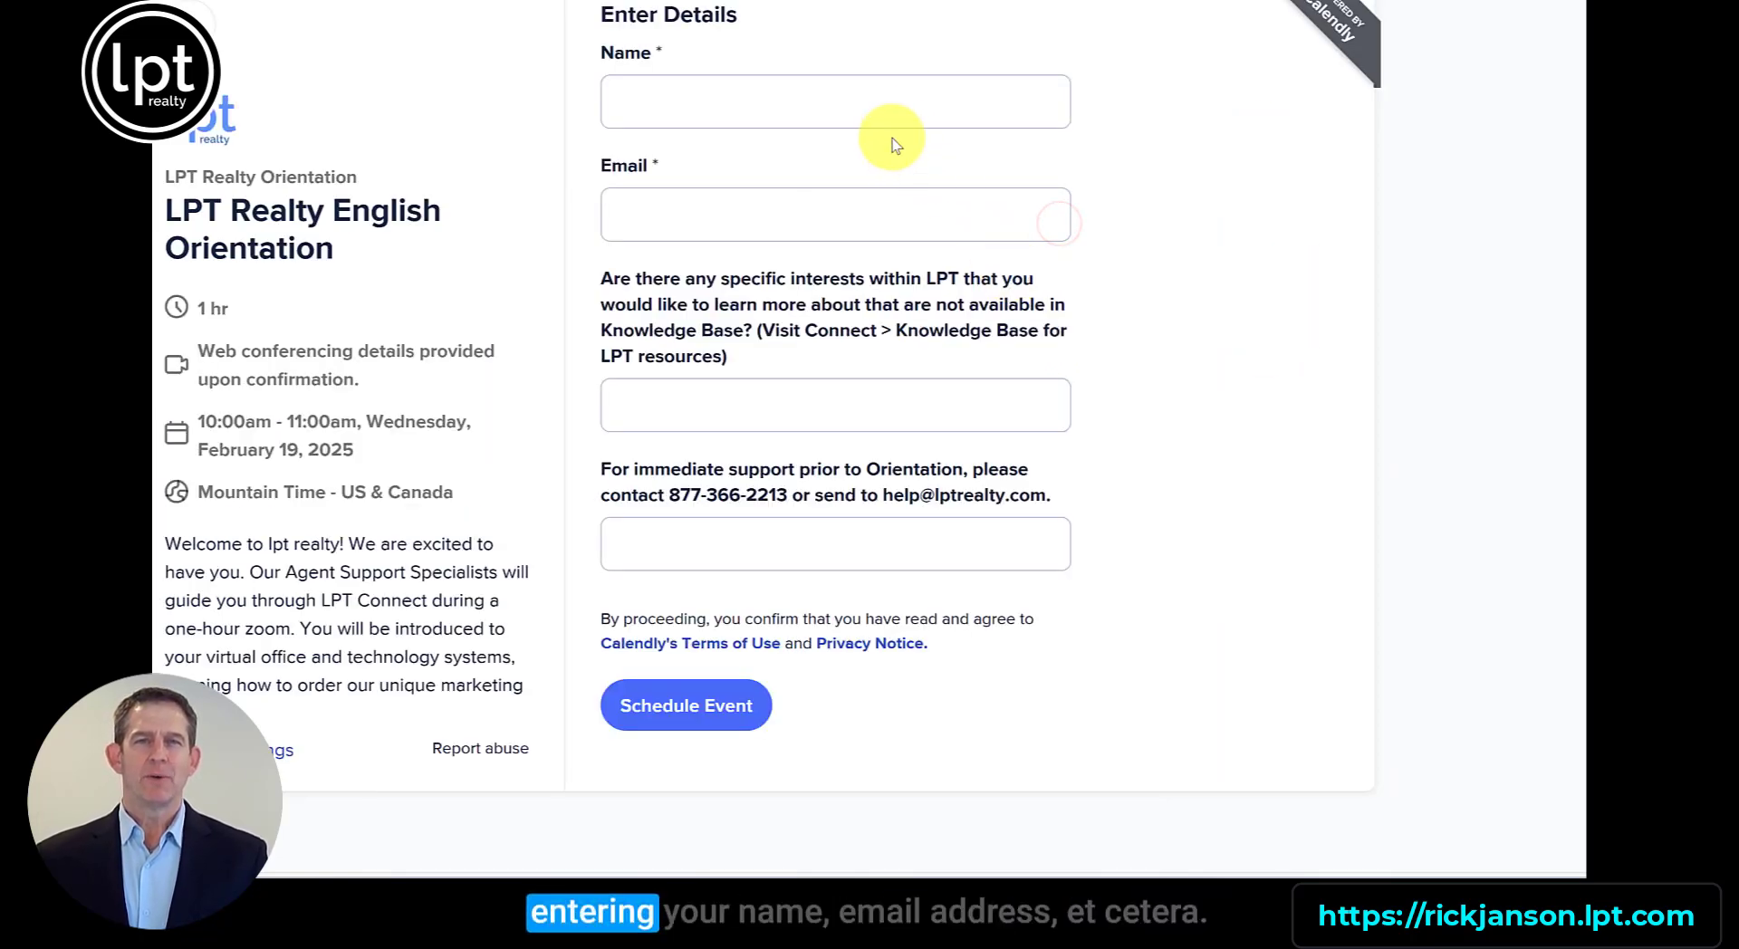
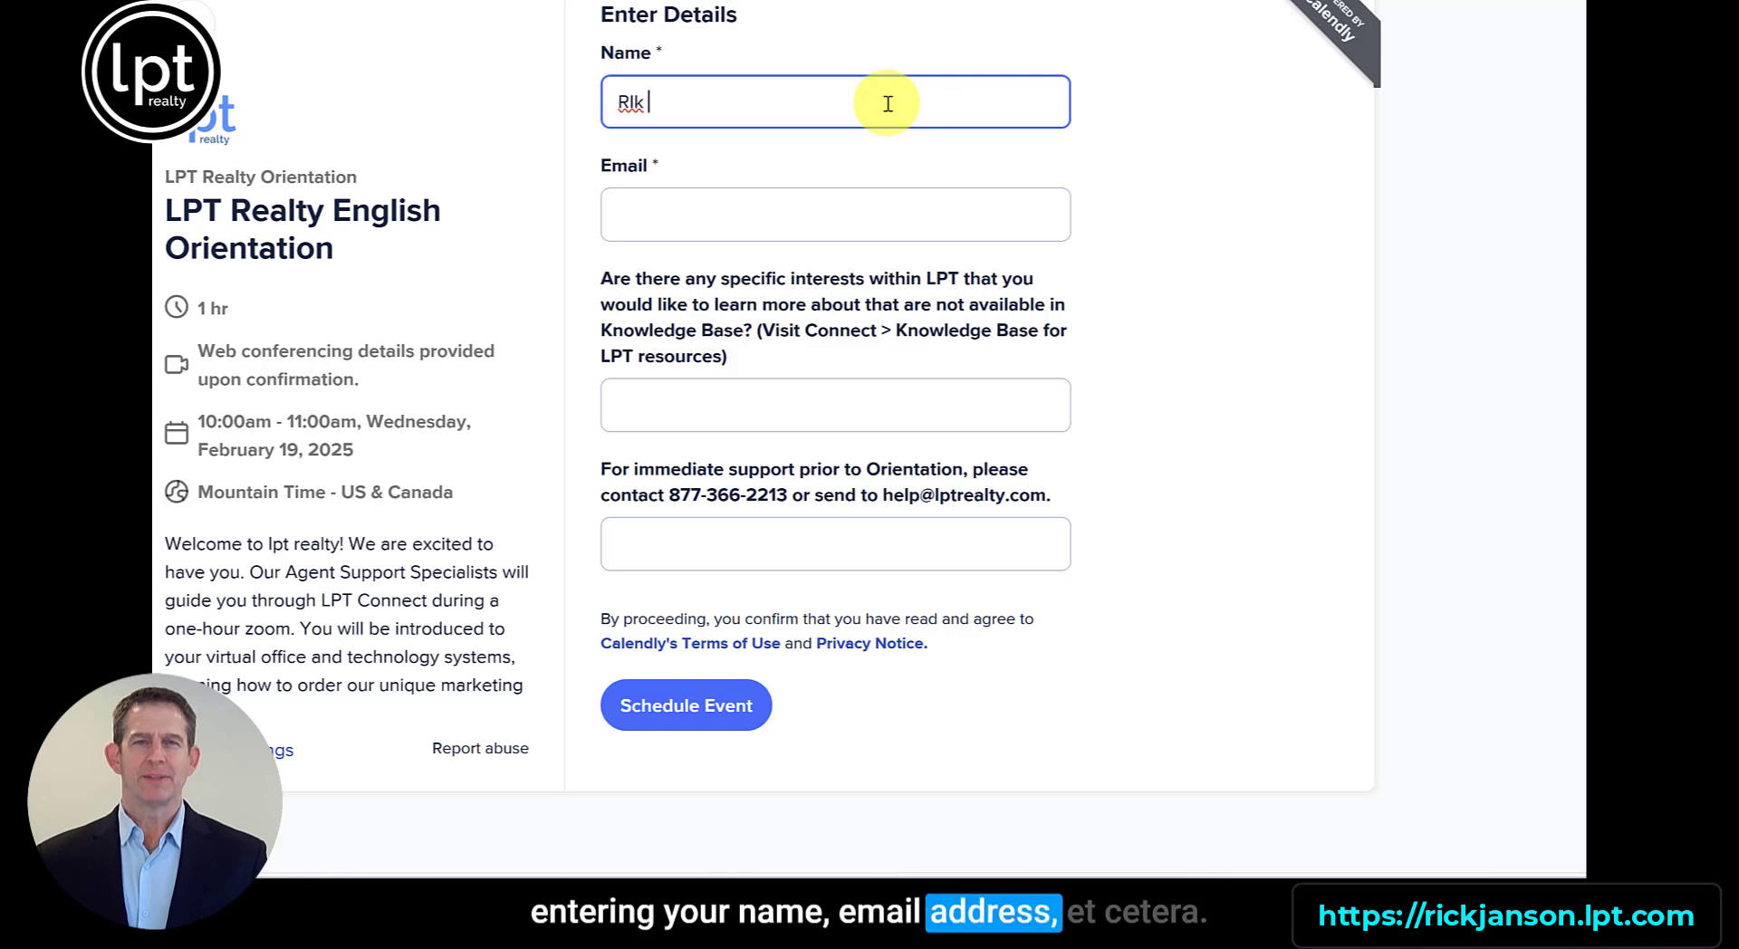
Enter the attendee's name and e-mail address, skip the optional questions, and schedule the orientation
key(Tab)
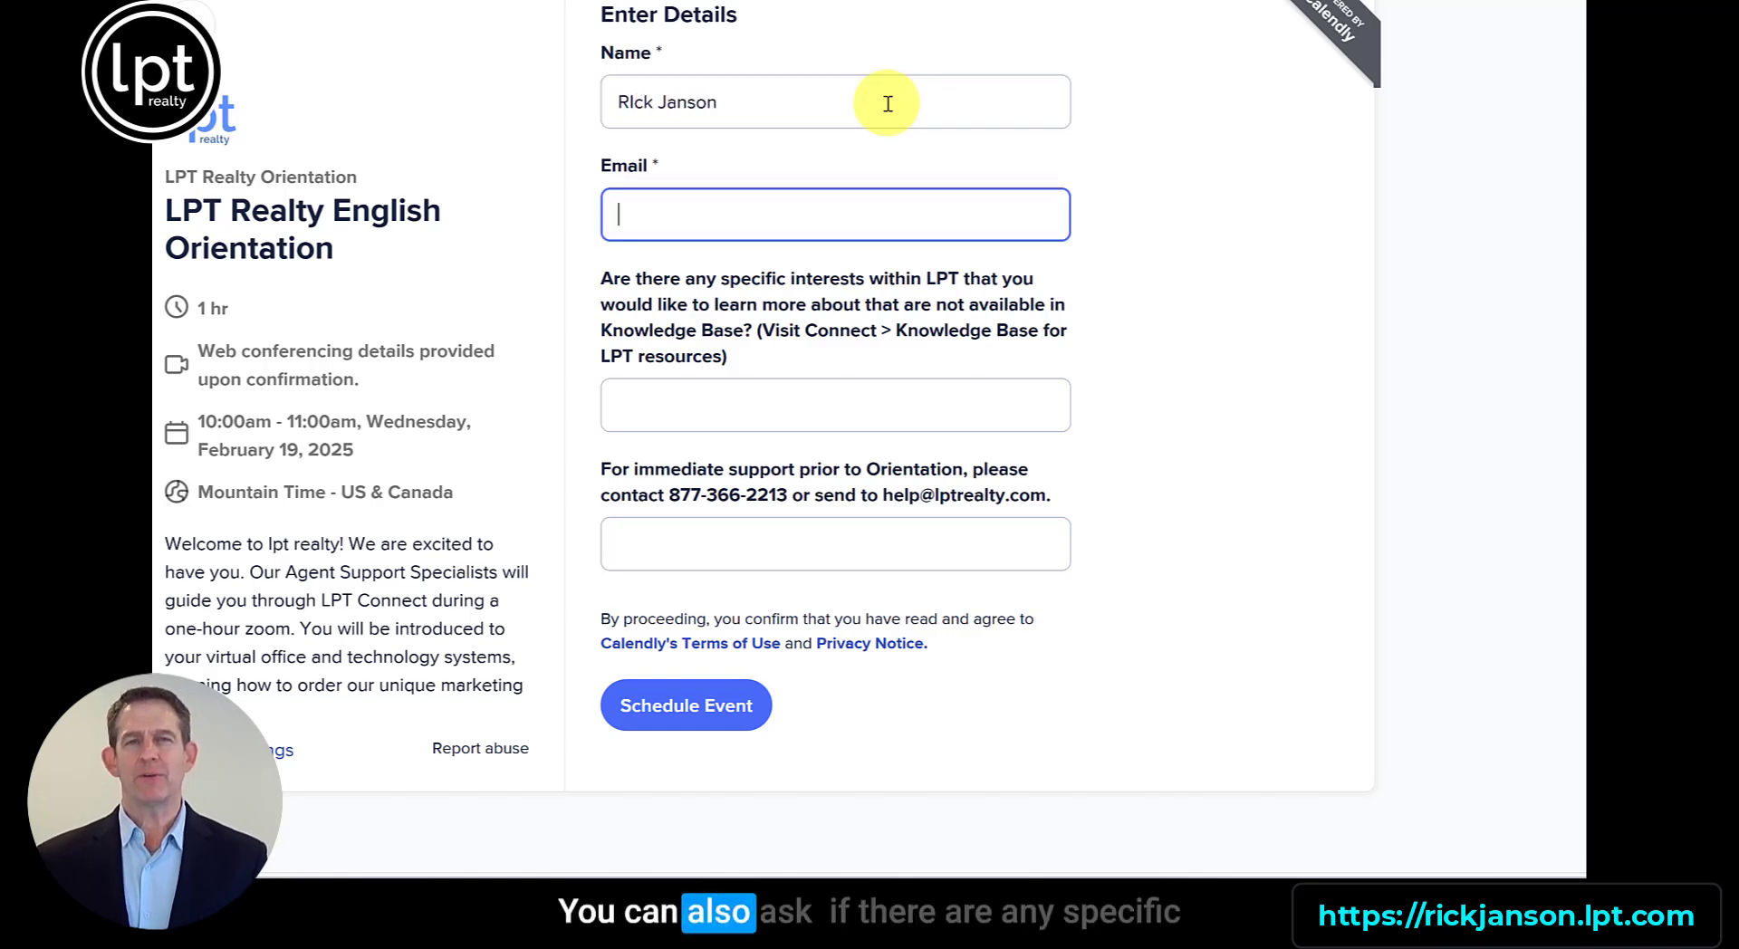
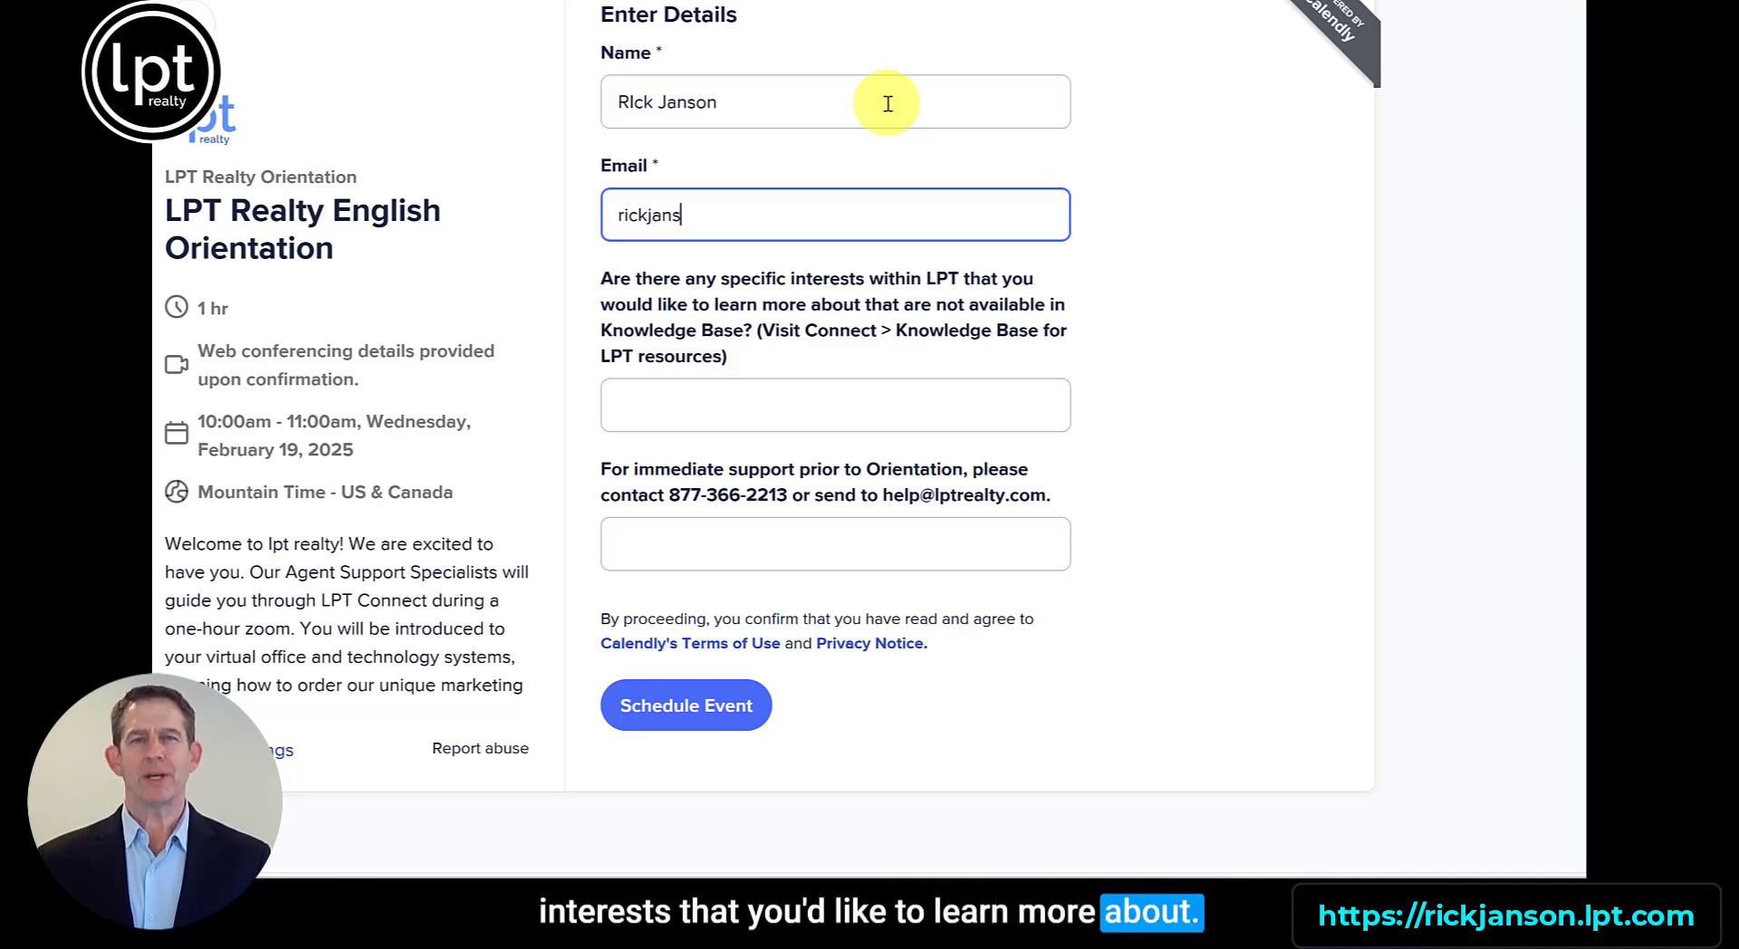
key(Tab)
key(Tab)
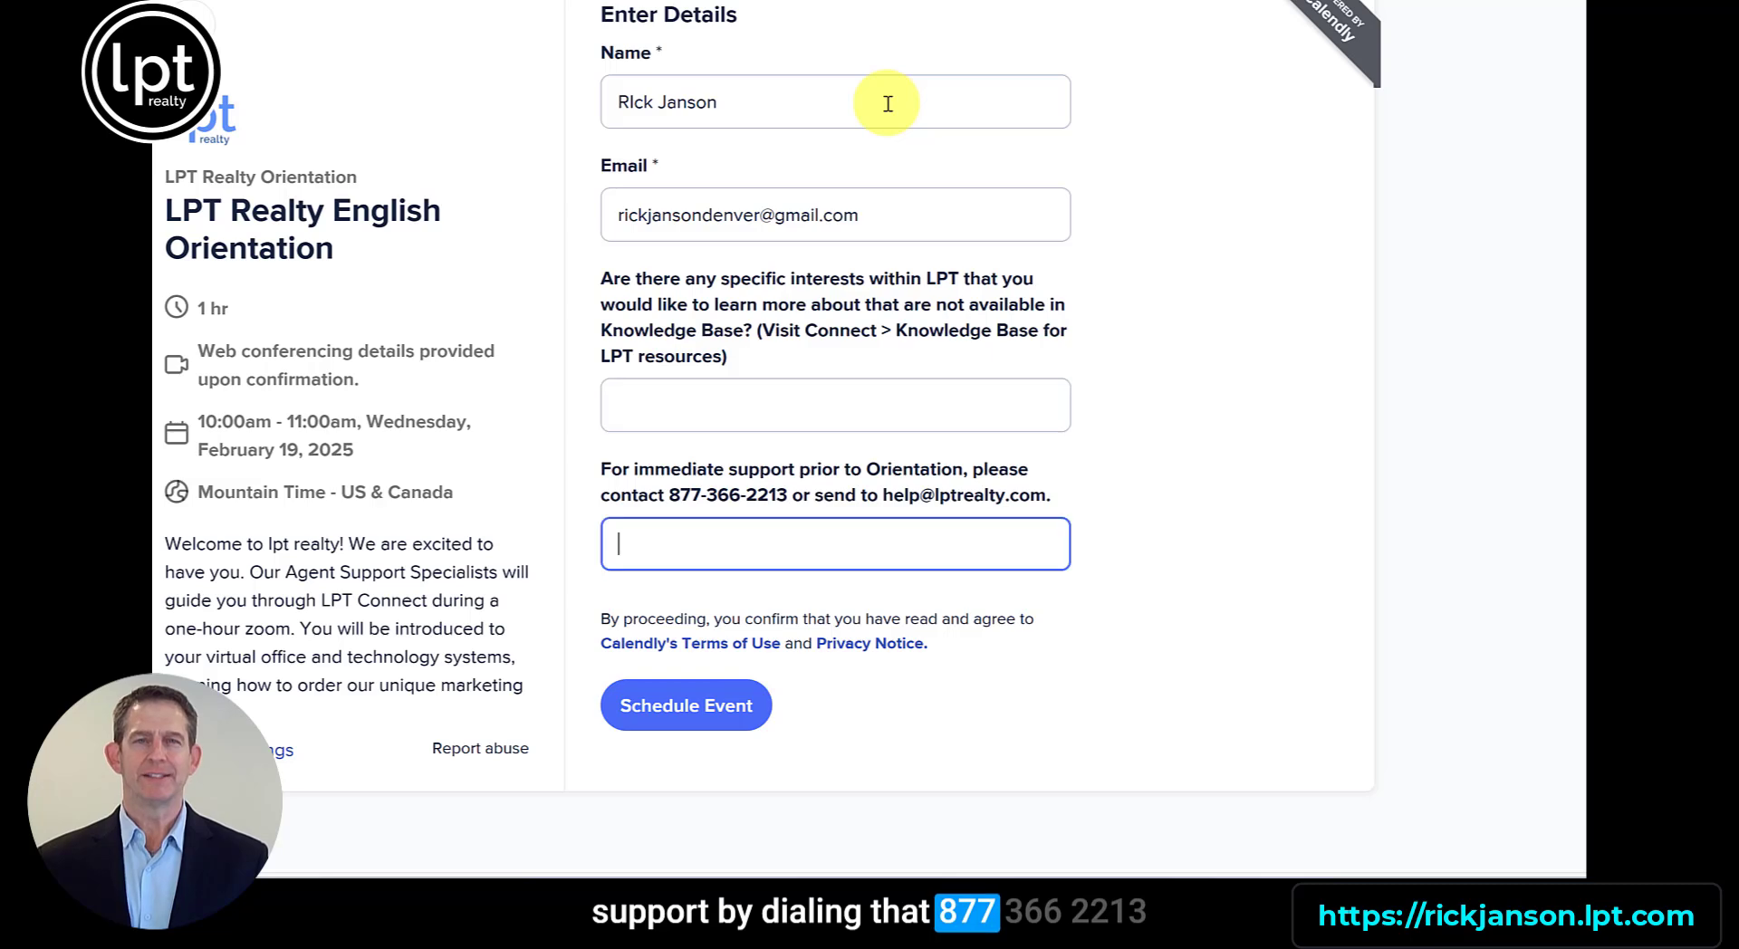
click(687, 707)
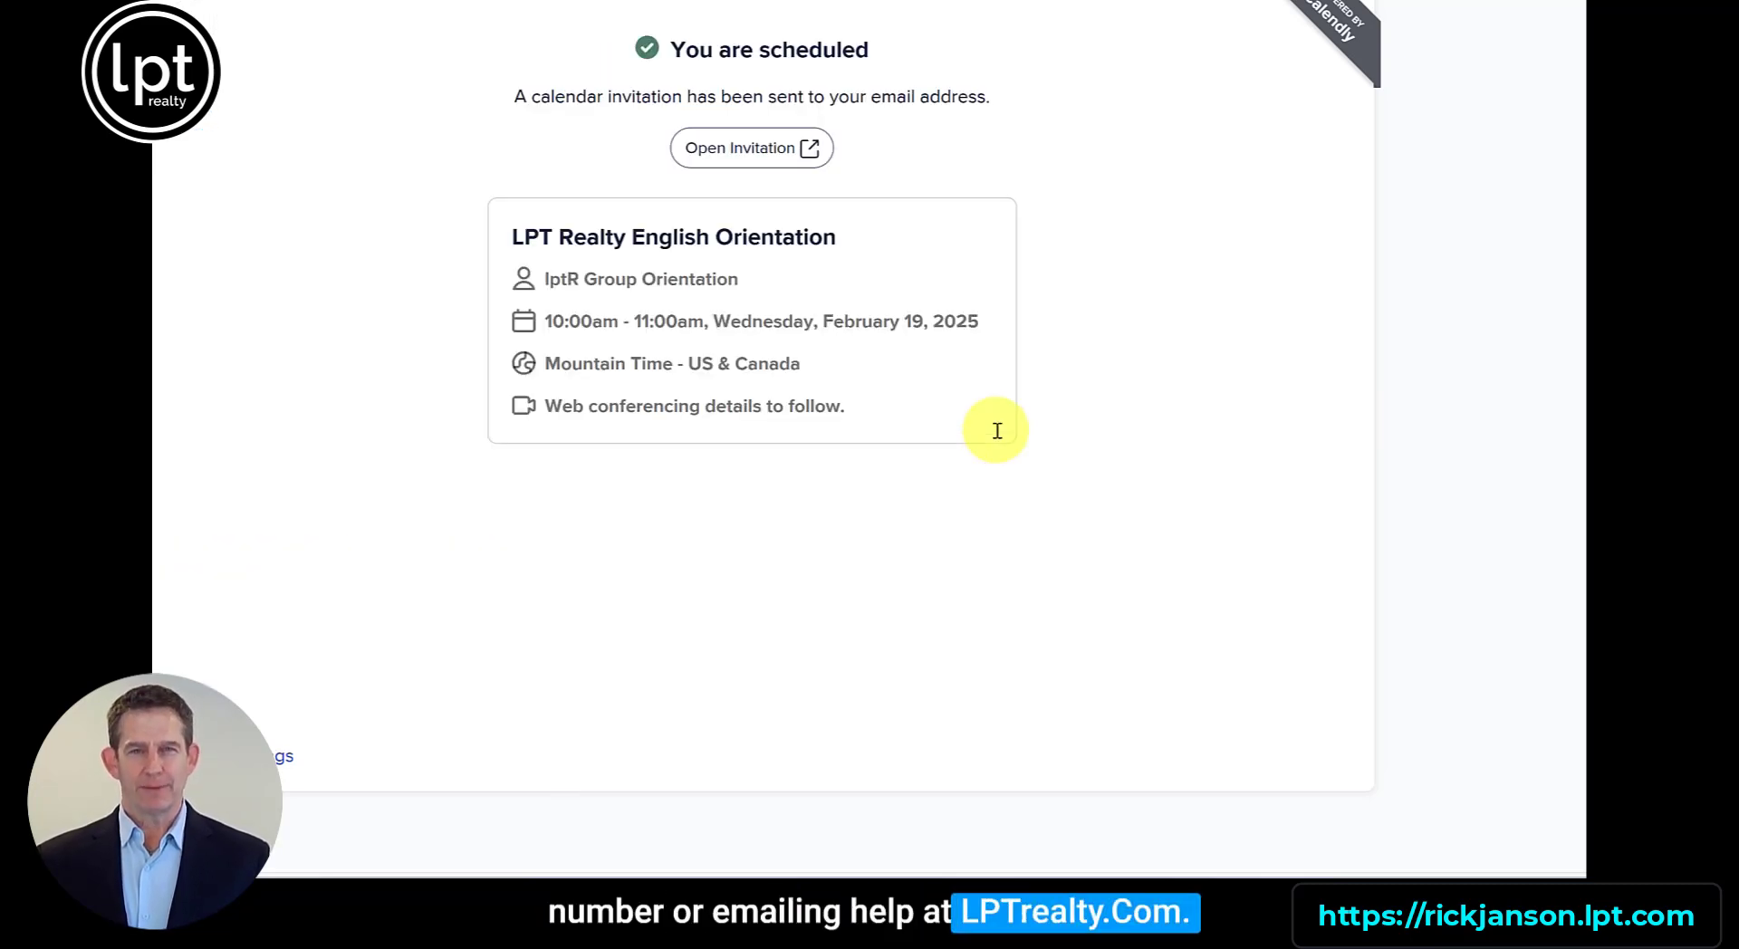
key(alt+Tab)
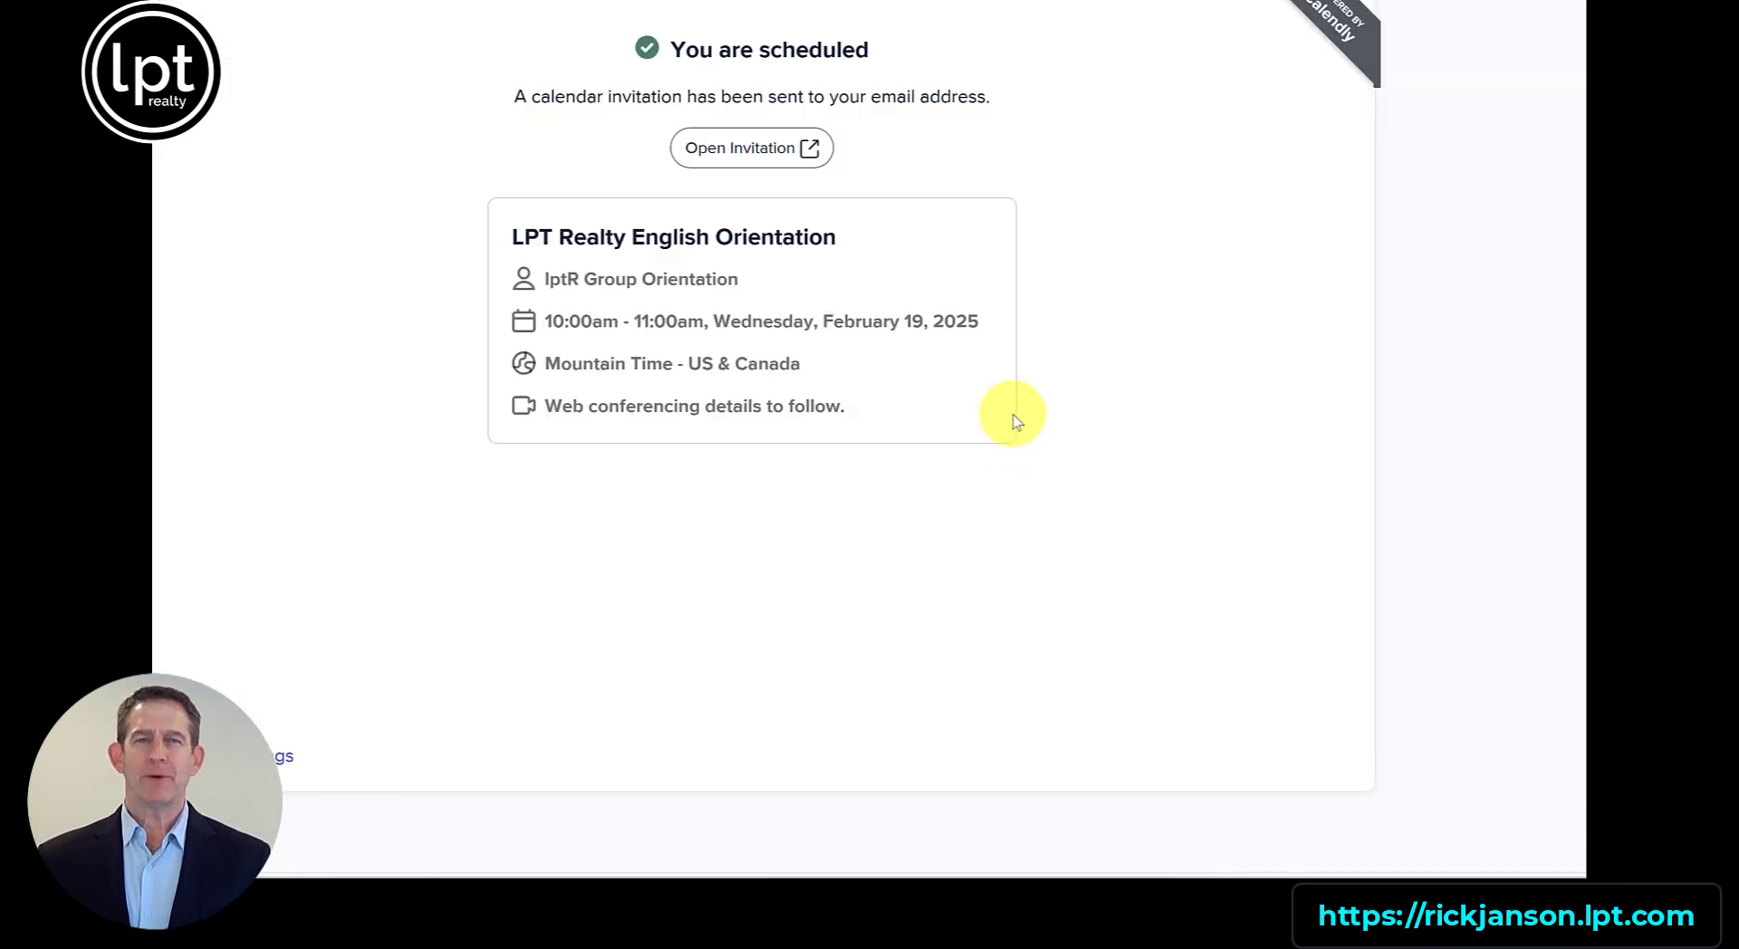
Scroll through the welcome email's login details, highlighting the company e-mail username line
scroll(1282, 524, down, 2)
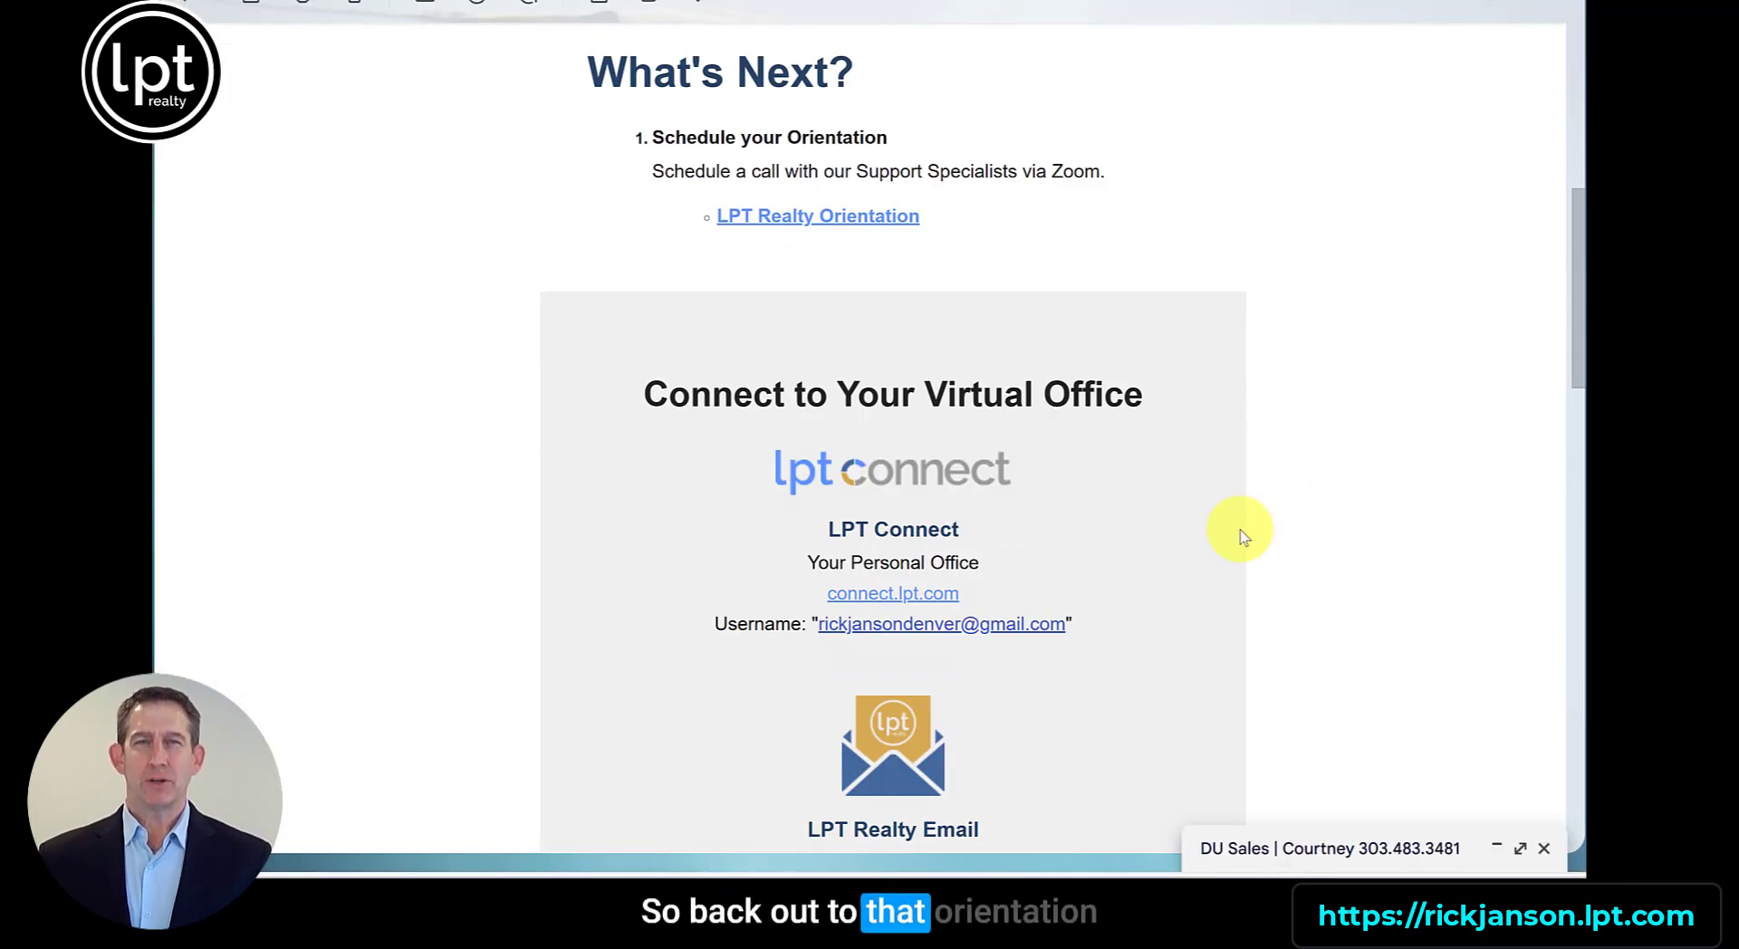
scroll(1188, 544, down, 1)
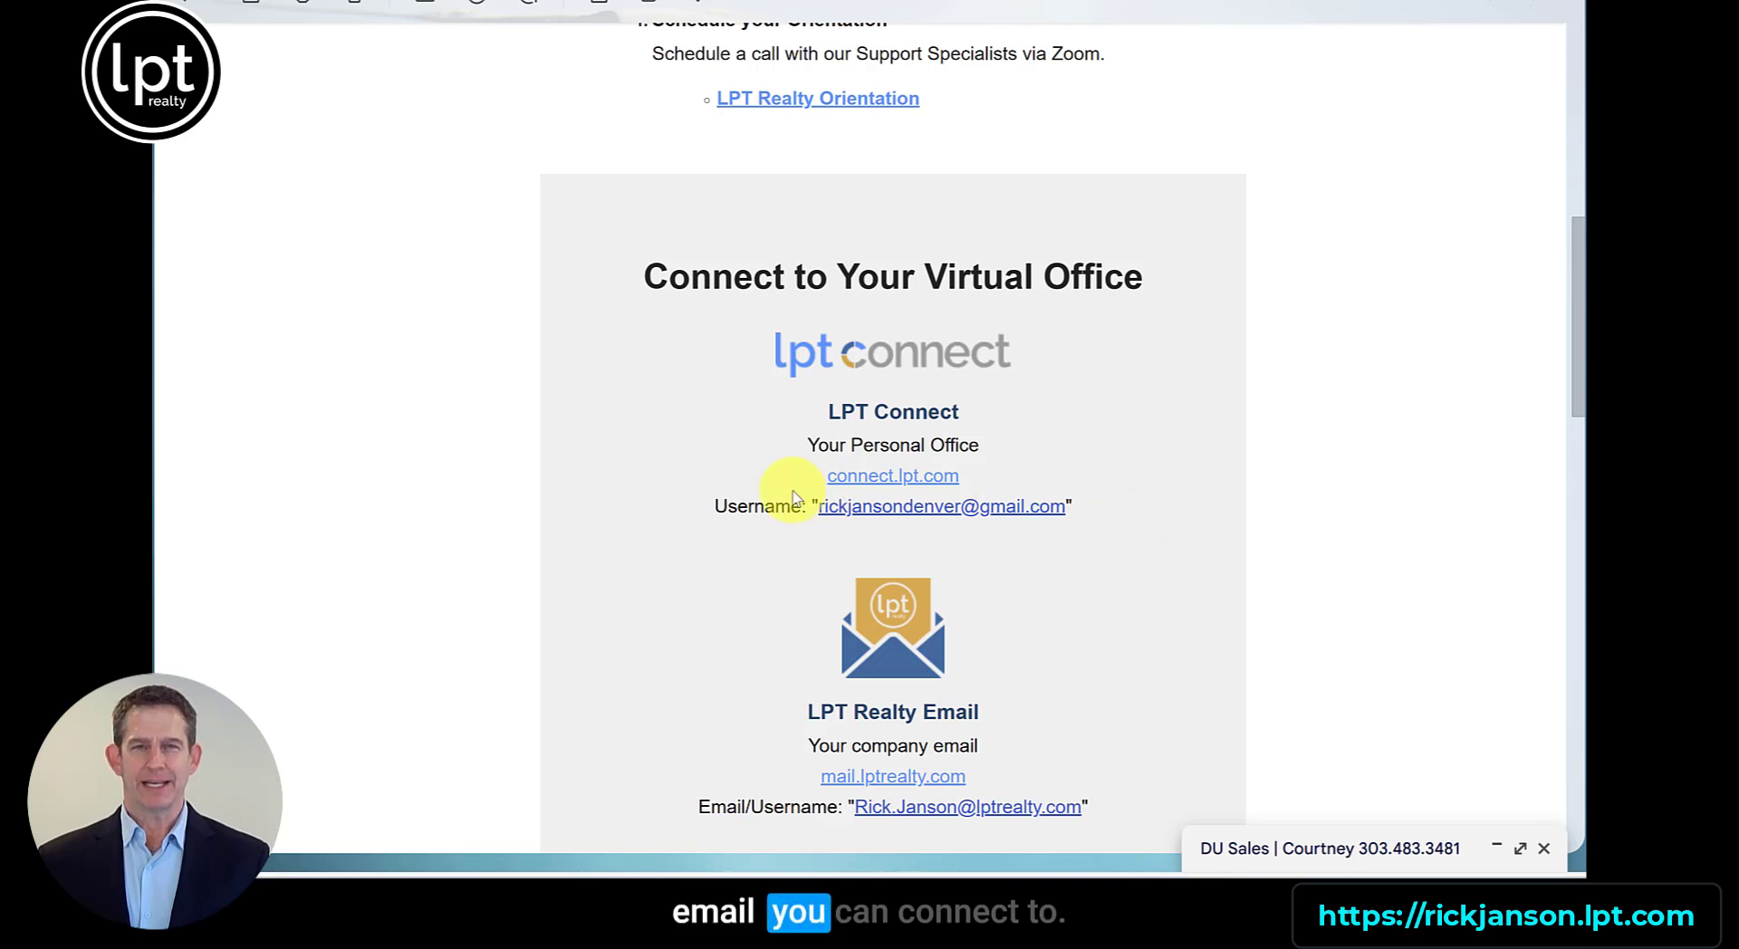
drag(714, 510, 1078, 503)
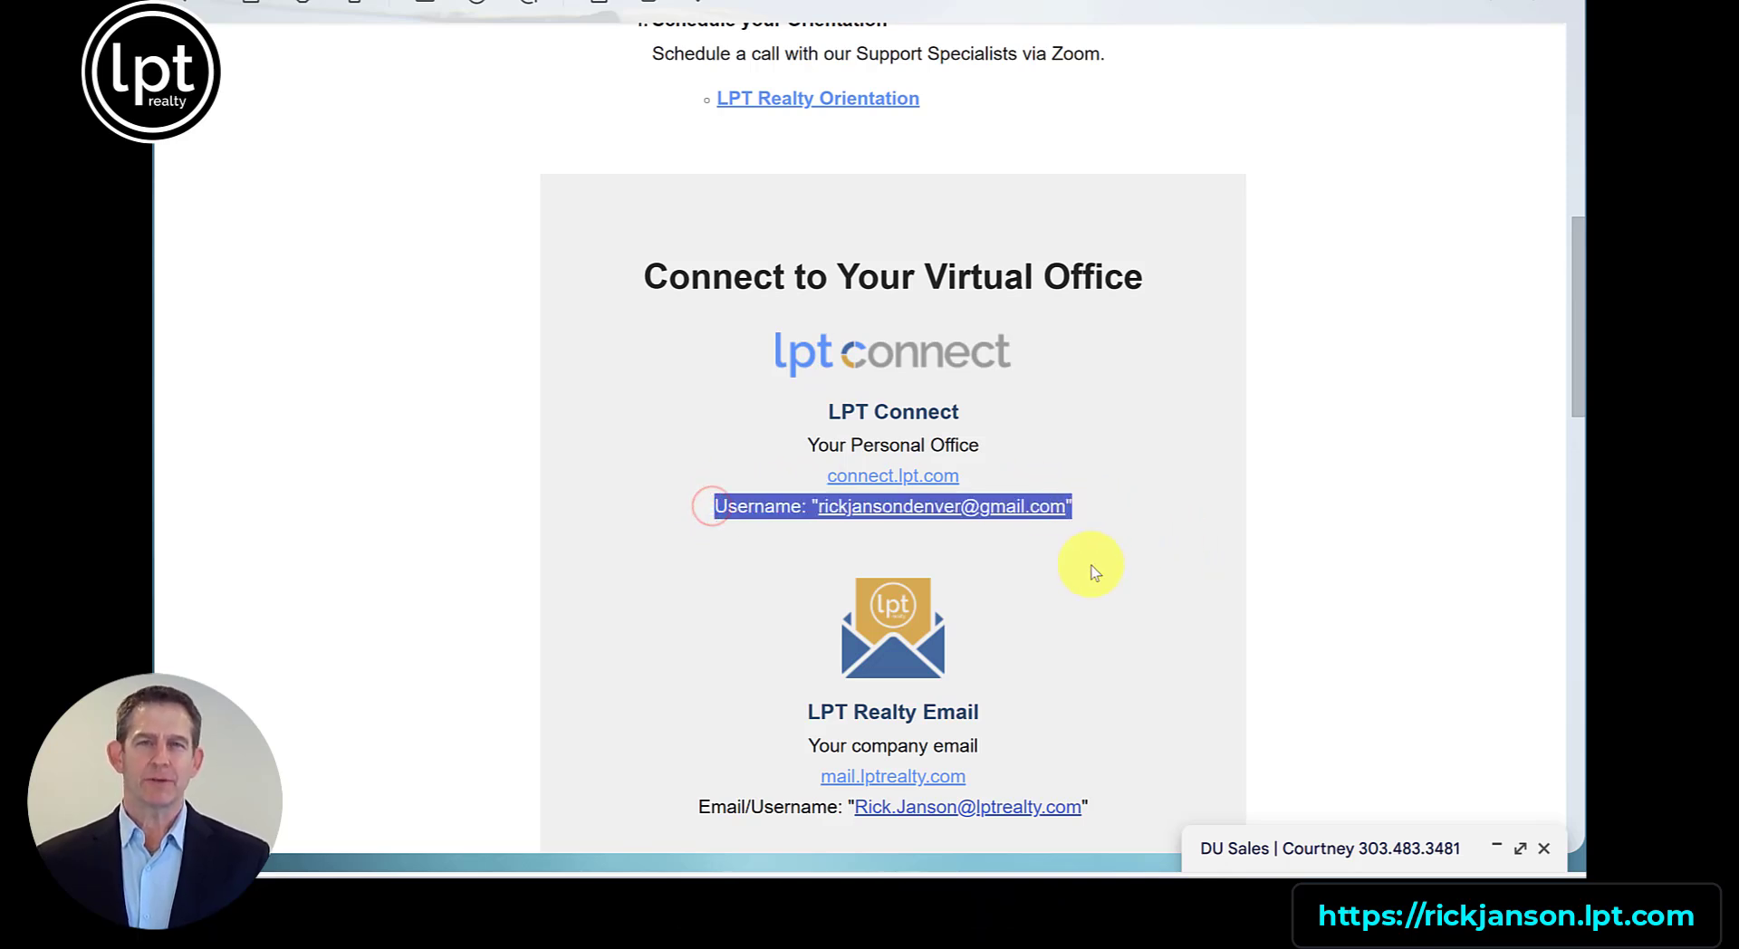
scroll(1094, 569, down, 1)
scroll(1098, 575, down, 2)
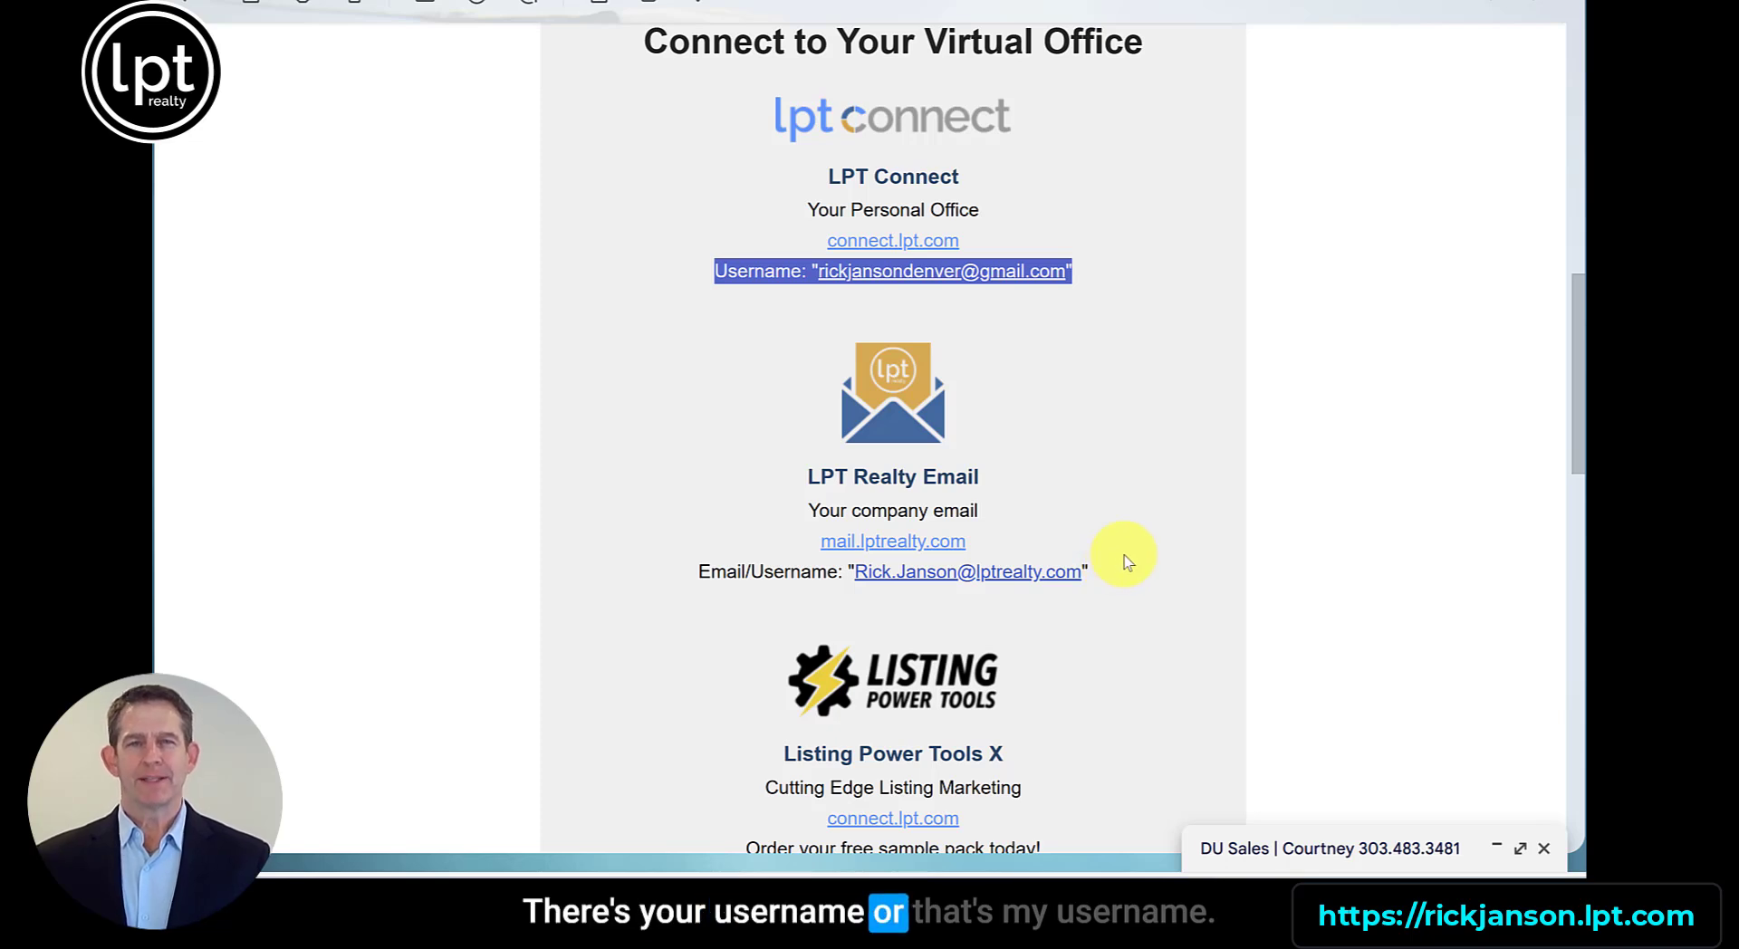
scroll(1123, 556, down, 2)
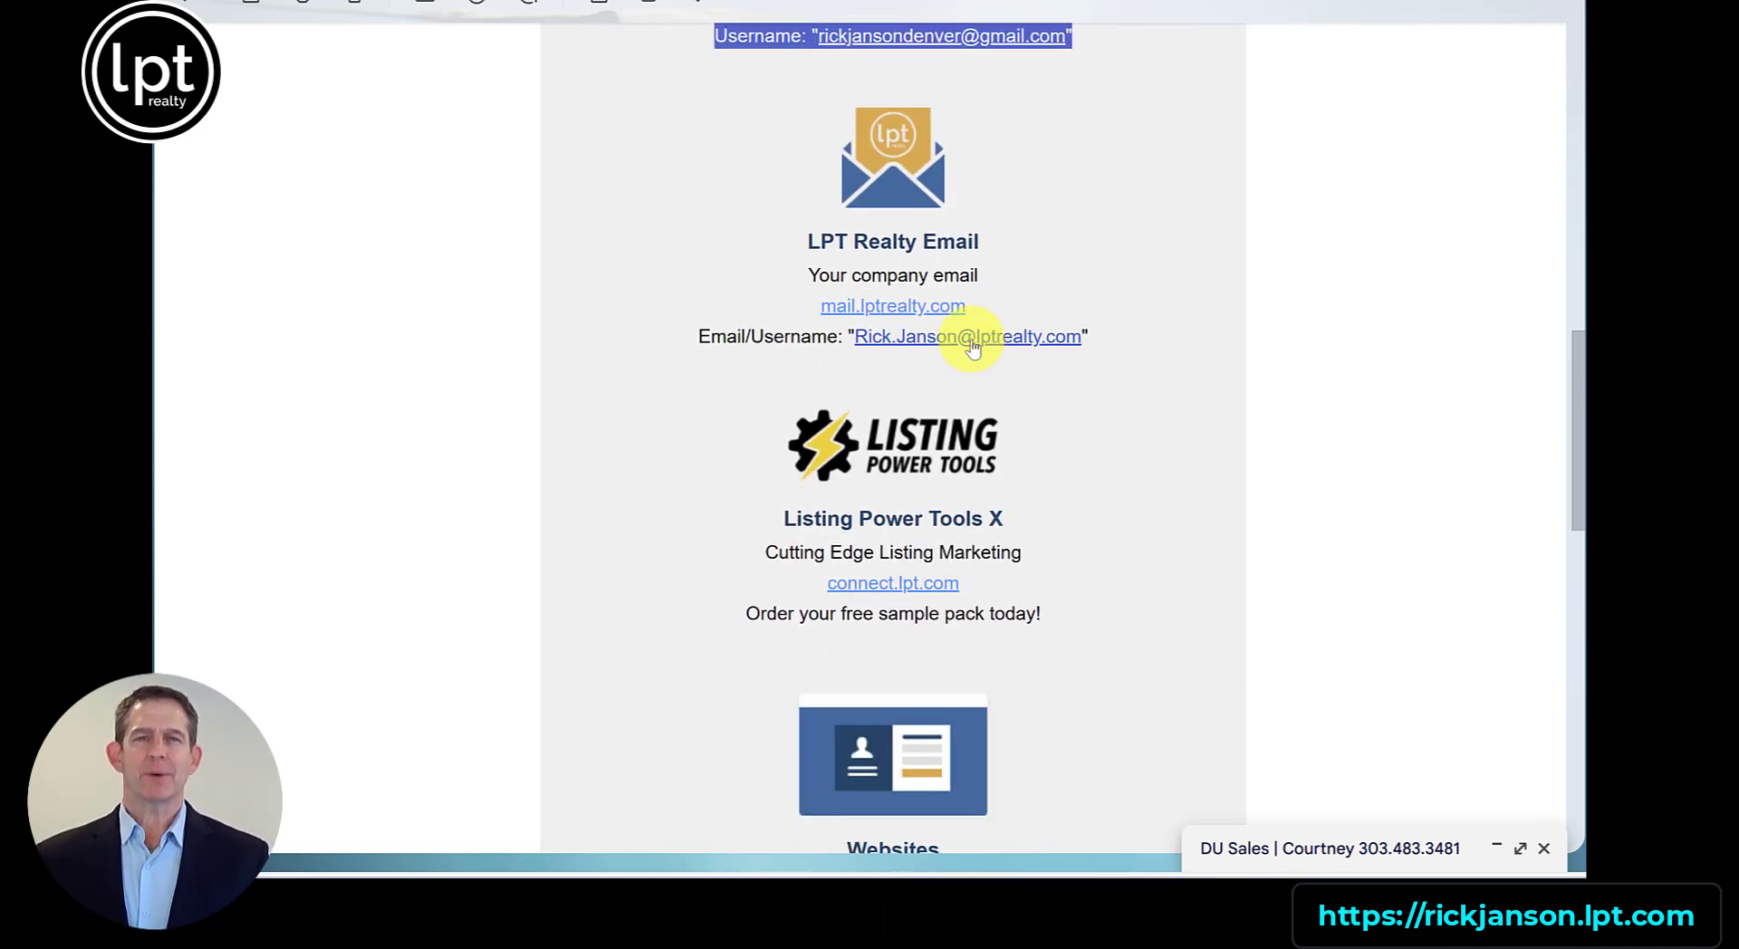
drag(1092, 342, 584, 355)
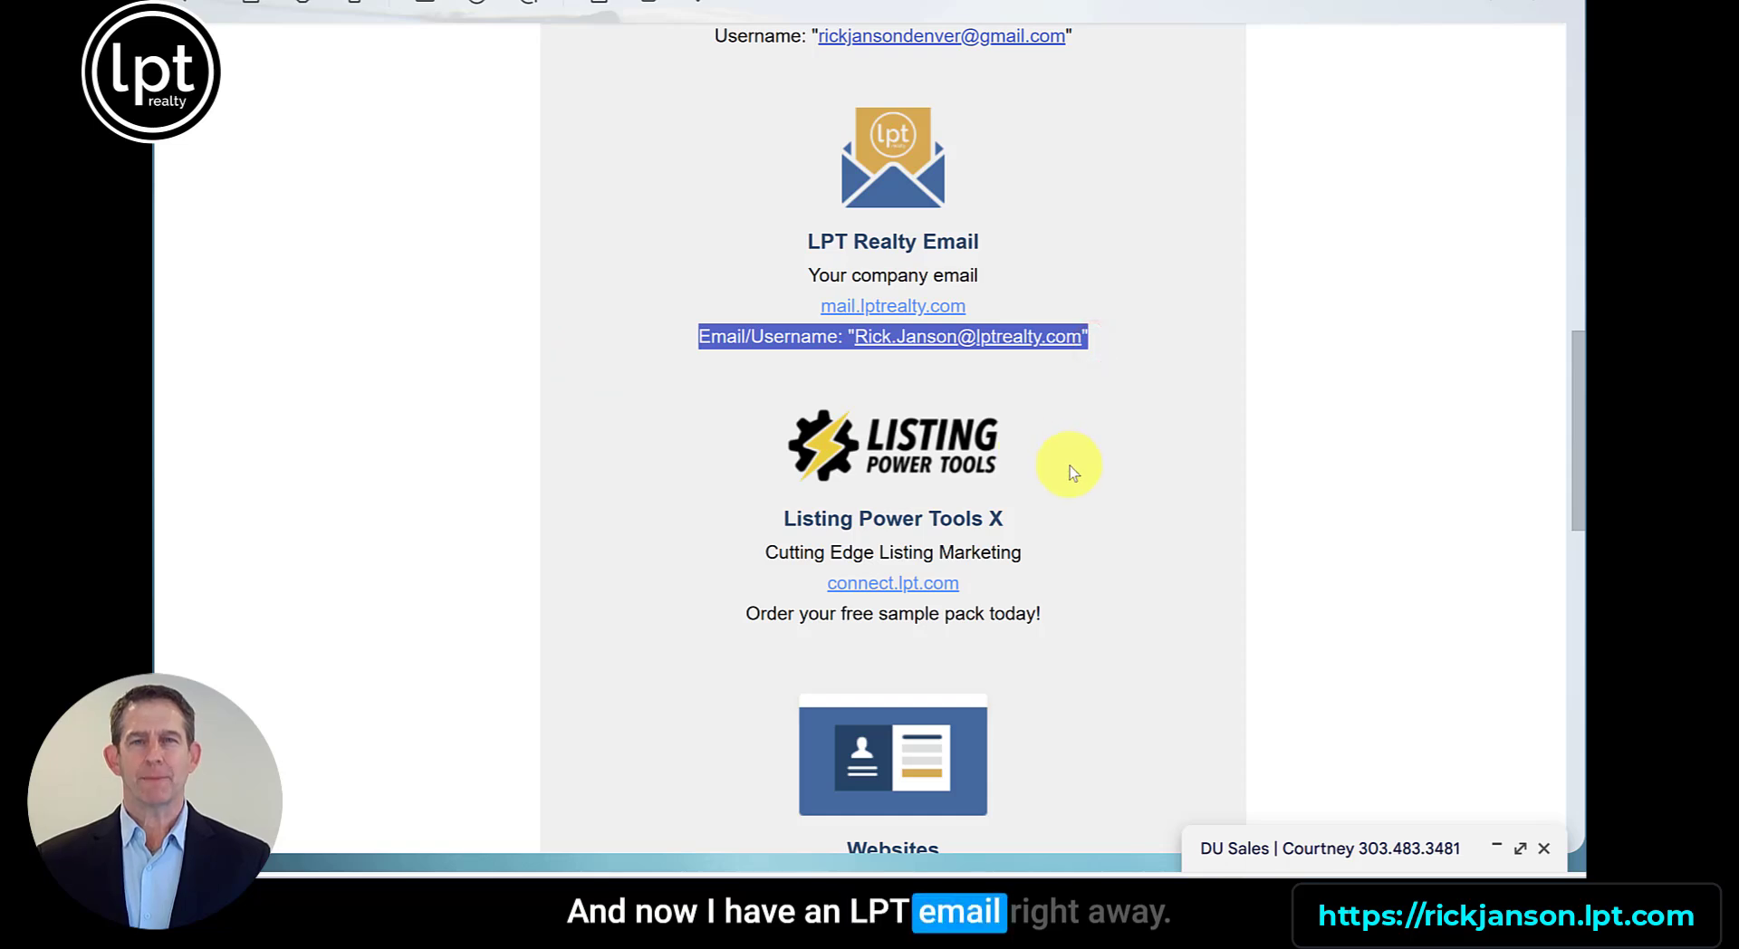
click(1126, 478)
Follow the connect.lpt.com link in Connect to Your Virtual Office to the login page
scroll(1094, 491, down, 2)
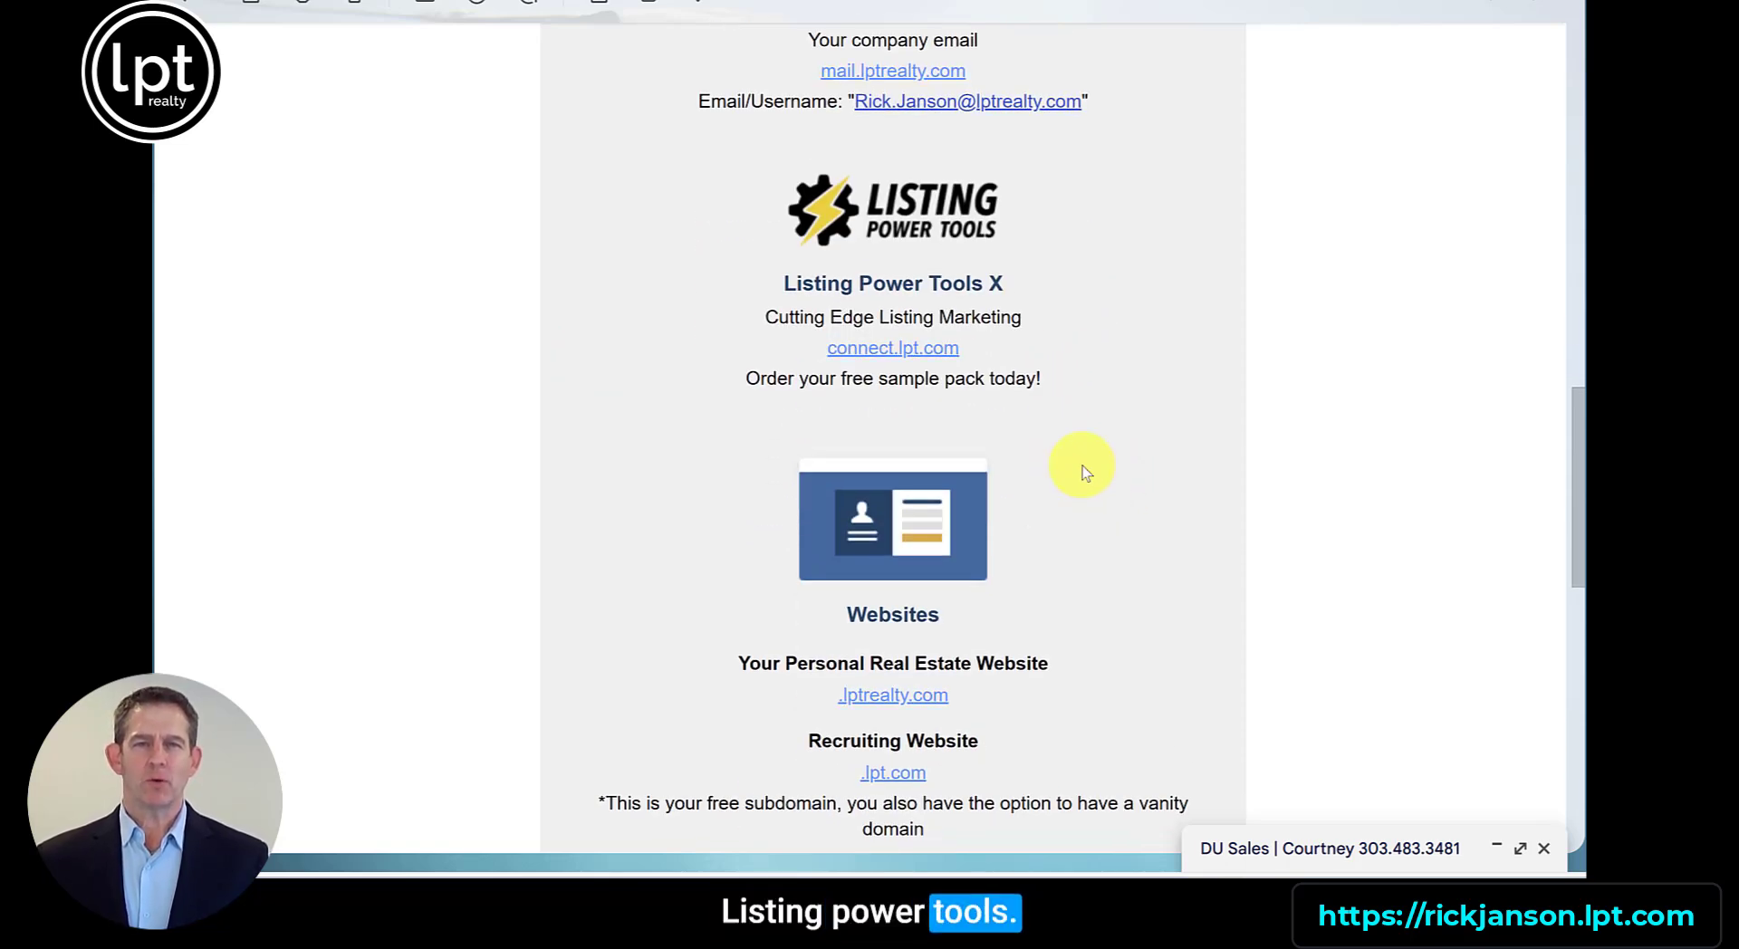
scroll(1085, 471, down, 1)
click(930, 233)
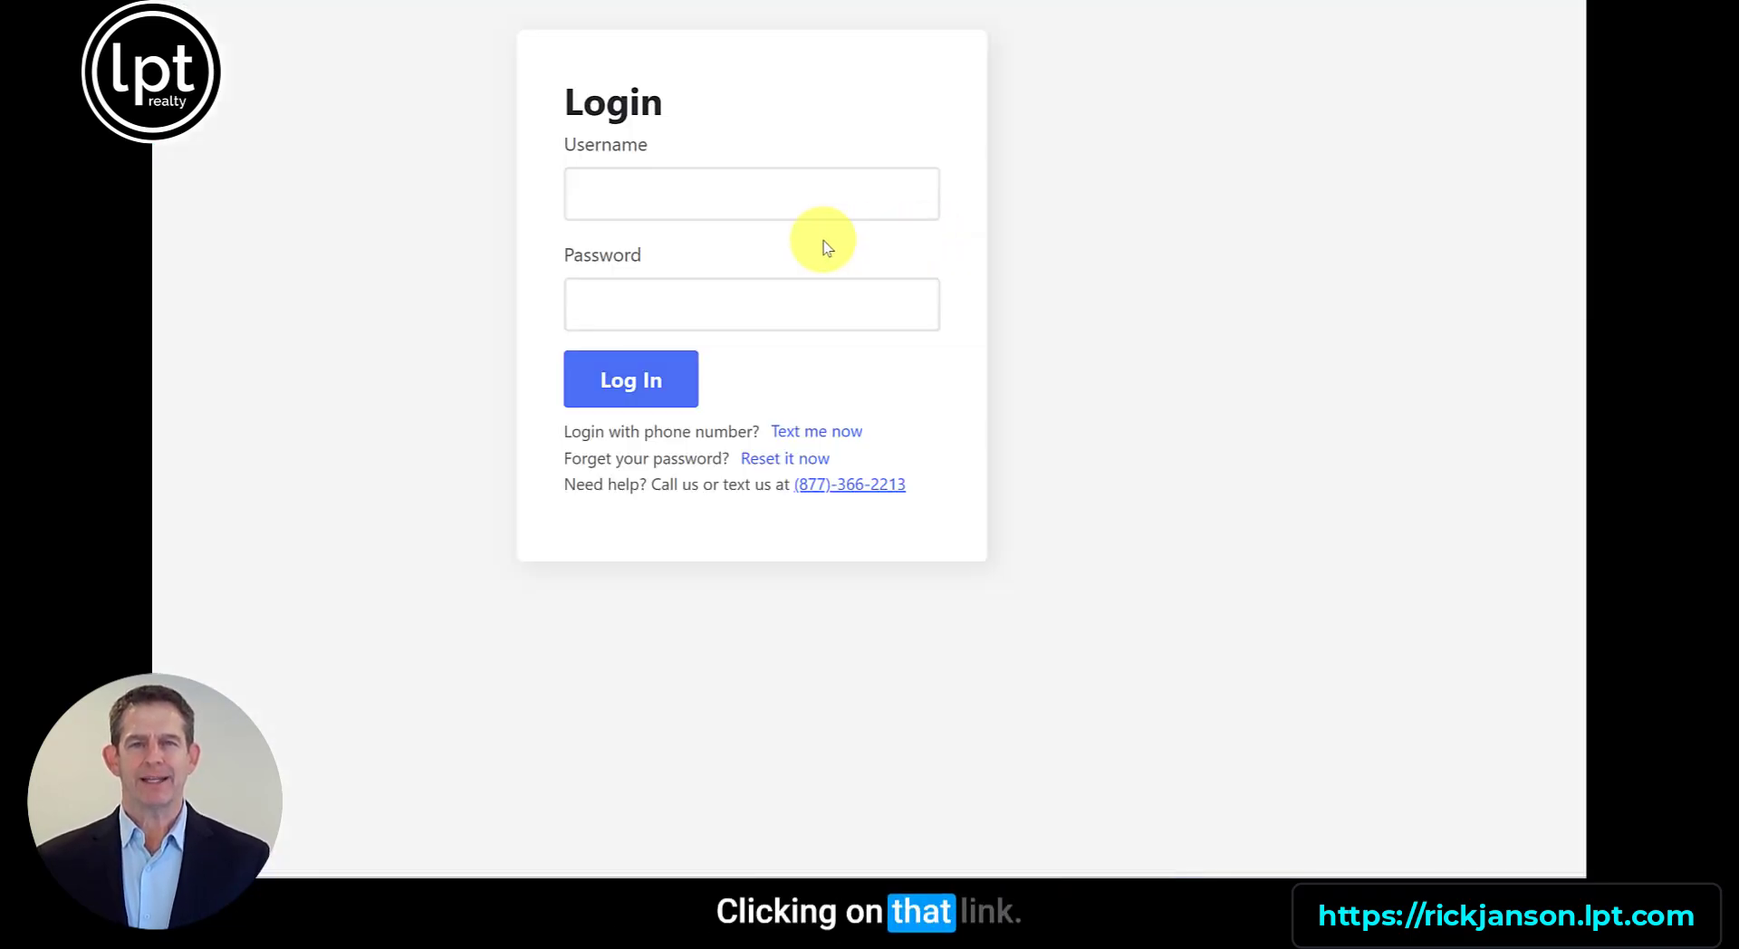
Switch to phone-number login, enter the phone number, and request a login token by text
click(802, 431)
click(750, 194)
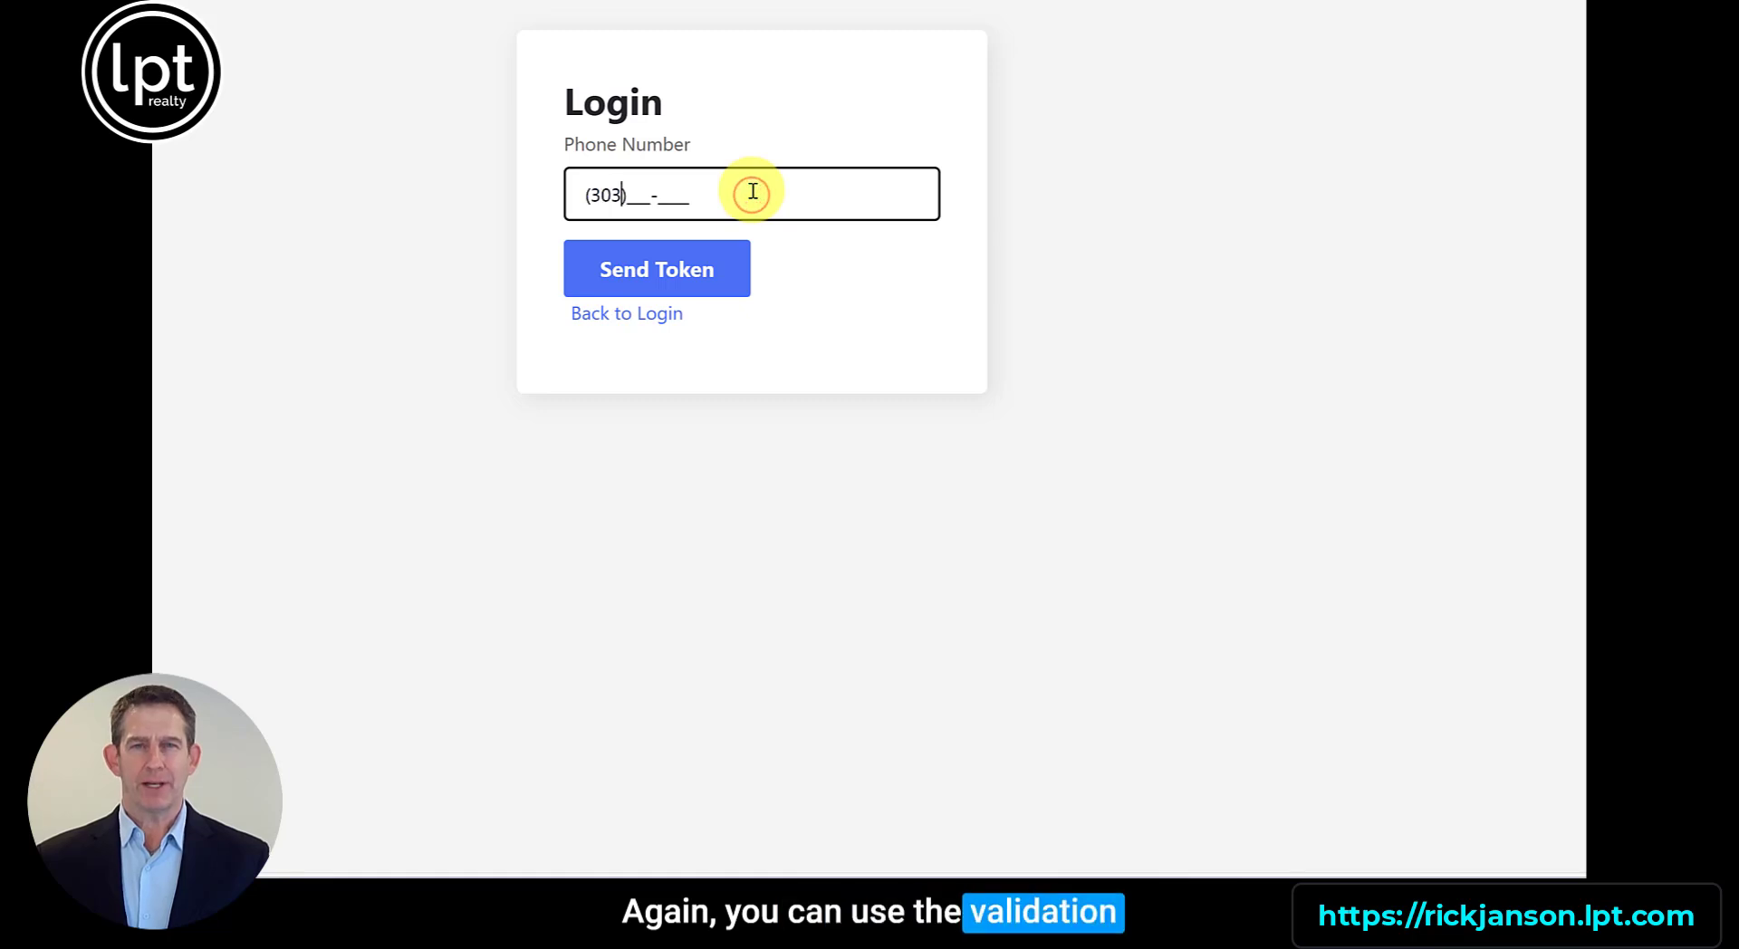
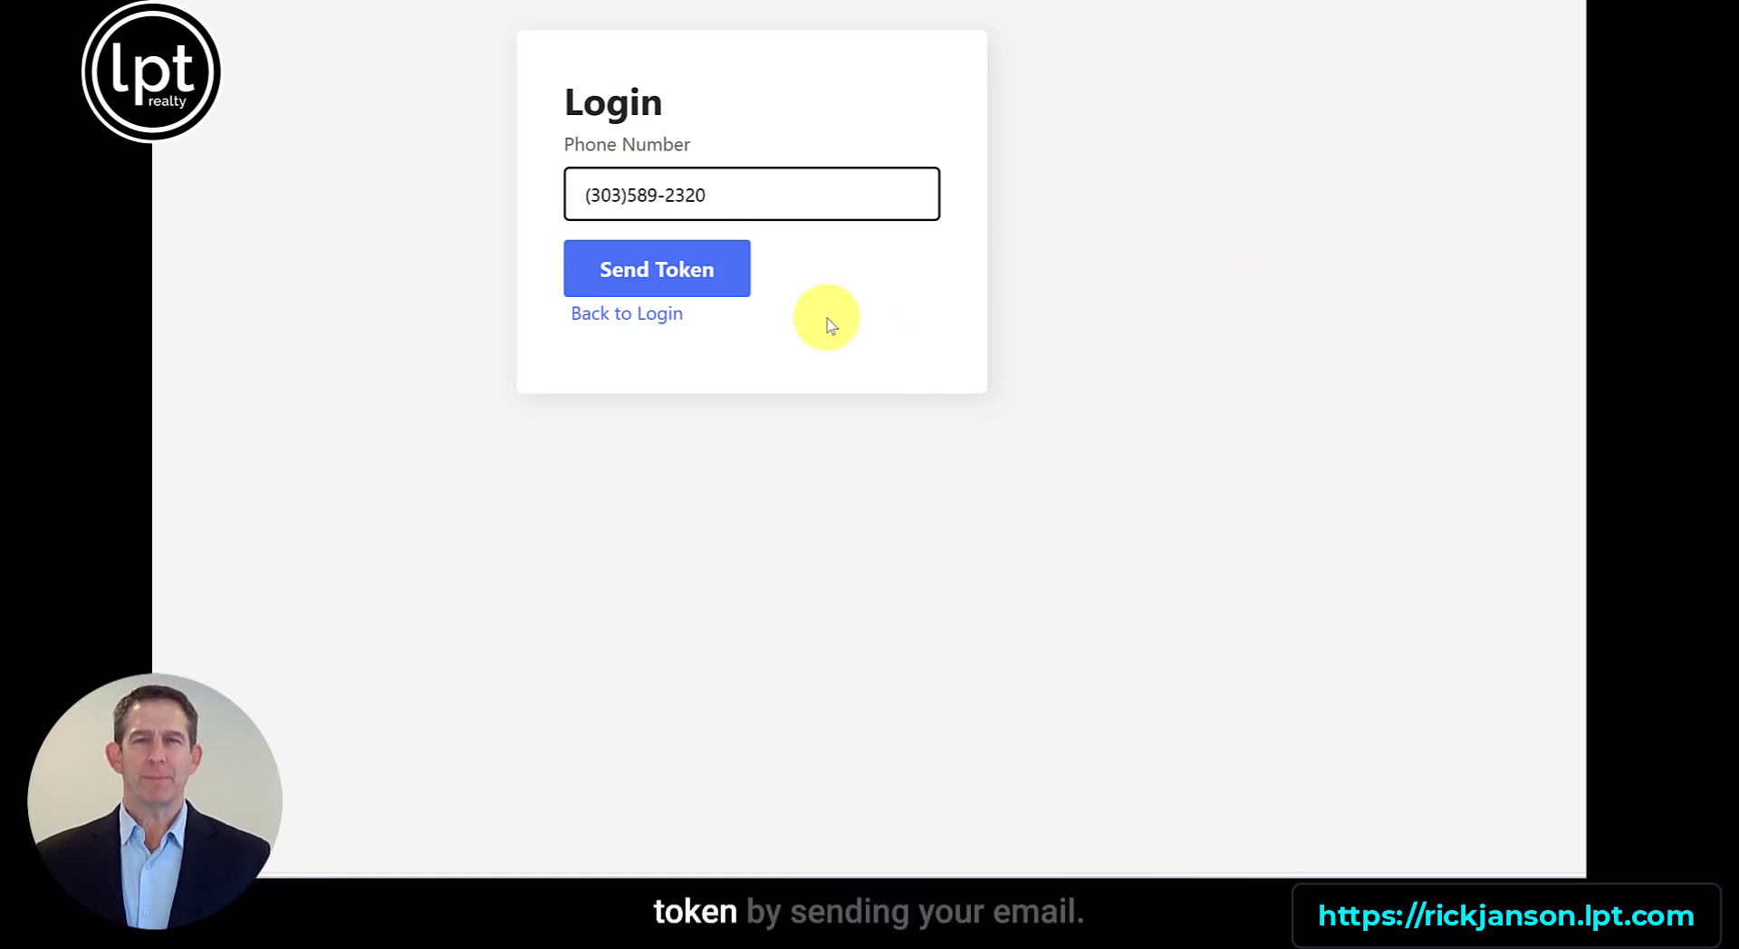
click(692, 271)
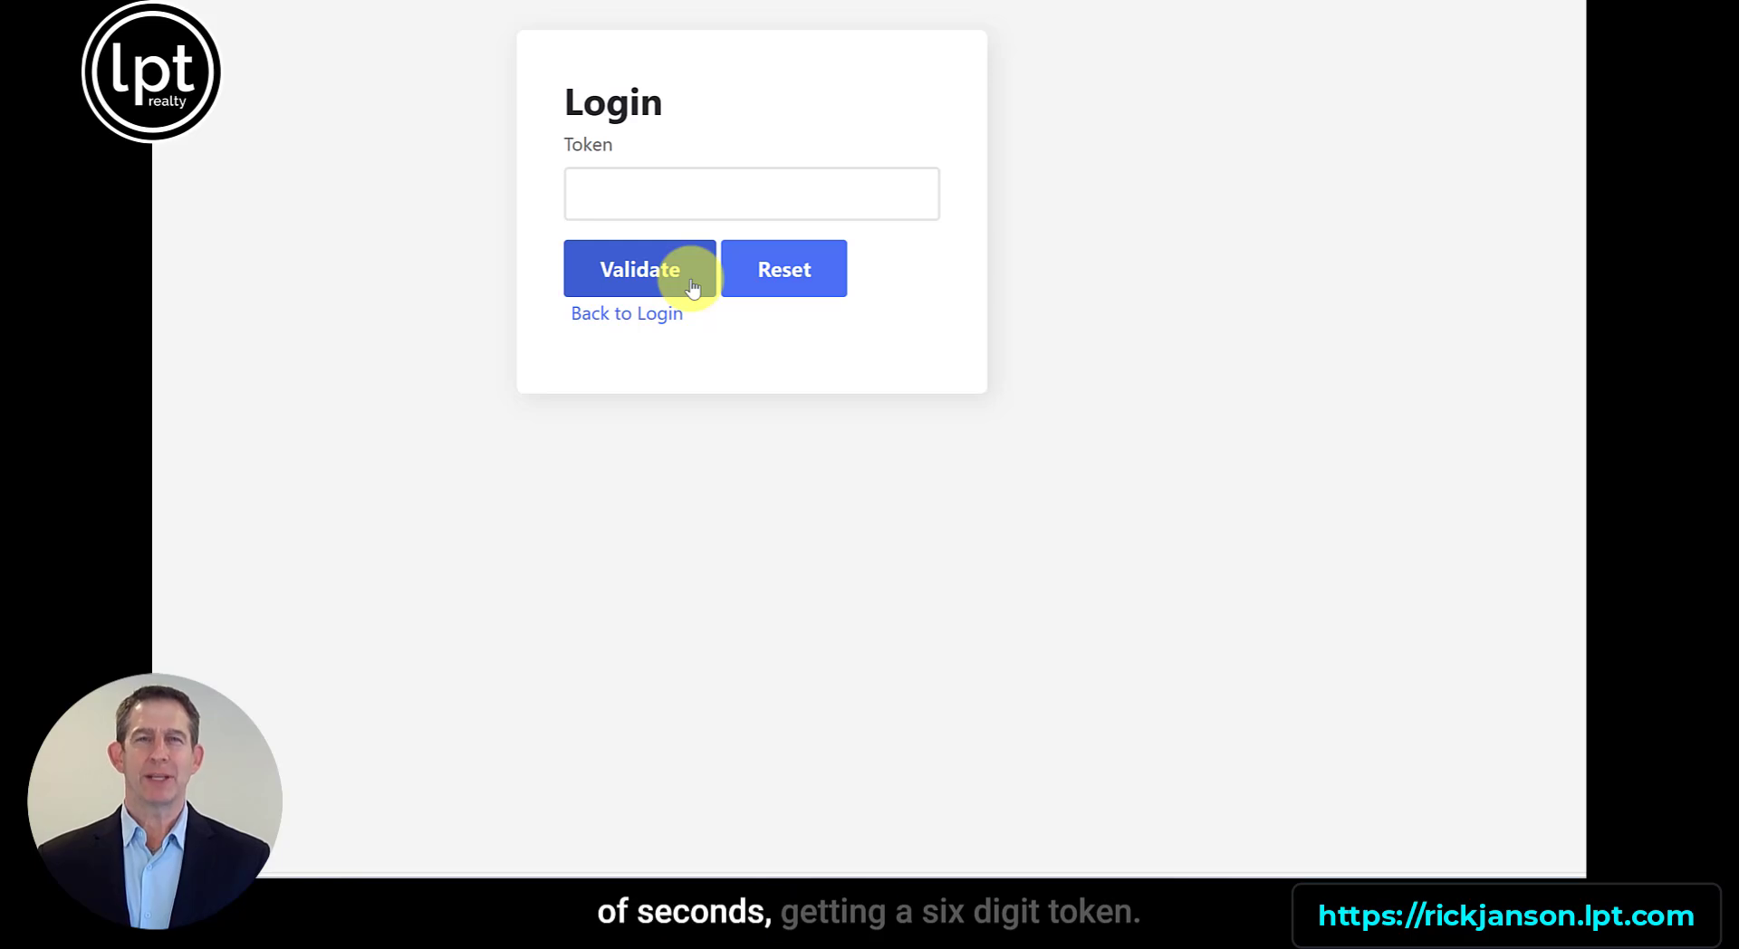
Enter the received token, validate it to reach the dashboard, and return to Gmail
click(781, 207)
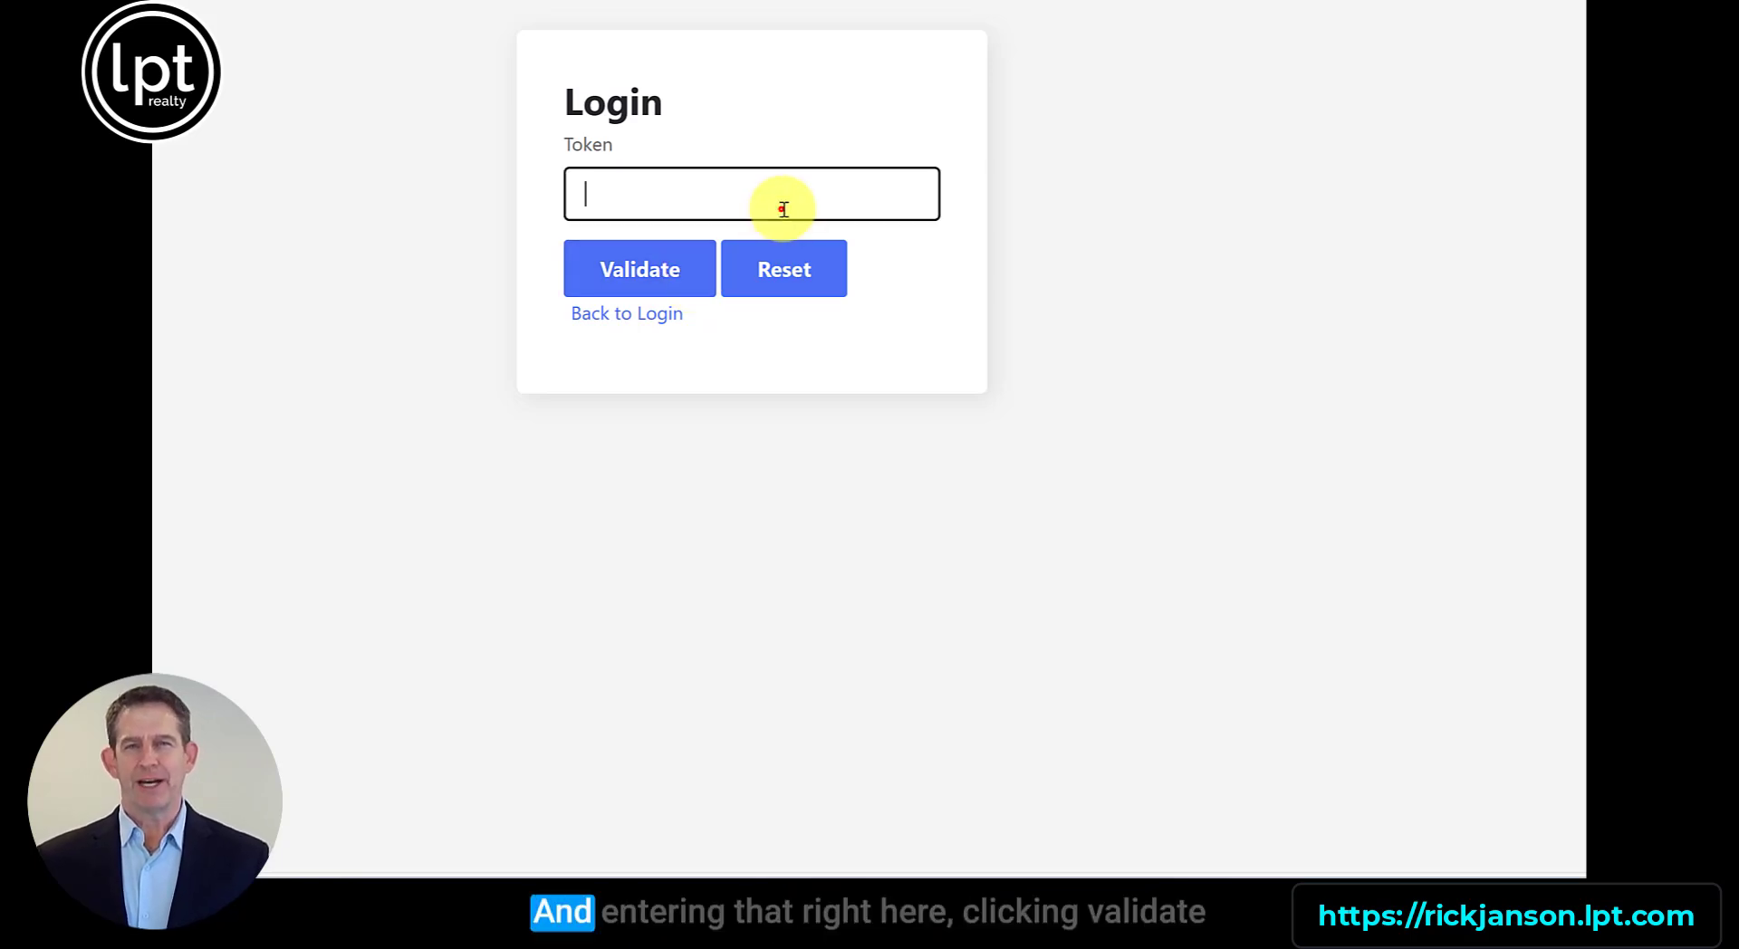
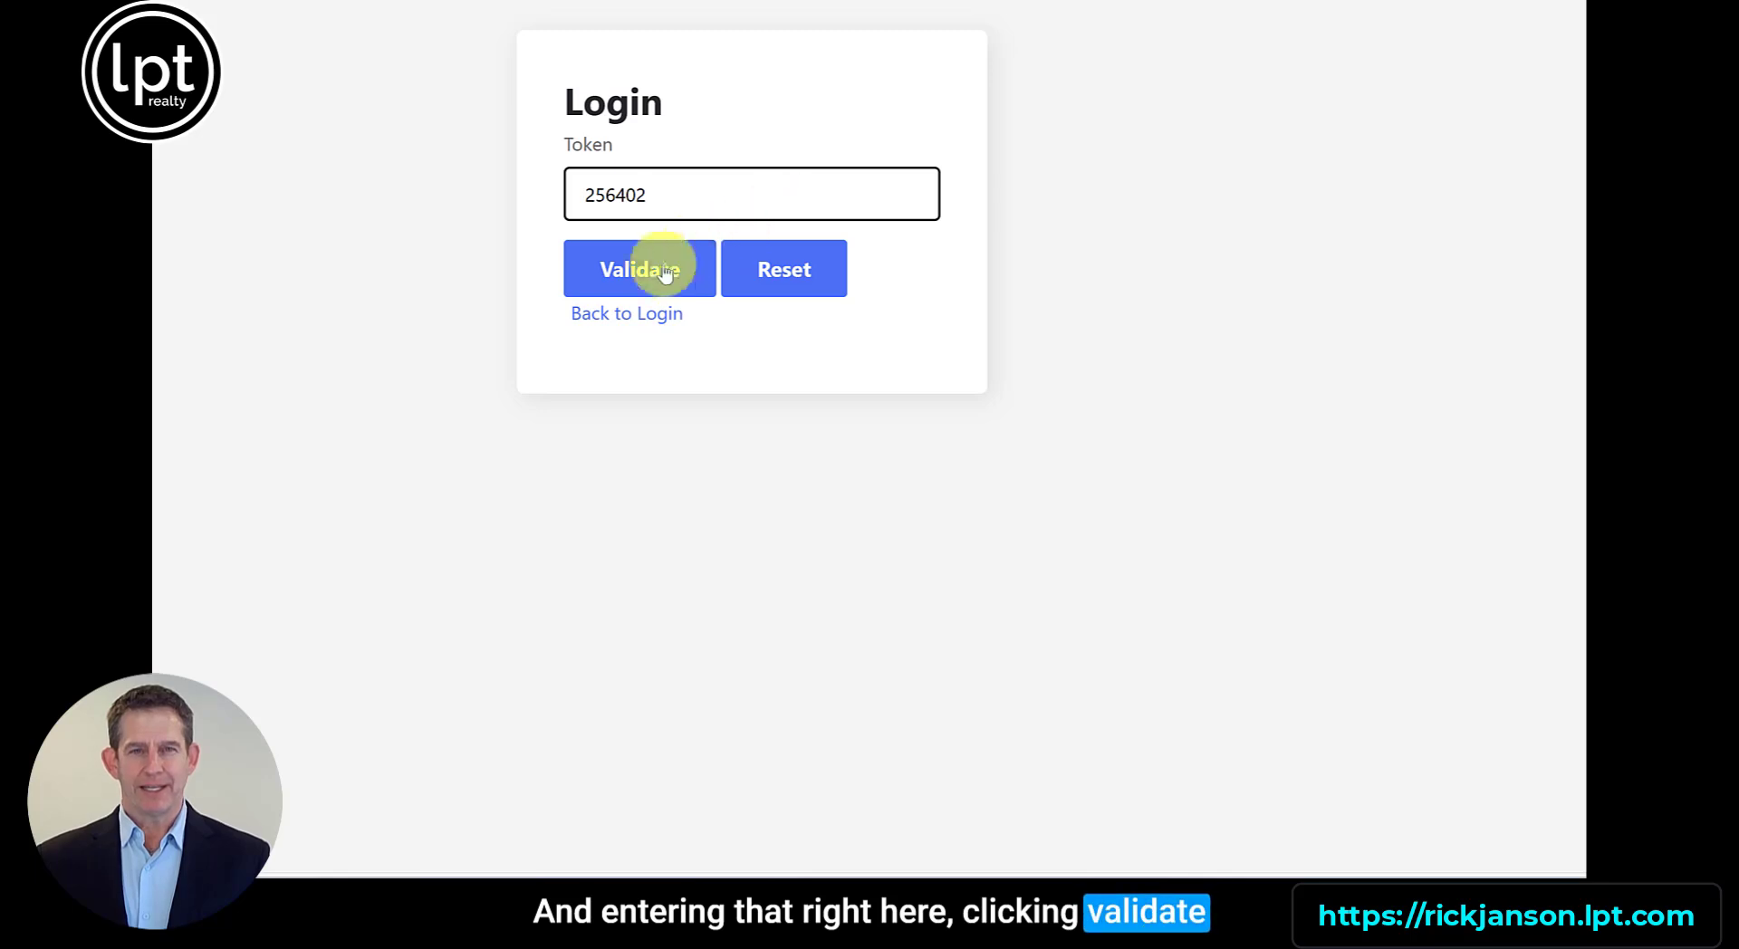
click(631, 280)
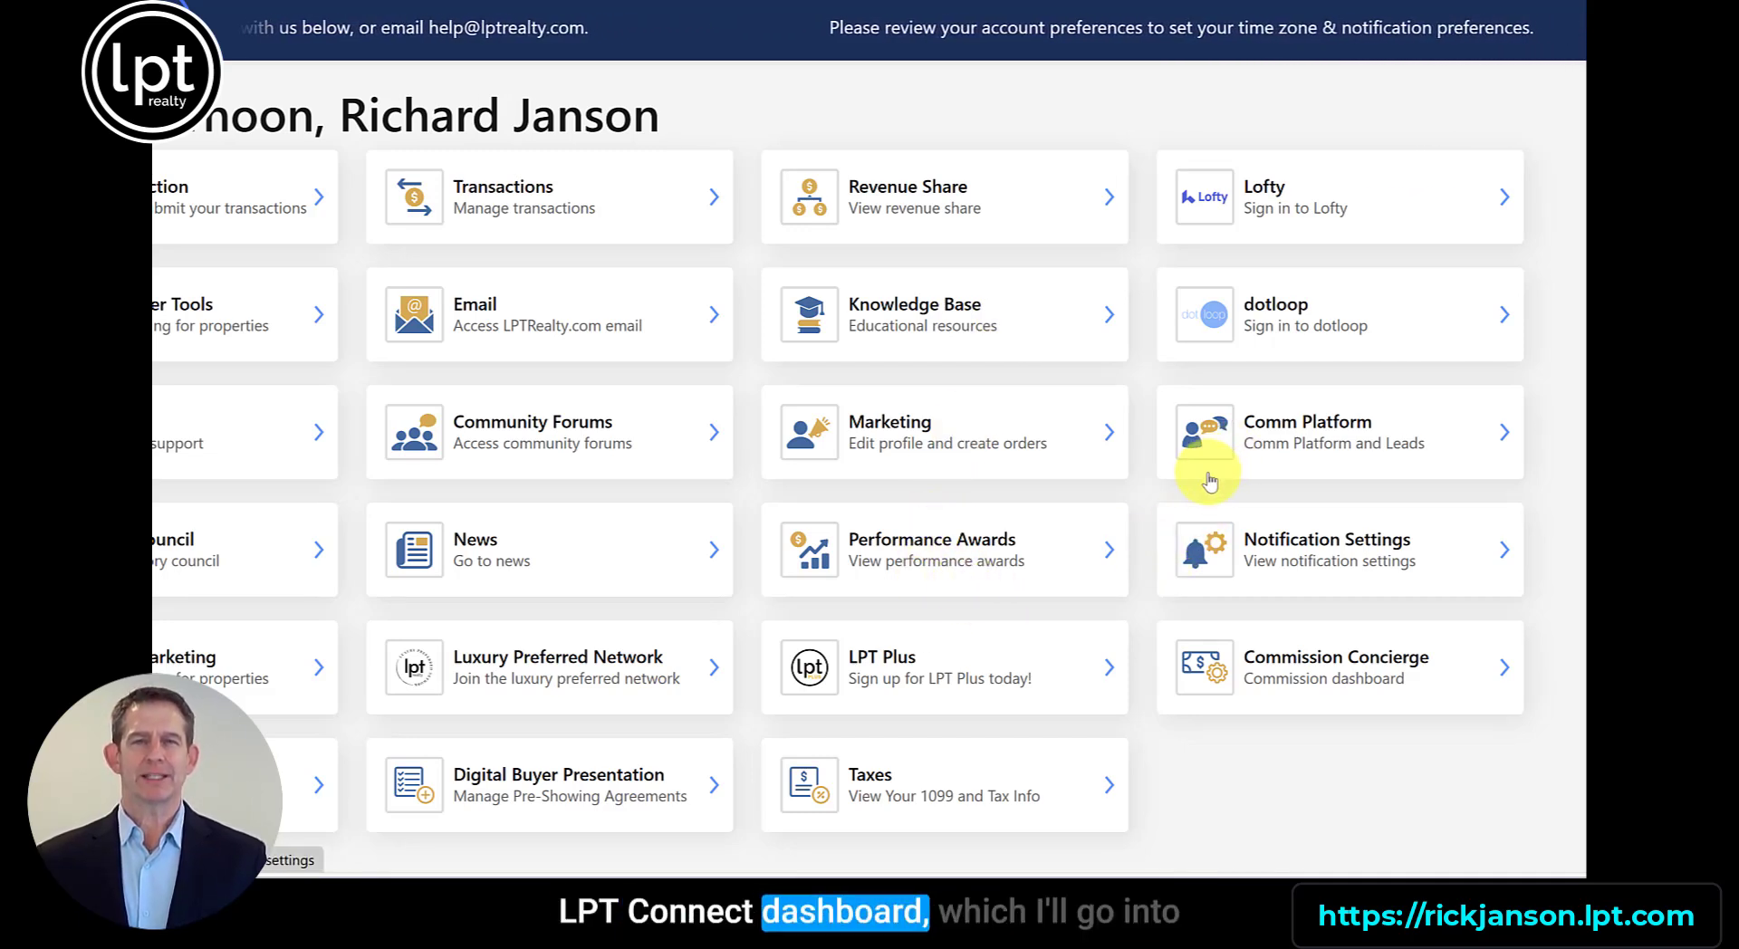
key(alt+Tab)
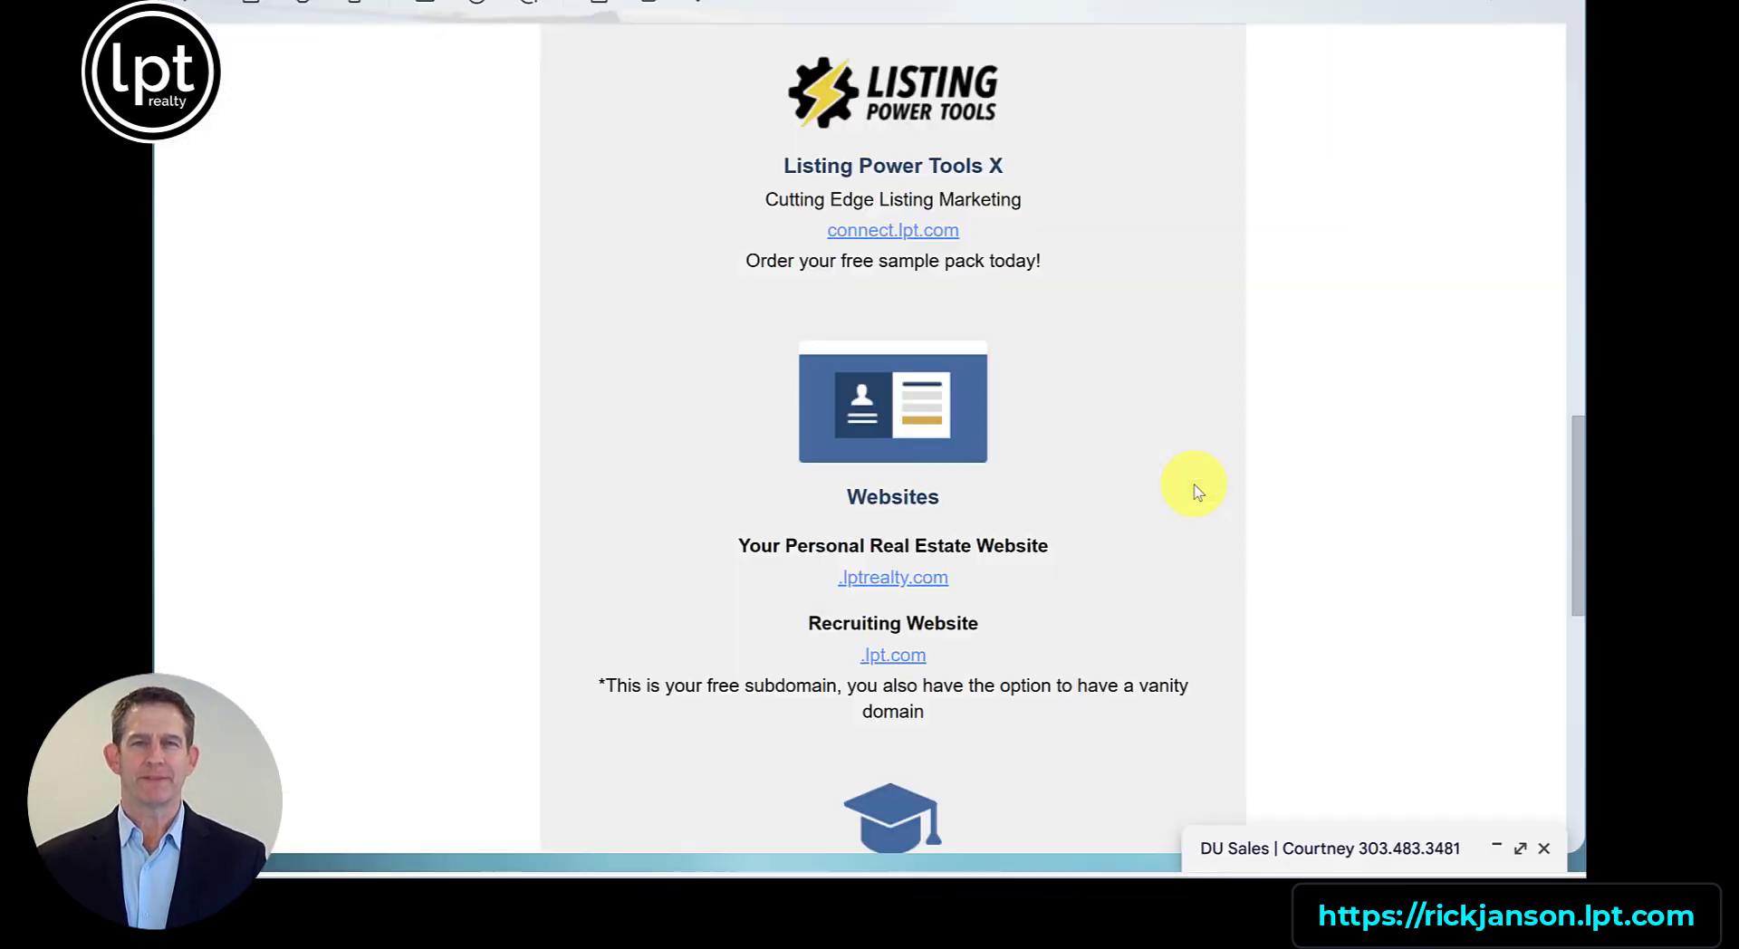
Open the personal .lptrealty.com website link, then scroll down to the Dotloop and Chime section
scroll(1174, 506, down, 2)
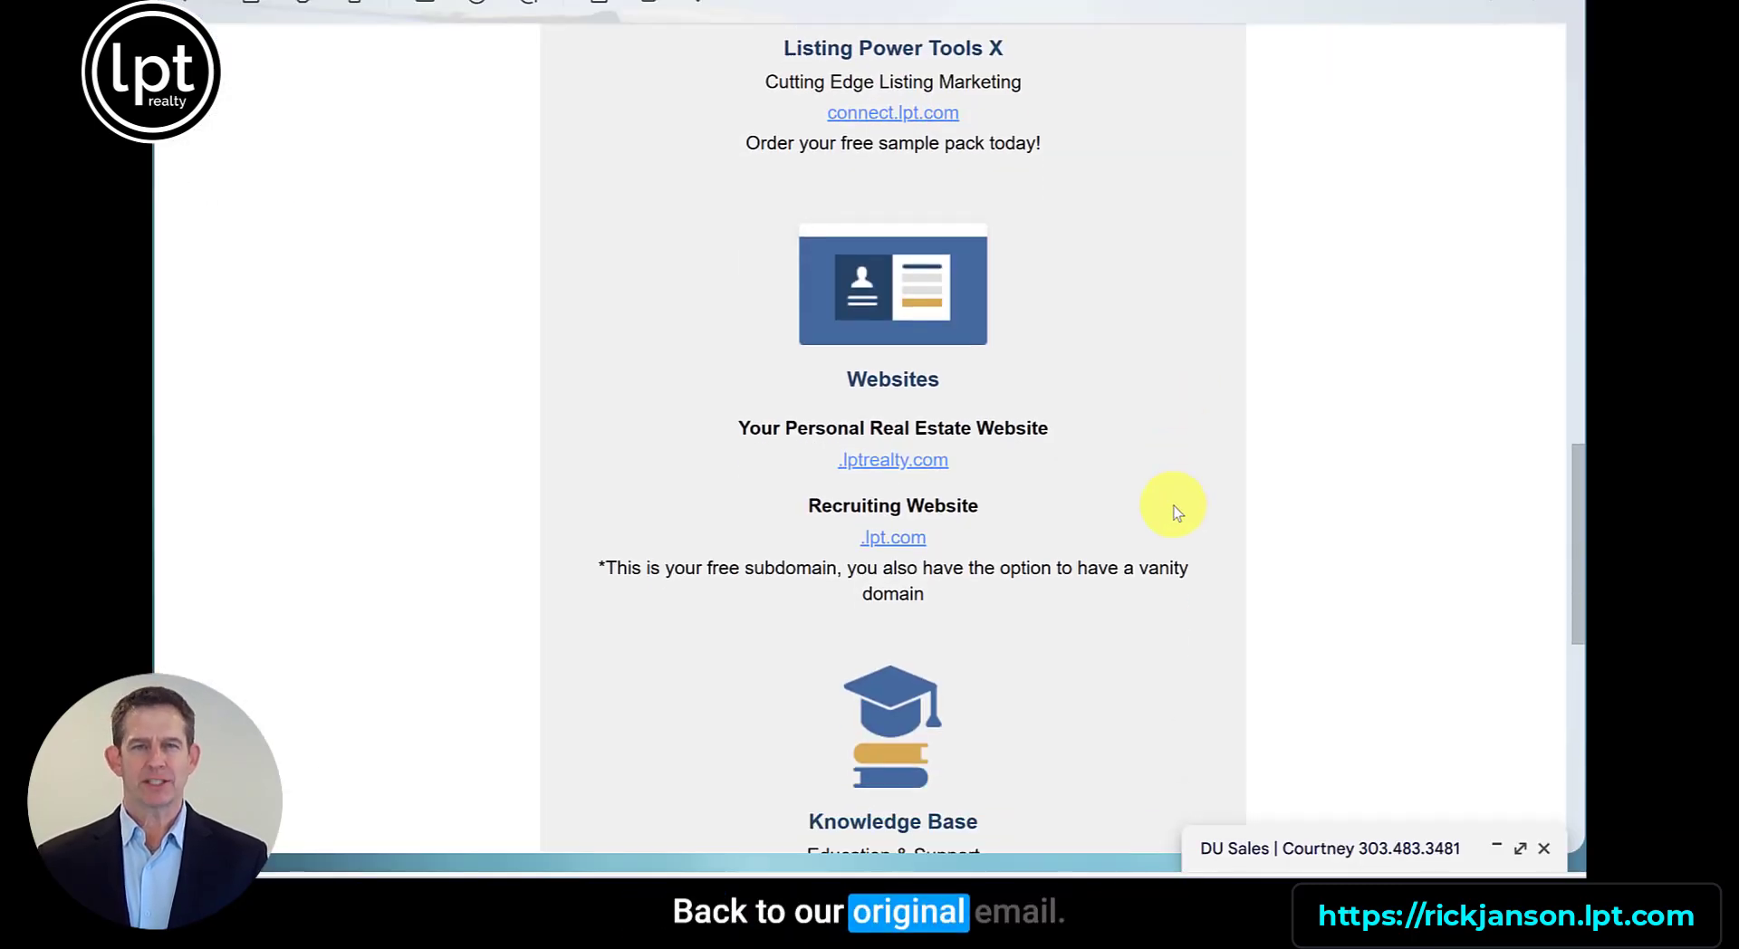
click(899, 462)
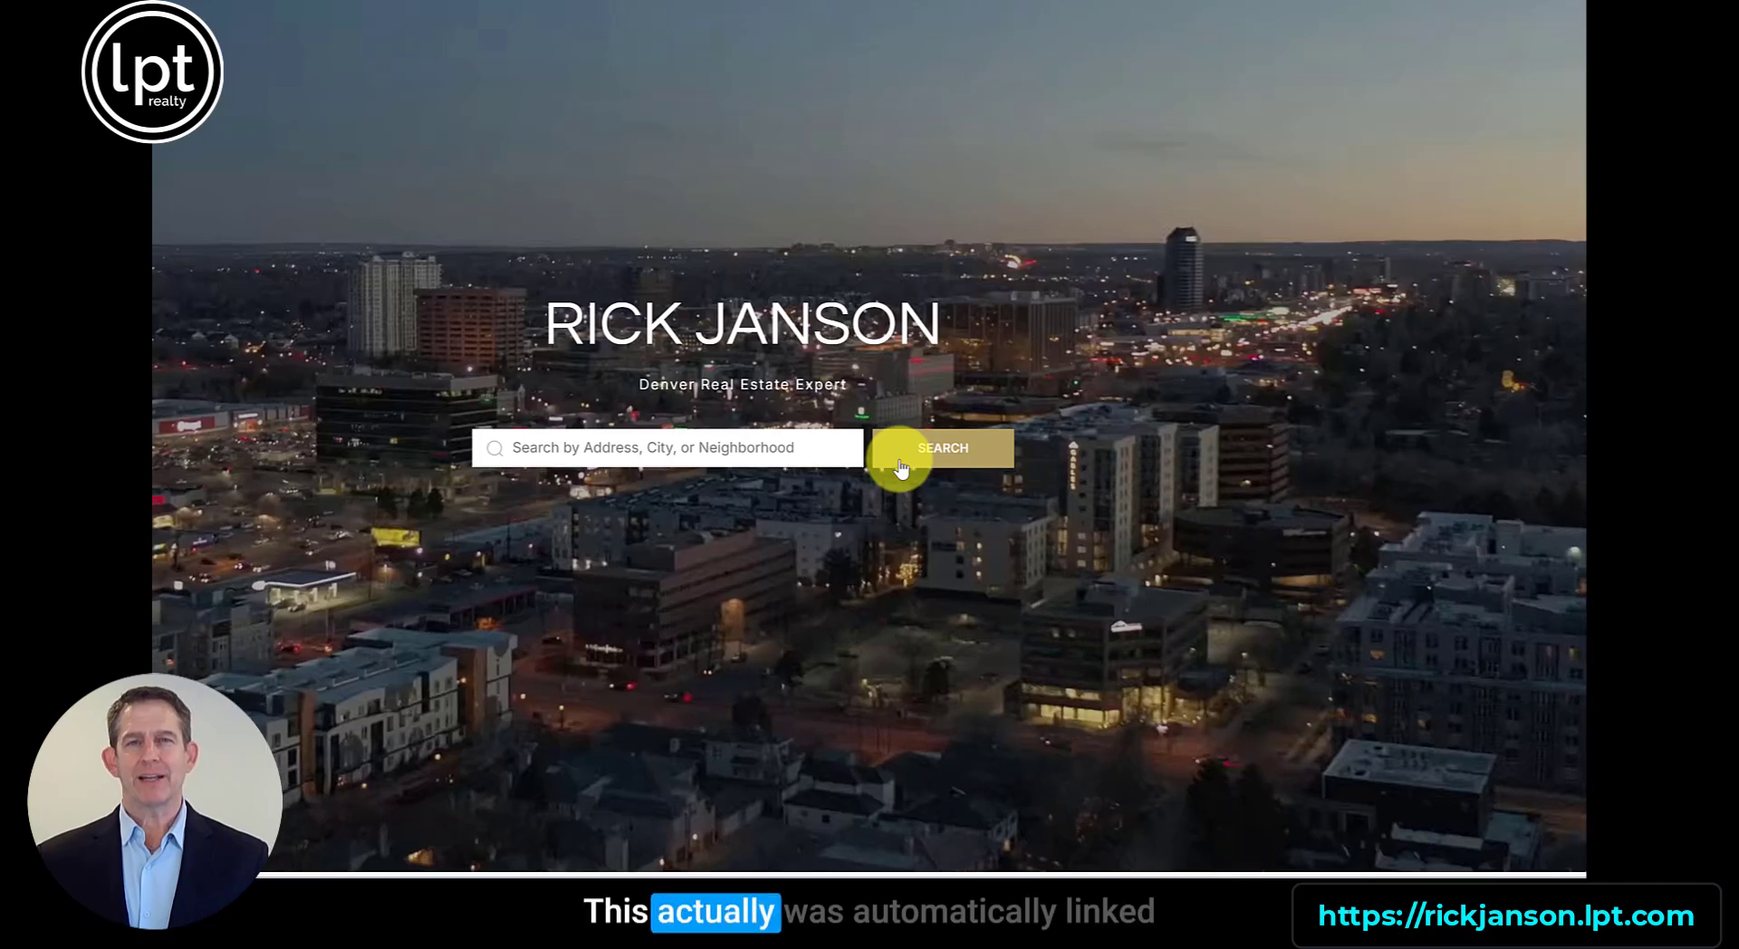
scroll(710, 236, down, 10)
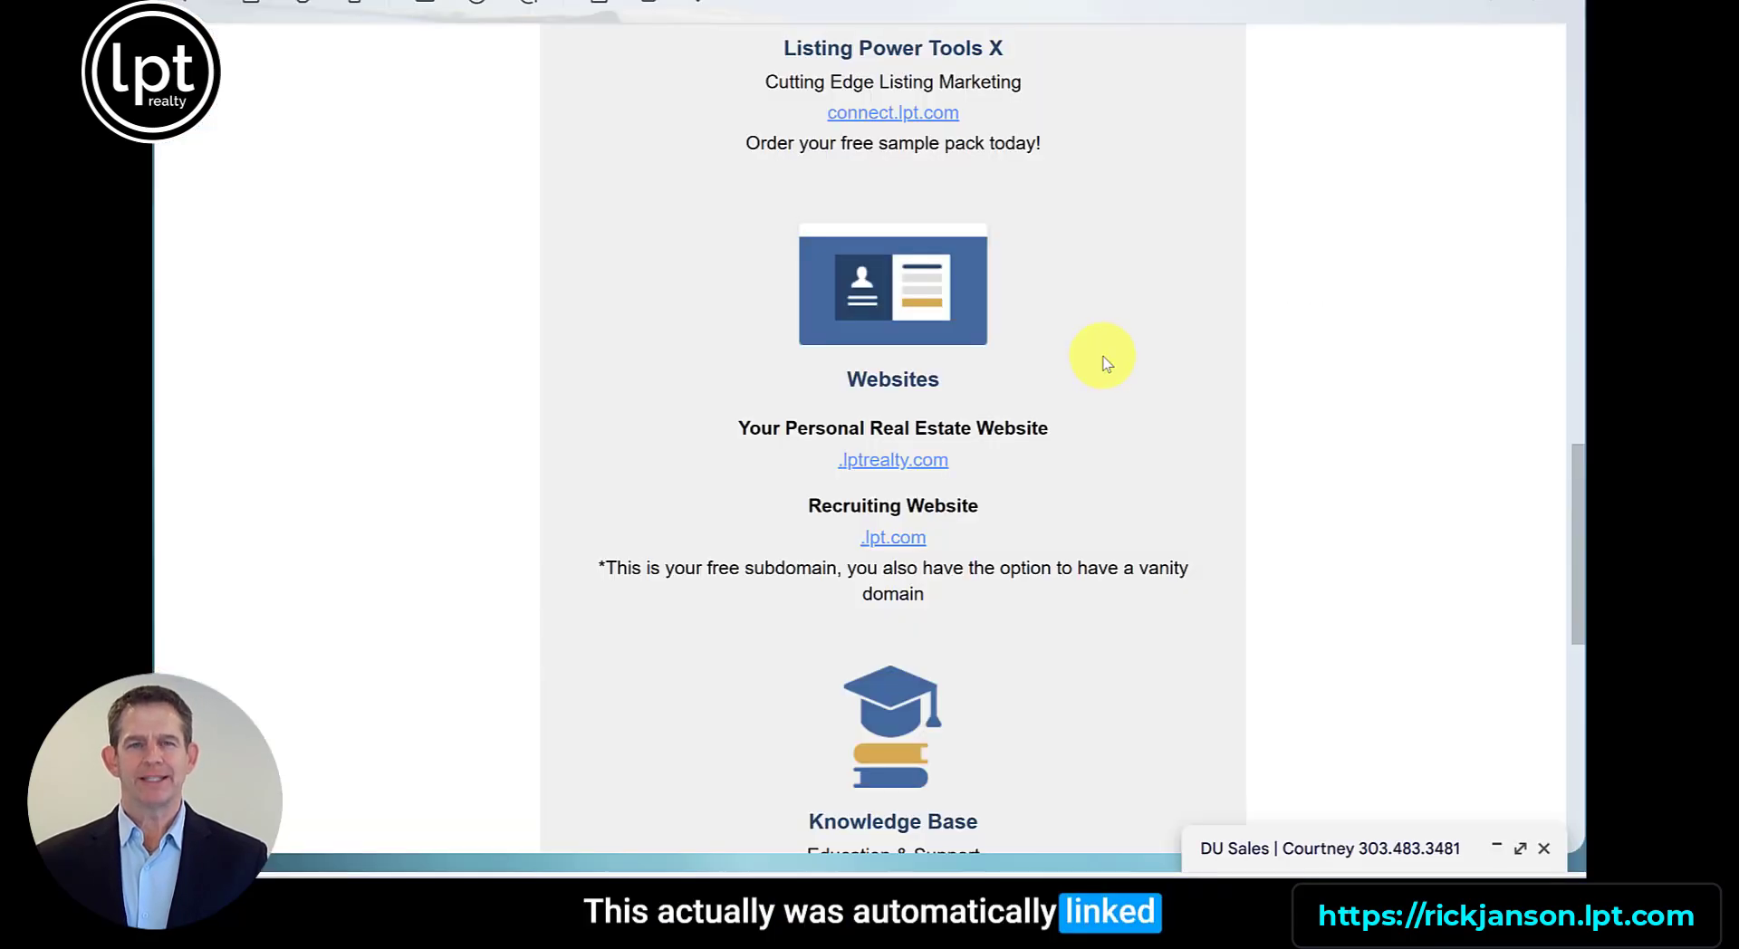
scroll(1087, 357, down, 4)
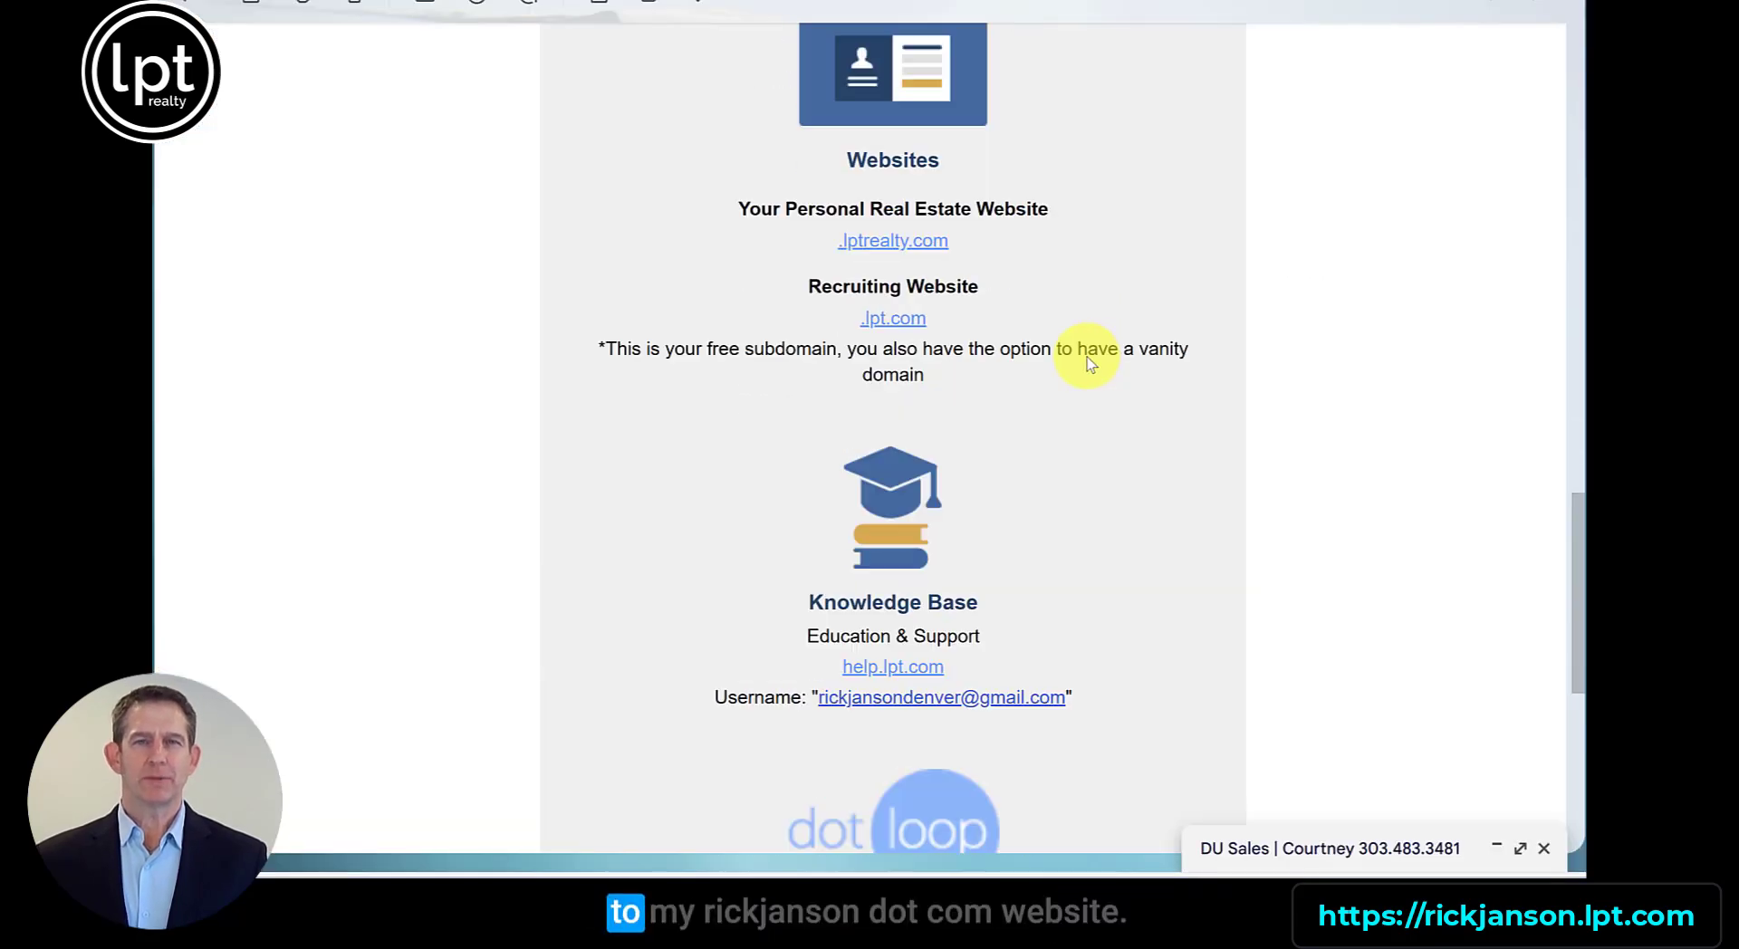
scroll(1087, 357, down, 3)
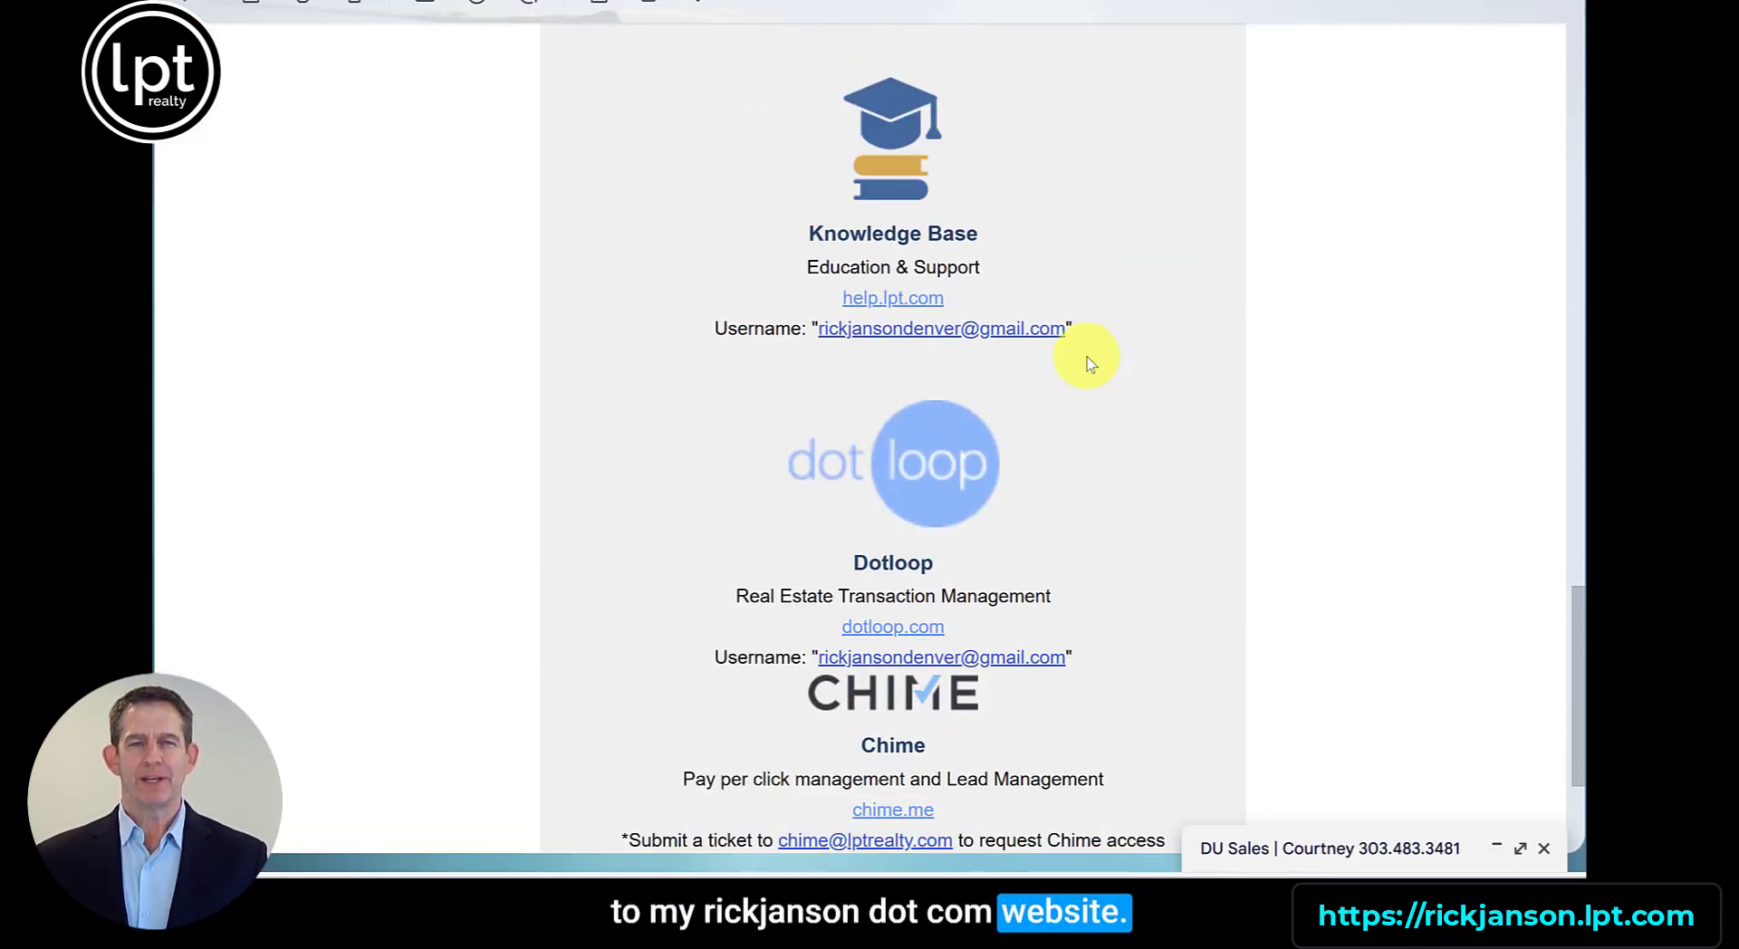
scroll(1087, 357, down, 1)
scroll(1087, 357, down, 1)
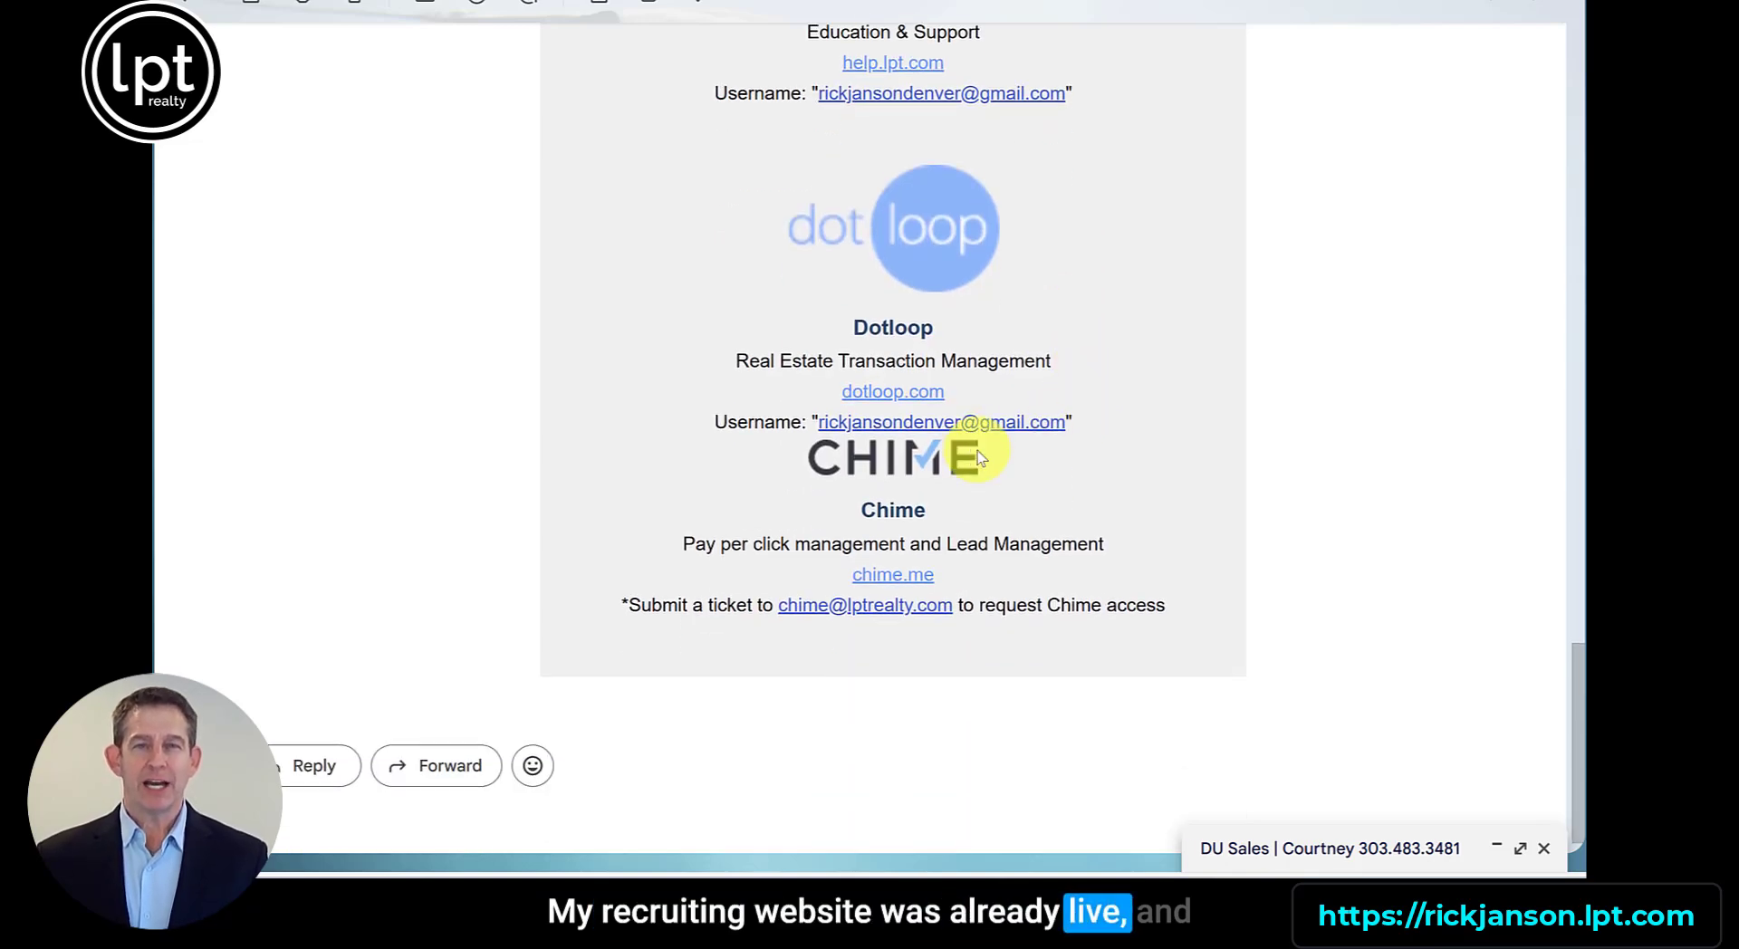
Open the chime.me and dotloop.com links from the email's Chime and Dotloop section
drag(774, 229, 1087, 260)
click(1079, 318)
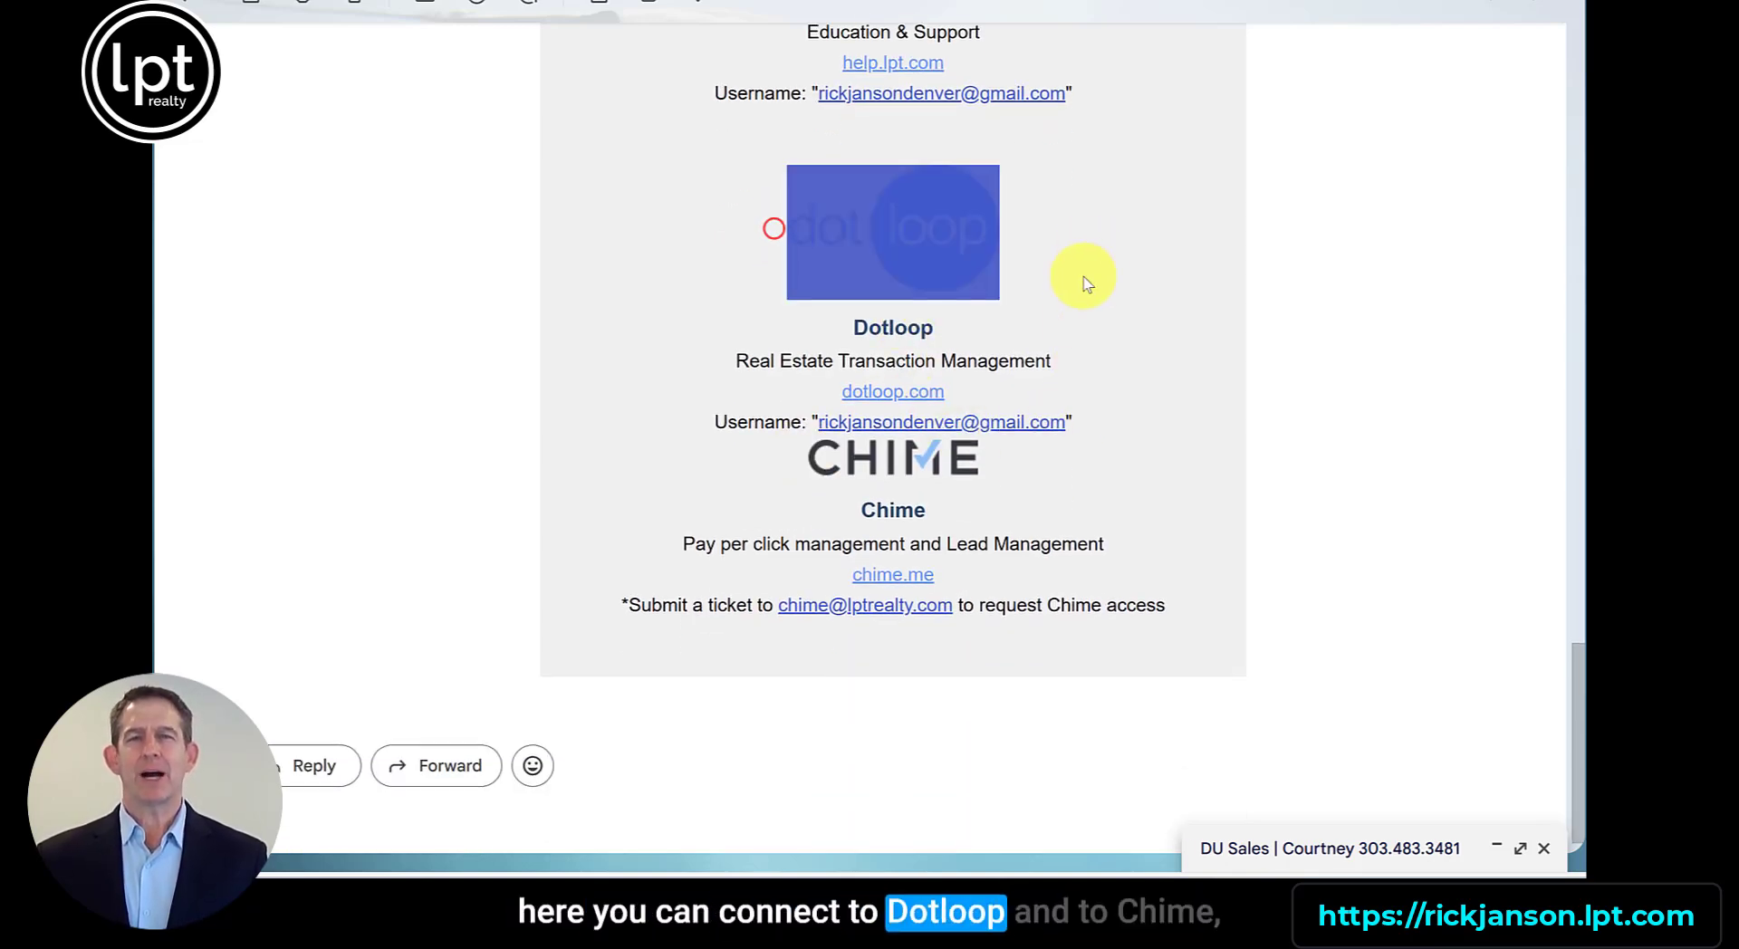
drag(797, 467, 1079, 464)
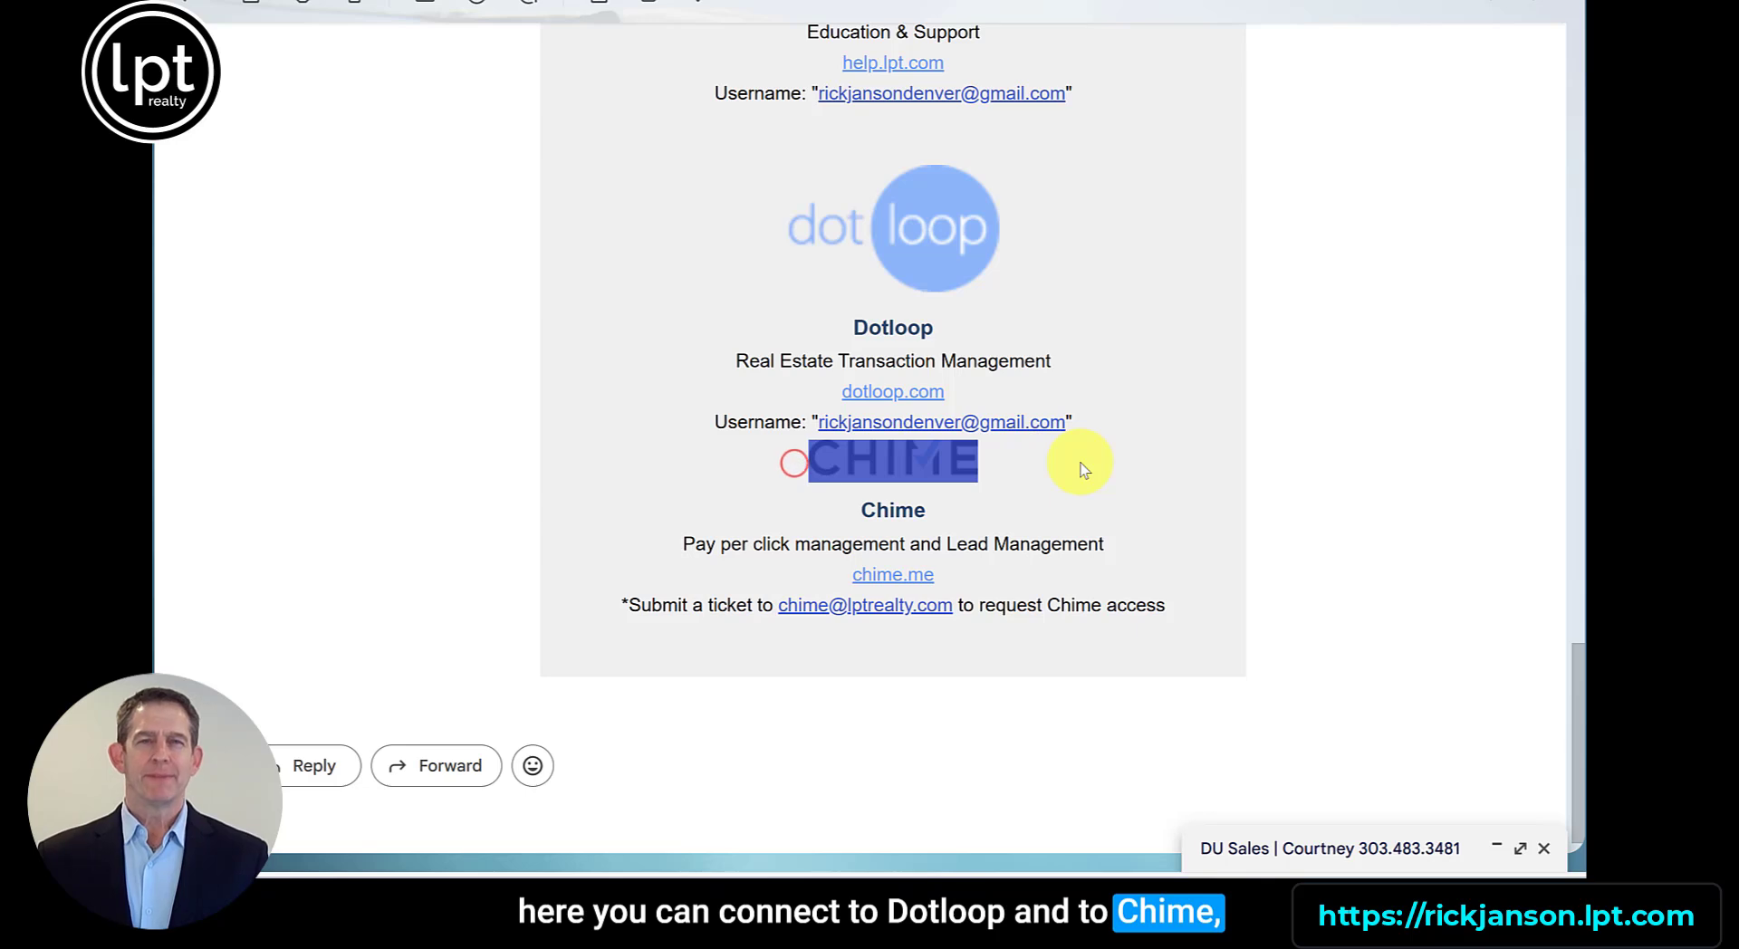
click(1080, 464)
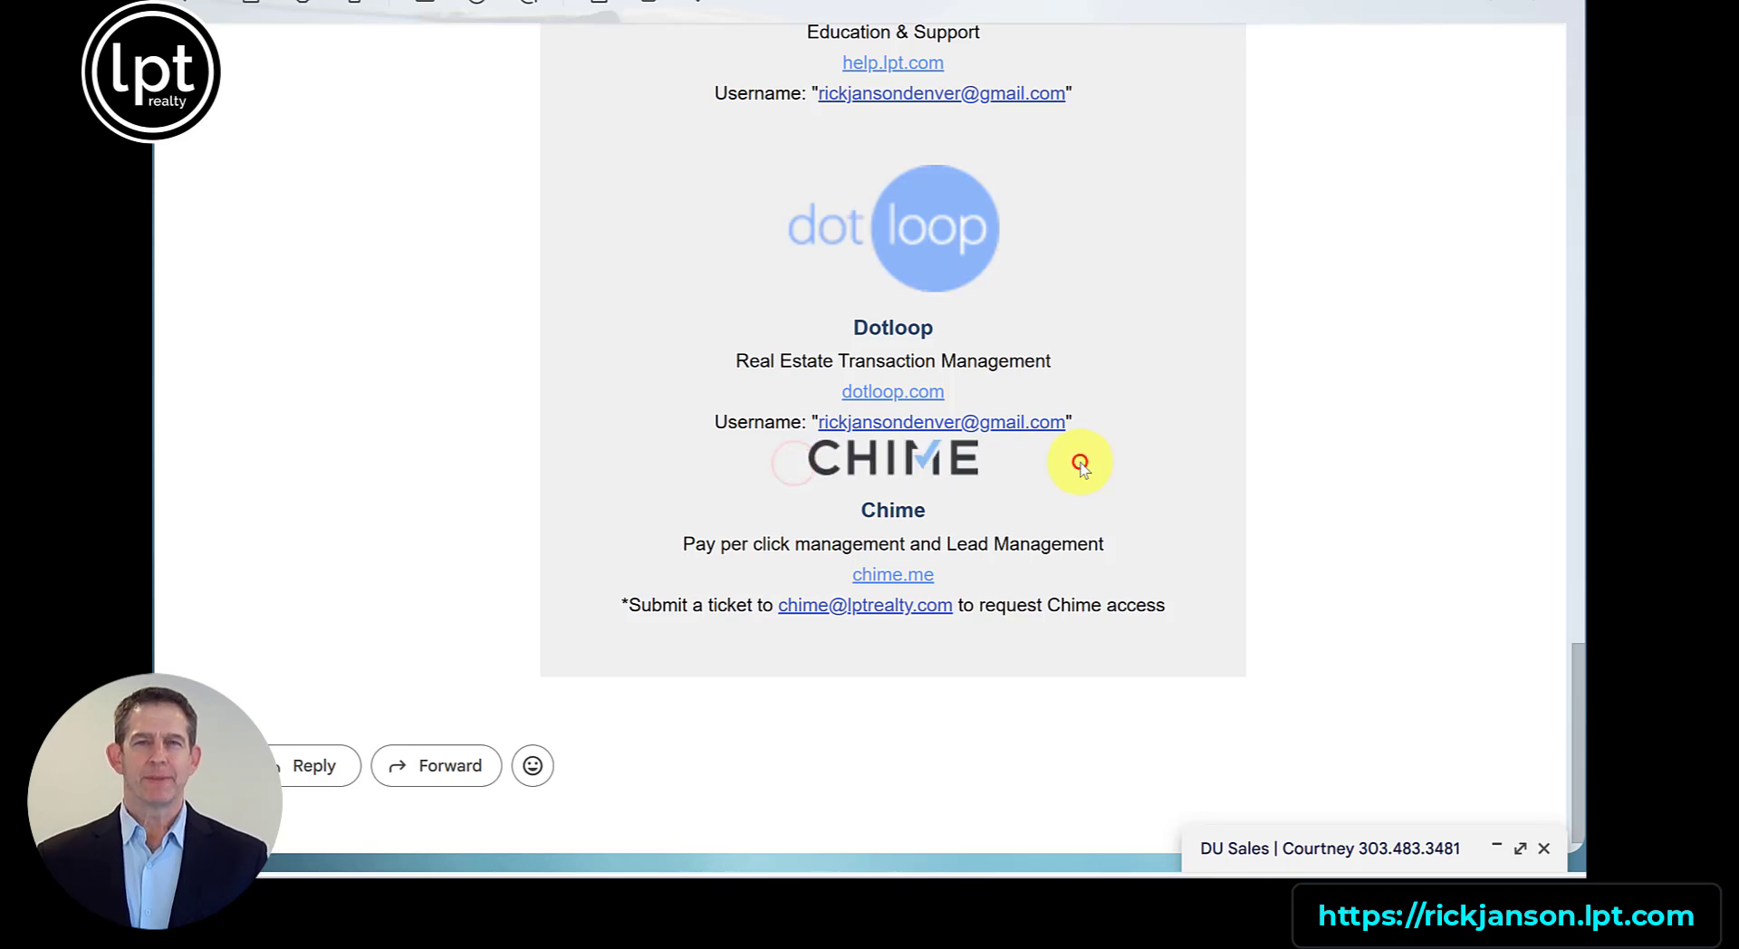
click(921, 574)
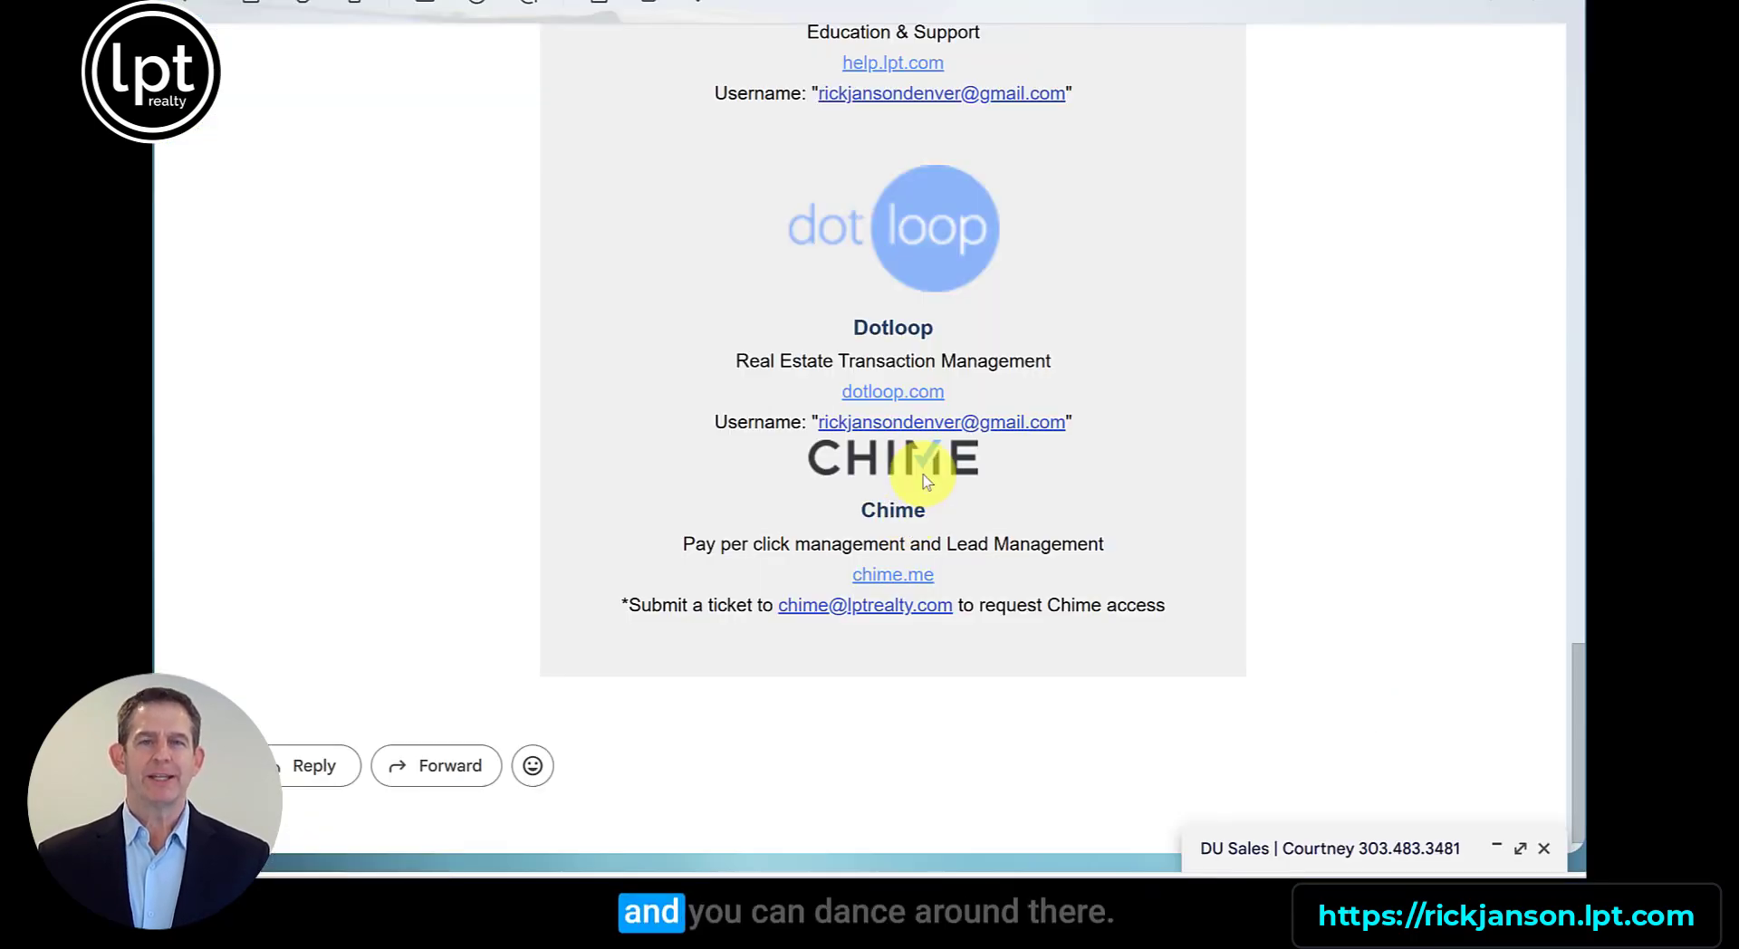
click(888, 393)
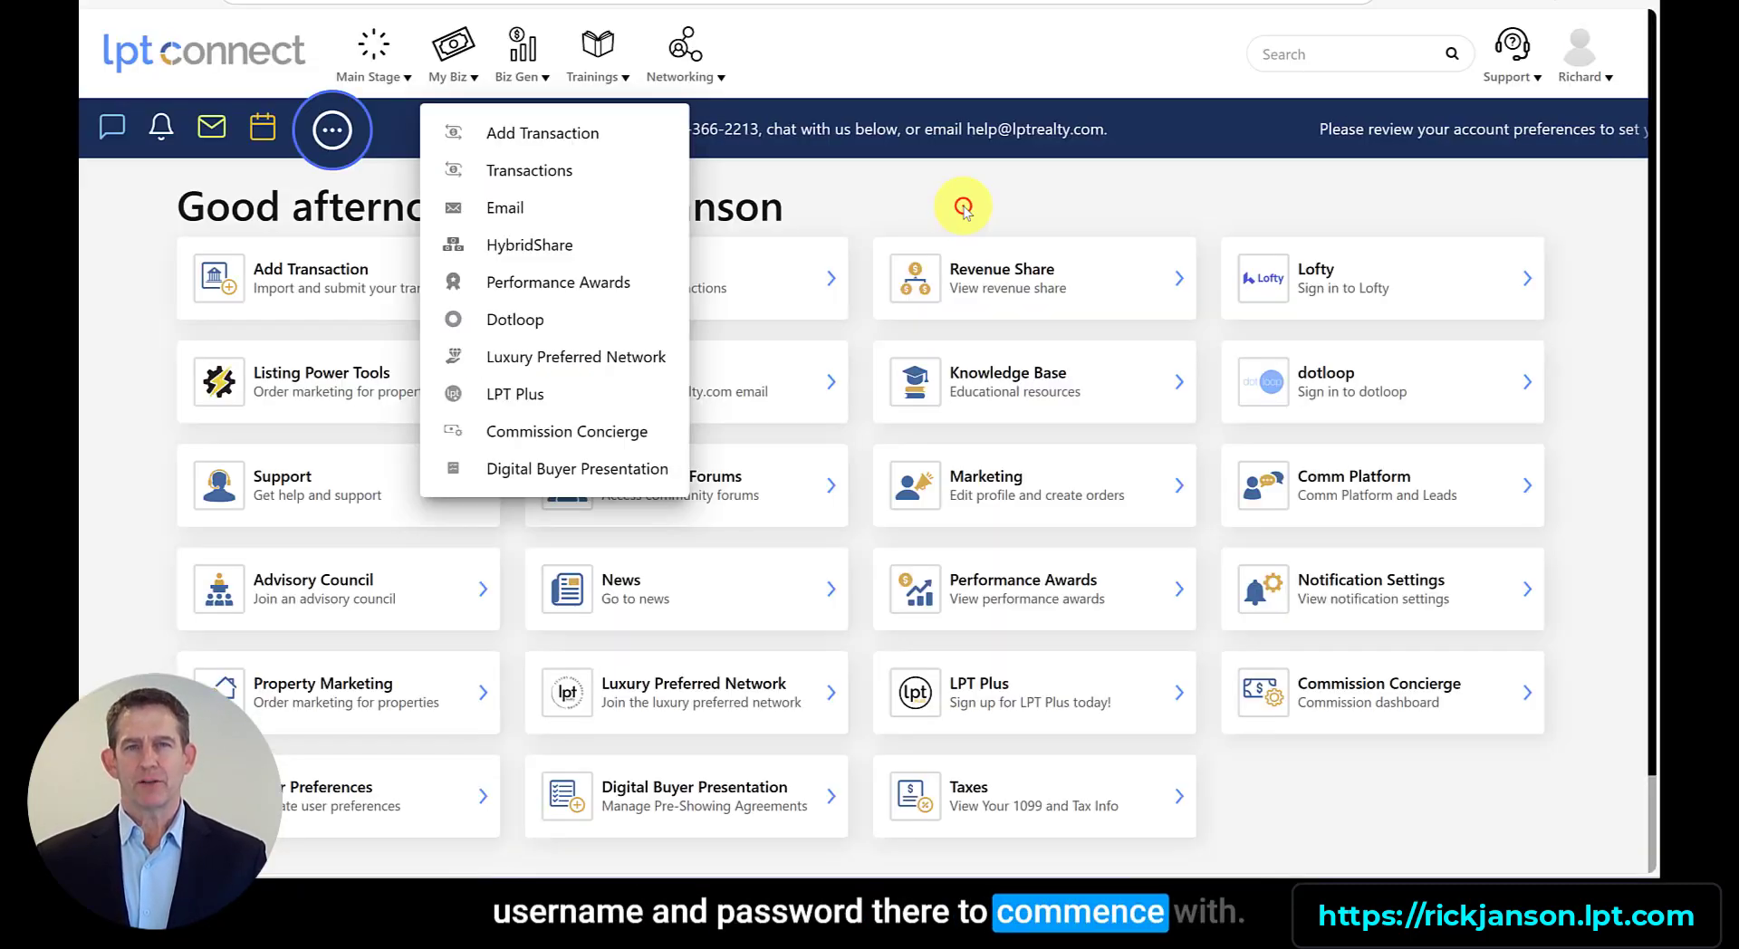
Preview the Main Stage, My Biz, Biz Gen, Trainings and Networking menus, then open the webmail inbox
click(965, 212)
click(396, 77)
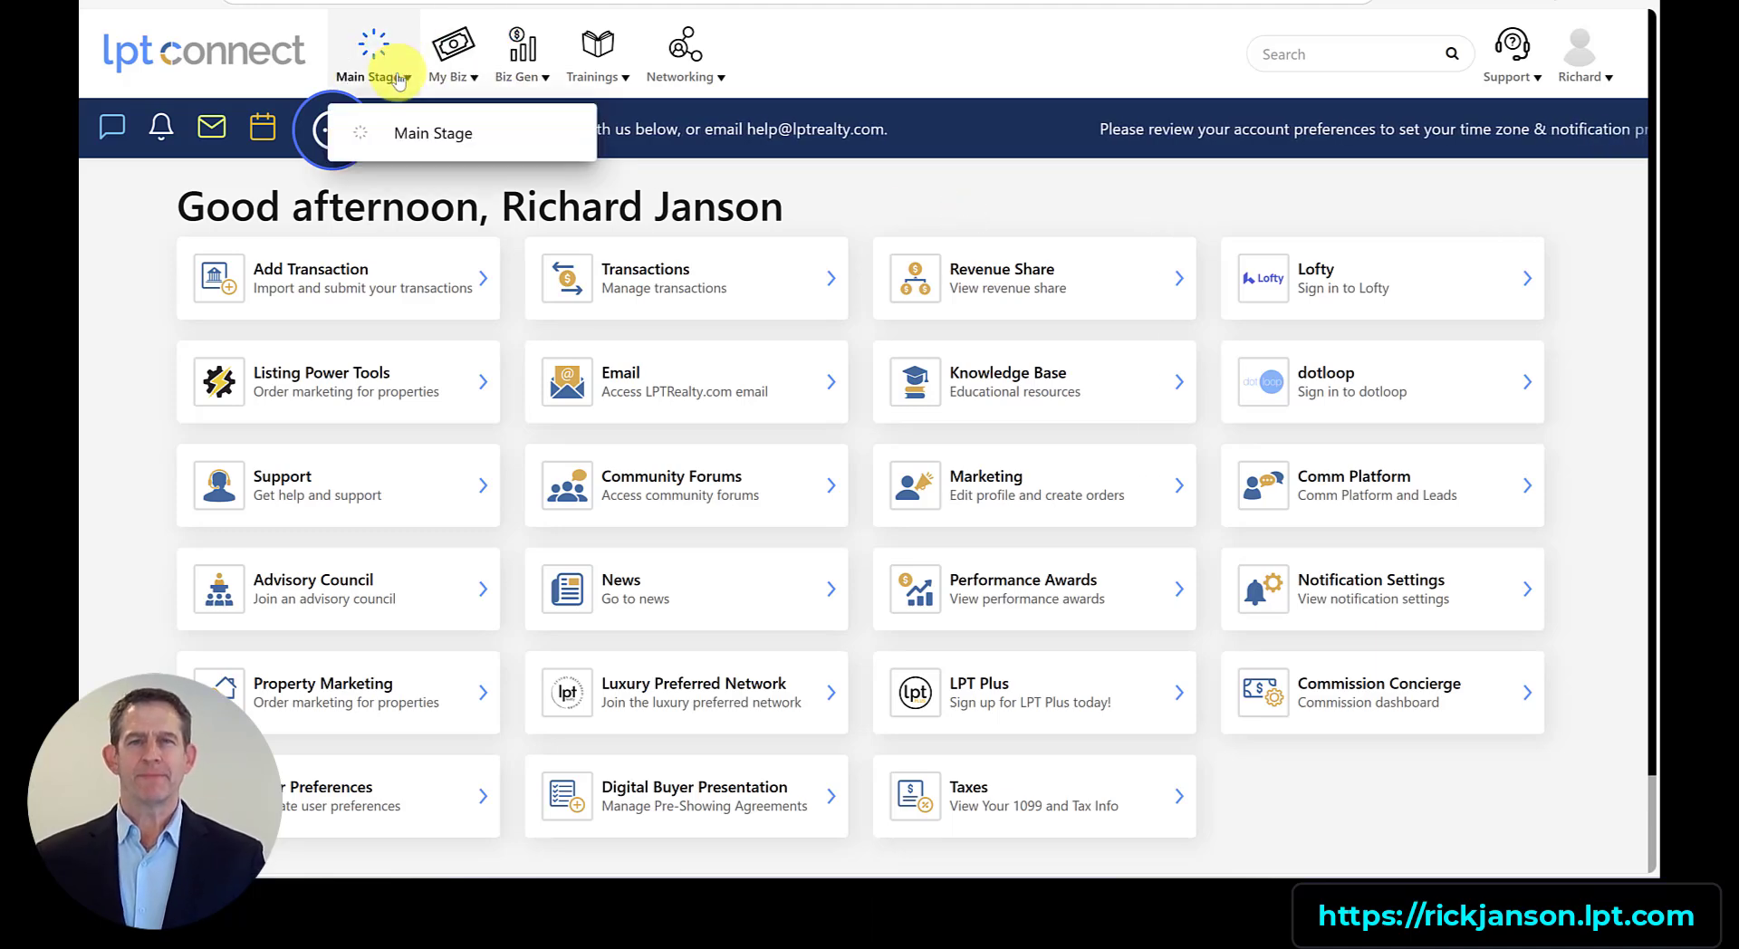
click(472, 80)
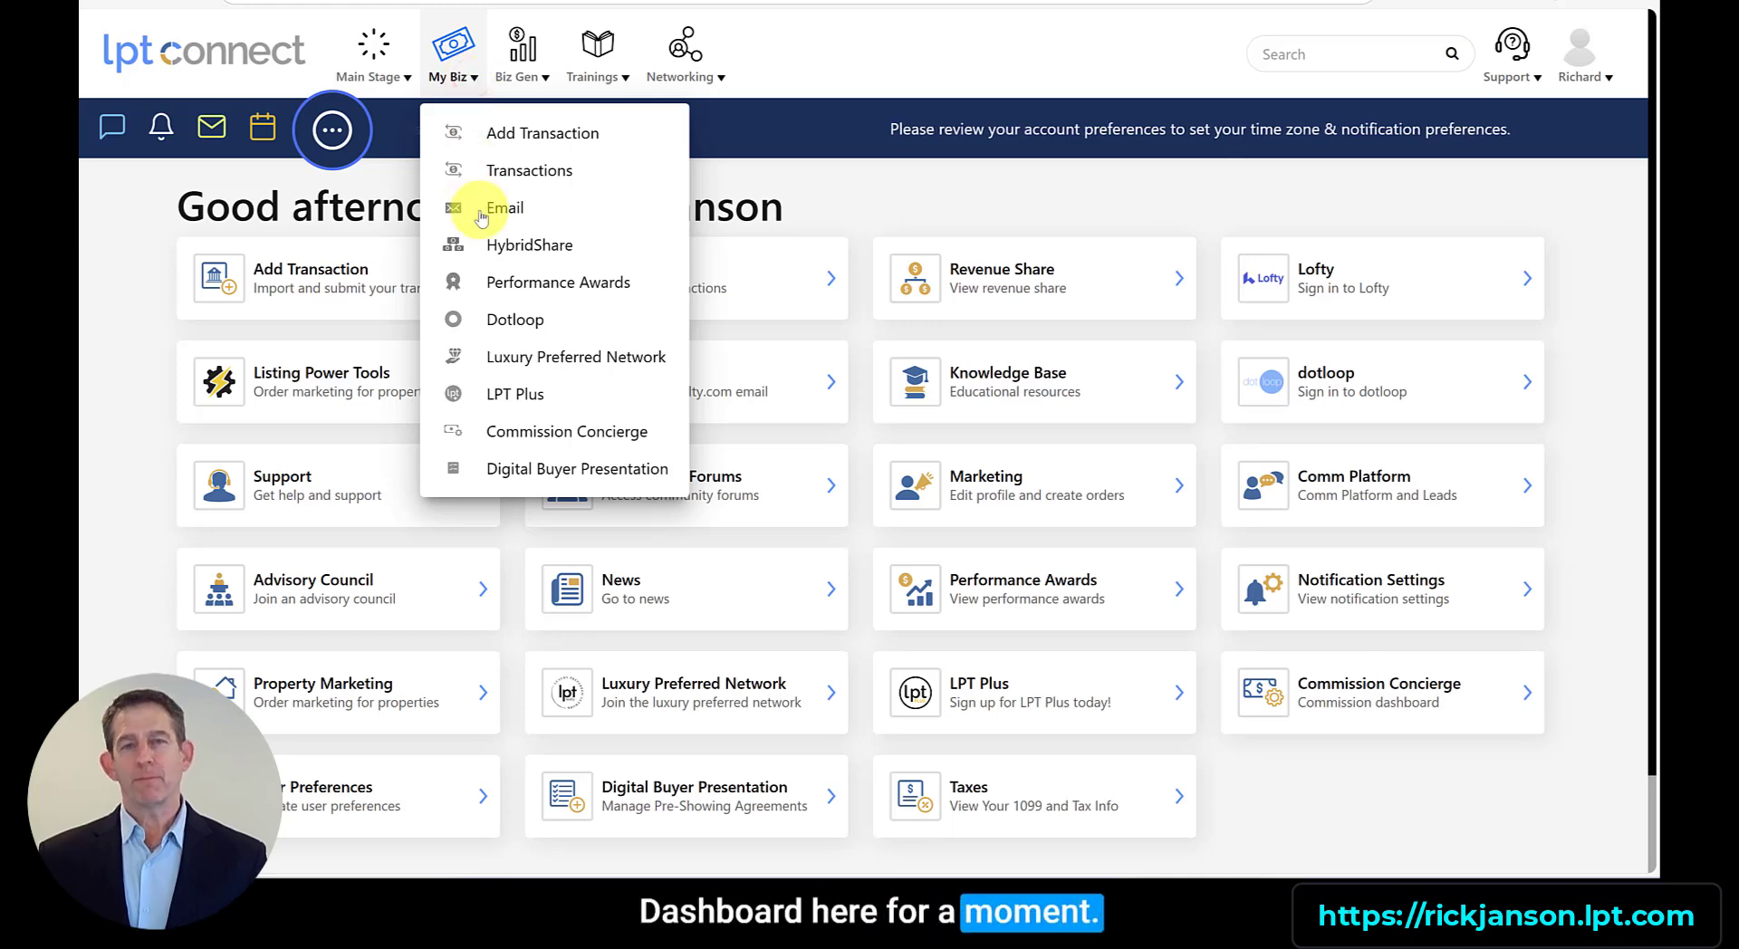
click(541, 76)
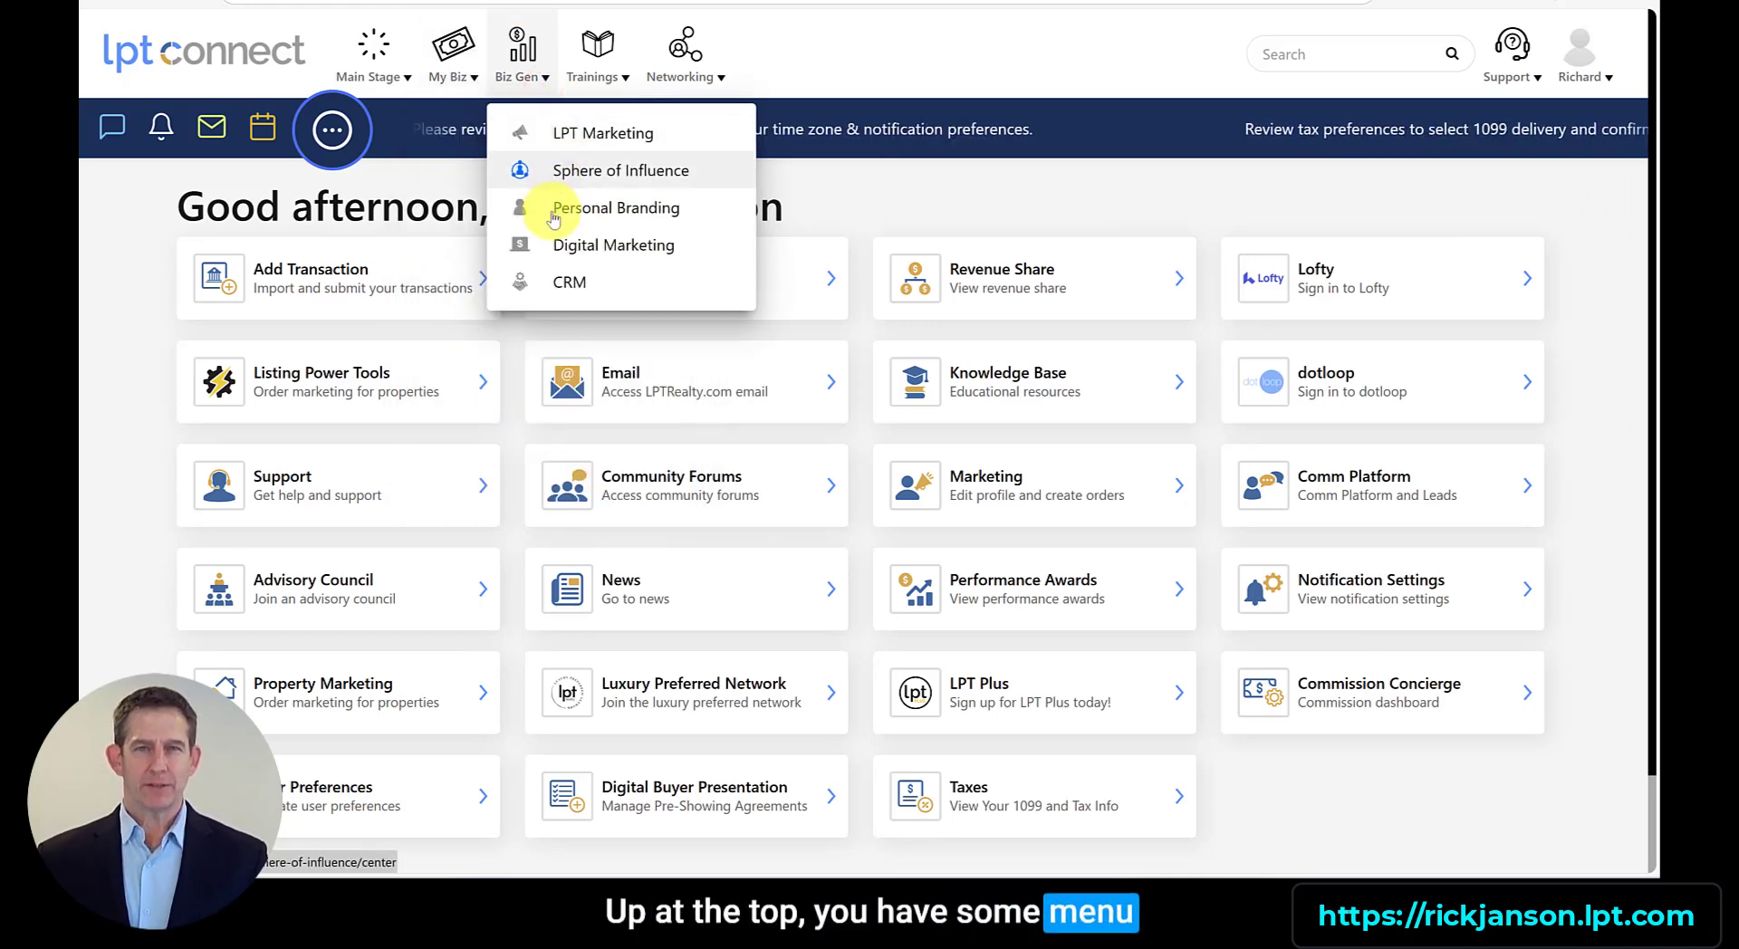
click(620, 80)
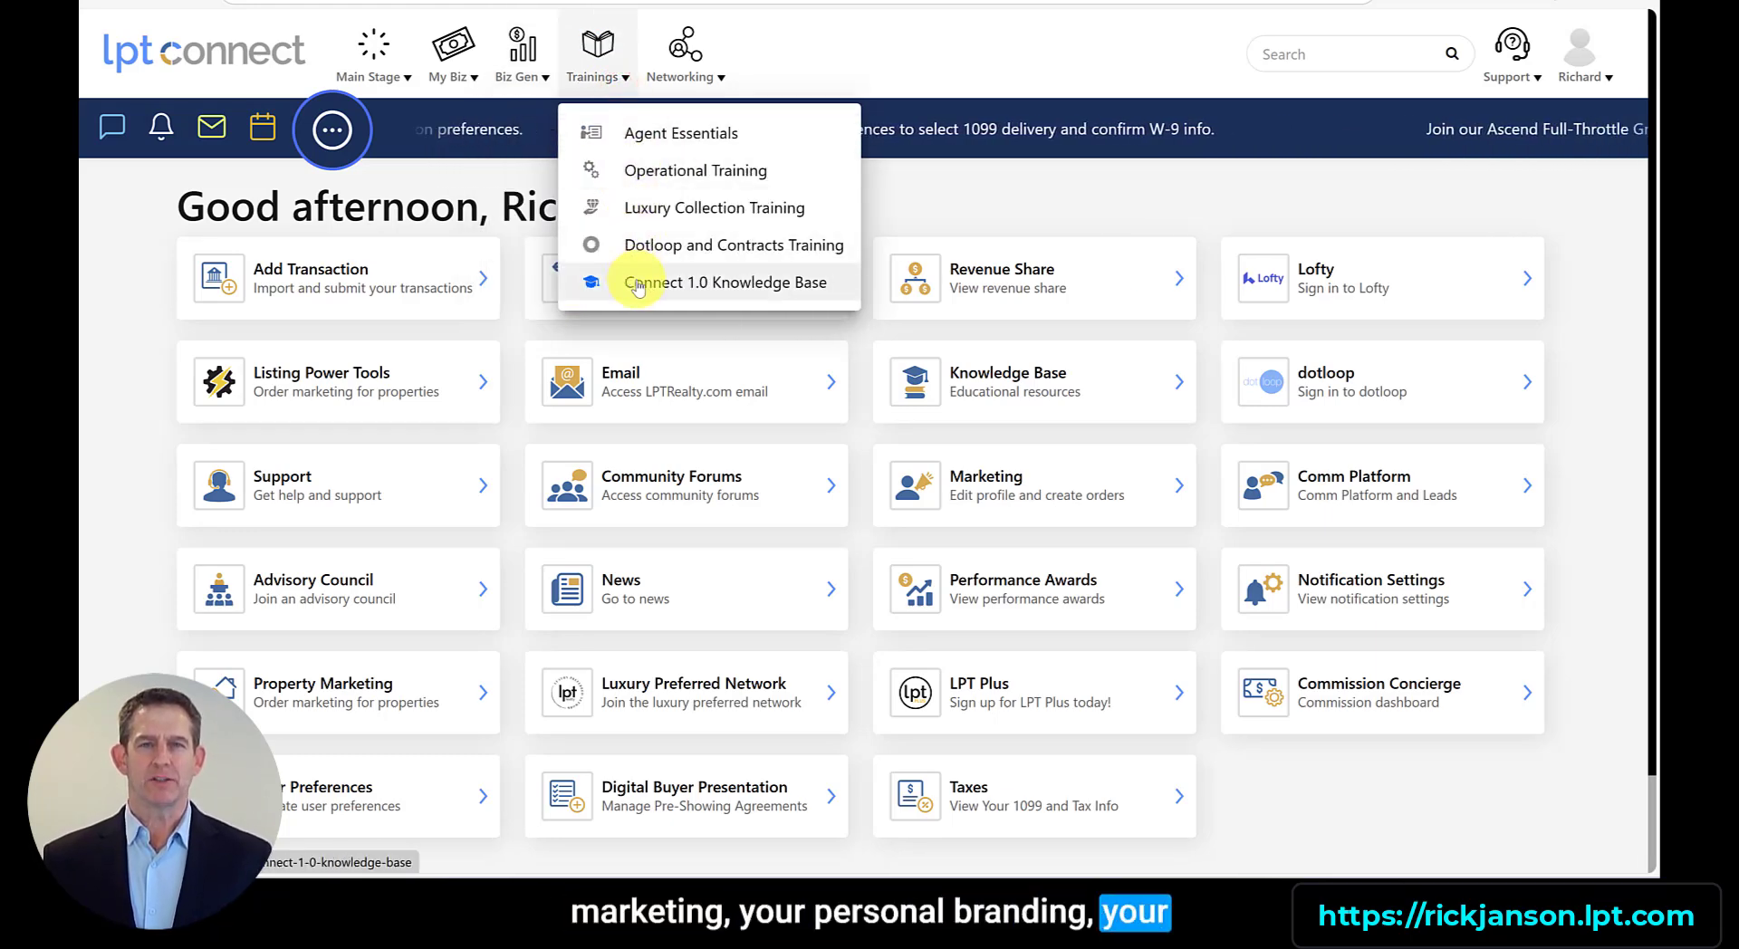
click(716, 83)
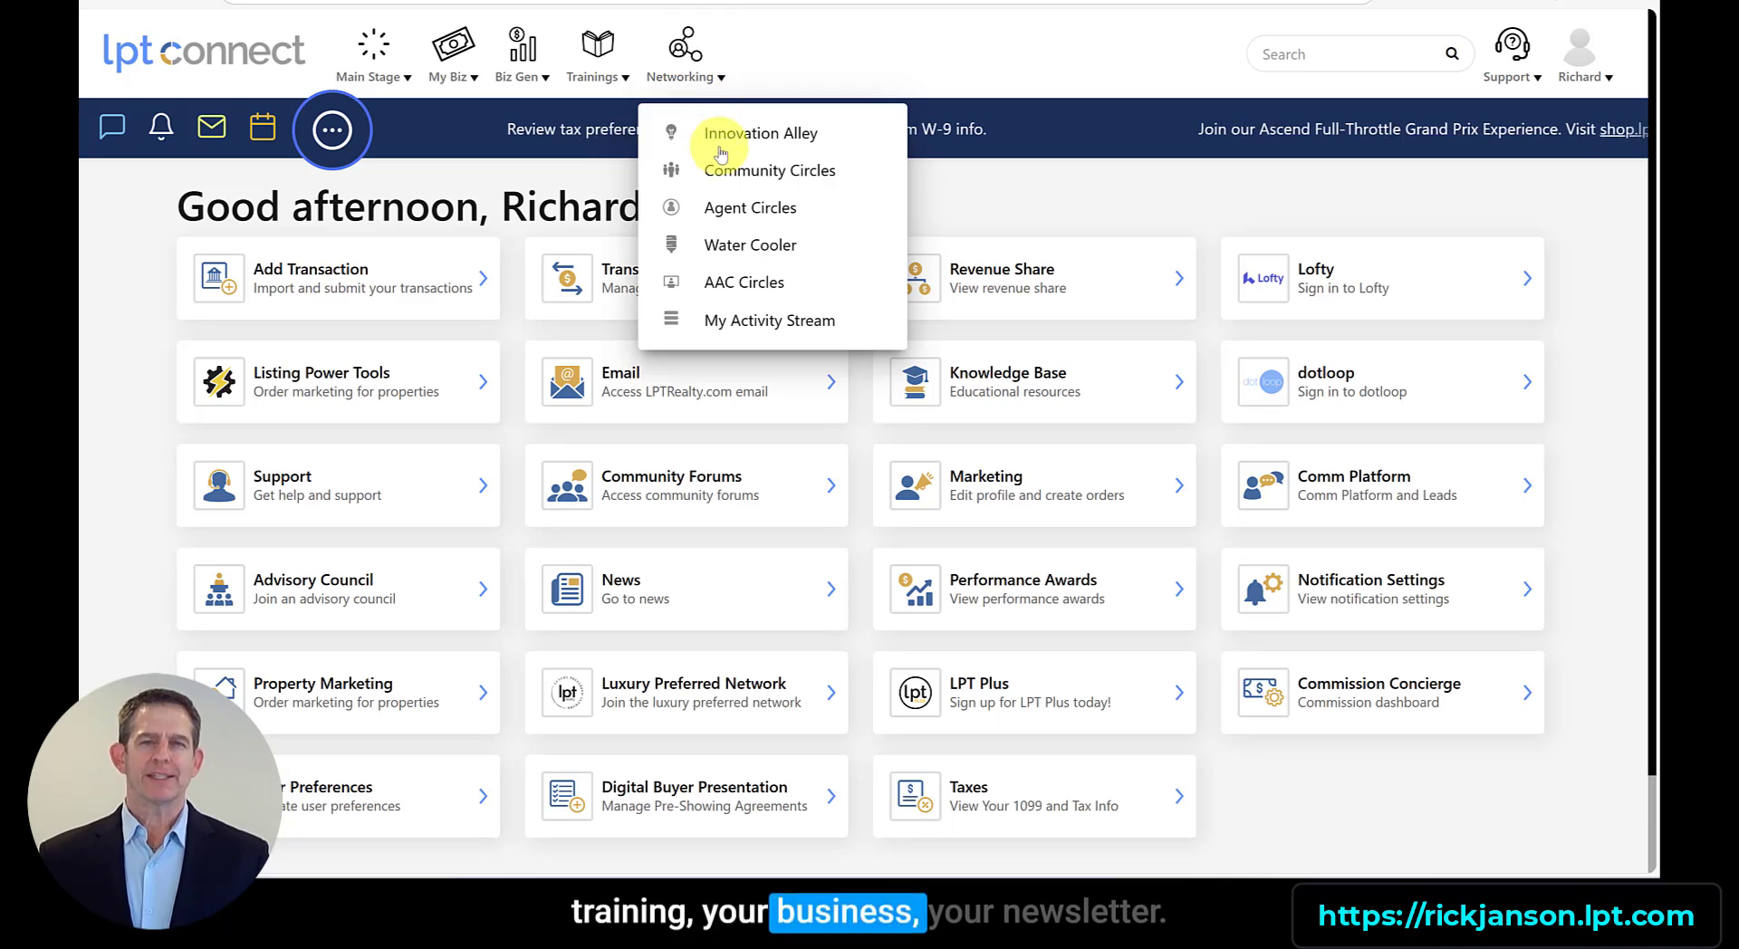
click(1022, 190)
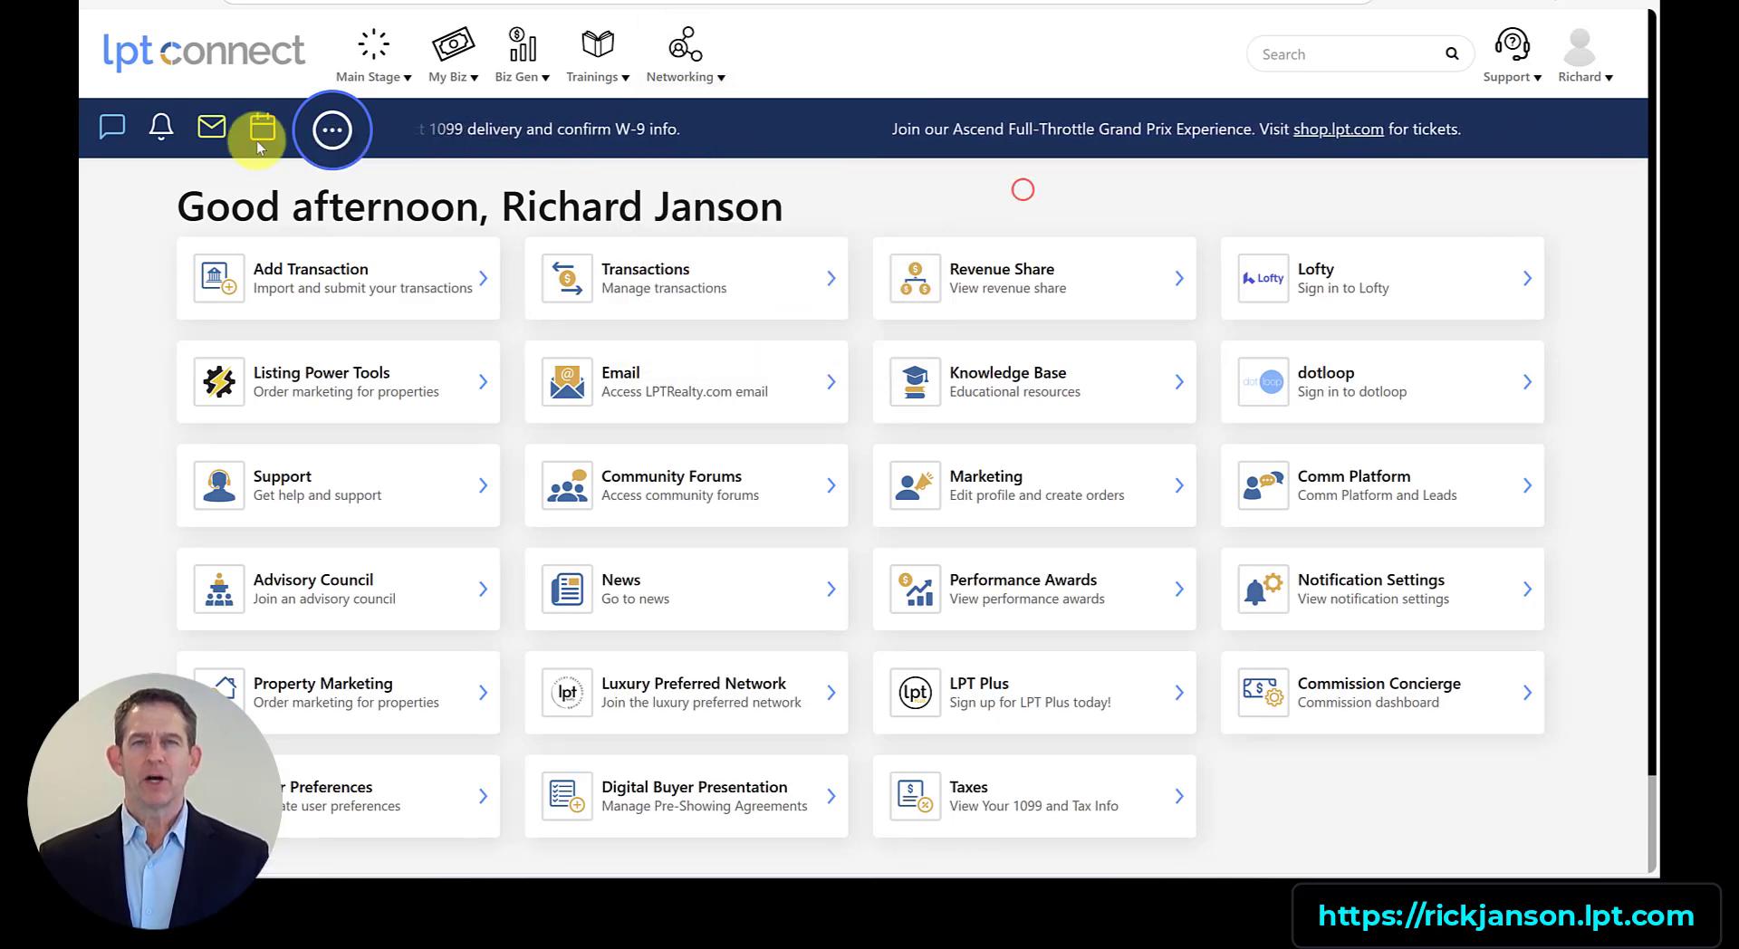
click(208, 132)
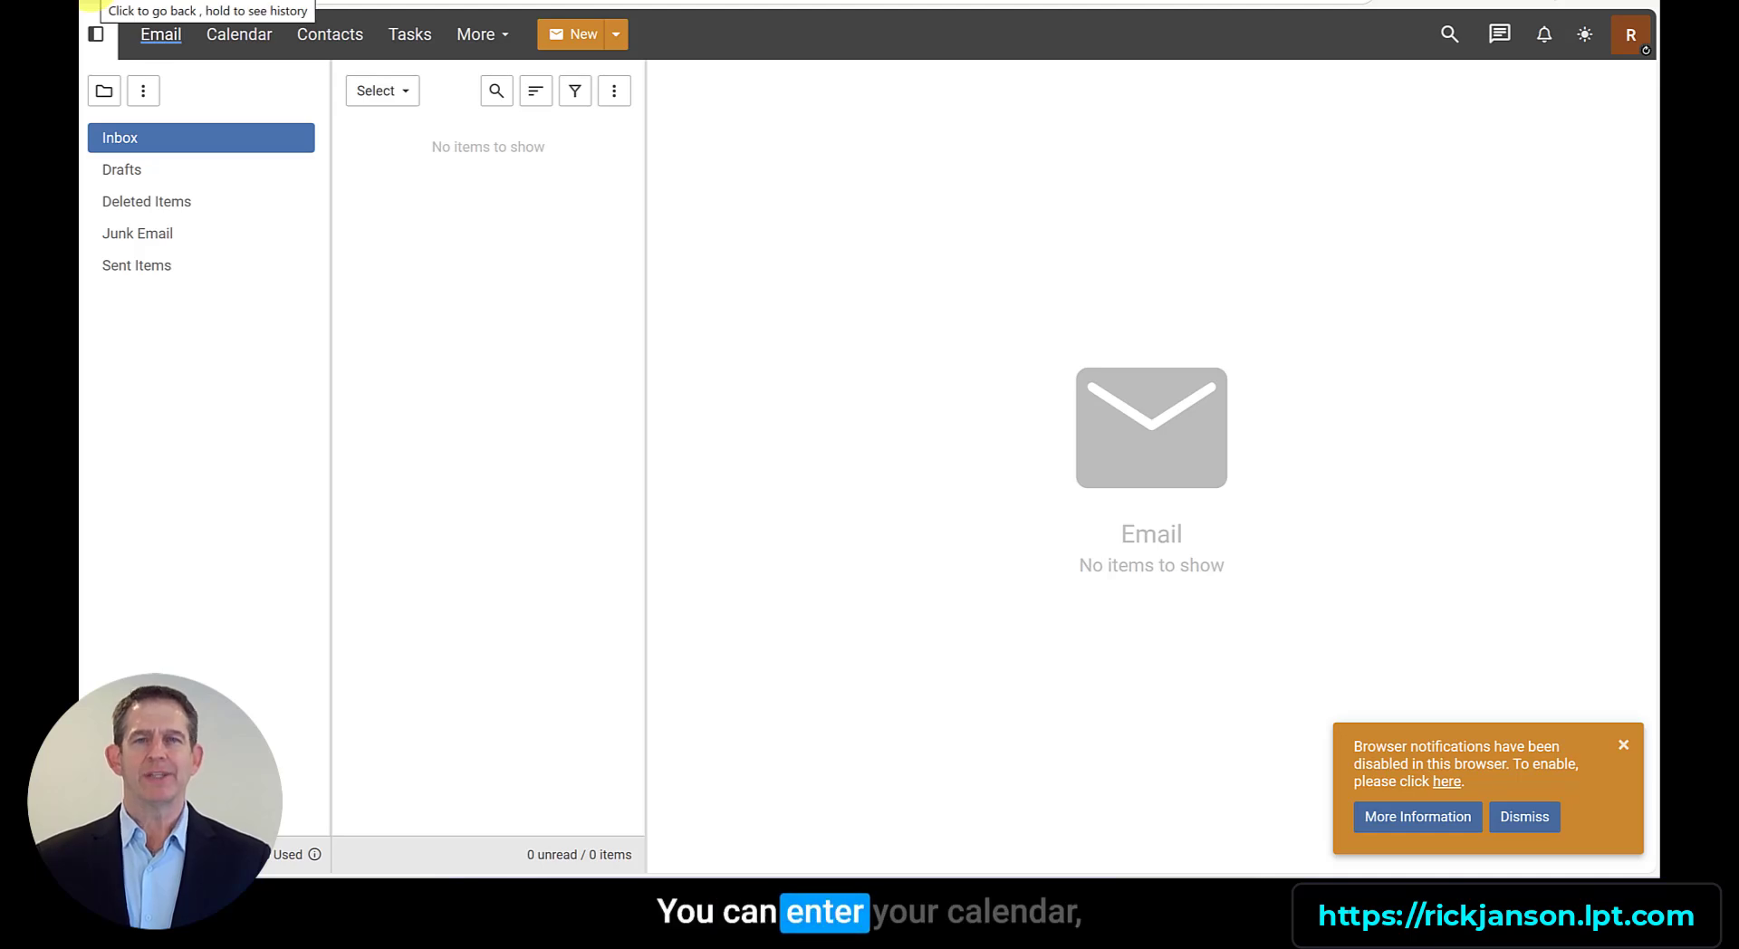
Go back to the dashboard and choose View My Profile from the account name menu
click(95, 2)
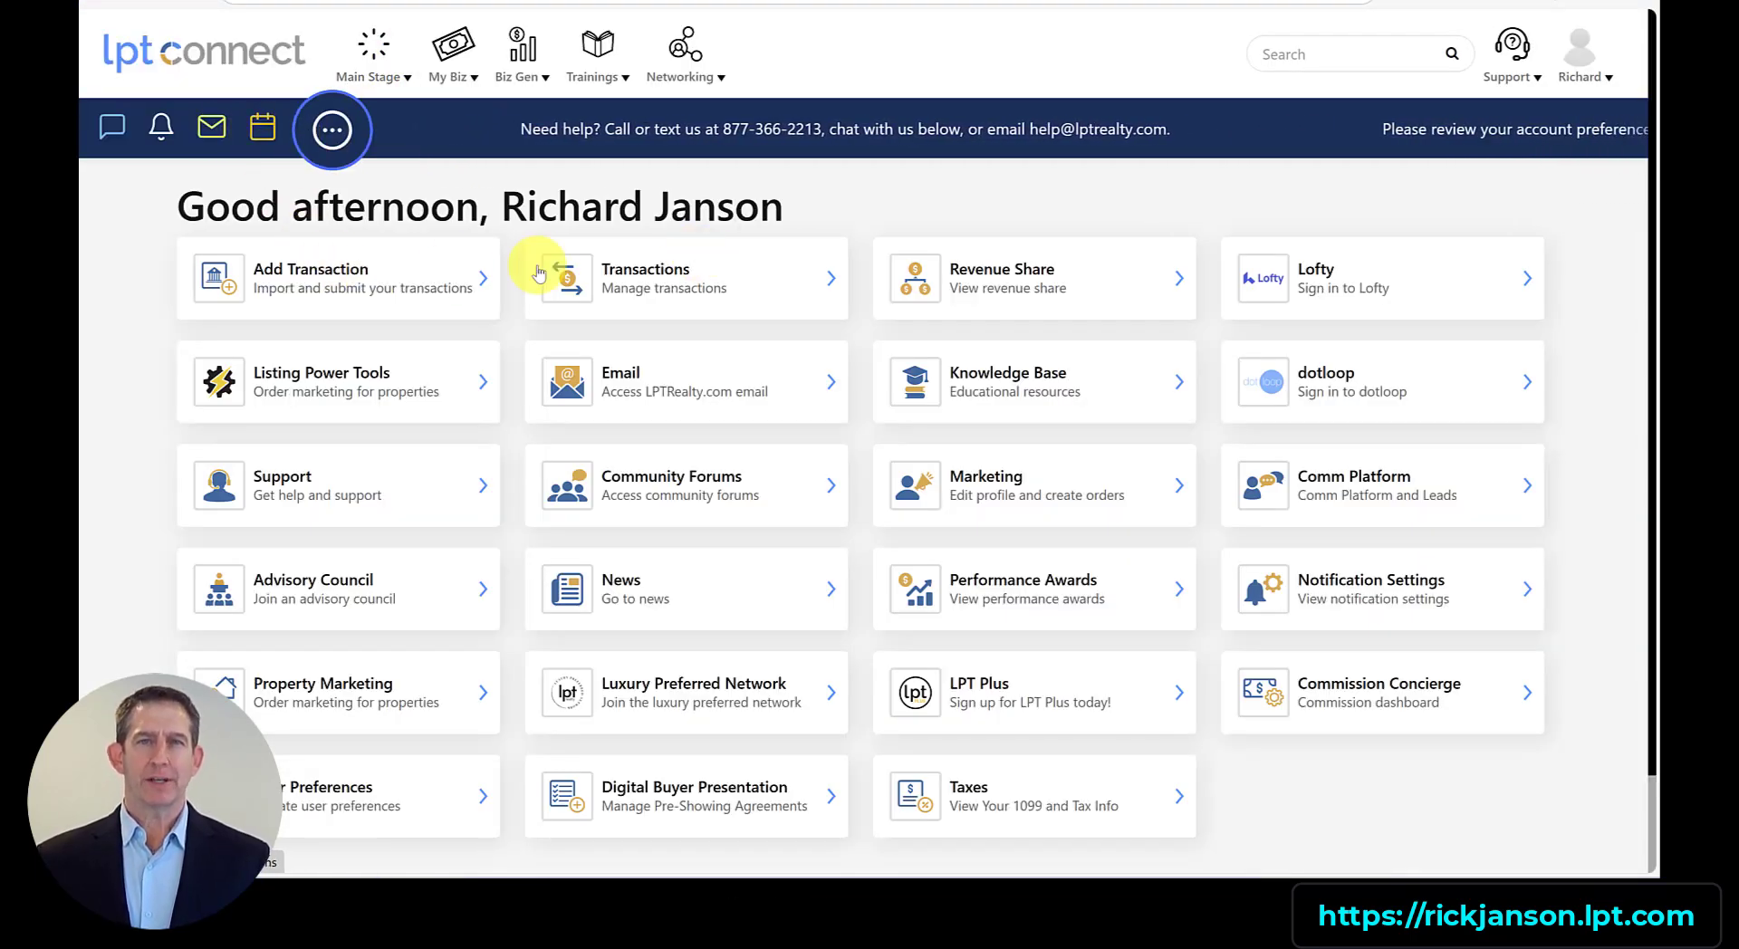
click(1601, 82)
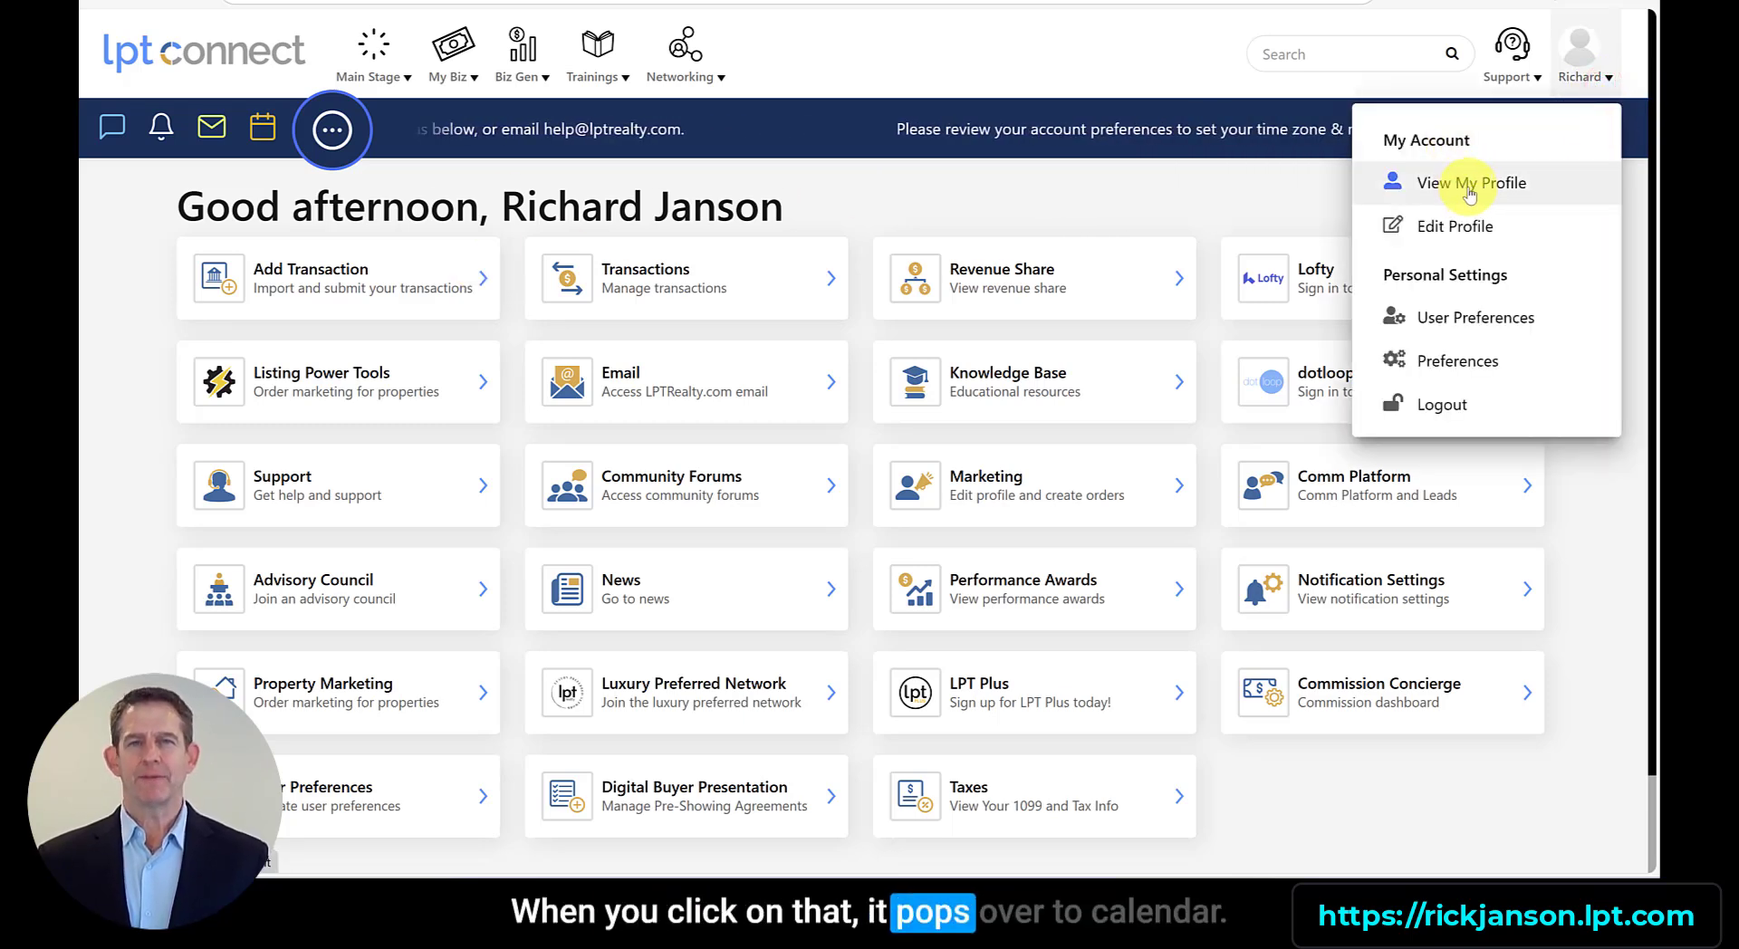
click(1469, 186)
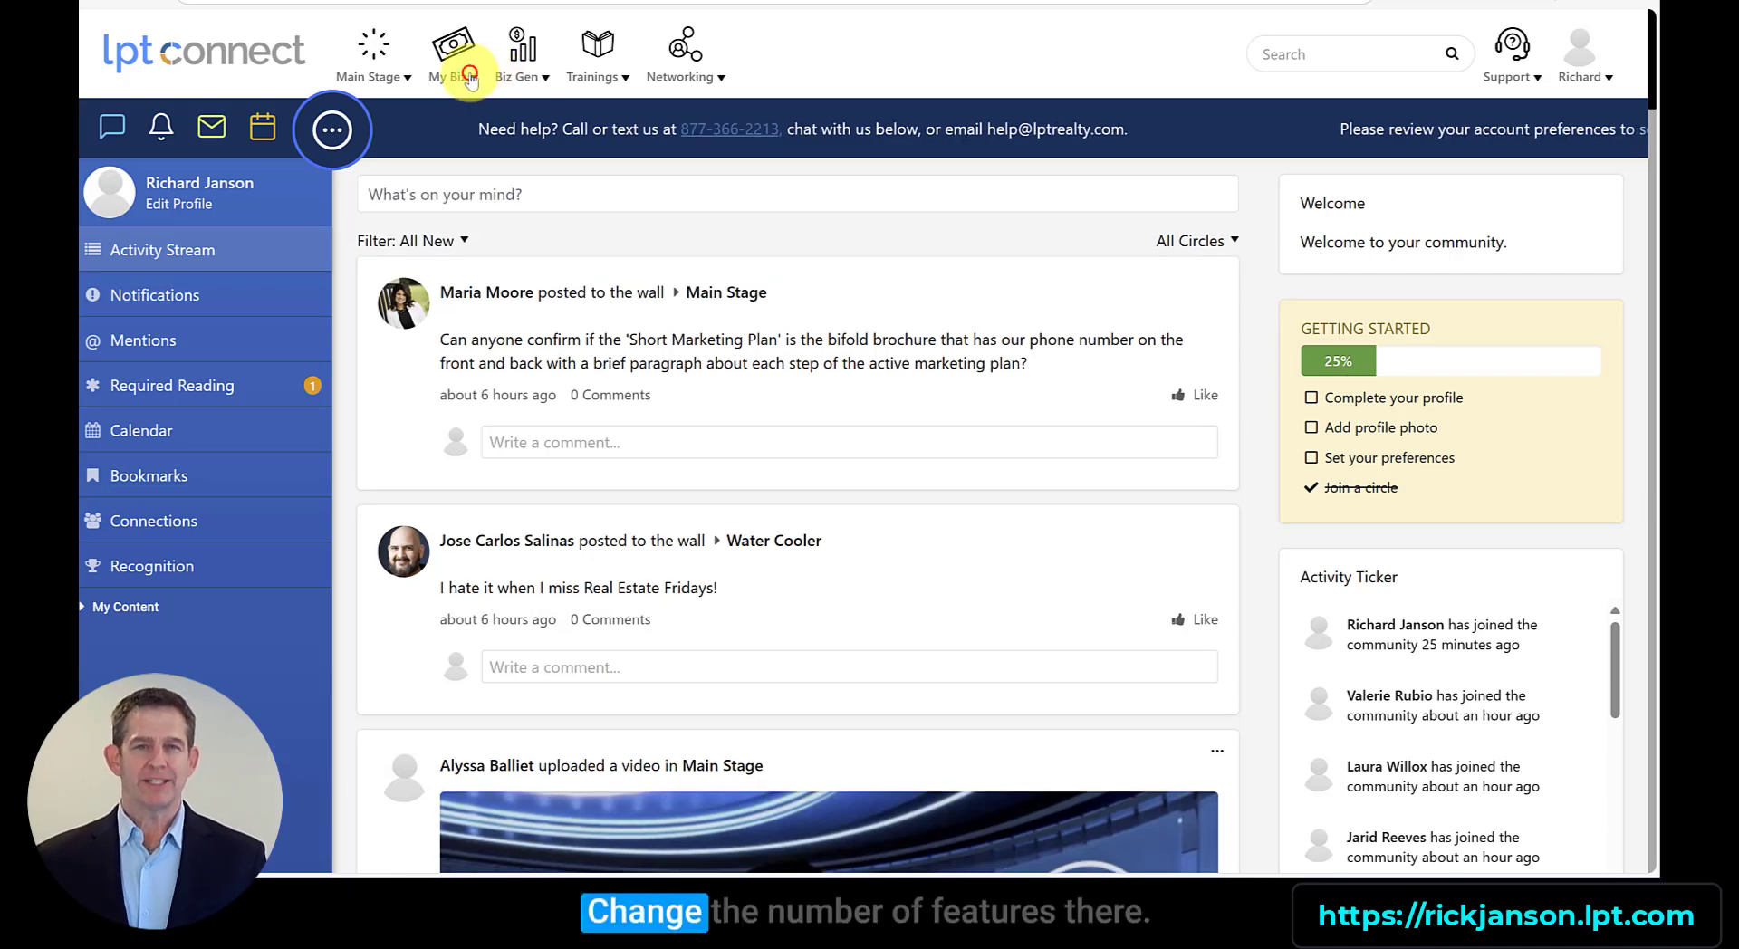
View the empty February 2025 calendar, then return home via the lptconnect logo
click(471, 80)
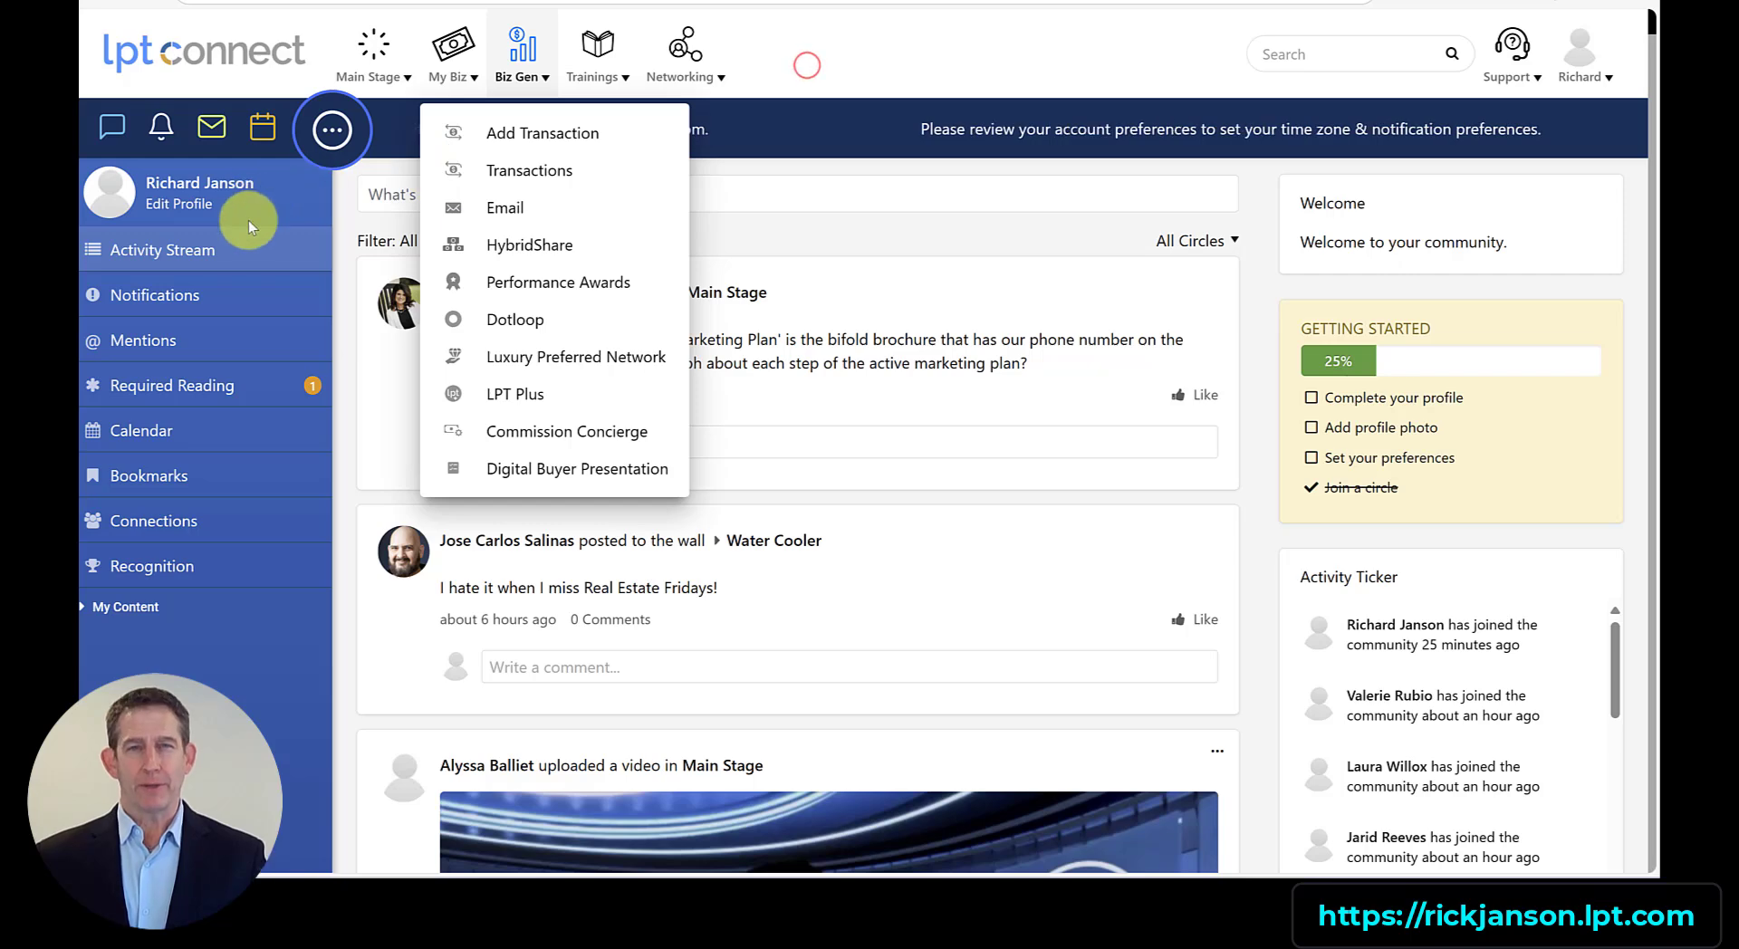
click(191, 437)
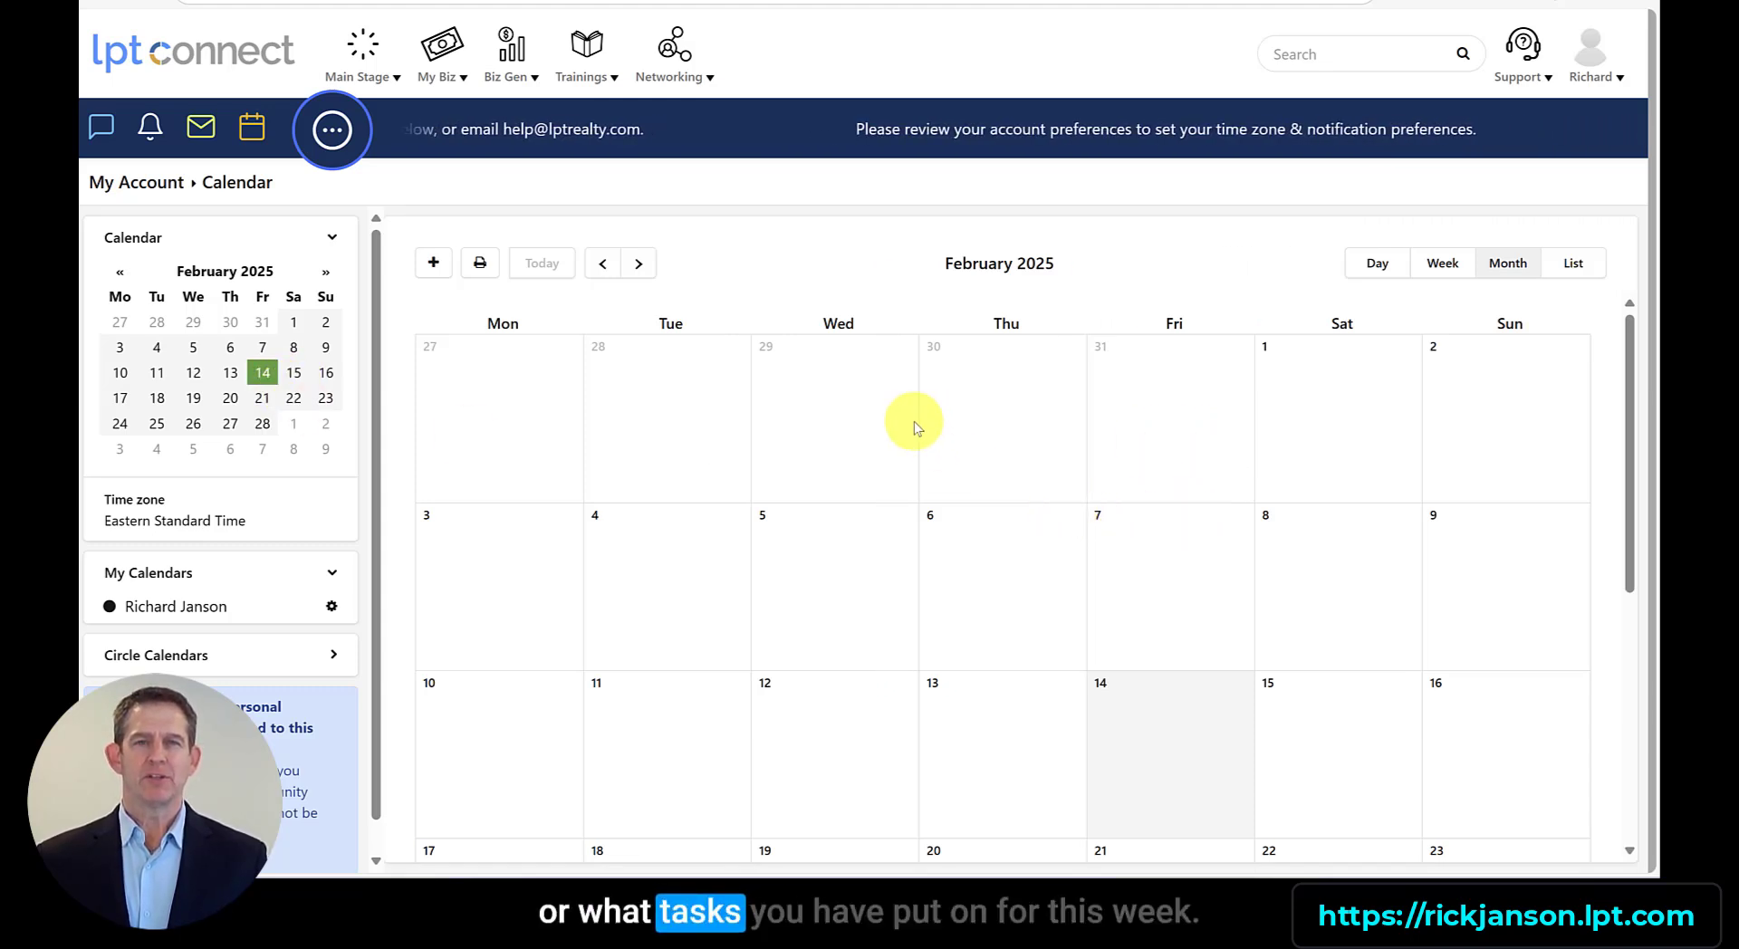
click(250, 58)
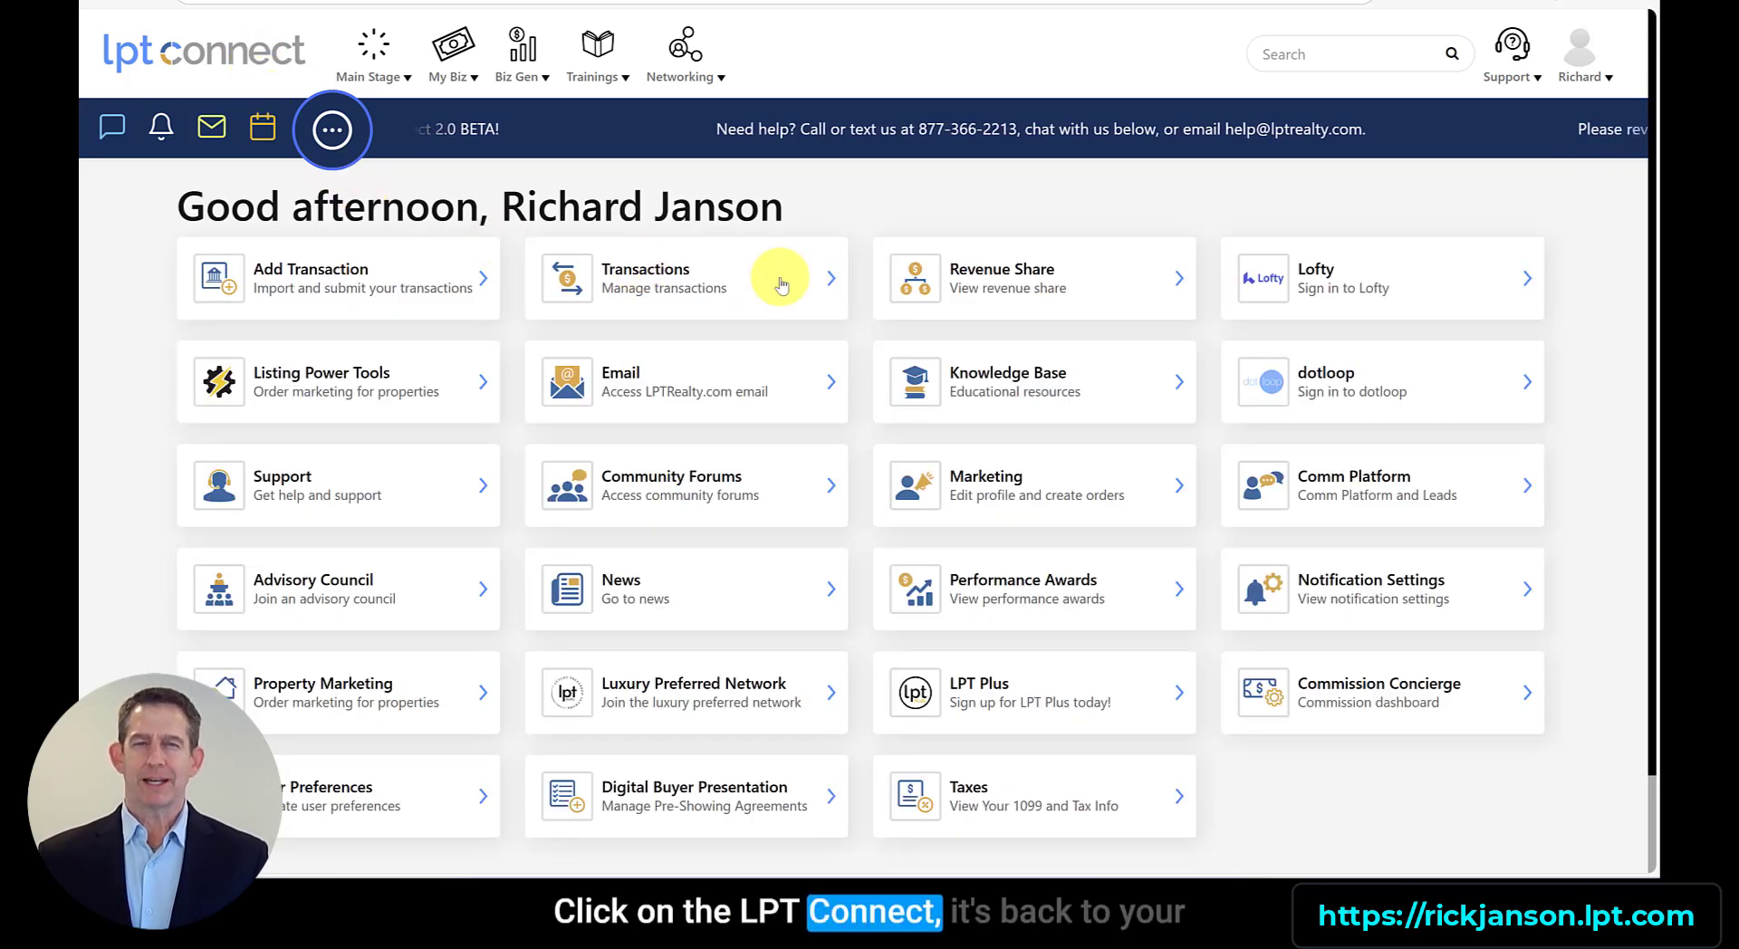